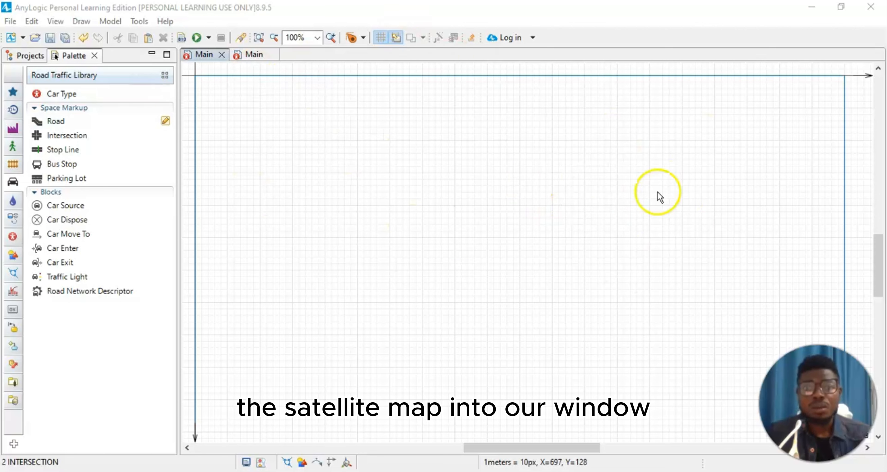
# Step: Insert the Map PNG from the Desktop as a presentation image on the Main canvas
pyautogui.click(13, 256)
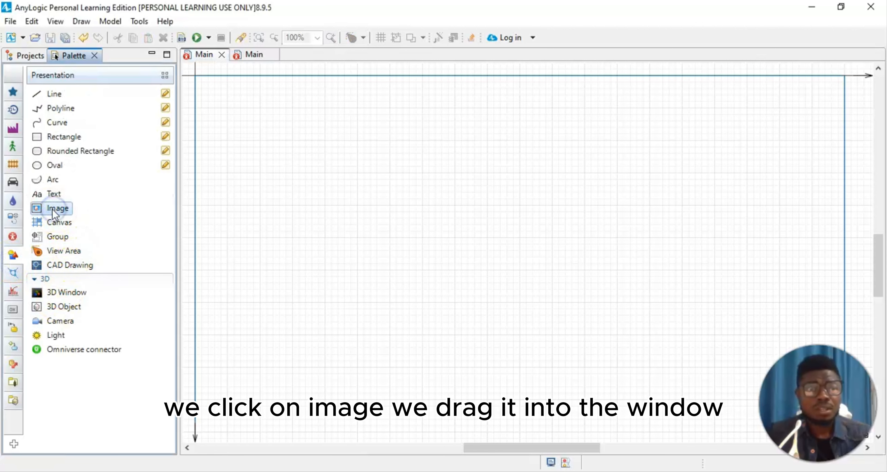
pyautogui.moveTo(49, 215); pyautogui.dragTo(382, 226)
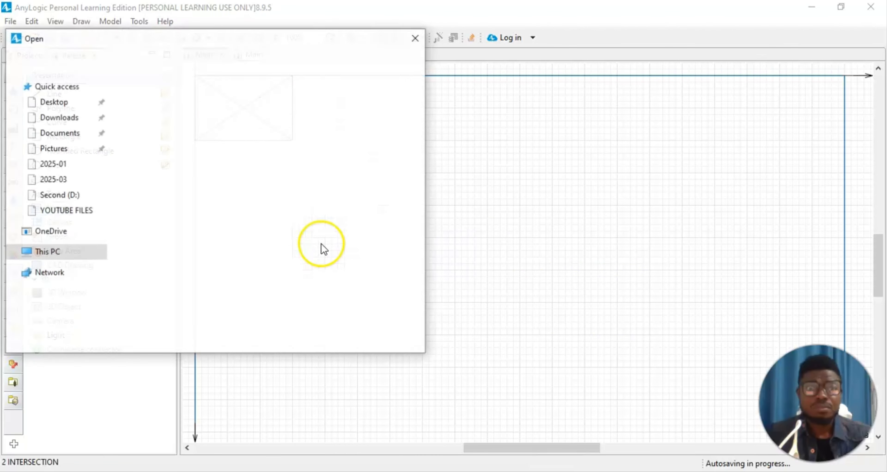
pyautogui.click(140, 241)
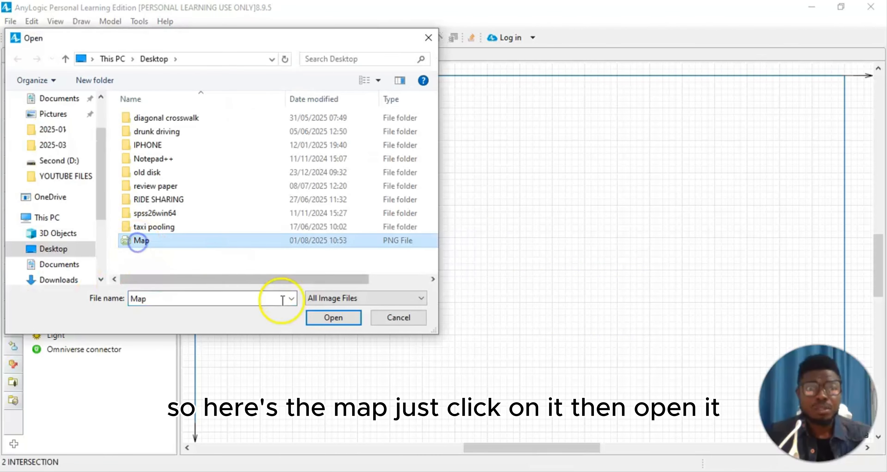
pyautogui.click(333, 317)
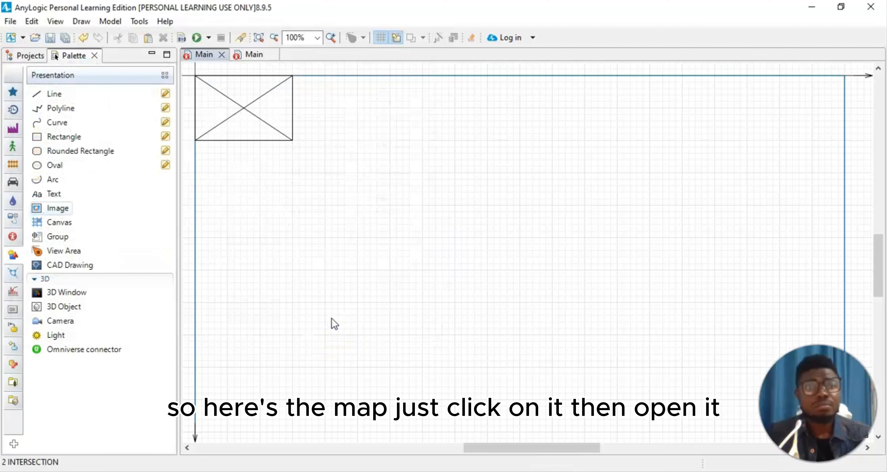
# Step: Place the map image with its upper-left corner at the canvas origin
pyautogui.click(698, 372)
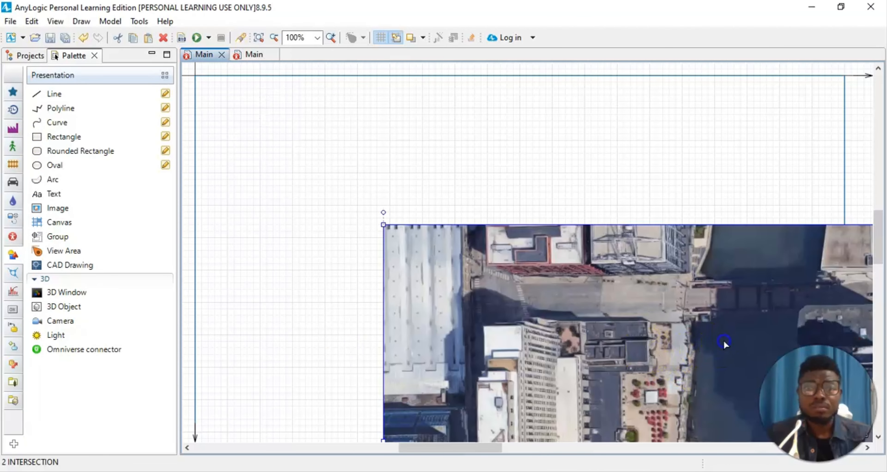
pyautogui.click(530, 211)
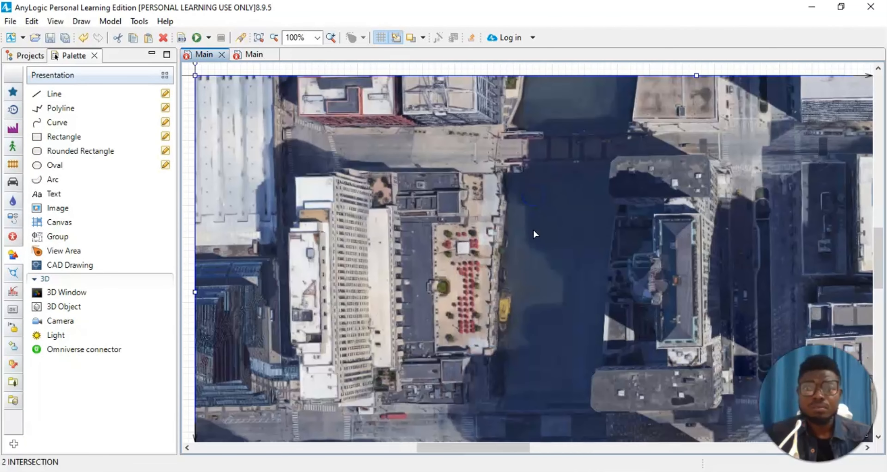
pyautogui.scroll(-5, 542, 242)
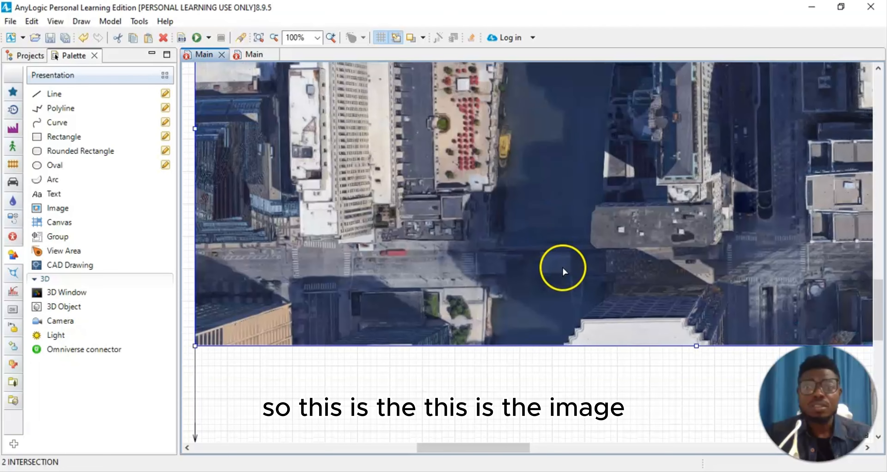
pyautogui.scroll(3, 562, 272)
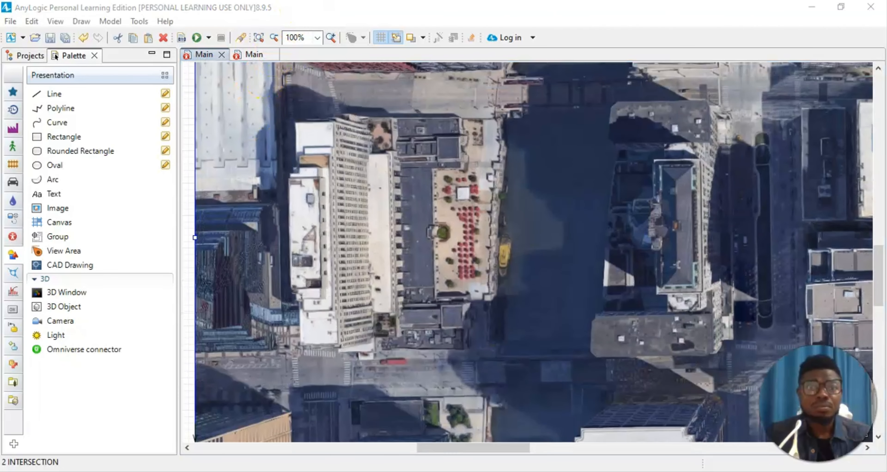
# Step: Move the scale ruler from above the map onto the lower part of the map image
pyautogui.click(317, 37)
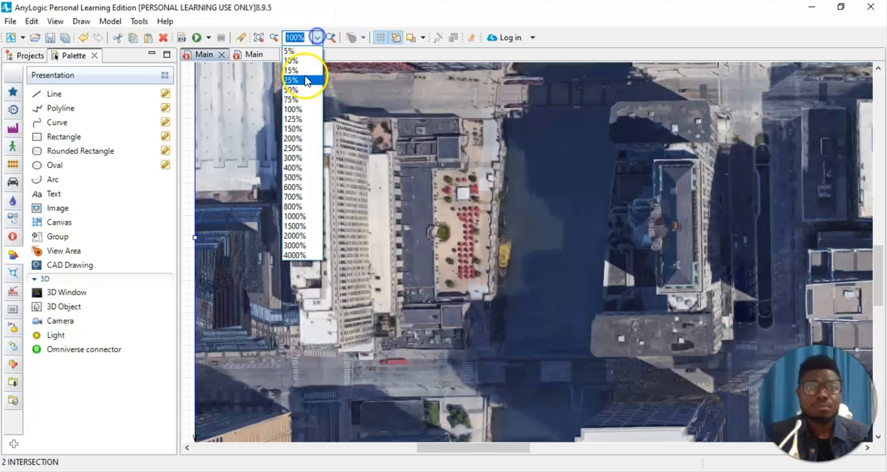
pyautogui.click(298, 90)
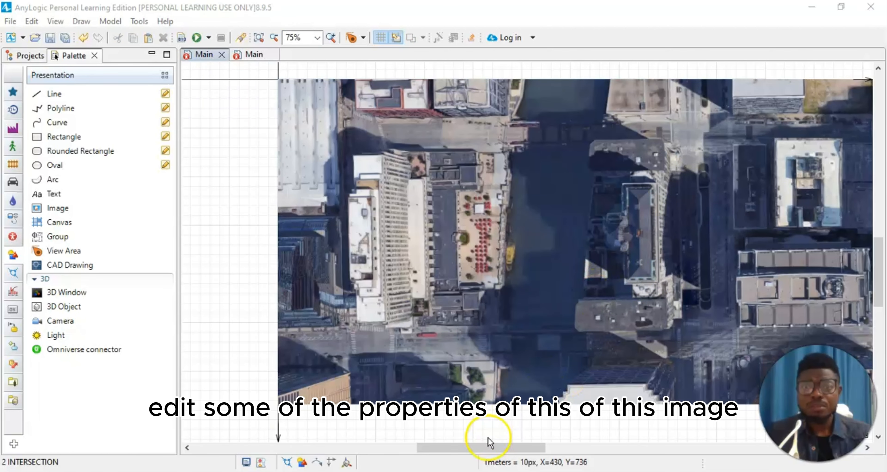
pyautogui.moveTo(474, 449); pyautogui.dragTo(512, 449)
pyautogui.scroll(5, 261, 192)
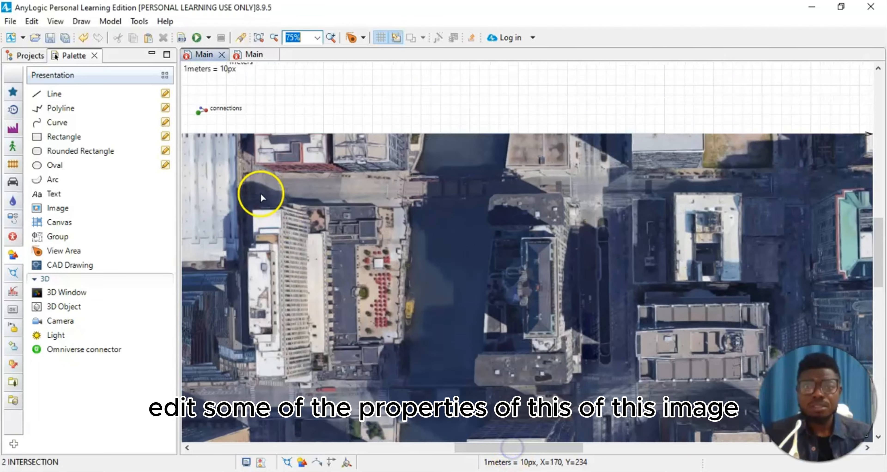
pyautogui.click(214, 151)
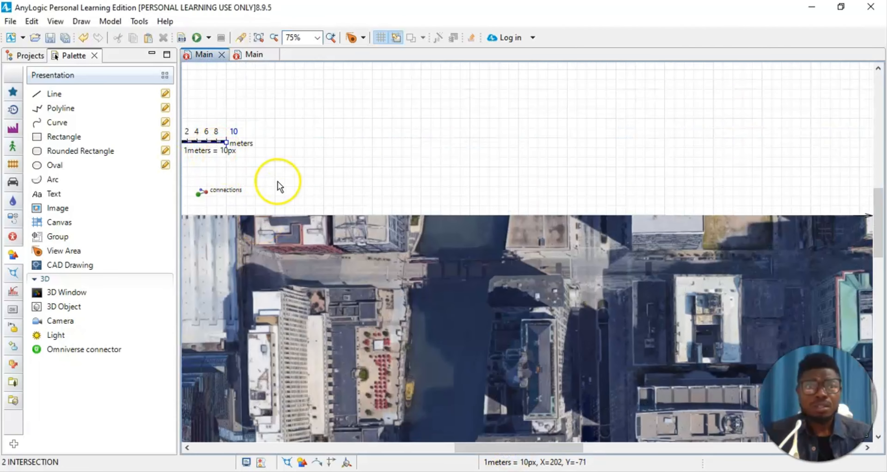
pyautogui.moveTo(533, 449); pyautogui.dragTo(492, 449)
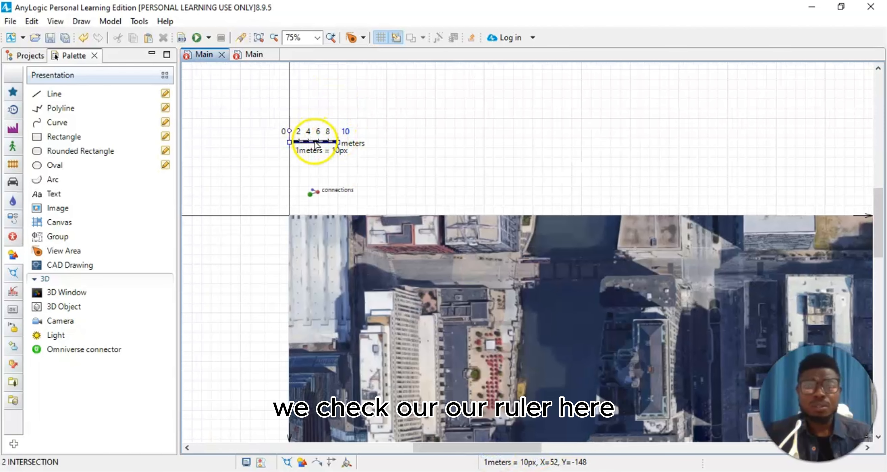
pyautogui.moveTo(316, 148); pyautogui.dragTo(766, 275)
pyautogui.scroll(-5, 519, 245)
pyautogui.scroll(-1, 530, 236)
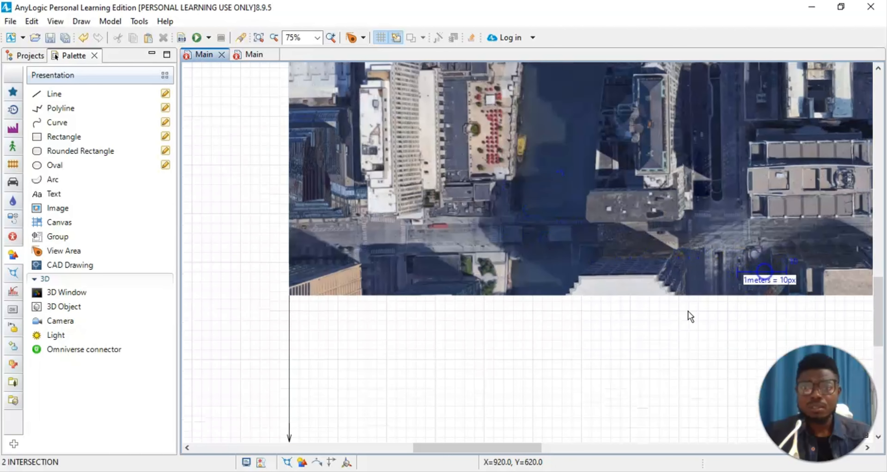
# Step: Align the scale ruler with the 120 ft distance mark in the map's lower-right corner
pyautogui.moveTo(442, 448); pyautogui.dragTo(594, 448)
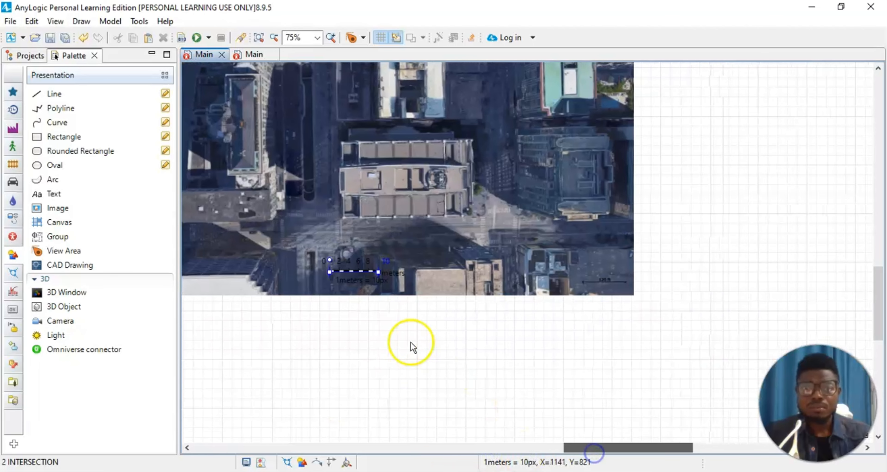
pyautogui.moveTo(362, 272); pyautogui.dragTo(565, 311)
pyautogui.click(318, 38)
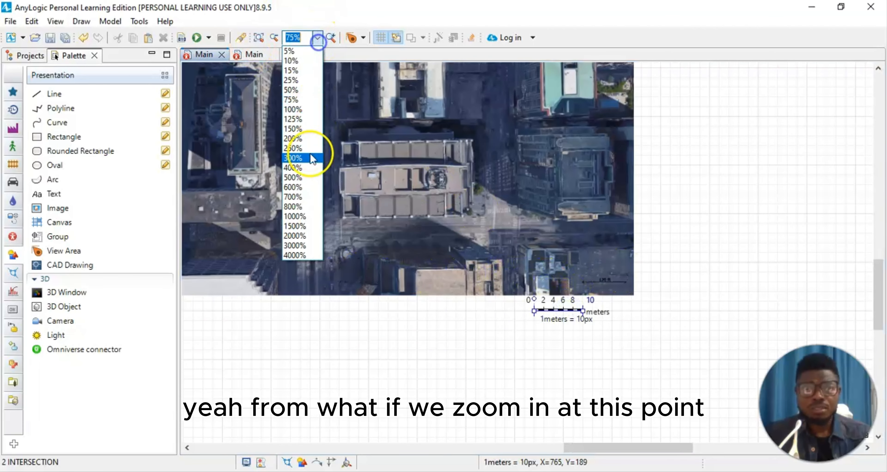
pyautogui.click(308, 139)
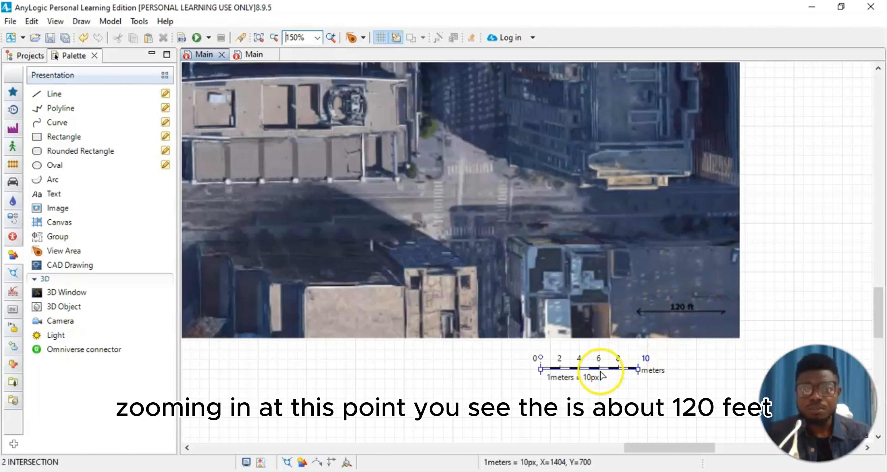
pyautogui.moveTo(604, 376); pyautogui.dragTo(680, 321)
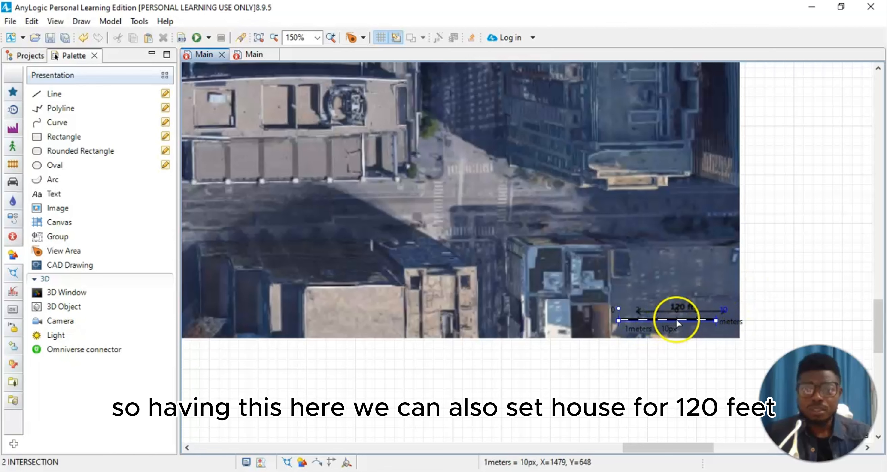
# Step: Set the scale's ruler length to correspond to 120 feet and close its properties
pyautogui.click(57, 21)
pyautogui.click(63, 52)
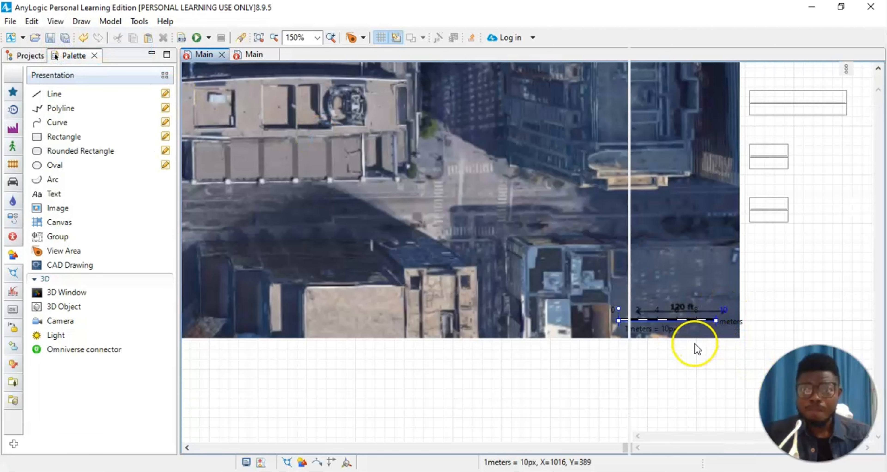
pyautogui.click(774, 204)
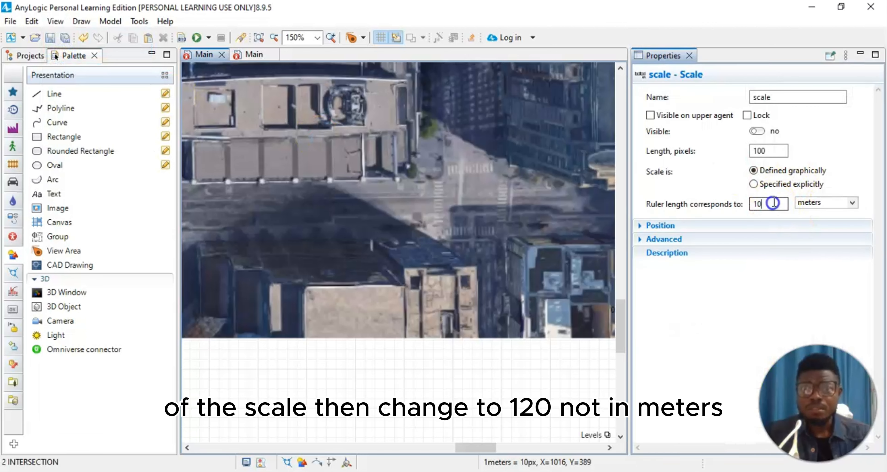
pyautogui.press('BackSpace')
pyautogui.write('20')
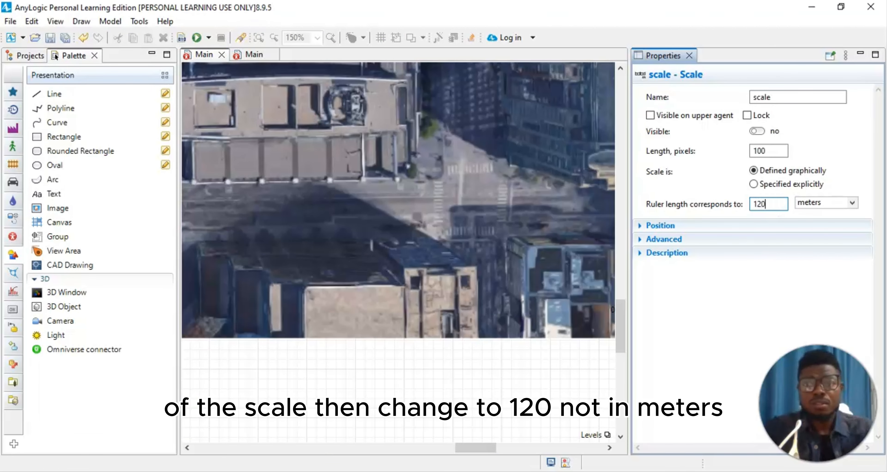
pyautogui.click(852, 205)
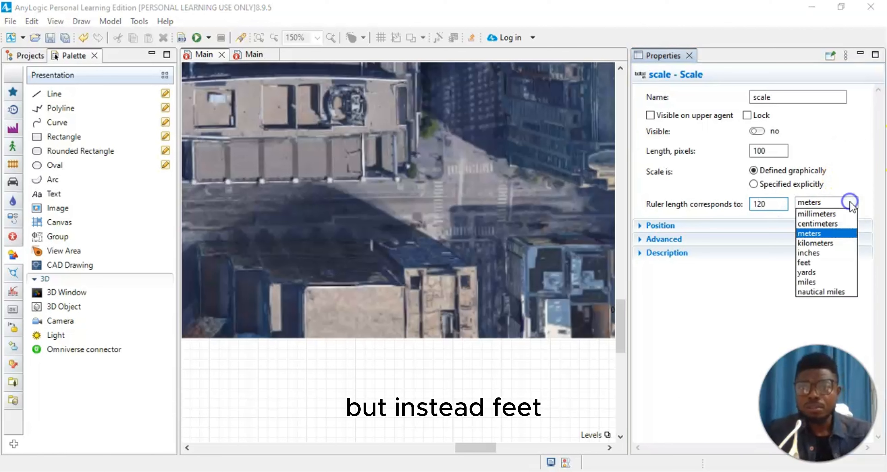
pyautogui.click(817, 263)
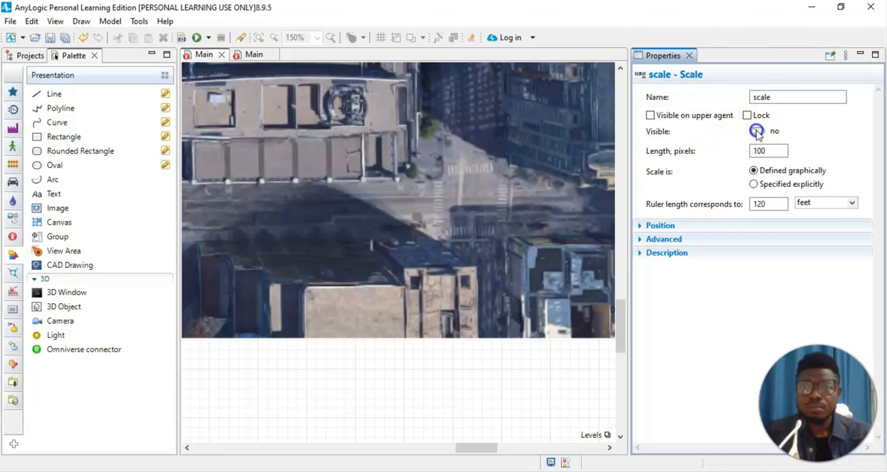
pyautogui.click(689, 59)
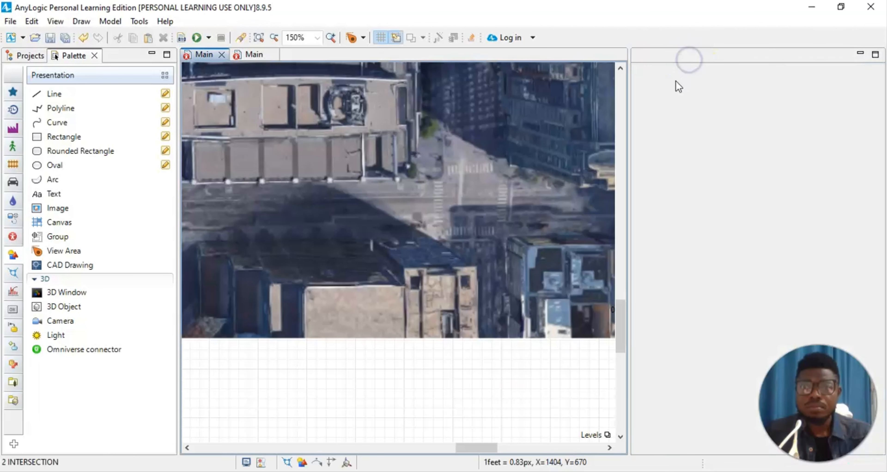
# Step: Lock the map image in its properties and close them
pyautogui.click(625, 250)
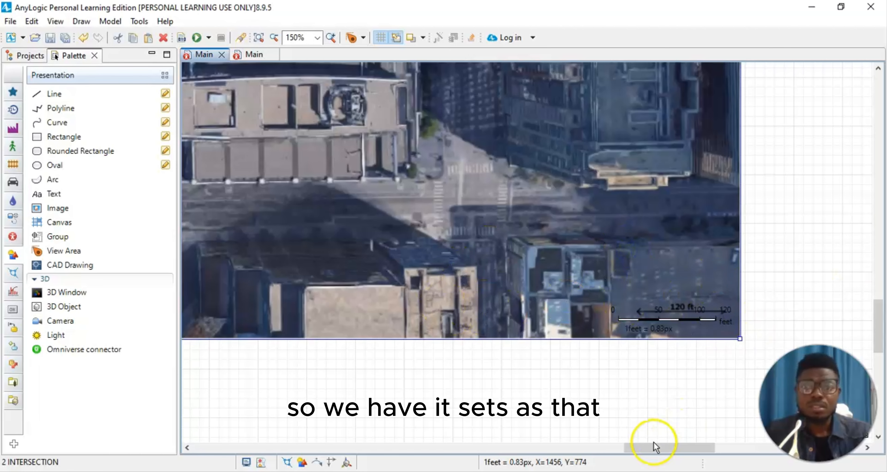
pyautogui.moveTo(654, 447); pyautogui.dragTo(654, 415)
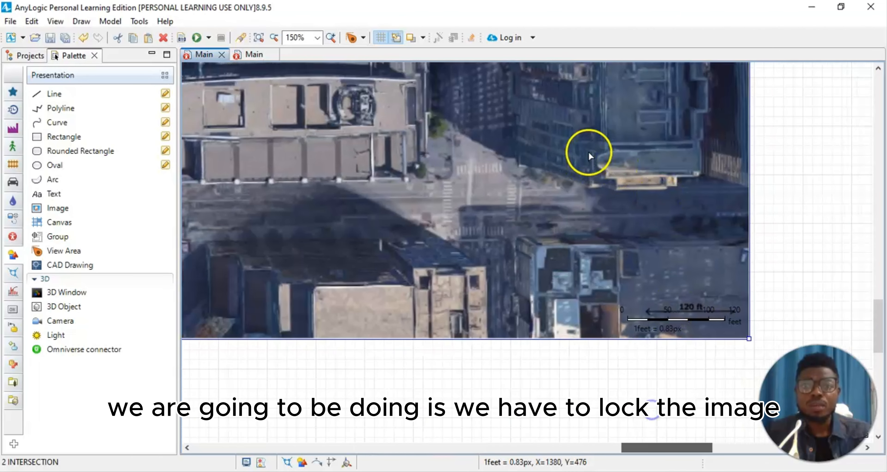
pyautogui.click(56, 21)
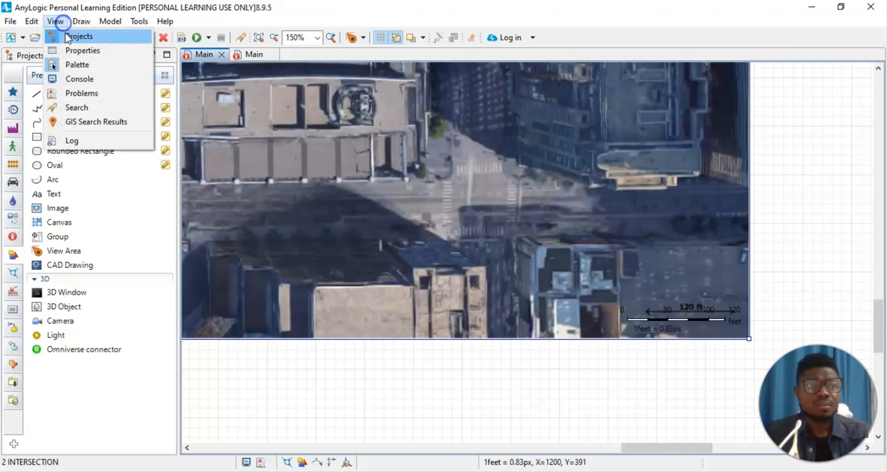
pyautogui.click(73, 50)
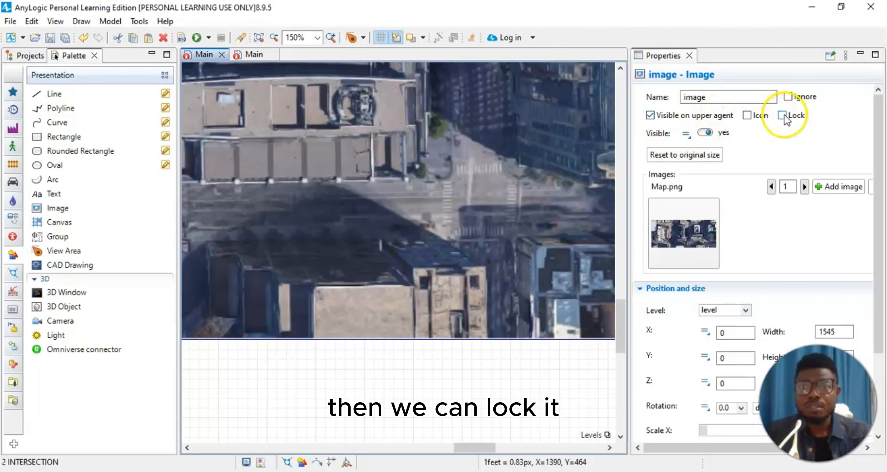
pyautogui.click(783, 115)
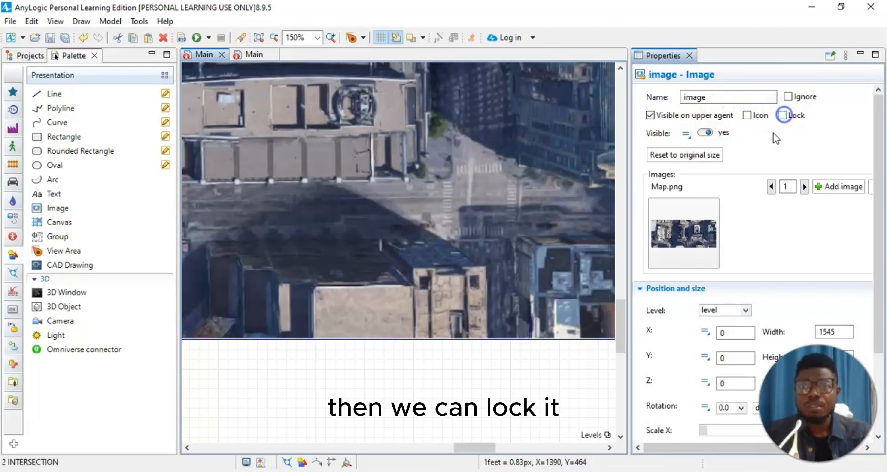
pyautogui.click(688, 56)
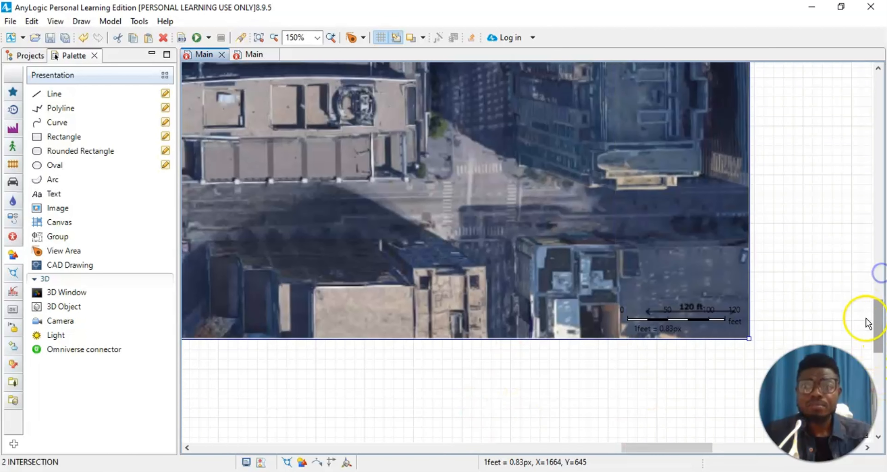
# Step: Examine the whole satellite map image at 50% zoom to review its streets and intersections
pyautogui.moveTo(877, 322); pyautogui.dragTo(880, 265)
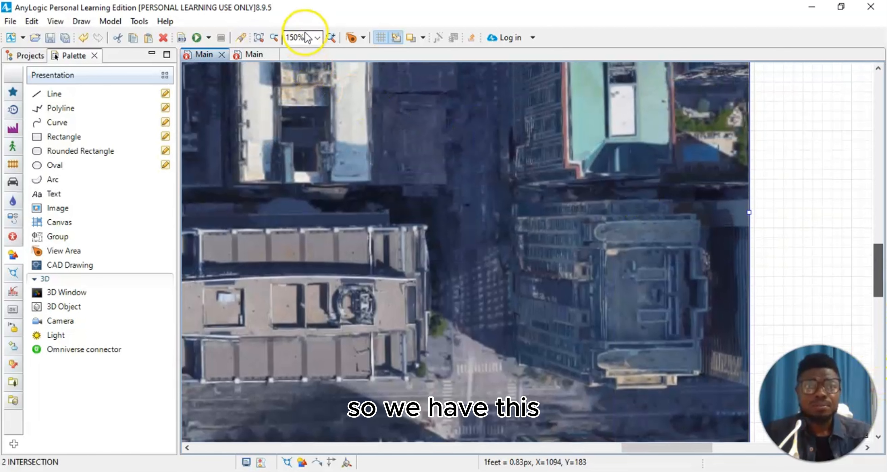
pyautogui.click(316, 38)
pyautogui.click(304, 109)
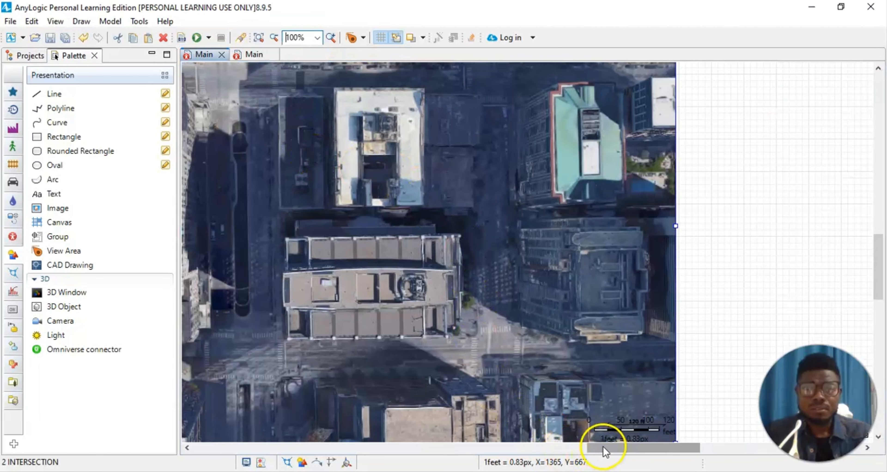
pyautogui.moveTo(603, 450); pyautogui.dragTo(458, 448)
pyautogui.click(316, 38)
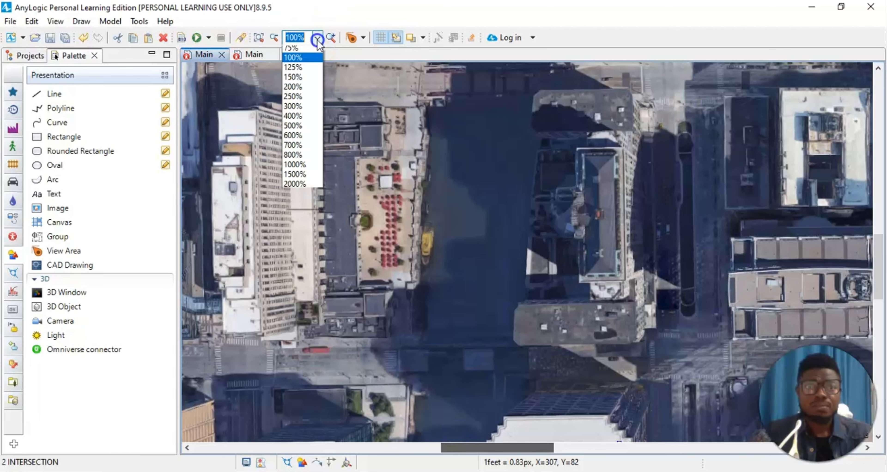
pyautogui.click(304, 99)
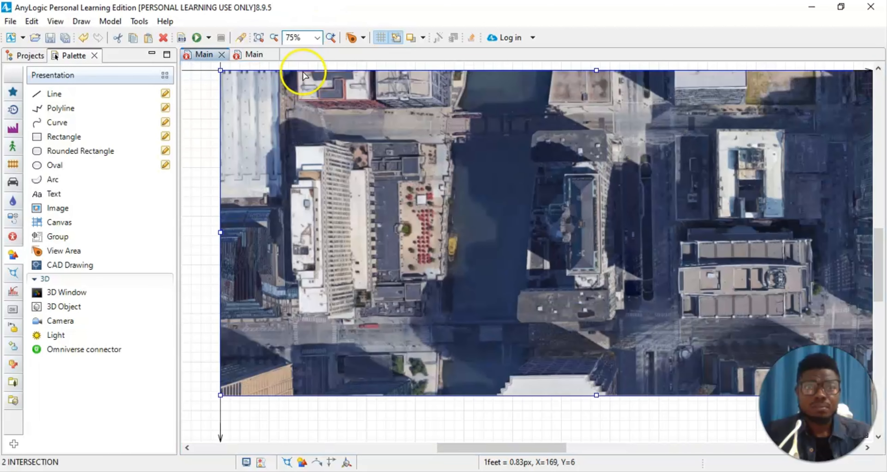
pyautogui.click(317, 37)
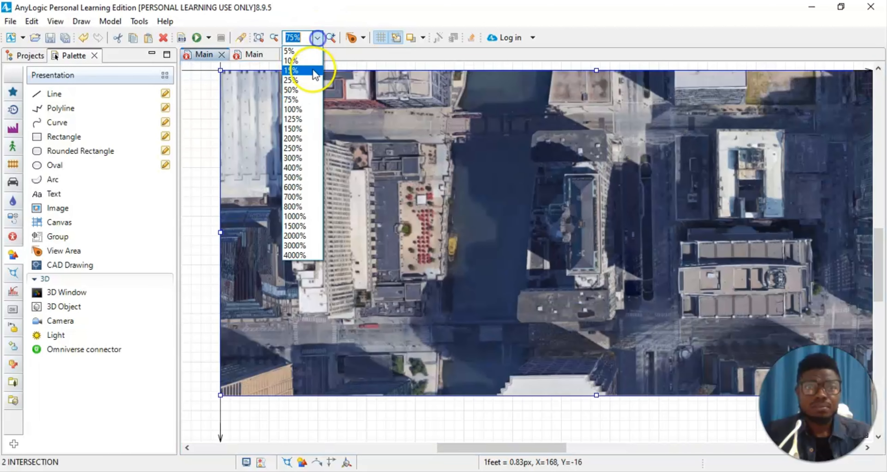
pyautogui.click(307, 89)
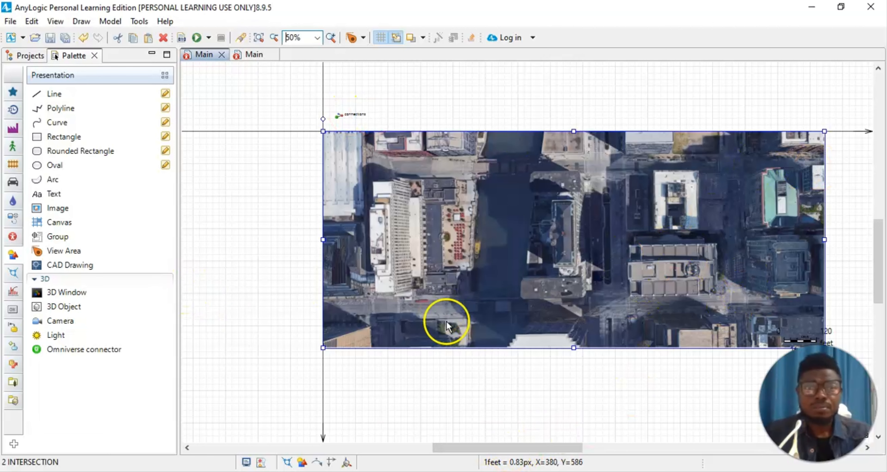
pyautogui.moveTo(489, 449); pyautogui.dragTo(514, 448)
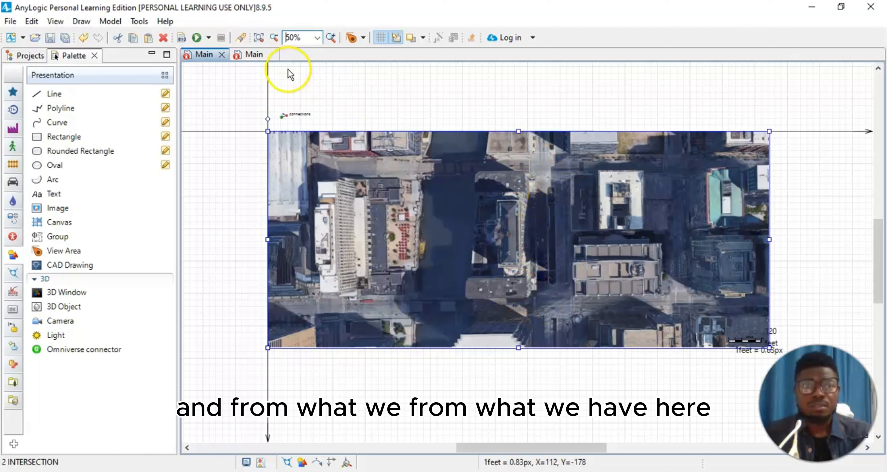
# Step: Open the Road Traffic Library to access its road space markup elements
pyautogui.click(317, 38)
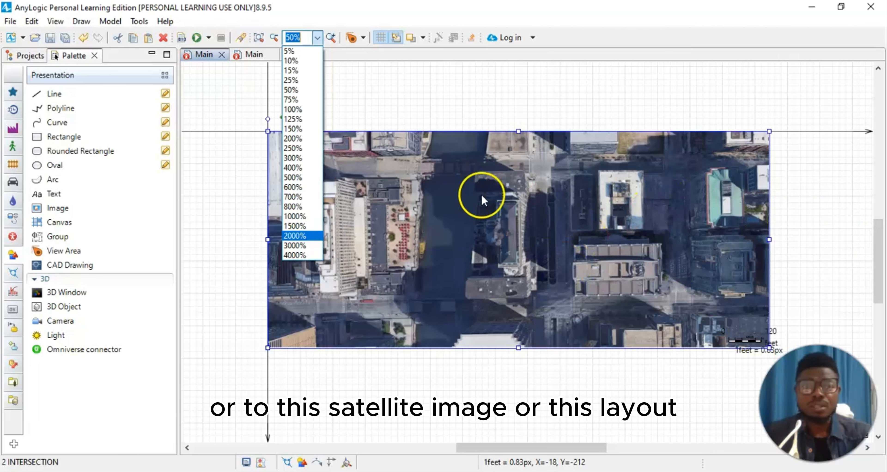
pyautogui.click(291, 109)
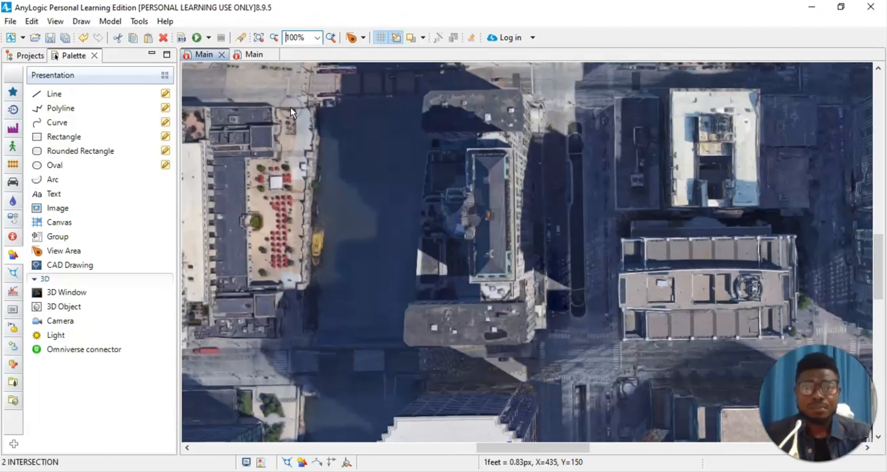
pyautogui.scroll(5, 617, 184)
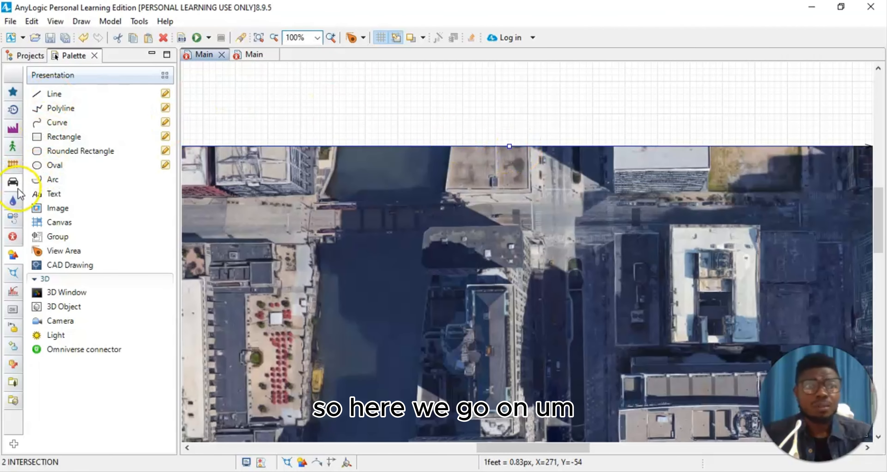
pyautogui.click(4, 181)
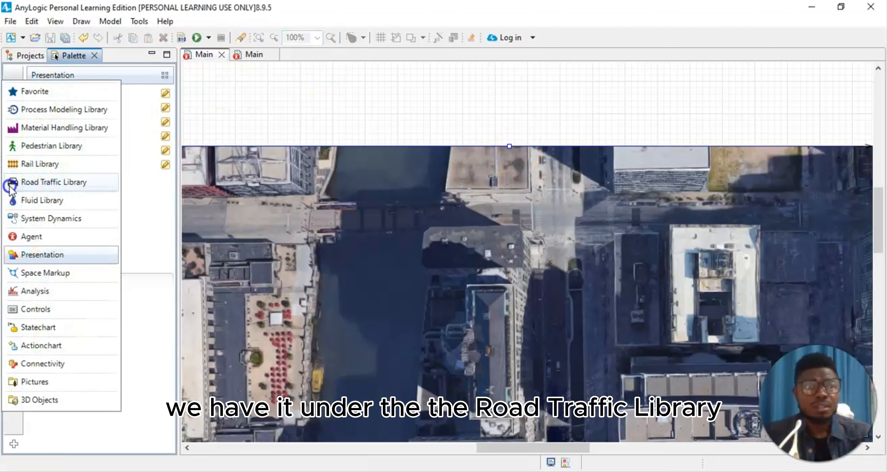
pyautogui.click(17, 179)
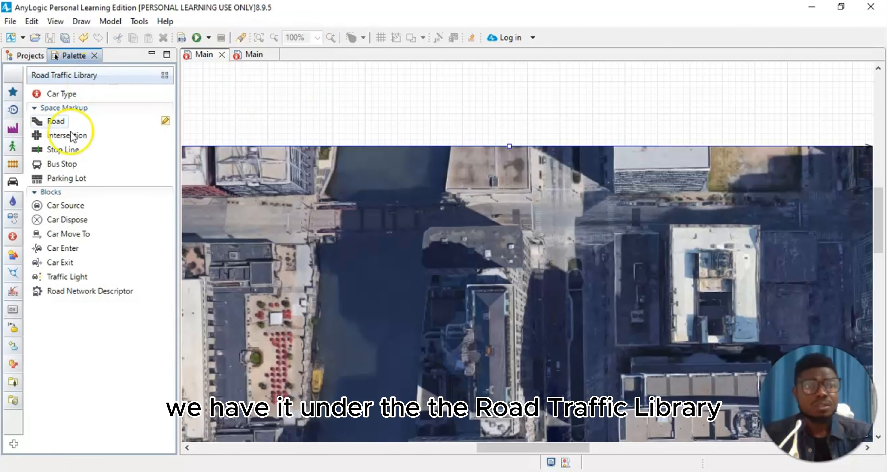
pyautogui.doubleClick(56, 122)
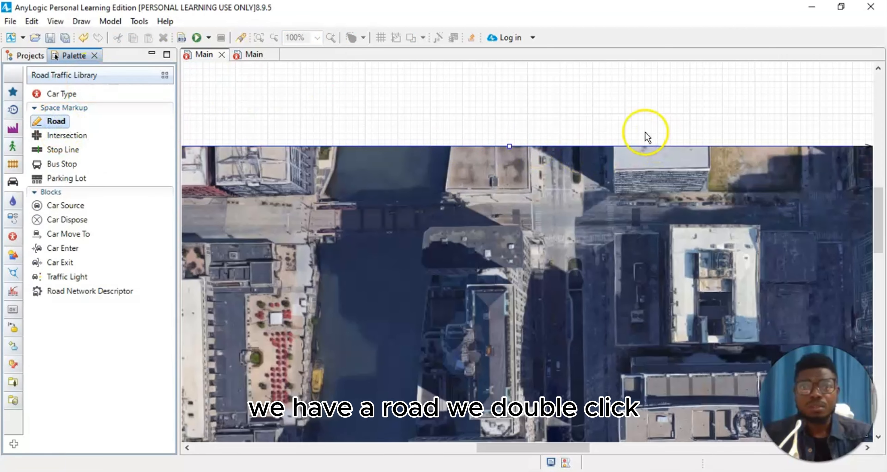
pyautogui.click(319, 39)
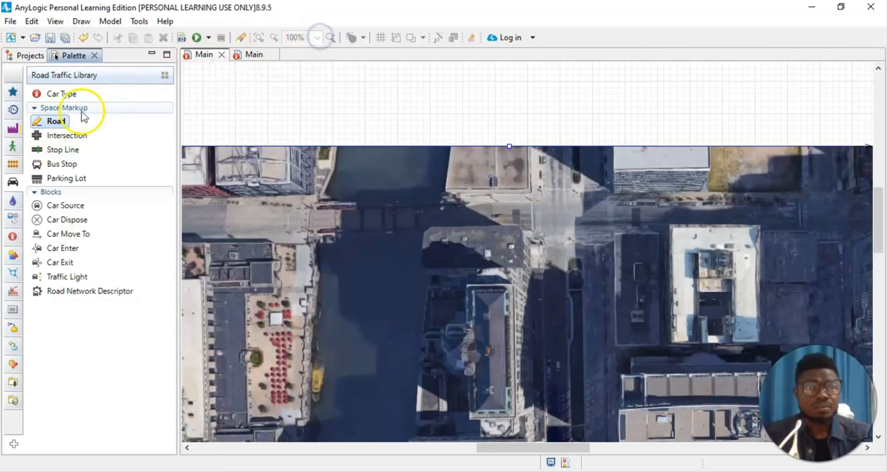
pyautogui.click(378, 114)
pyautogui.click(317, 37)
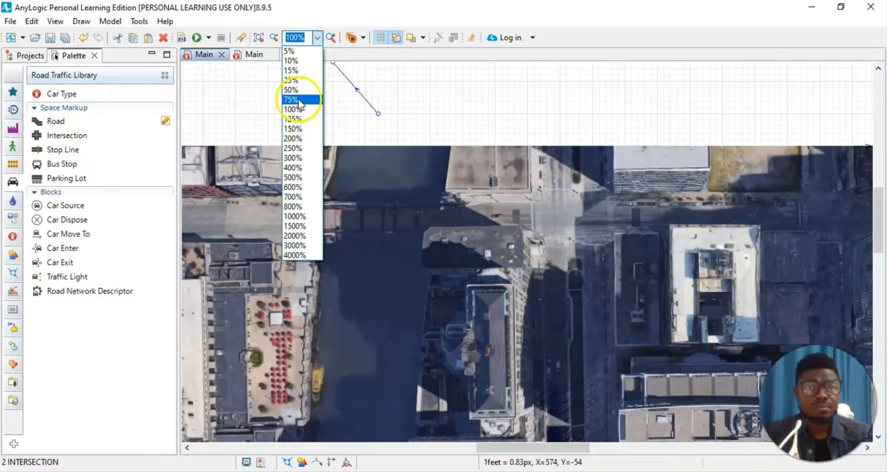
pyautogui.click(300, 99)
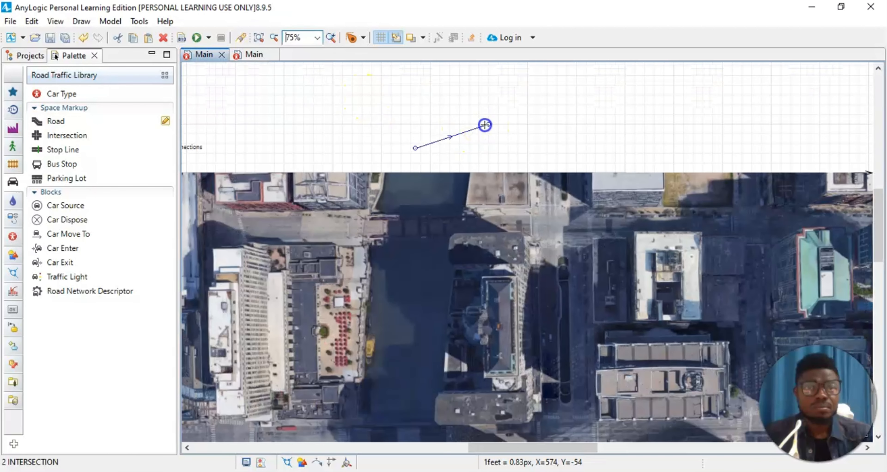
pyautogui.doubleClick(487, 124)
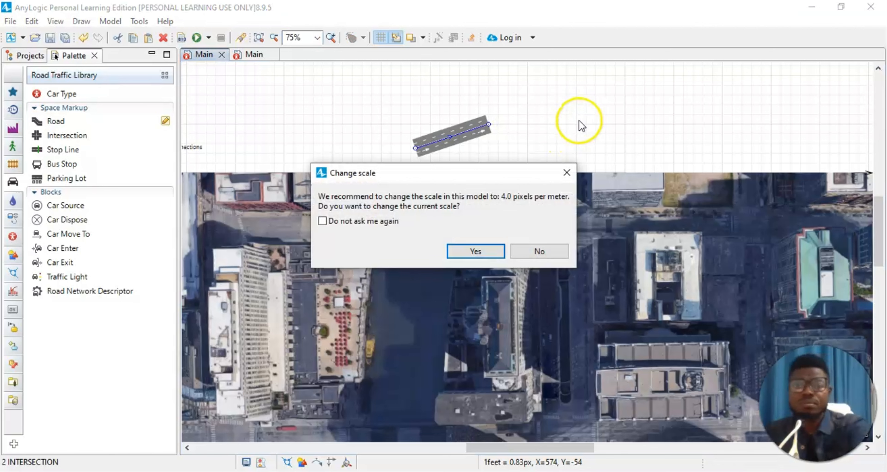
pyautogui.click(567, 176)
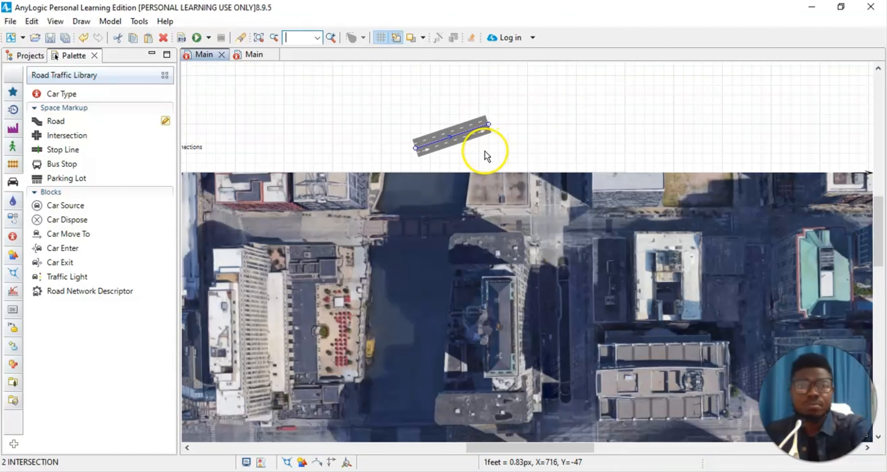
pyautogui.click(463, 138)
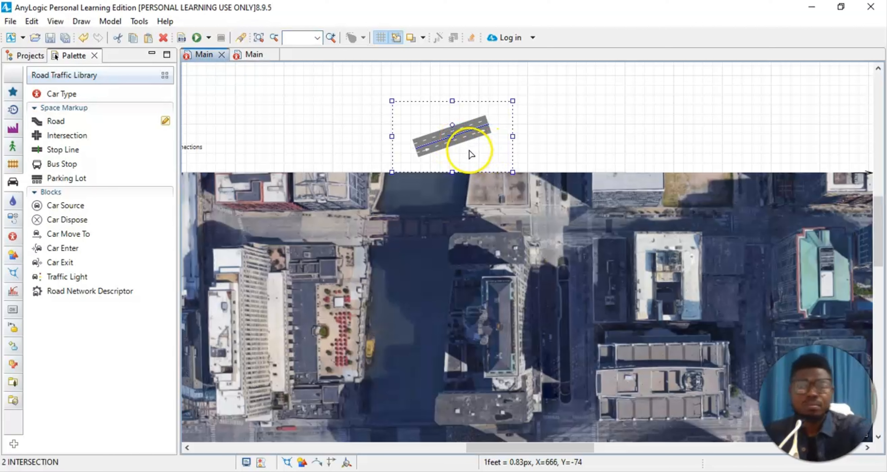
pyautogui.press('Delete')
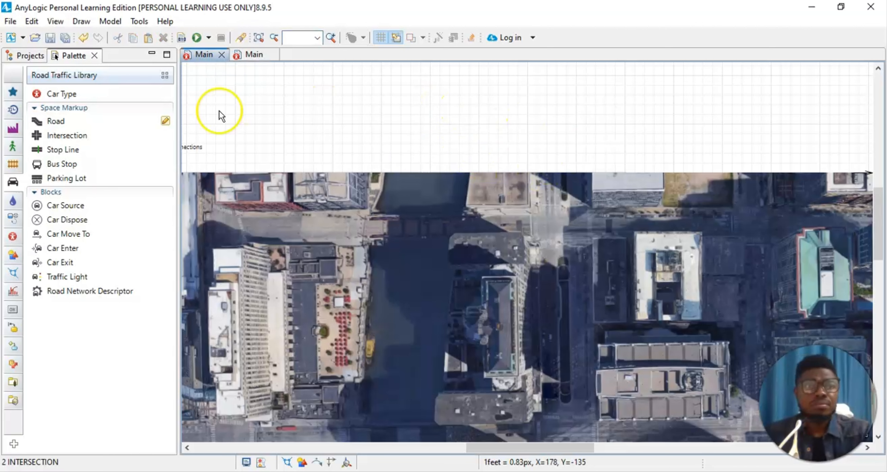
# Step: Draw a straight vertical road along the street right of the river, extending past both map edges, and accept the 4.0 pixels per meter scale
pyautogui.click(37, 122)
pyautogui.click(321, 41)
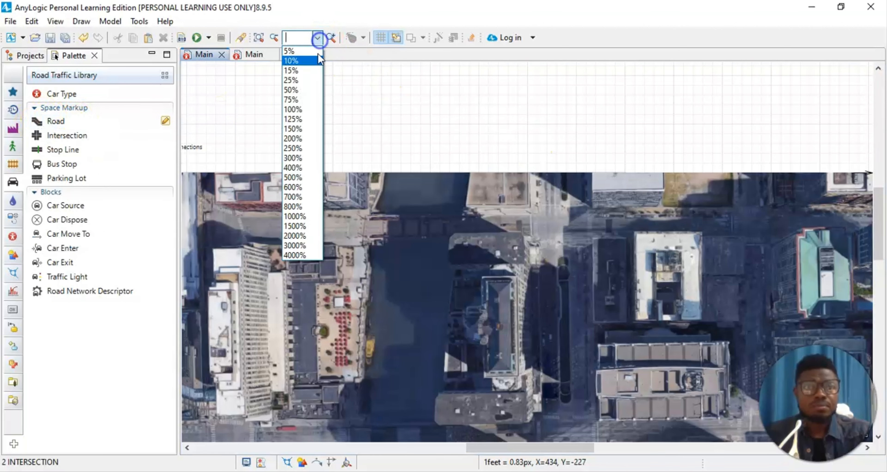
pyautogui.click(295, 92)
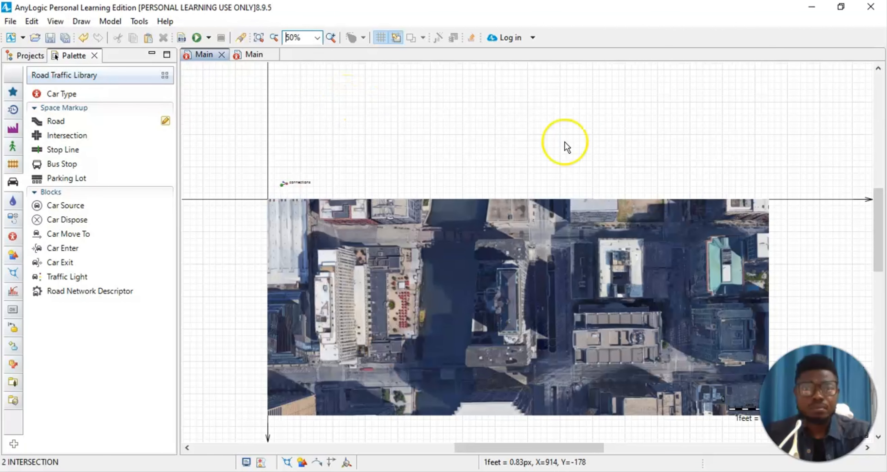
pyautogui.scroll(-1, 631, 170)
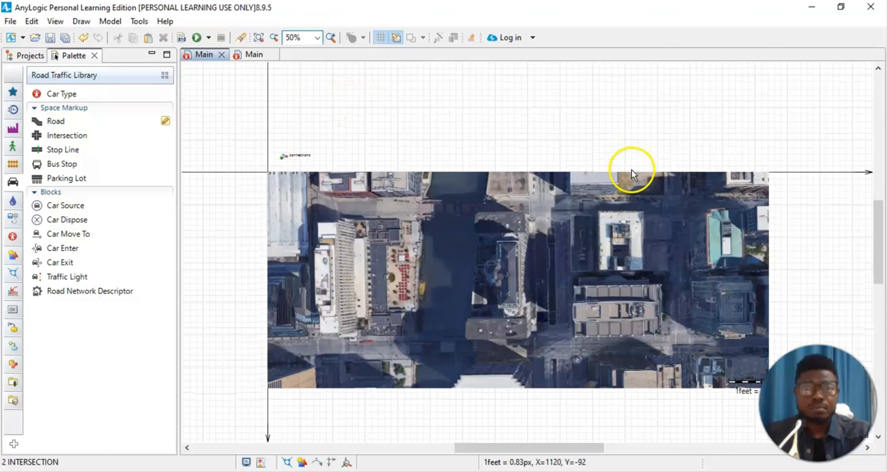
pyautogui.doubleClick(55, 121)
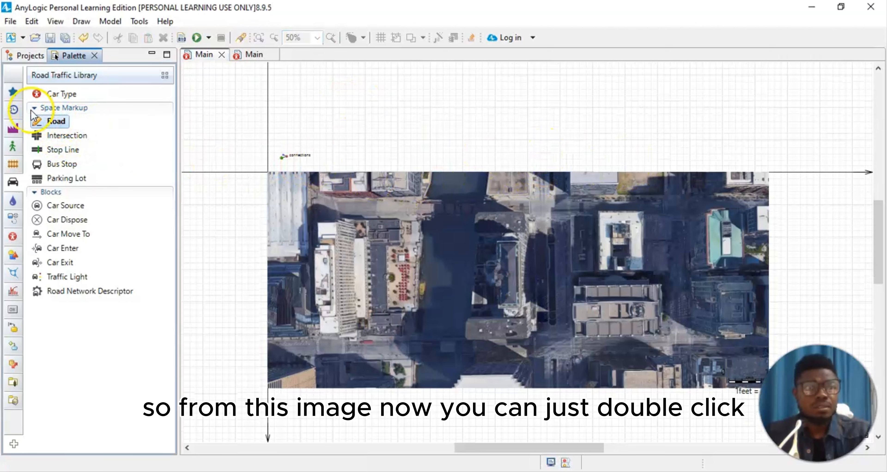
pyautogui.click(553, 120)
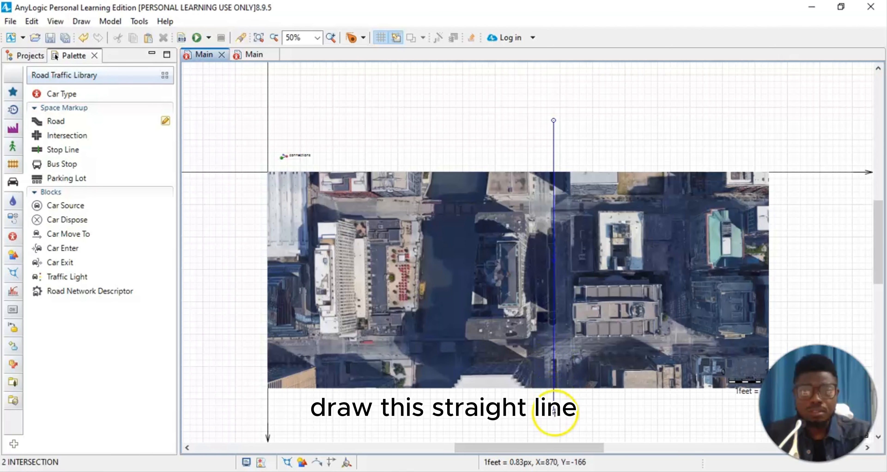
pyautogui.scroll(-2, 557, 418)
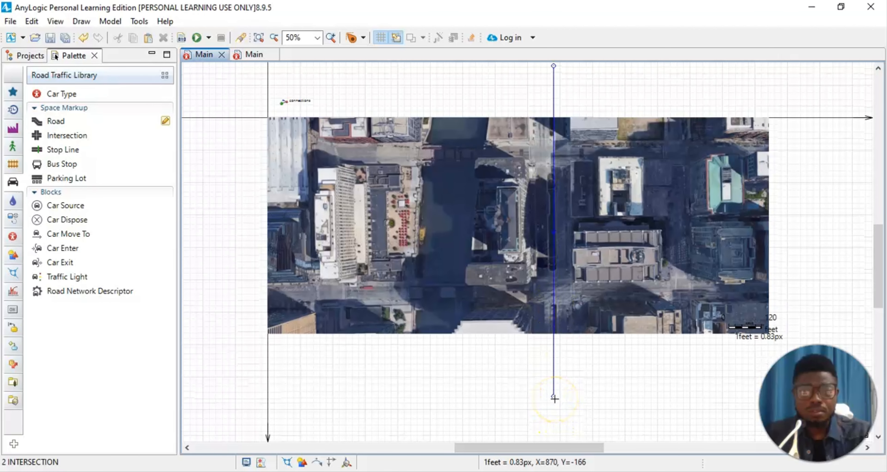
pyautogui.doubleClick(555, 412)
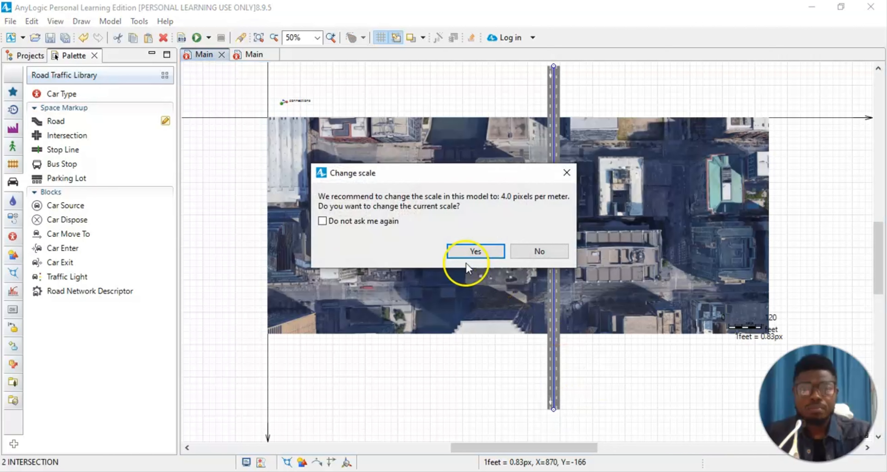
pyautogui.click(474, 253)
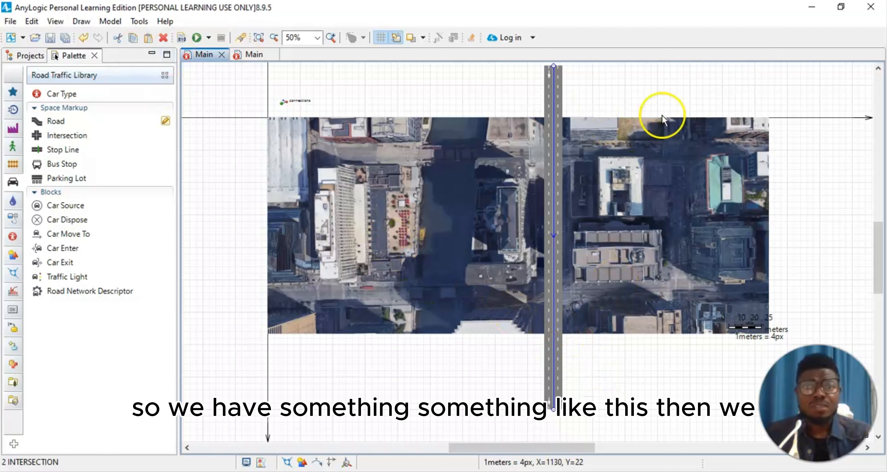
# Step: Show the vertical road's properties and set it to 4 forward lanes and 4 backward lanes
pyautogui.click(675, 100)
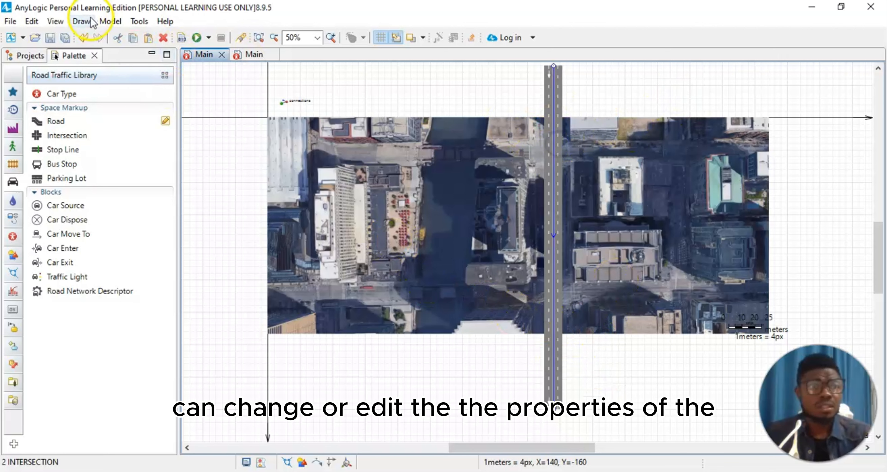
pyautogui.click(55, 22)
pyautogui.click(73, 55)
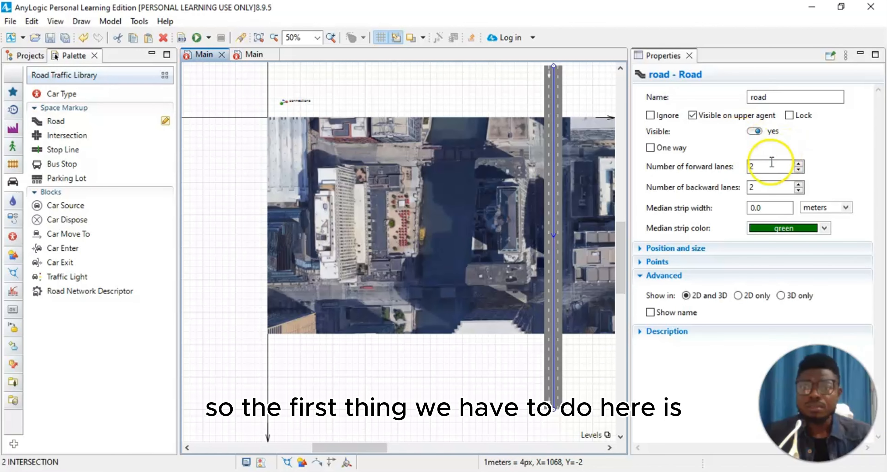
pyautogui.click(798, 164)
pyautogui.click(798, 164)
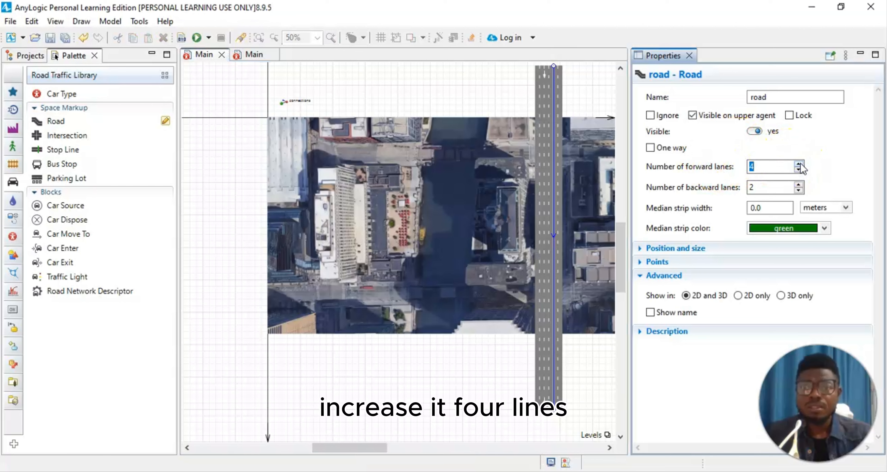
pyautogui.click(798, 185)
pyautogui.click(798, 185)
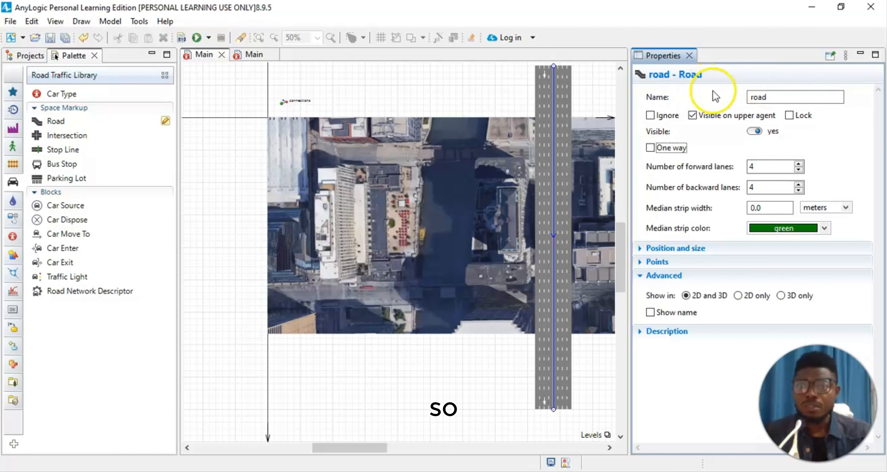
# Step: Set the vertical road's median strip width to 10 meters
pyautogui.click(756, 208)
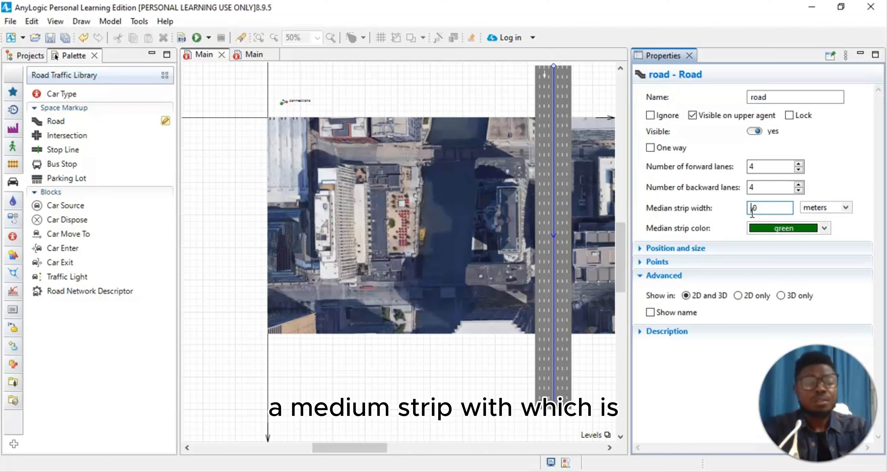
pyautogui.write('10.0')
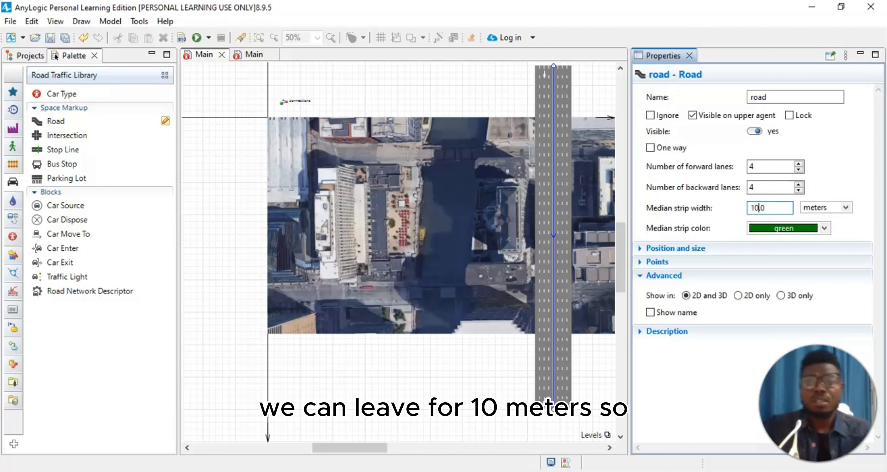
pyautogui.click(820, 168)
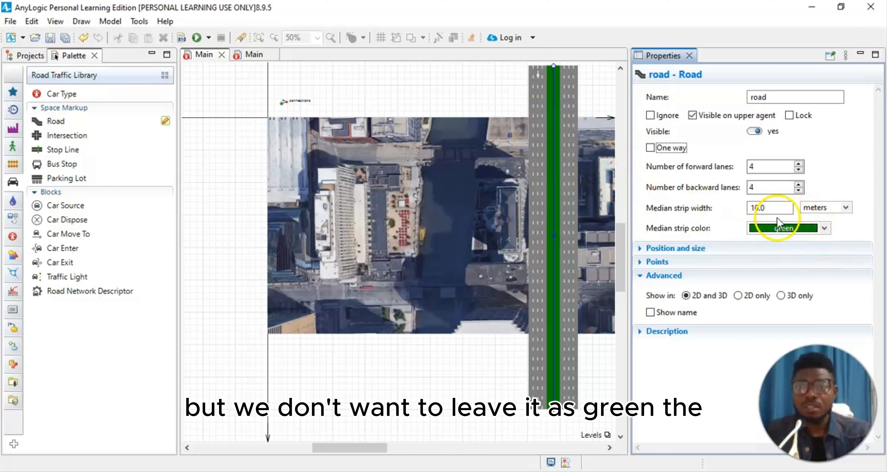
# Step: Apply the grass texture to the vertical road's median strip and close its properties
pyautogui.click(824, 228)
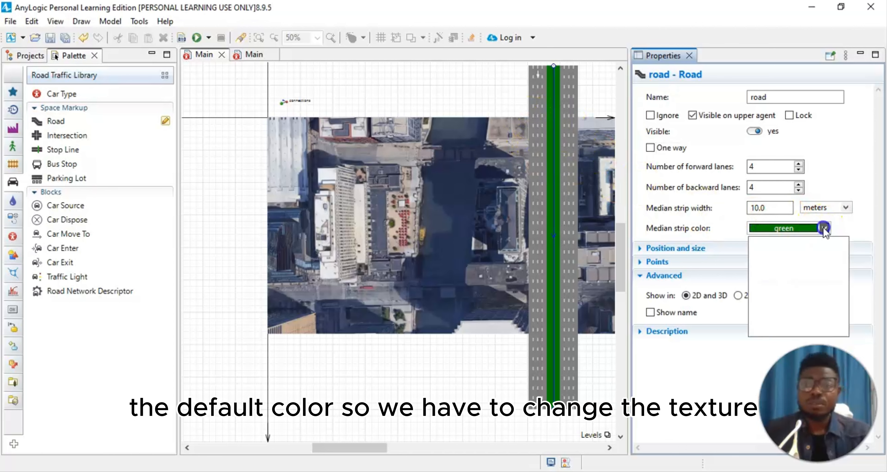
pyautogui.click(796, 328)
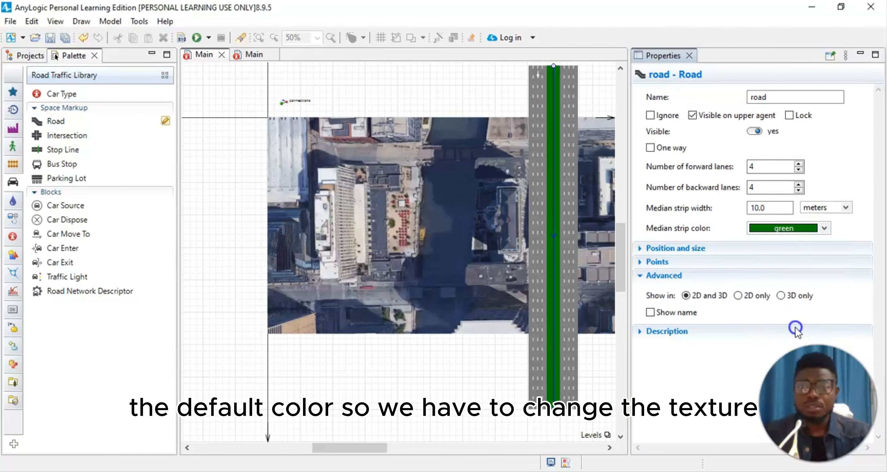
pyautogui.click(392, 109)
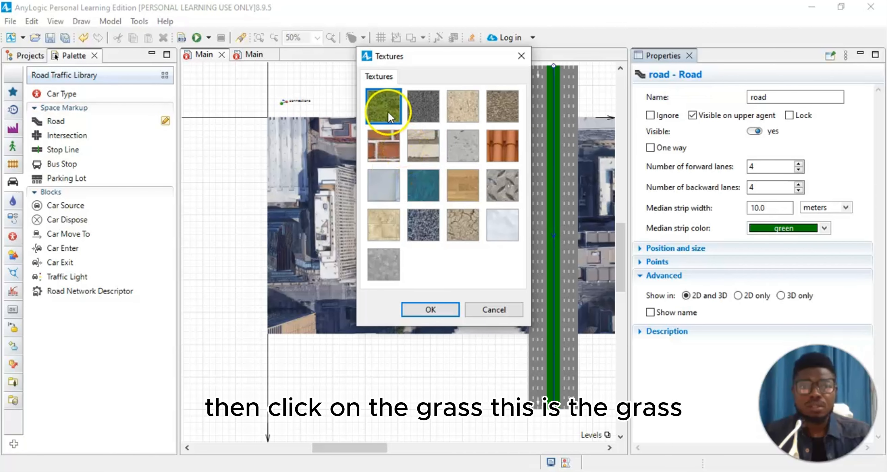
pyautogui.click(437, 311)
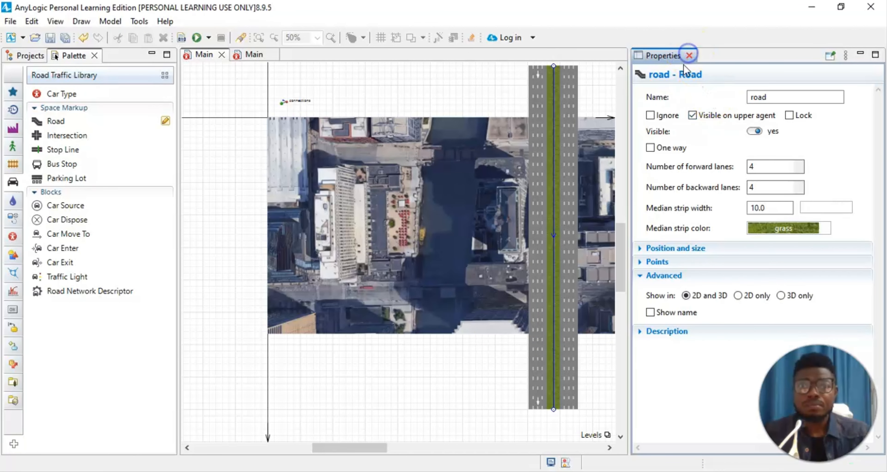
pyautogui.click(689, 55)
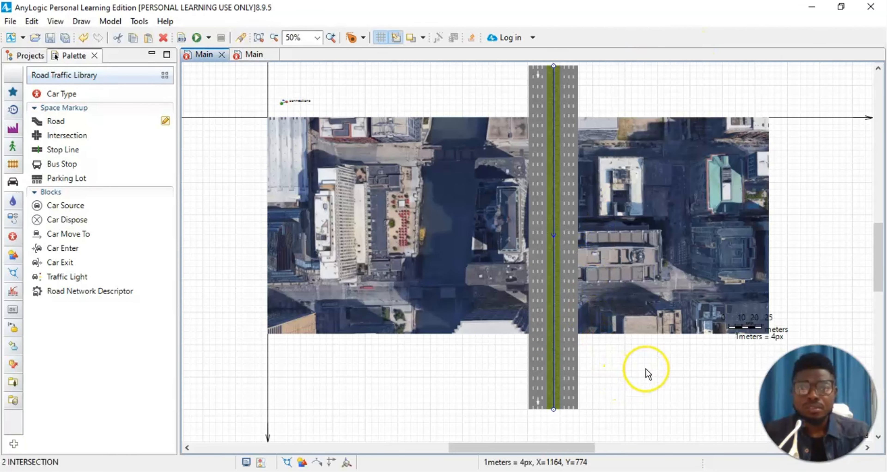
# Step: At 125% zoom, shift the vertical road slightly to the right over the street and deselect it
pyautogui.scroll(4, 640, 370)
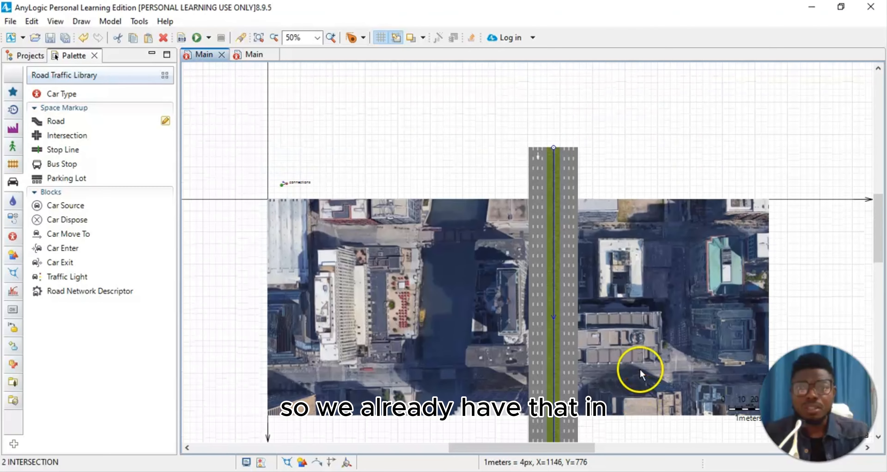
pyautogui.scroll(-3, 640, 365)
pyautogui.scroll(-1, 642, 370)
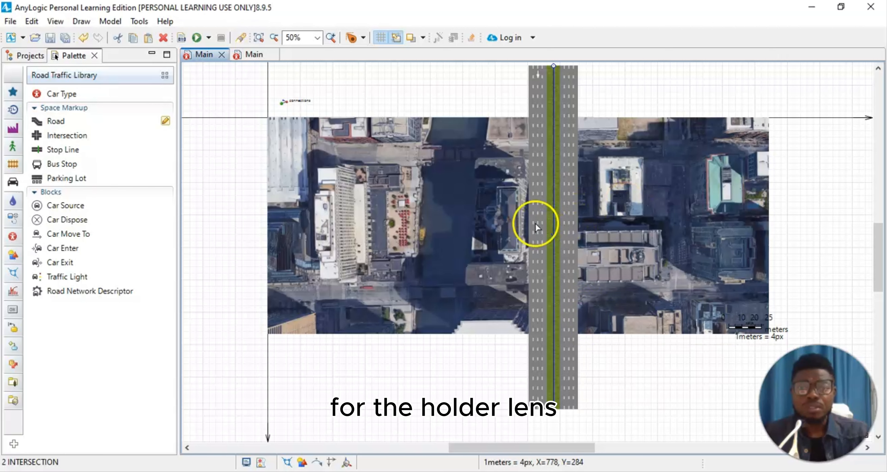
pyautogui.click(318, 38)
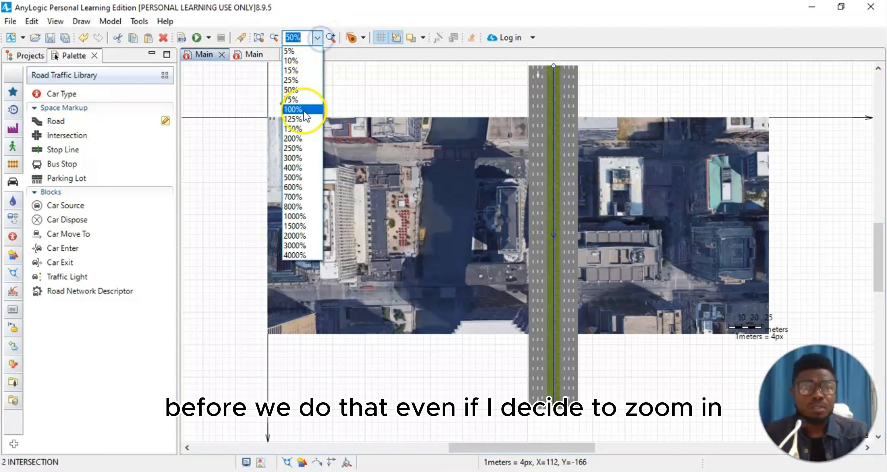
pyautogui.click(297, 120)
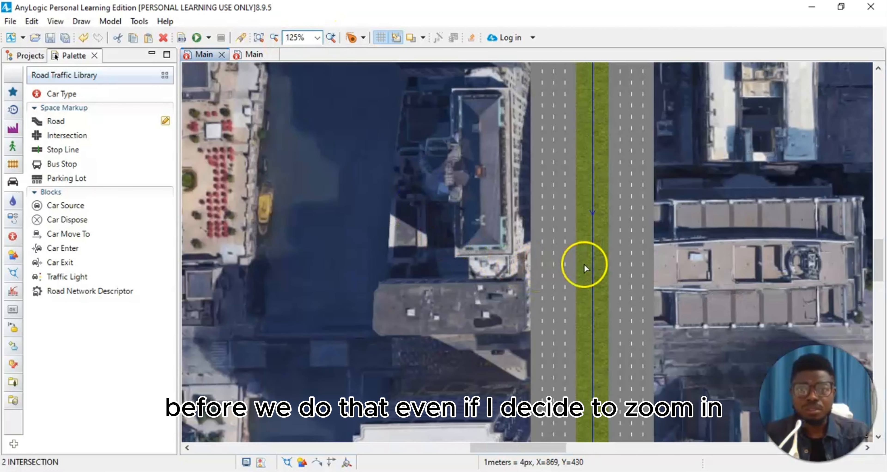
pyautogui.scroll(-5, 639, 257)
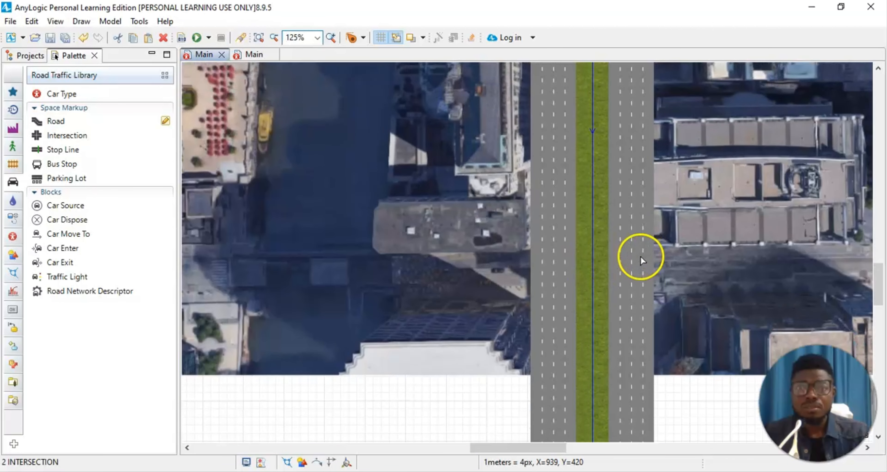
pyautogui.click(627, 258)
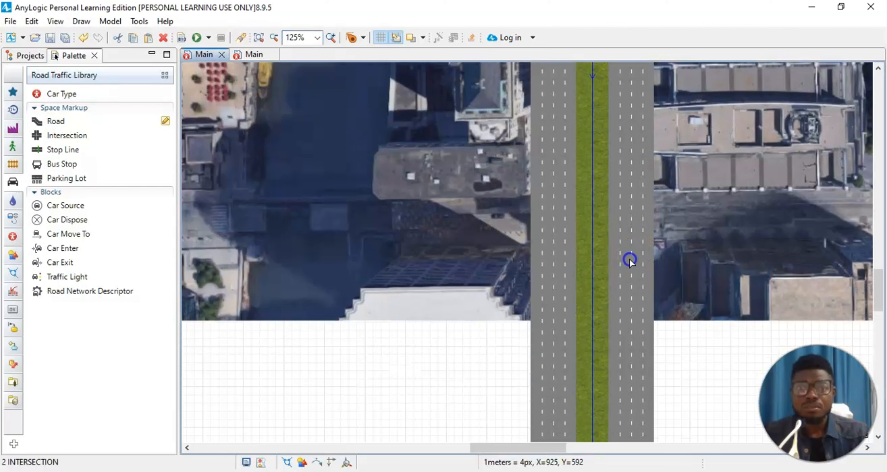
pyautogui.moveTo(630, 260); pyautogui.dragTo(633, 259)
pyautogui.click(697, 278)
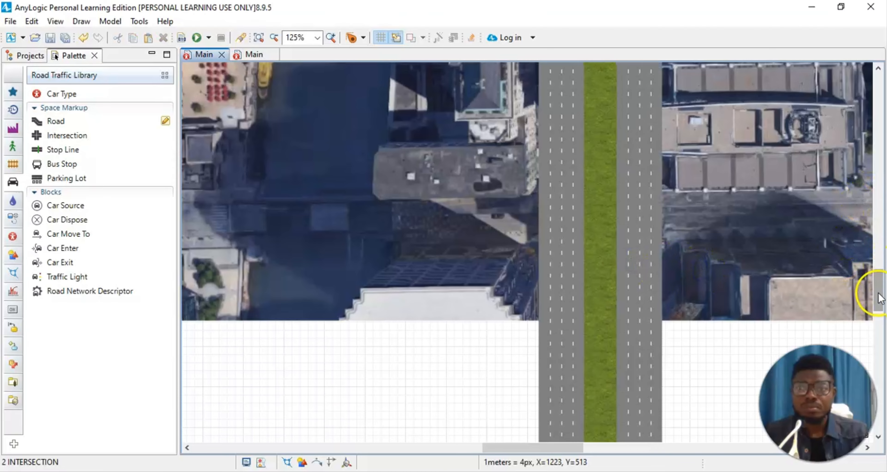
# Step: Examine the vertical road's alignment with the street along its full length at 75% zoom
pyautogui.moveTo(877, 297); pyautogui.dragTo(883, 203)
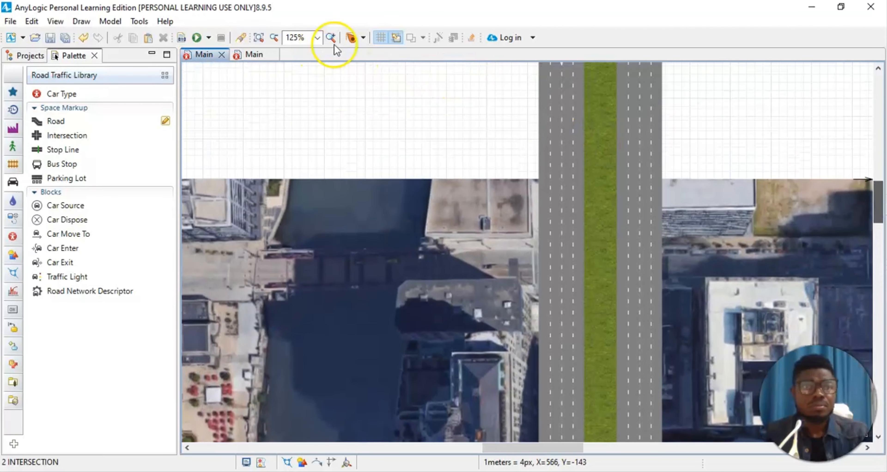
pyautogui.click(317, 38)
pyautogui.click(318, 41)
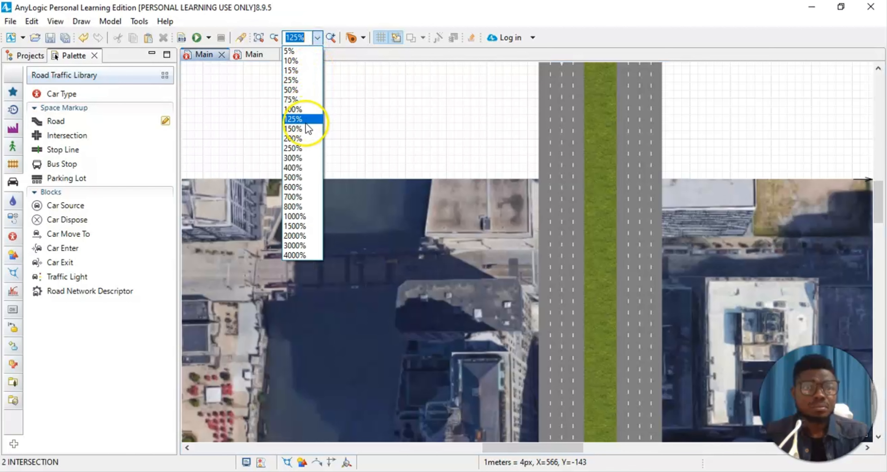
pyautogui.click(304, 100)
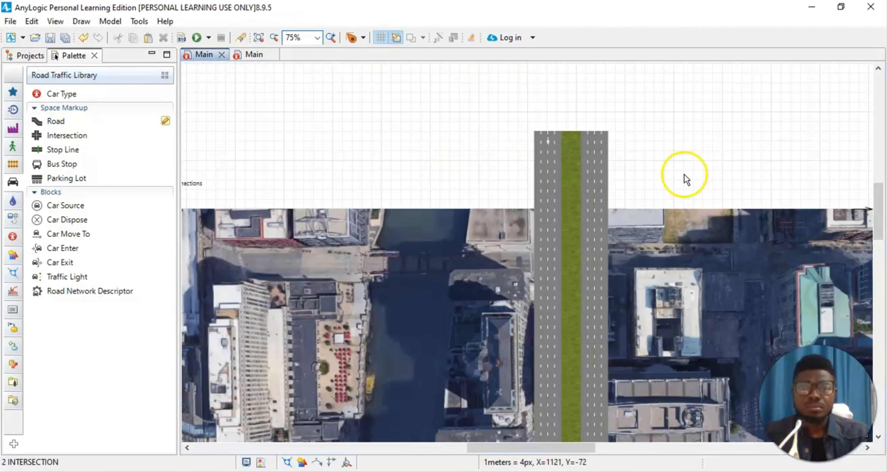
pyautogui.scroll(-5, 685, 176)
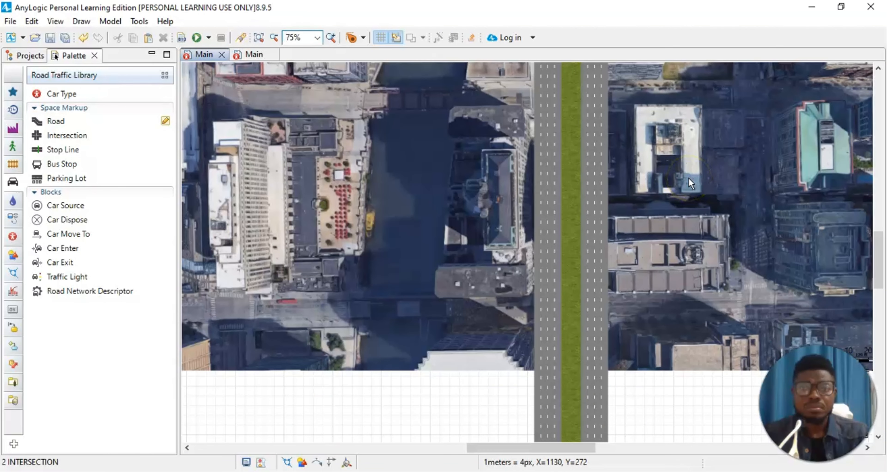
pyautogui.scroll(-3, 688, 179)
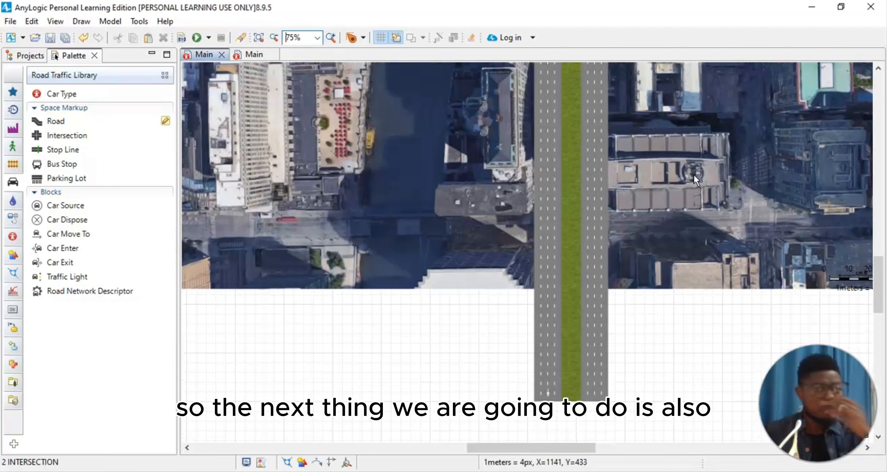
pyautogui.click(566, 201)
pyautogui.scroll(5, 477, 256)
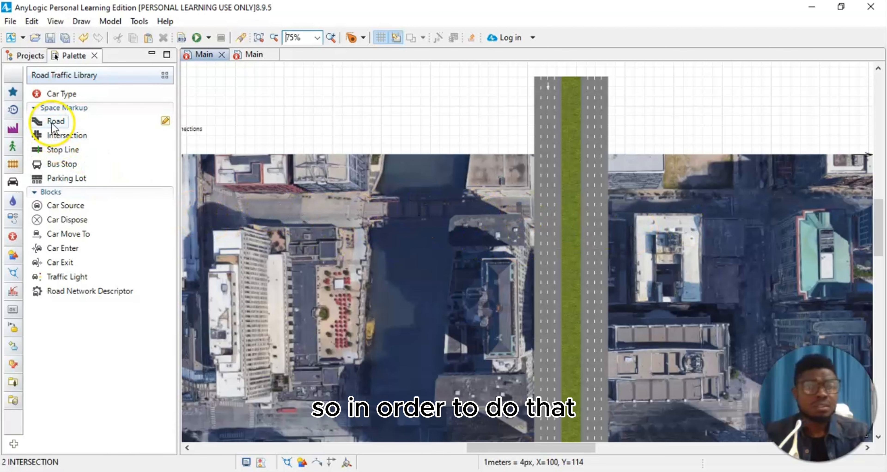
# Step: Draw a straight horizontal road along the upper street, from left of the map to the vertical road's median
pyautogui.click(539, 451)
pyautogui.moveTo(539, 451); pyautogui.dragTo(450, 450)
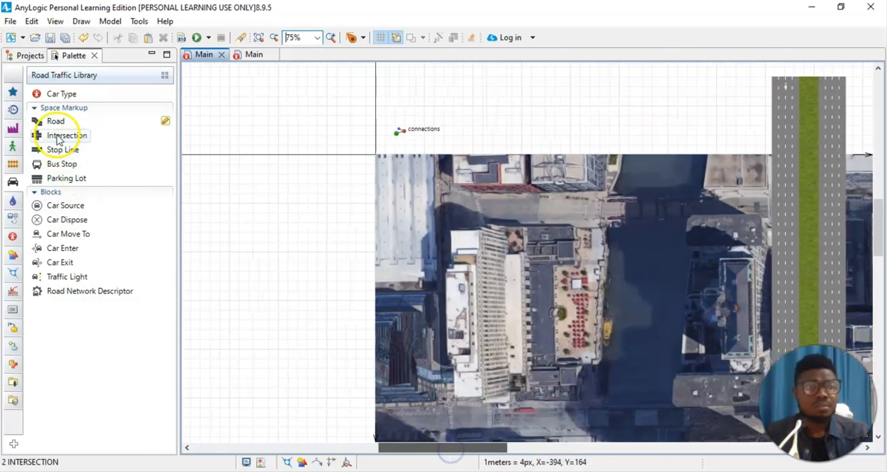
pyautogui.doubleClick(51, 126)
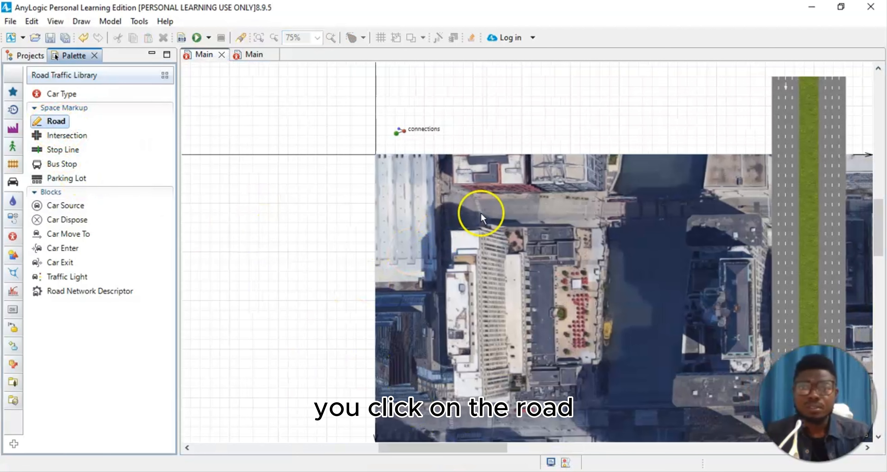
pyautogui.scroll(-5, 607, 268)
pyautogui.scroll(-3, 612, 273)
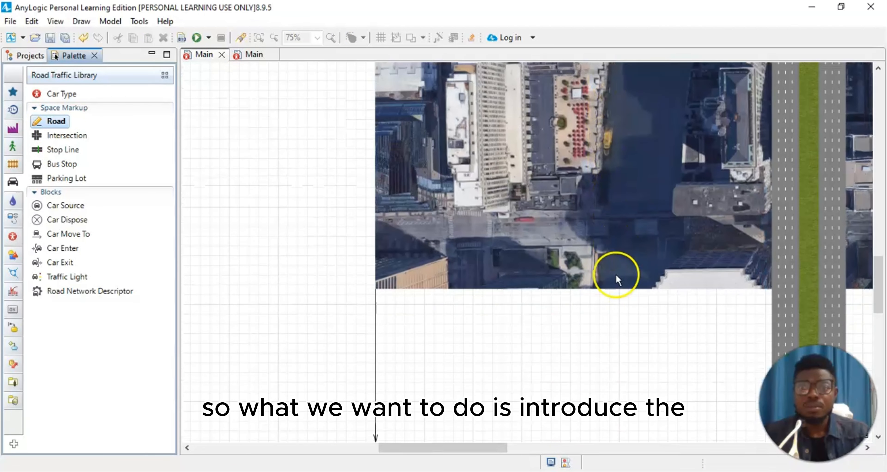
pyautogui.scroll(5, 615, 275)
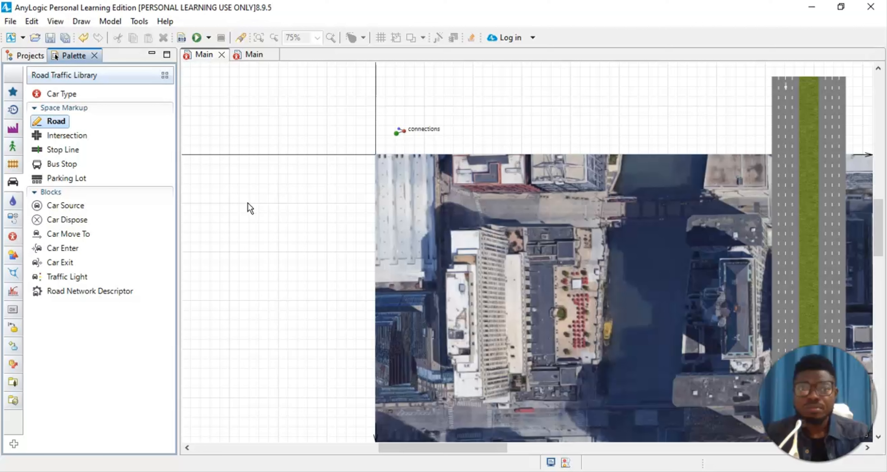
pyautogui.moveTo(247, 204); pyautogui.dragTo(394, 205)
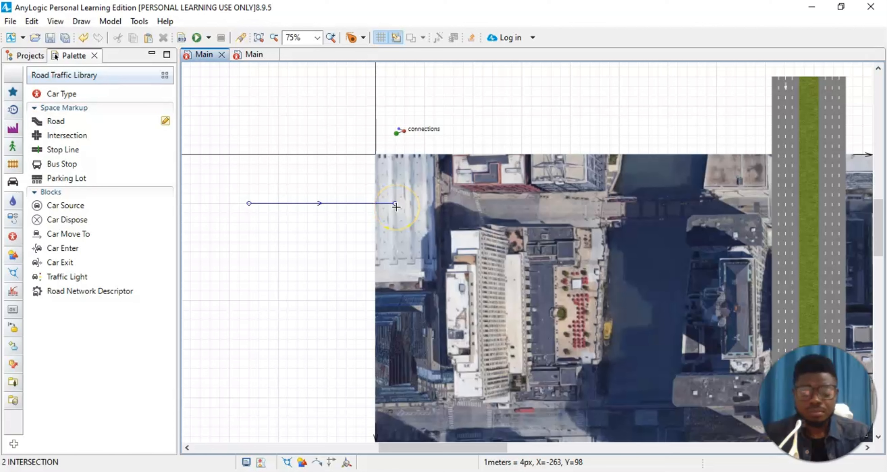
pyautogui.moveTo(396, 207); pyautogui.dragTo(804, 203)
pyautogui.click(253, 332)
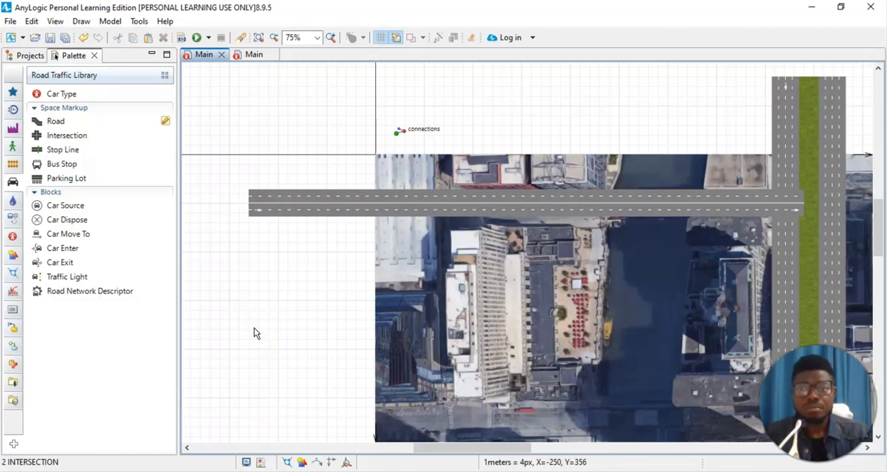
pyautogui.click(359, 291)
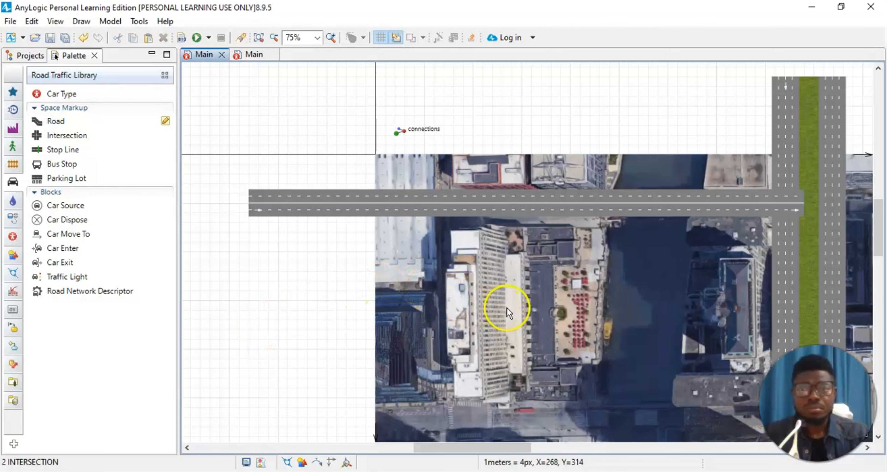
# Step: Draw a second horizontal road along the upper street, from just right of the vertical road to beyond the map's right edge
pyautogui.moveTo(448, 449); pyautogui.dragTo(512, 450)
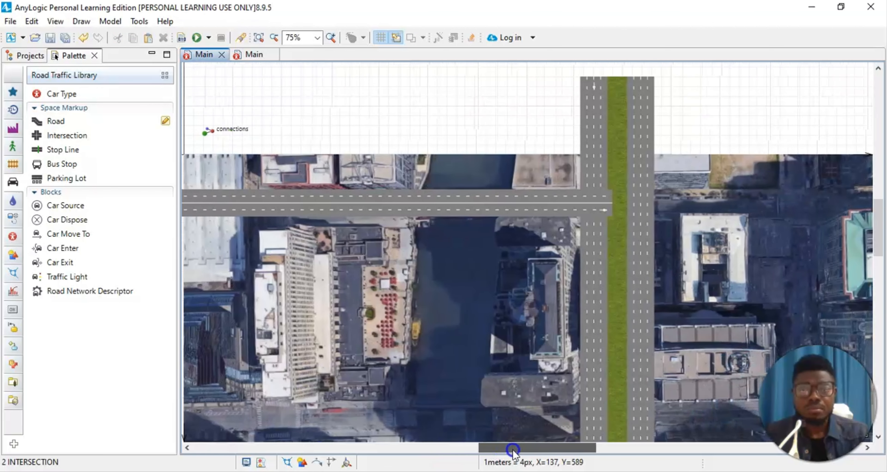
pyautogui.moveTo(512, 449); pyautogui.dragTo(525, 450)
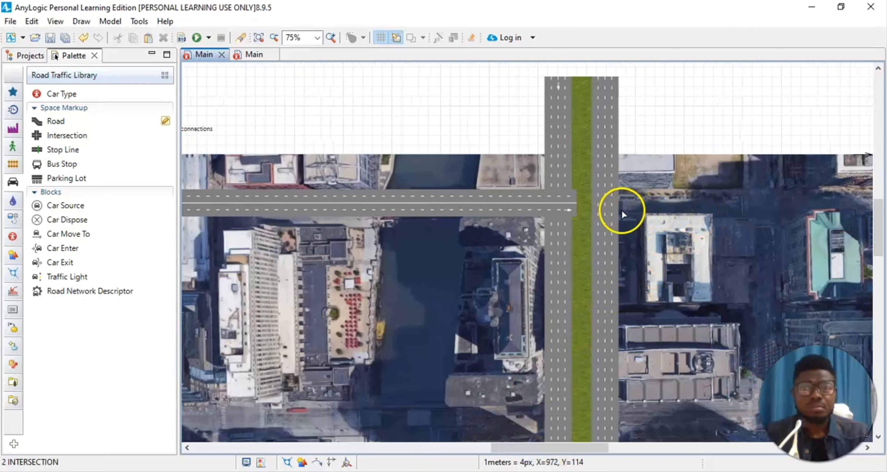
pyautogui.doubleClick(45, 123)
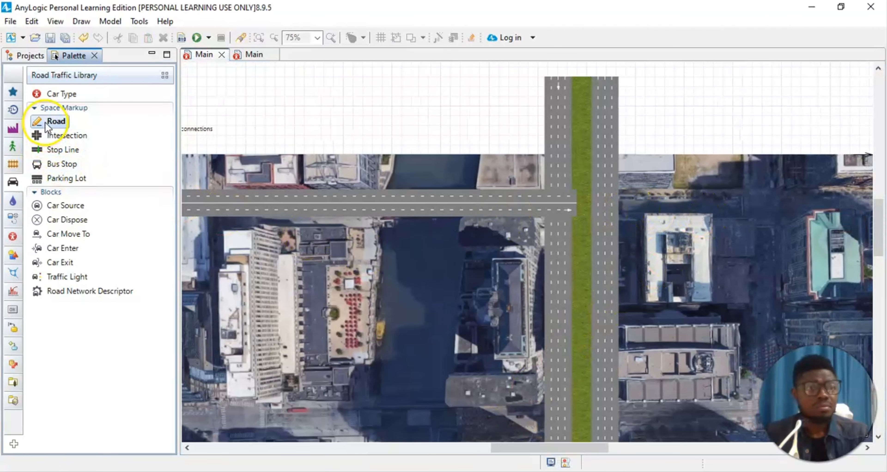
pyautogui.click(625, 204)
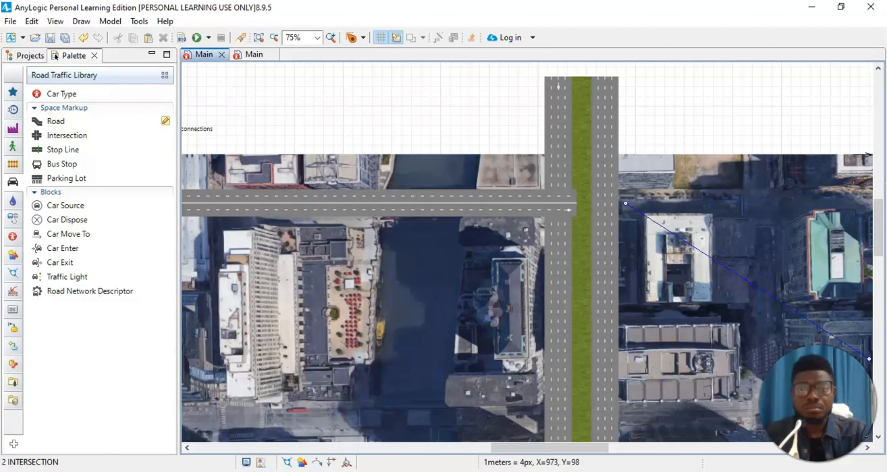
pyautogui.click(623, 454)
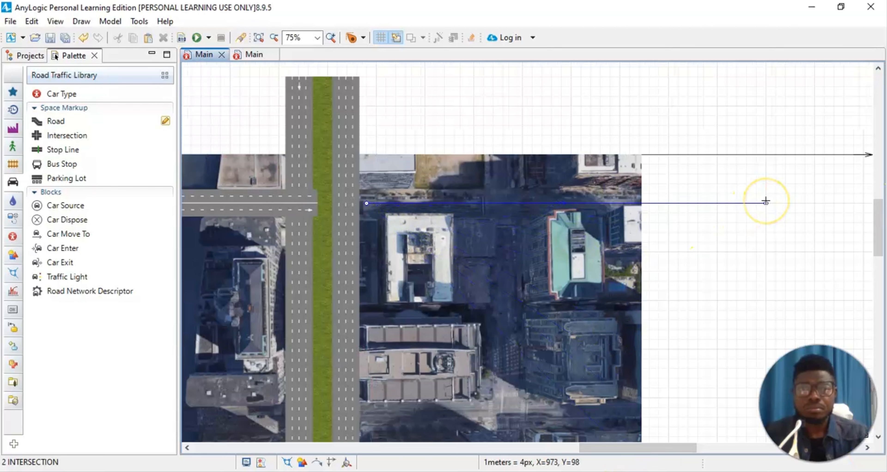
pyautogui.doubleClick(765, 203)
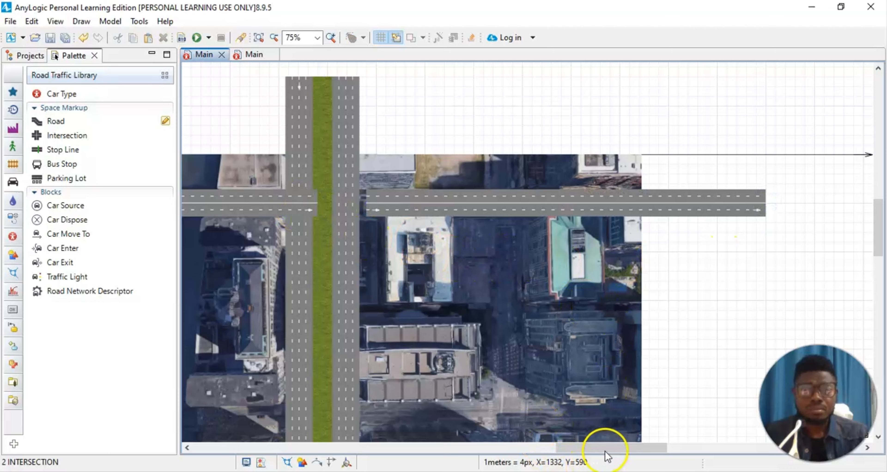
# Step: Move the two upper horizontal roads toward each other so their ends connect inside the vertical road
pyautogui.moveTo(601, 451); pyautogui.dragTo(509, 447)
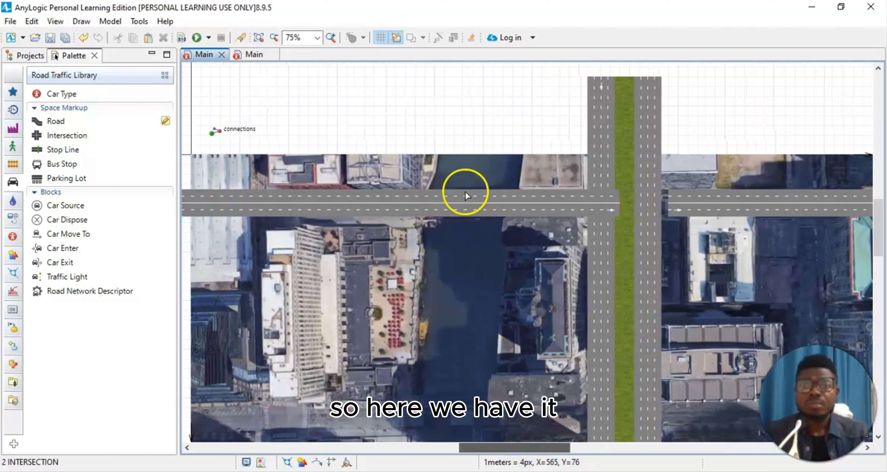
pyautogui.click(463, 194)
pyautogui.click(449, 206)
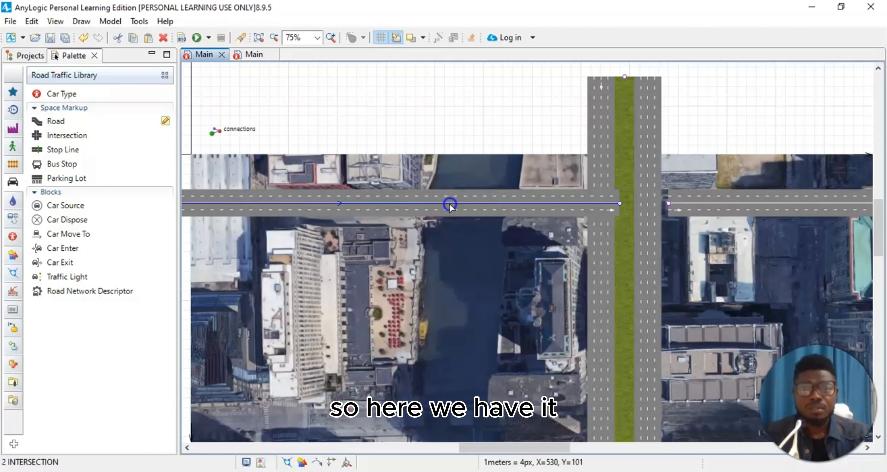
pyautogui.moveTo(449, 206); pyautogui.dragTo(458, 204)
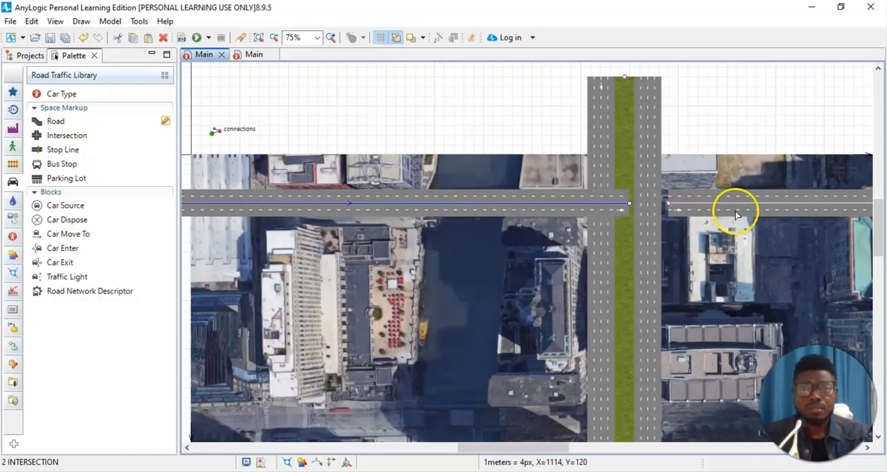
pyautogui.moveTo(740, 200); pyautogui.dragTo(699, 205)
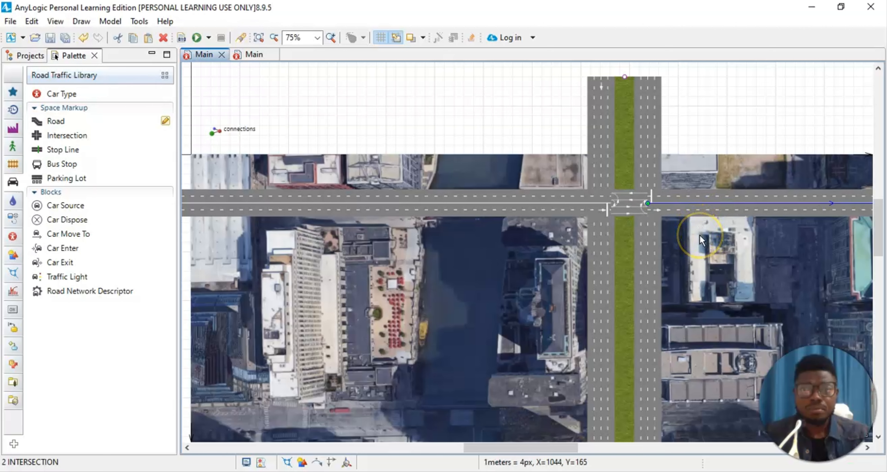
# Step: Pull the two upper horizontal roads apart so their ends lie clear of the vertical road on either side
pyautogui.click(686, 236)
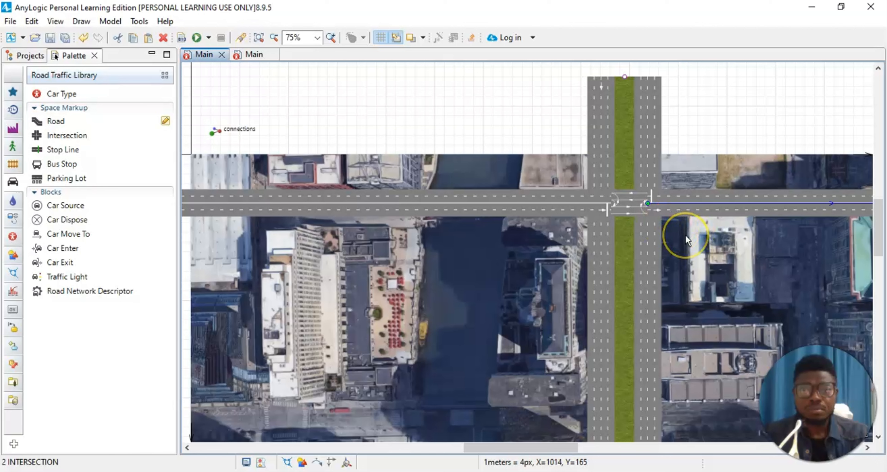
pyautogui.click(629, 169)
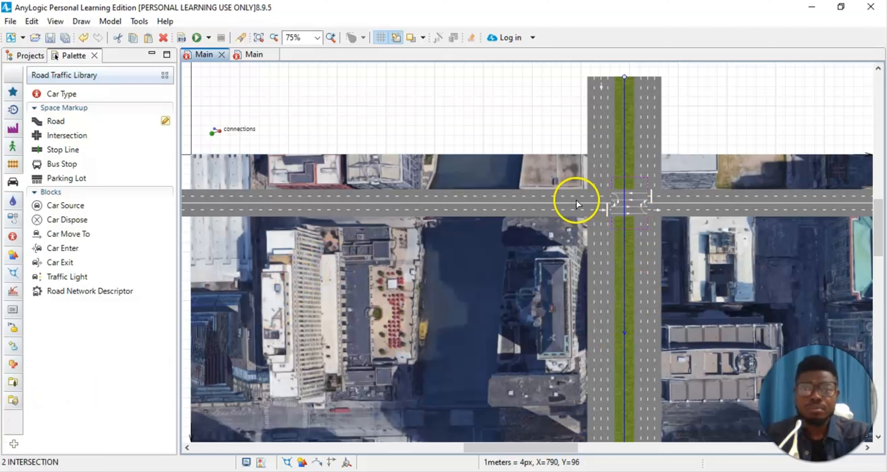
pyautogui.click(767, 266)
pyautogui.click(691, 206)
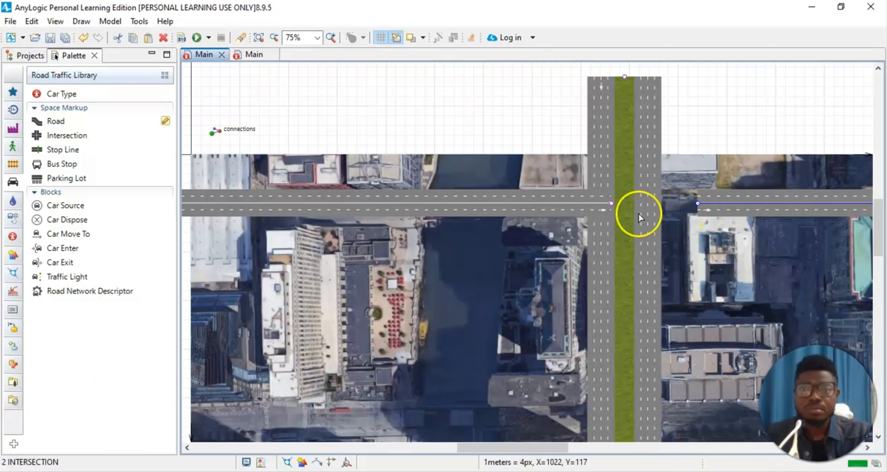
pyautogui.moveTo(544, 204); pyautogui.dragTo(498, 208)
pyautogui.click(717, 249)
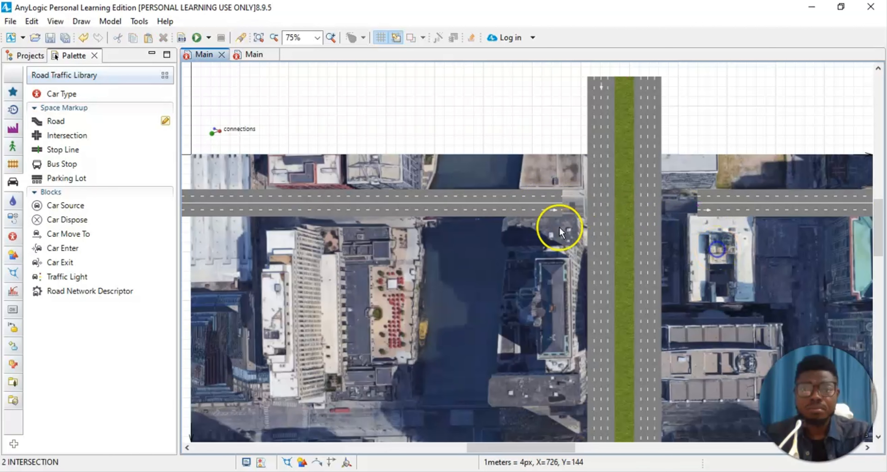
# Step: Move both upper horizontal roads back toward the vertical road until their ends join its edges in one four-way intersection
pyautogui.click(443, 203)
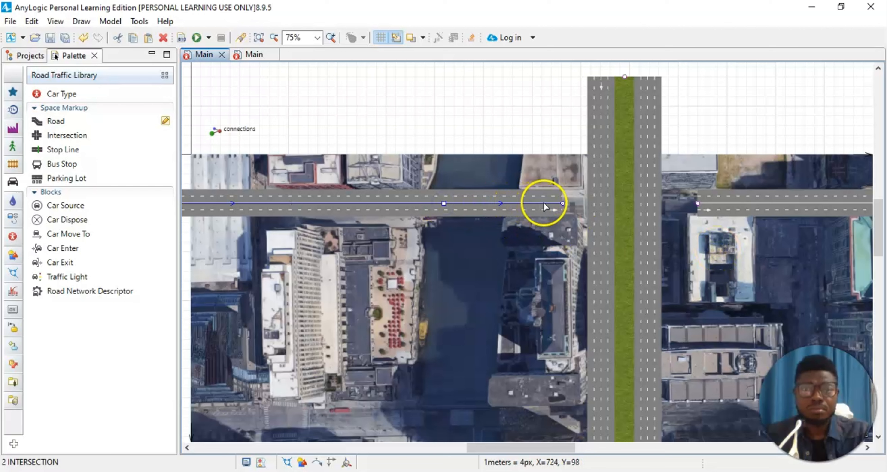
pyautogui.moveTo(529, 204); pyautogui.dragTo(584, 204)
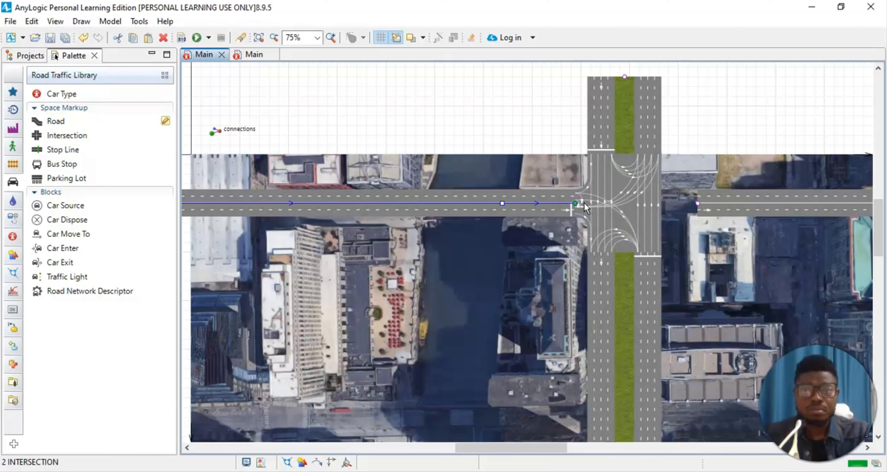
pyautogui.moveTo(758, 204); pyautogui.dragTo(690, 206)
pyautogui.click(684, 209)
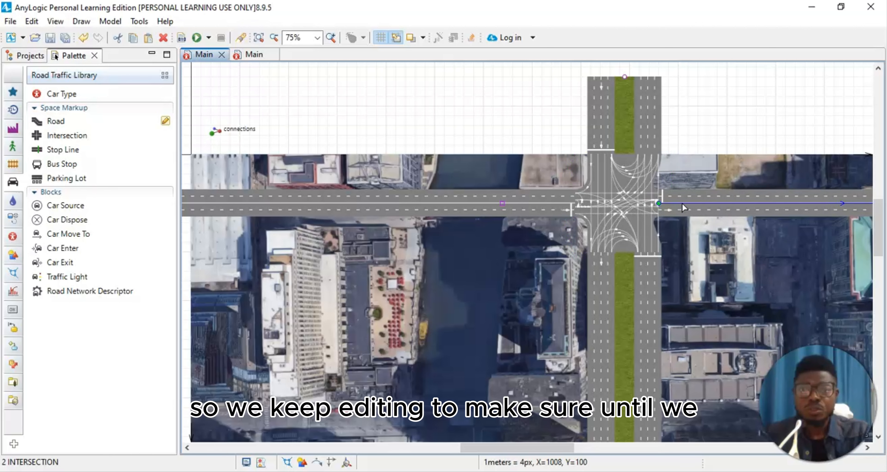
pyautogui.click(686, 203)
pyautogui.moveTo(685, 206); pyautogui.dragTo(689, 208)
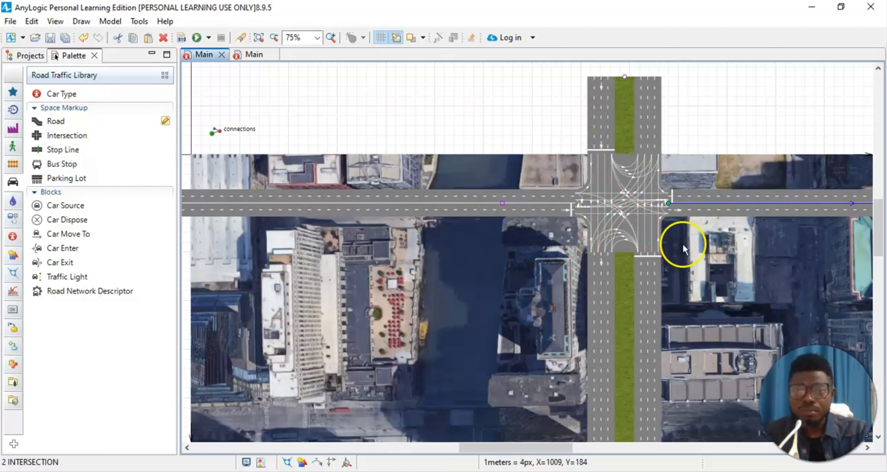
pyautogui.click(707, 121)
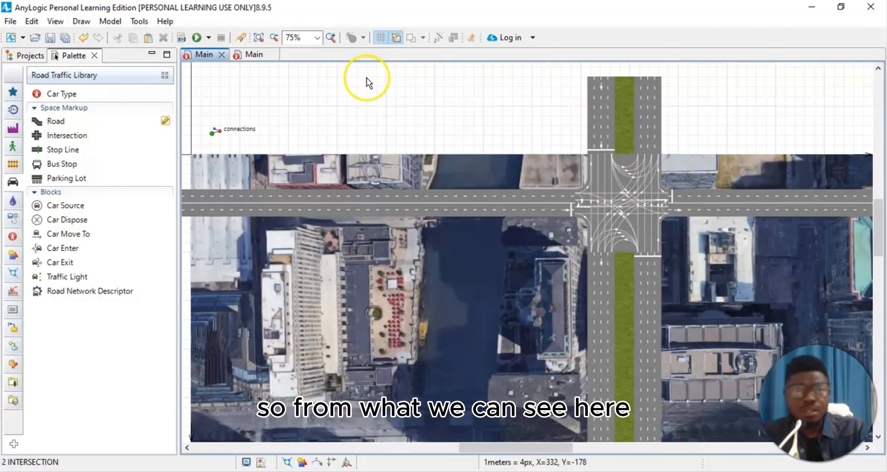
# Step: At 100% zoom, nudge both horizontal roads slightly to the right to fine-tune the intersection's left and right edges
pyautogui.click(317, 37)
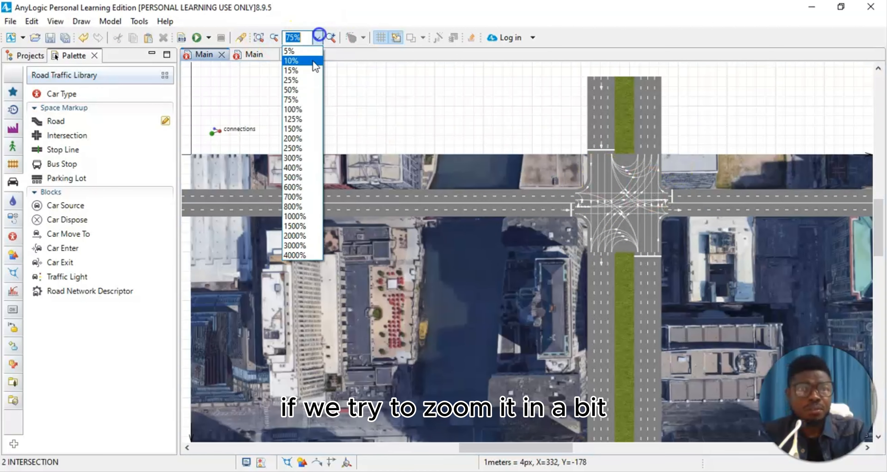
pyautogui.click(305, 109)
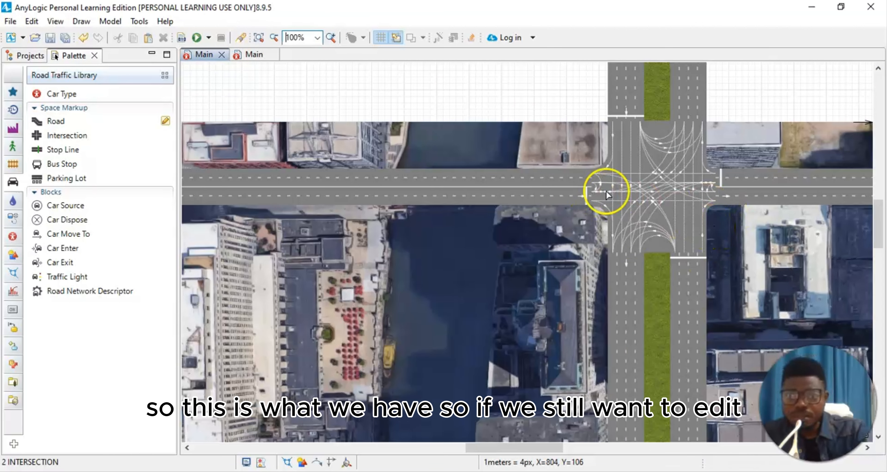
pyautogui.click(532, 182)
pyautogui.click(735, 190)
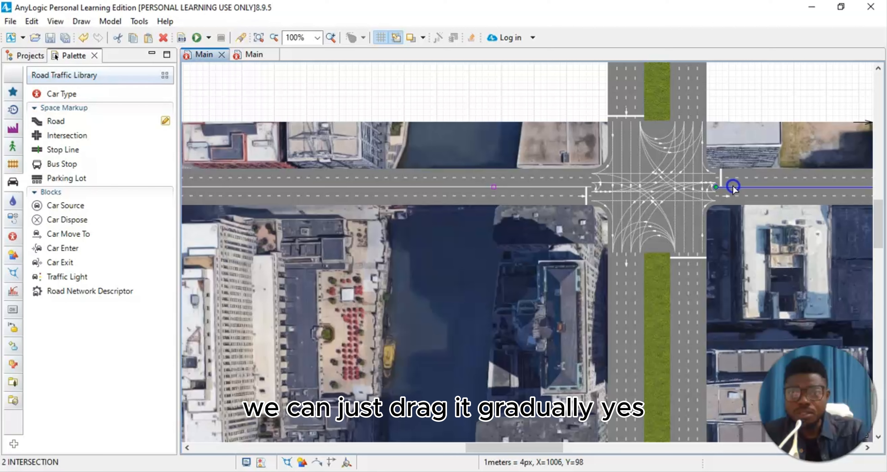
pyautogui.moveTo(735, 188); pyautogui.dragTo(741, 188)
pyautogui.click(713, 271)
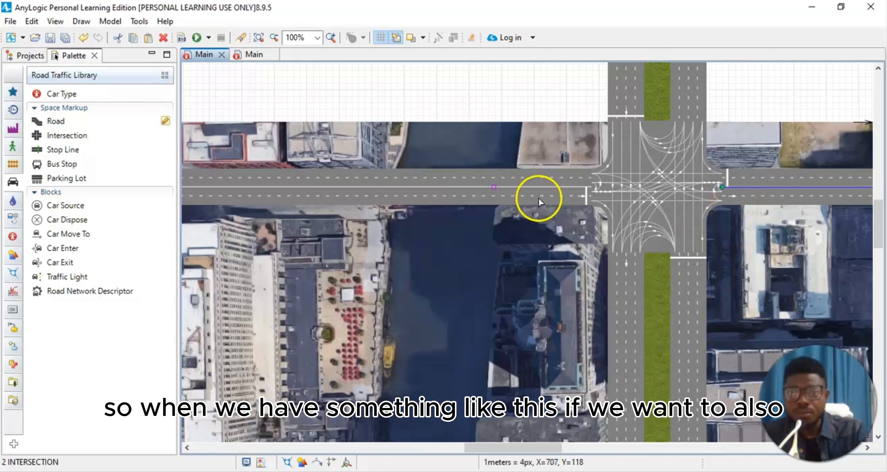
pyautogui.click(525, 188)
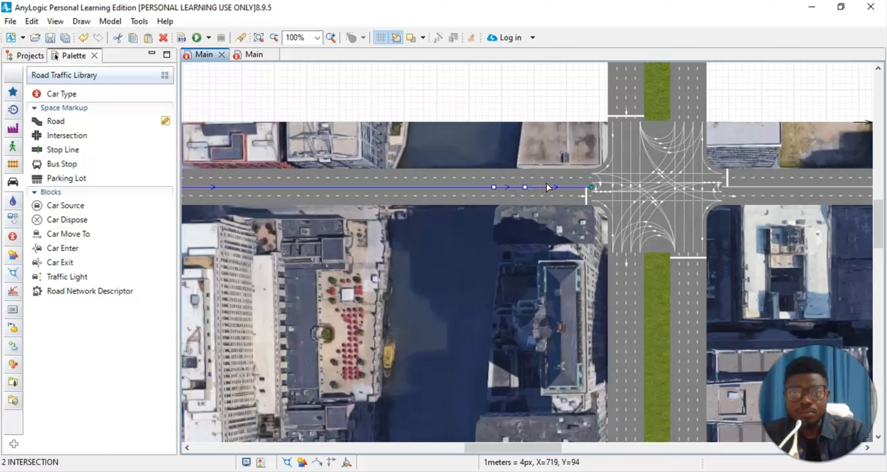
pyautogui.moveTo(531, 190); pyautogui.dragTo(541, 192)
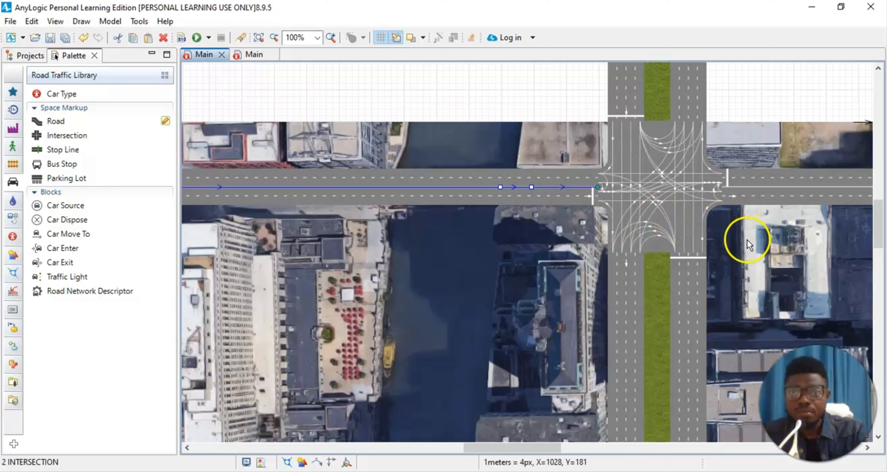
# Step: Shift the vertical road's upper section down and its lower section up slightly to tighten the intersection
pyautogui.click(654, 115)
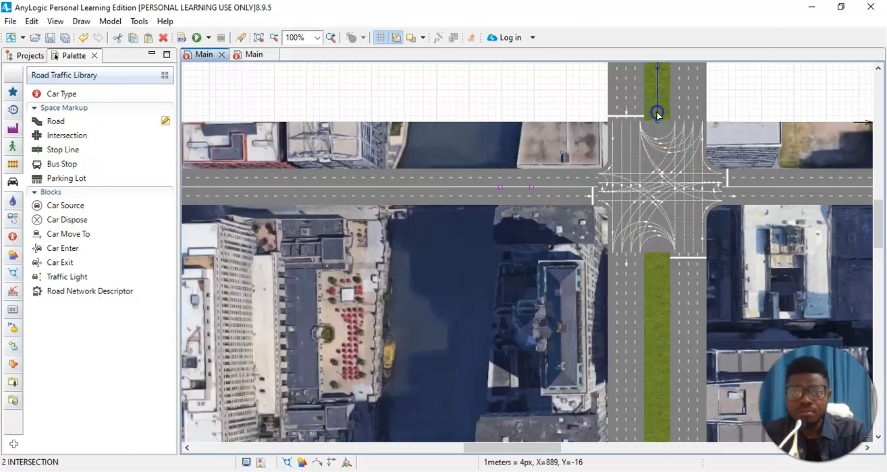
pyautogui.moveTo(656, 113); pyautogui.dragTo(660, 123)
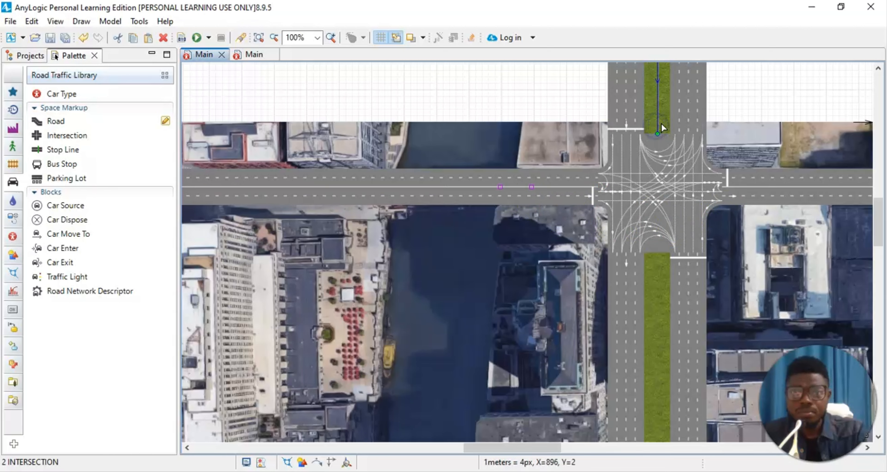
pyautogui.click(663, 277)
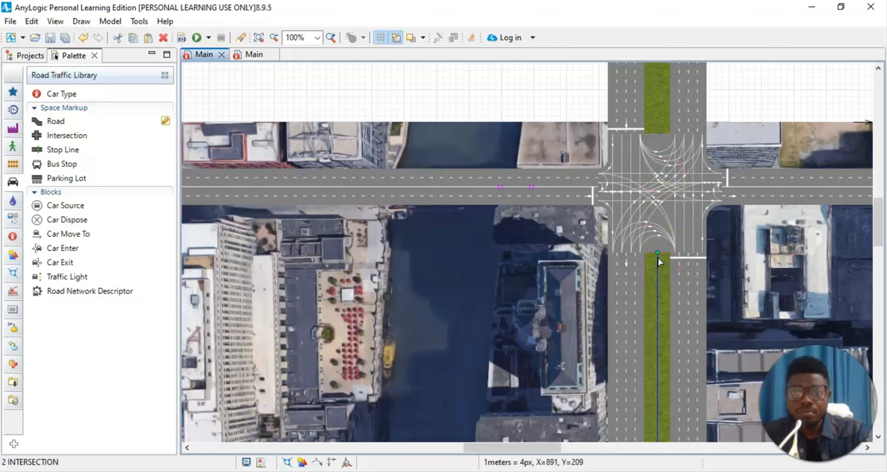
pyautogui.moveTo(658, 256); pyautogui.dragTo(656, 246)
pyautogui.click(790, 239)
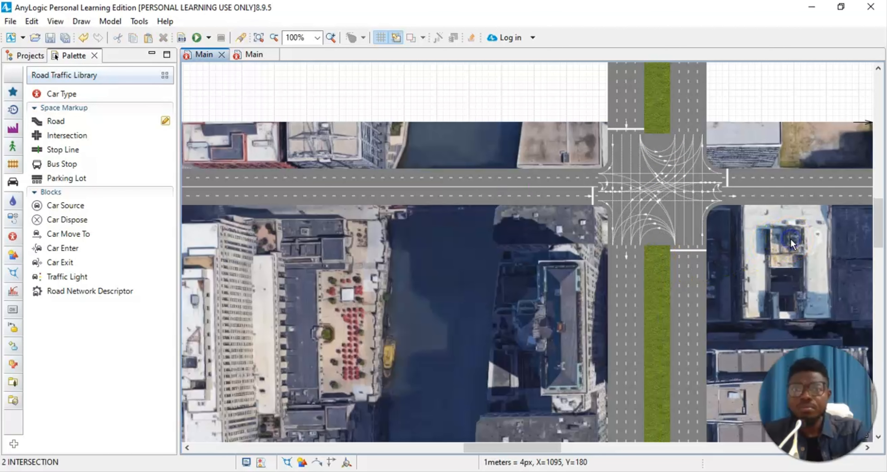
# Step: Move the vertical road's upper section farther down toward the horizontal road and extend its outer end farther above the map
pyautogui.scroll(3, 786, 242)
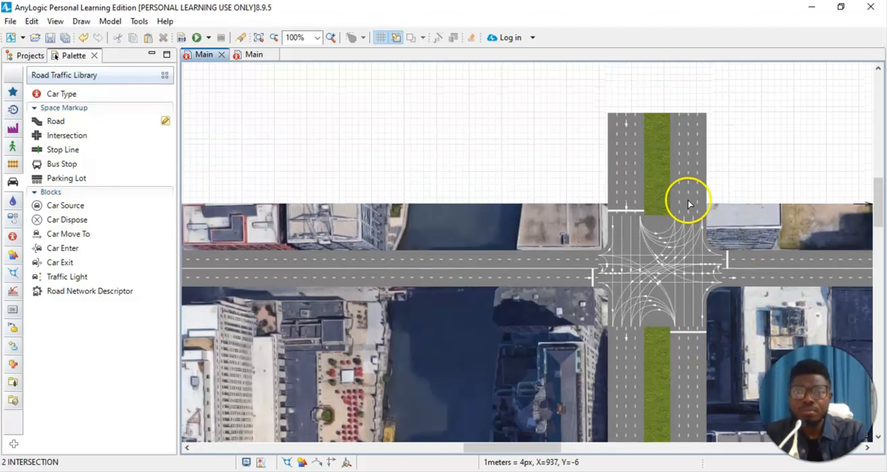
pyautogui.click(663, 191)
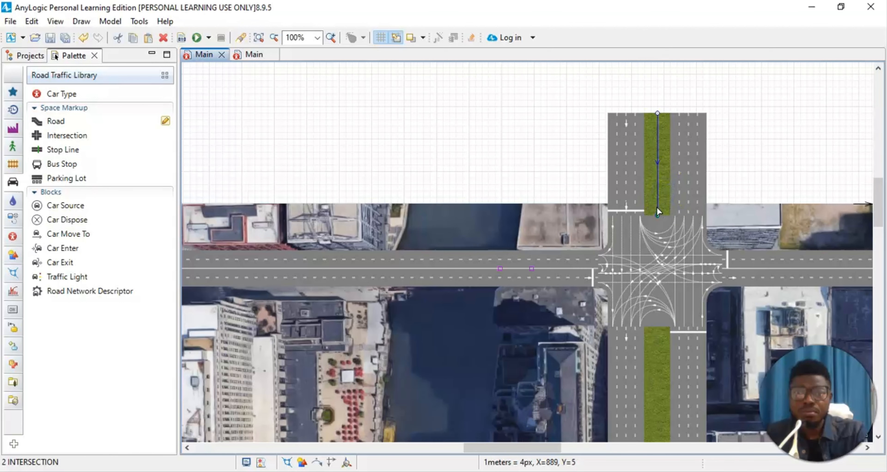
pyautogui.moveTo(656, 210); pyautogui.dragTo(659, 215)
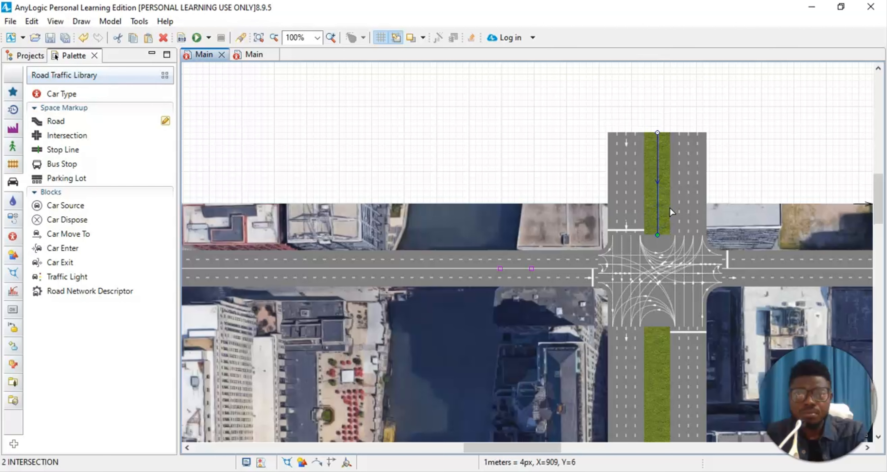
pyautogui.click(659, 217)
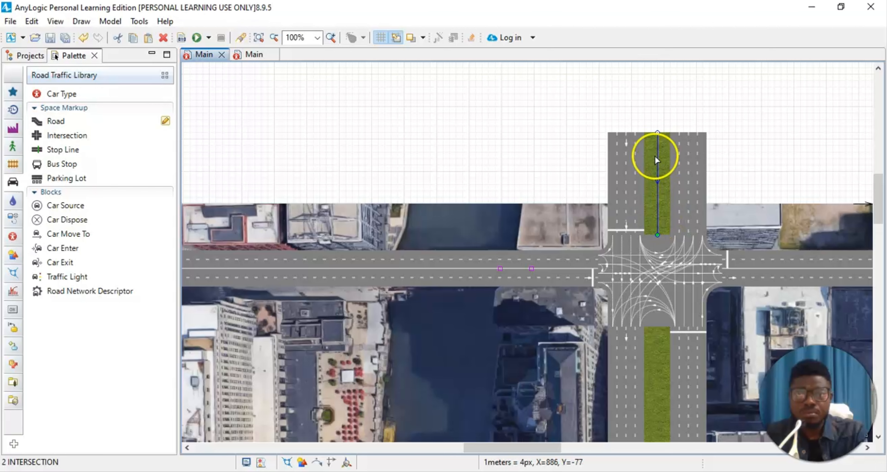
pyautogui.moveTo(656, 132); pyautogui.dragTo(657, 61)
# Step: Shift the vertical road's lower section slightly down, away from the intersection's centre
pyautogui.scroll(-3, 713, 193)
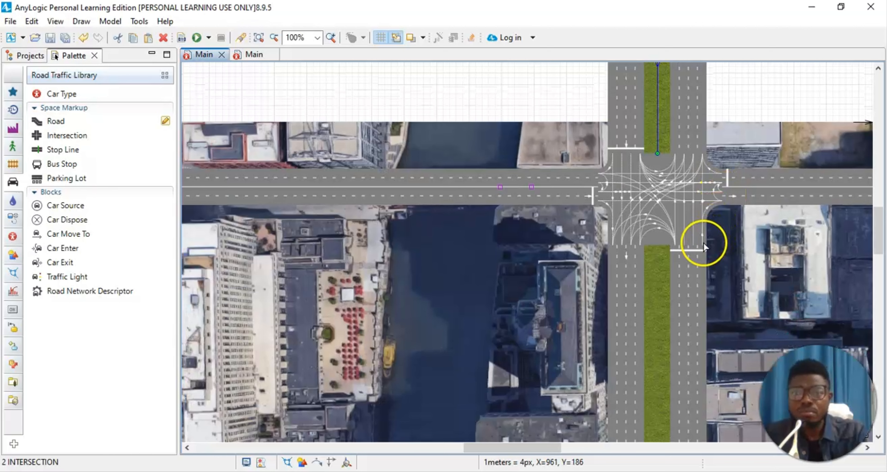
pyautogui.click(661, 248)
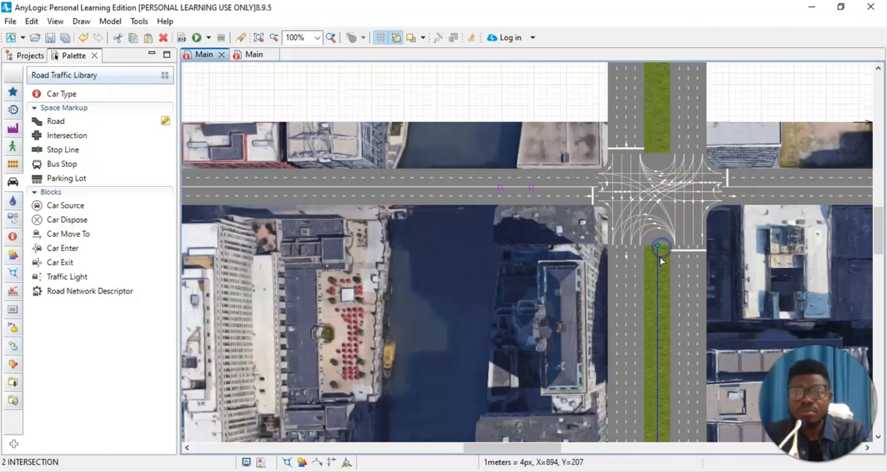
pyautogui.moveTo(657, 267); pyautogui.dragTo(658, 274)
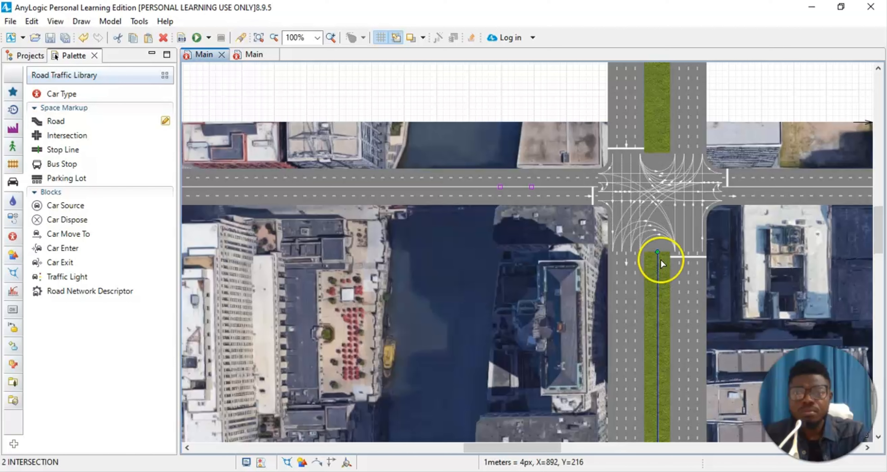
# Step: Examine the intersection's shape and lane connections at 125% zoom
pyautogui.scroll(-4, 721, 229)
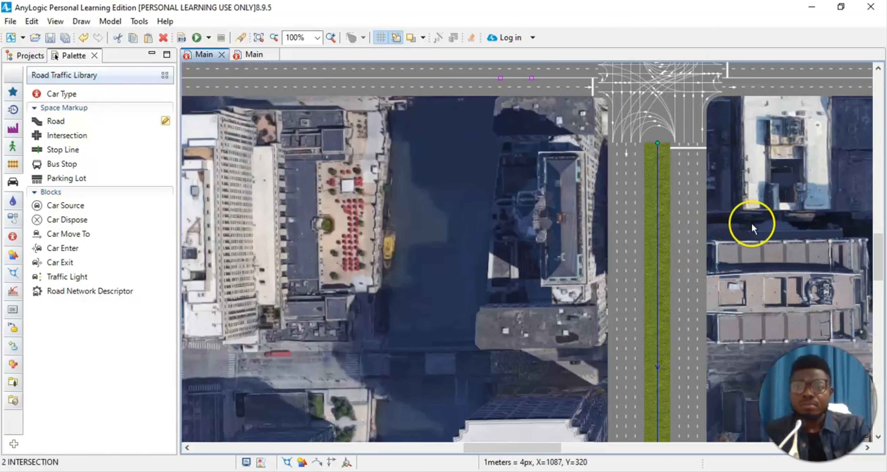
pyautogui.click(316, 38)
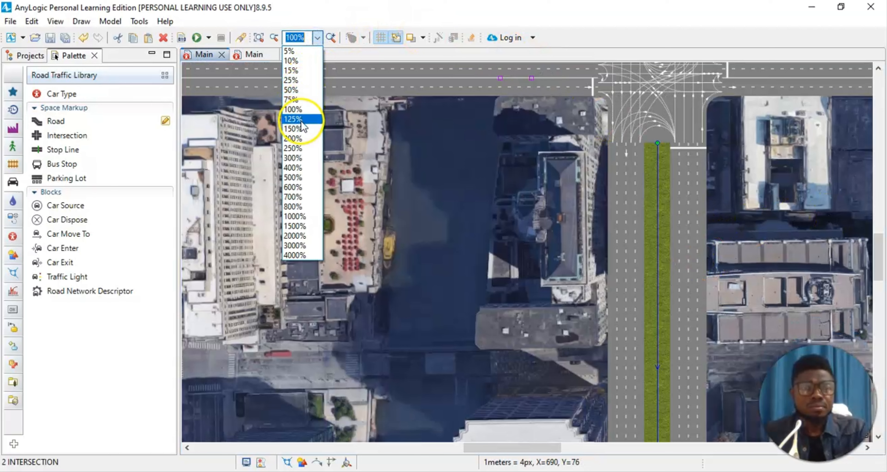
pyautogui.click(301, 119)
pyautogui.scroll(4, 723, 214)
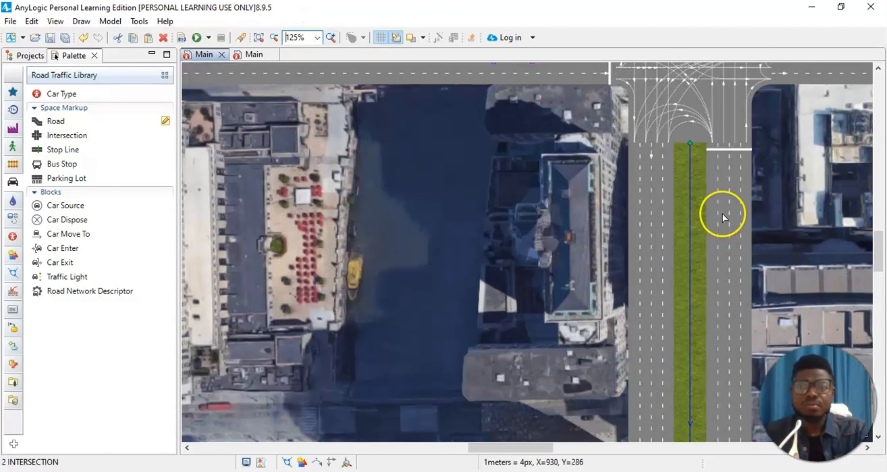
pyautogui.scroll(2, 759, 216)
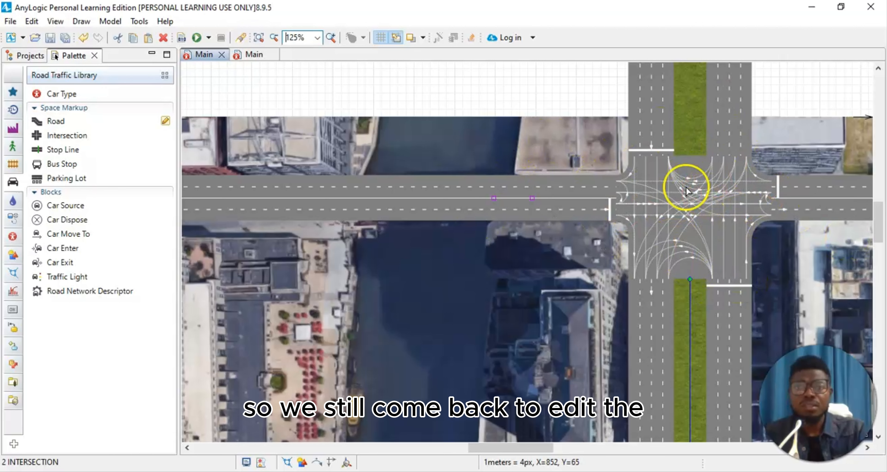
# Step: Examine the lower street and the upper horizontal road's western start at 75% zoom to check the road's direction
pyautogui.click(317, 38)
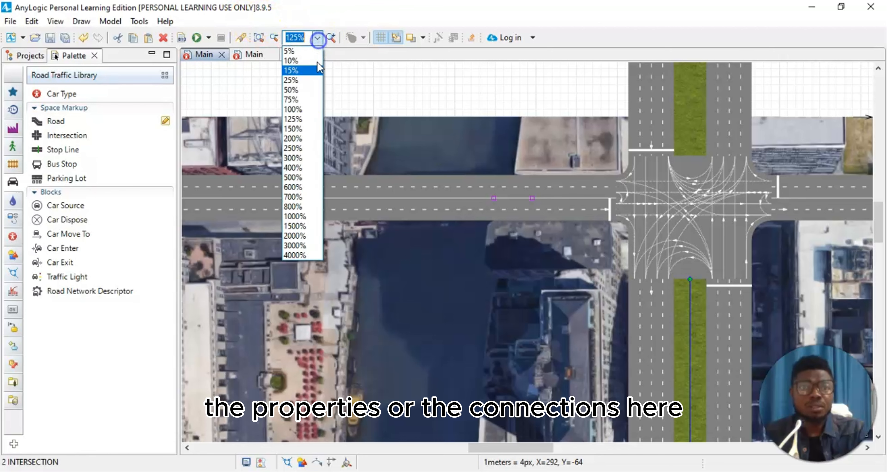
pyautogui.click(307, 100)
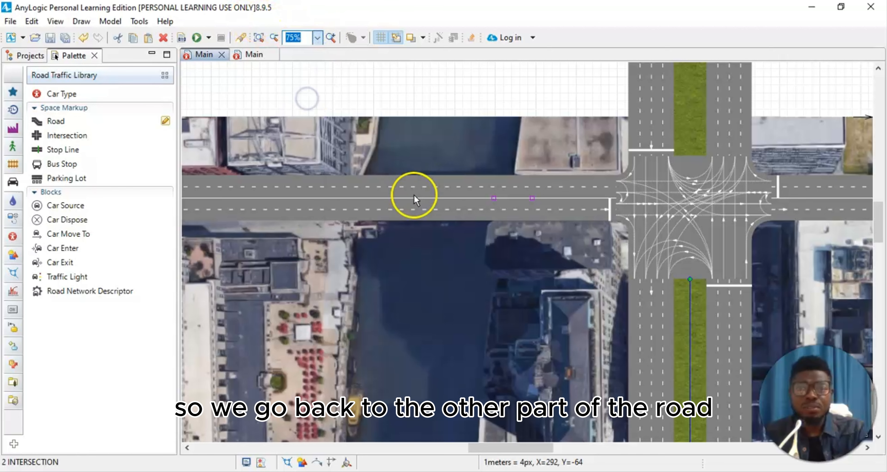
pyautogui.scroll(-3, 427, 207)
pyautogui.scroll(-1, 434, 217)
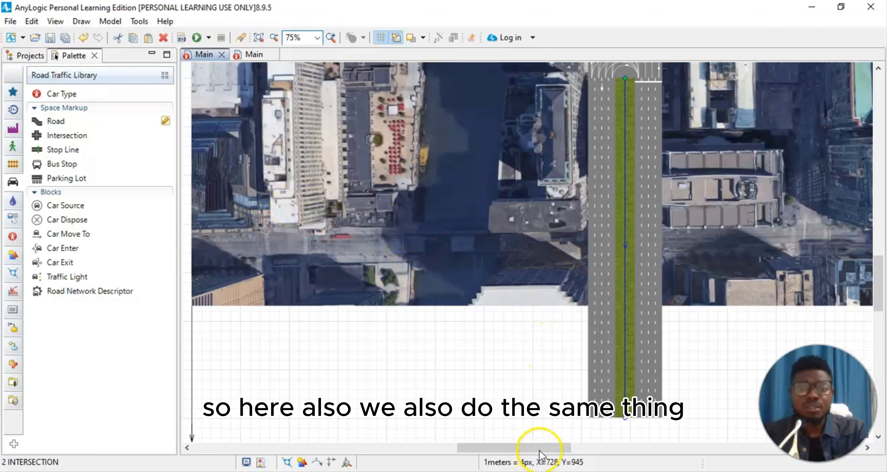
pyautogui.moveTo(538, 447); pyautogui.dragTo(482, 449)
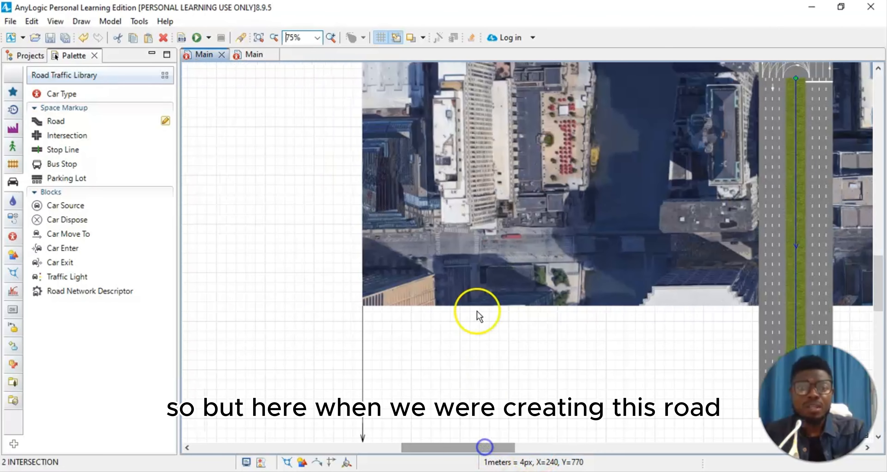
pyautogui.scroll(5, 478, 295)
pyautogui.scroll(2, 480, 293)
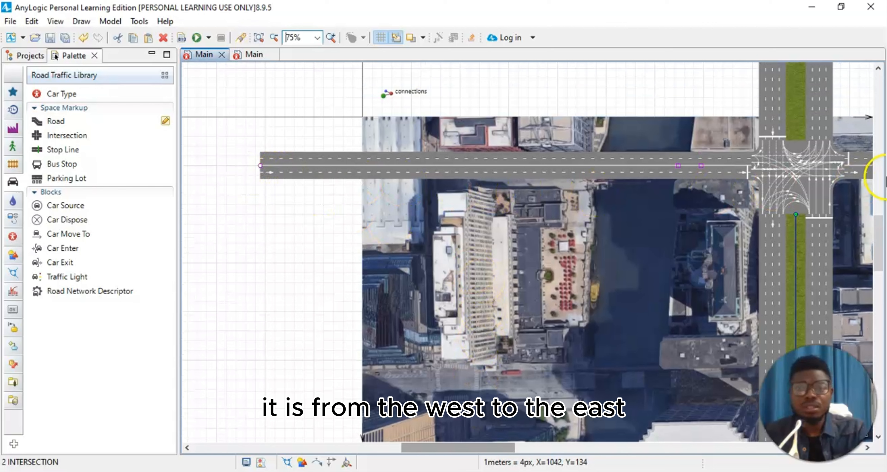
# Step: Make the upper horizontal road's section west of the intersection one-way with 4 forward lanes
pyautogui.click(554, 166)
pyautogui.click(56, 21)
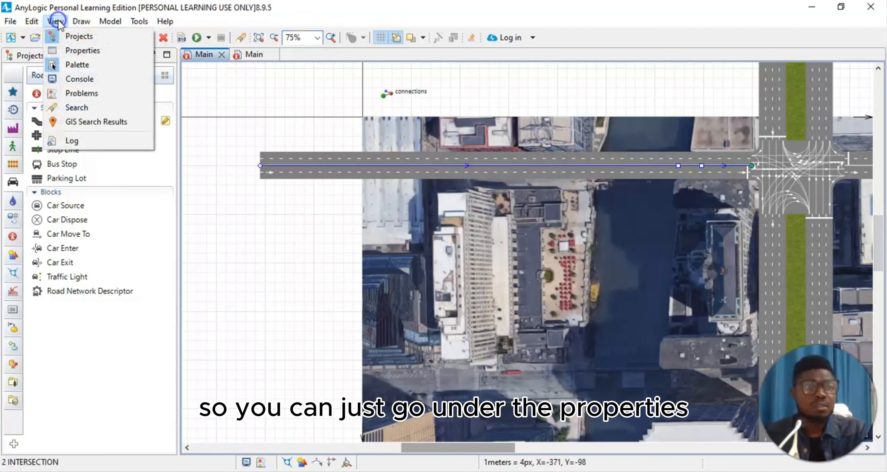
pyautogui.click(79, 50)
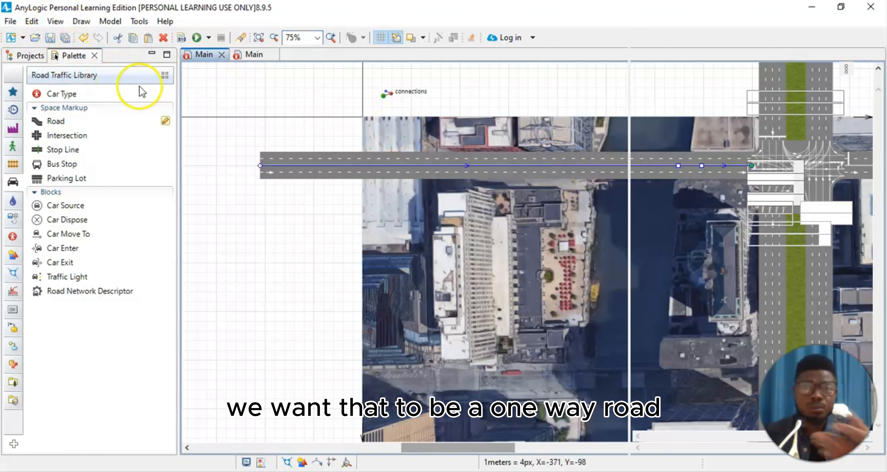
pyautogui.click(650, 148)
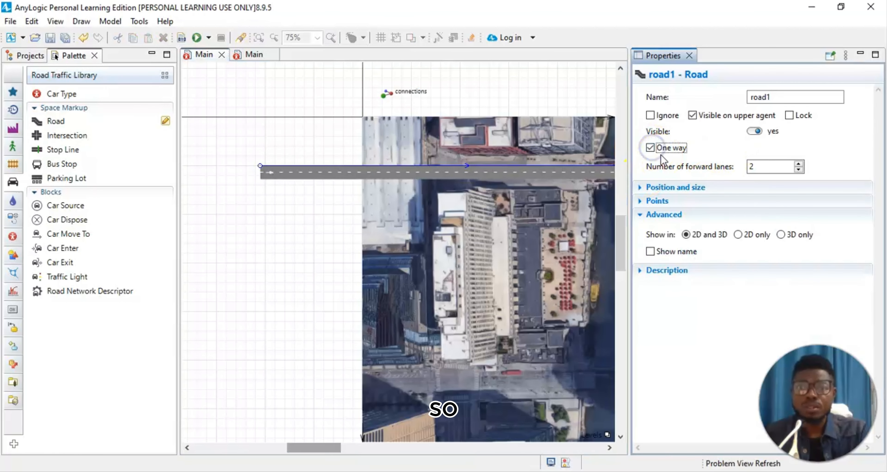
pyautogui.click(798, 164)
pyautogui.click(798, 163)
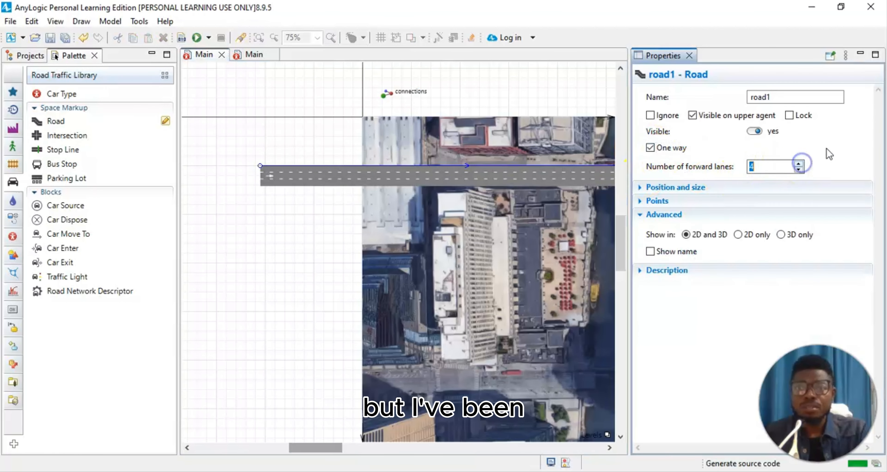
pyautogui.click(793, 98)
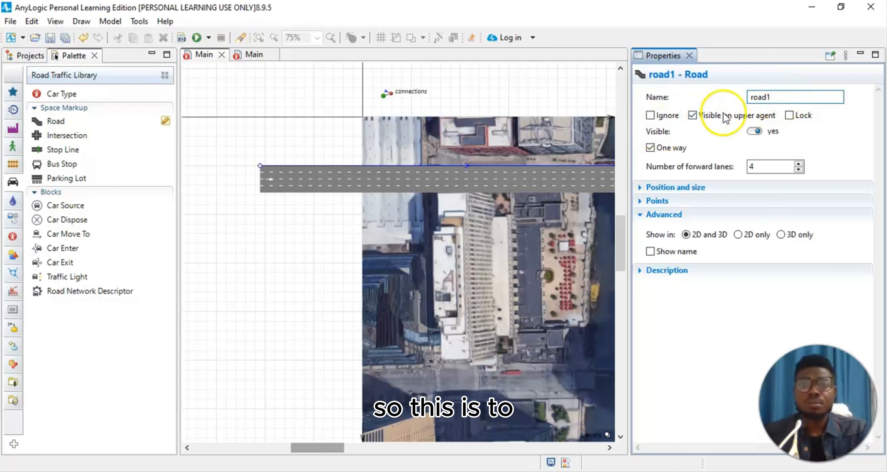
pyautogui.click(754, 131)
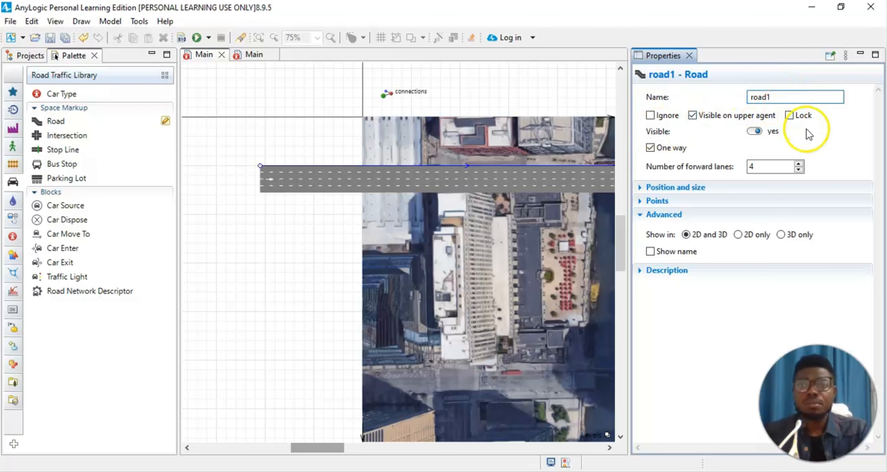
pyautogui.click(690, 55)
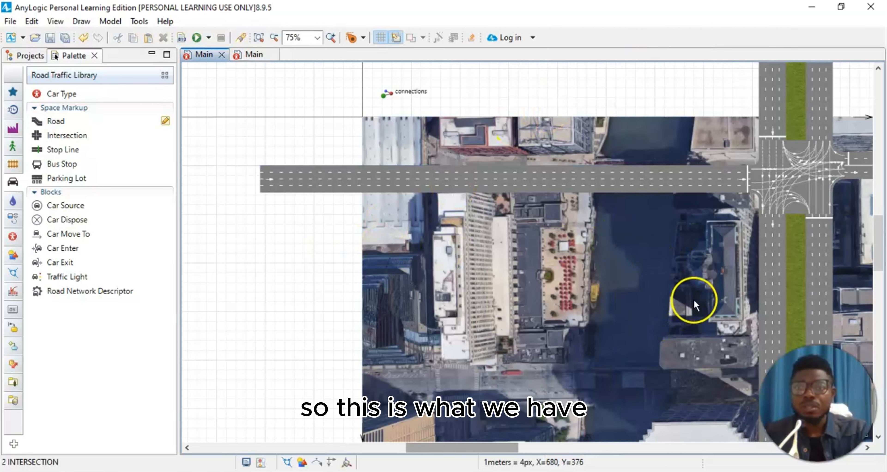
# Step: Make the upper horizontal road's section east of the intersection one-way with 4 forward lanes
pyautogui.moveTo(502, 446); pyautogui.dragTo(571, 447)
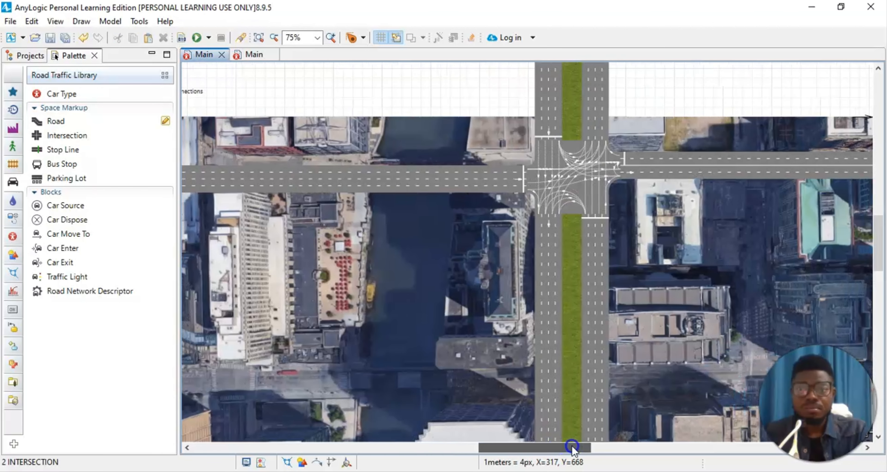
pyautogui.scroll(4, 642, 278)
pyautogui.scroll(-2, 634, 282)
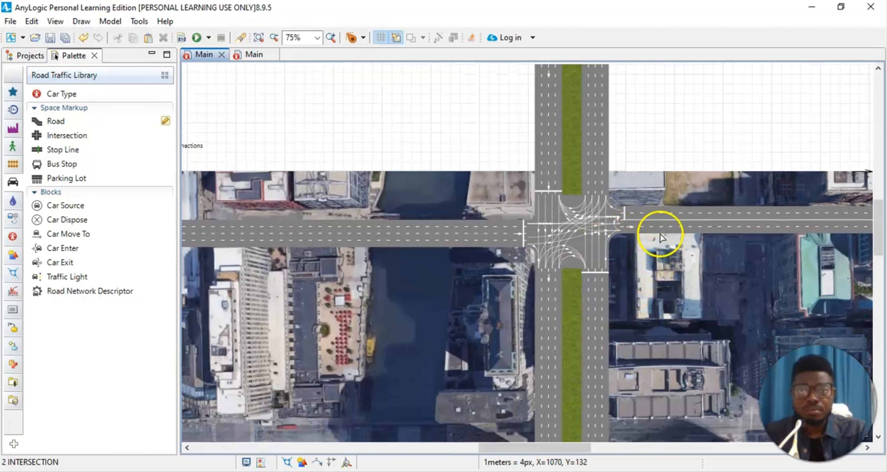
pyautogui.click(667, 219)
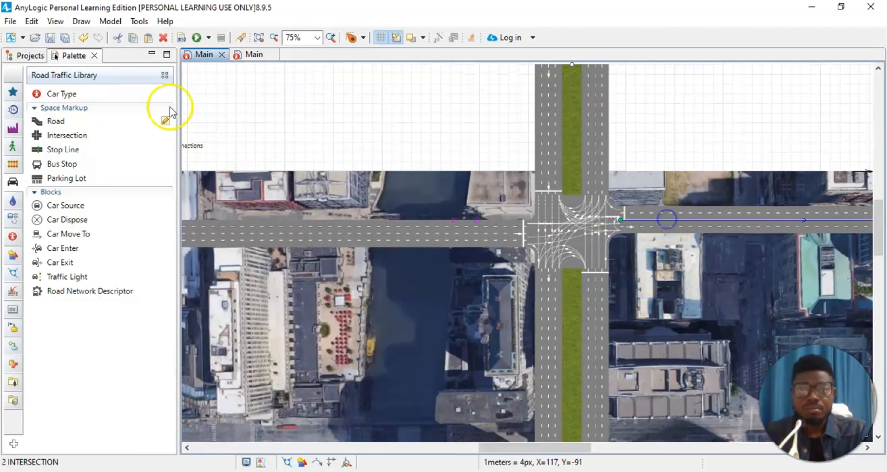
pyautogui.click(55, 21)
pyautogui.click(77, 65)
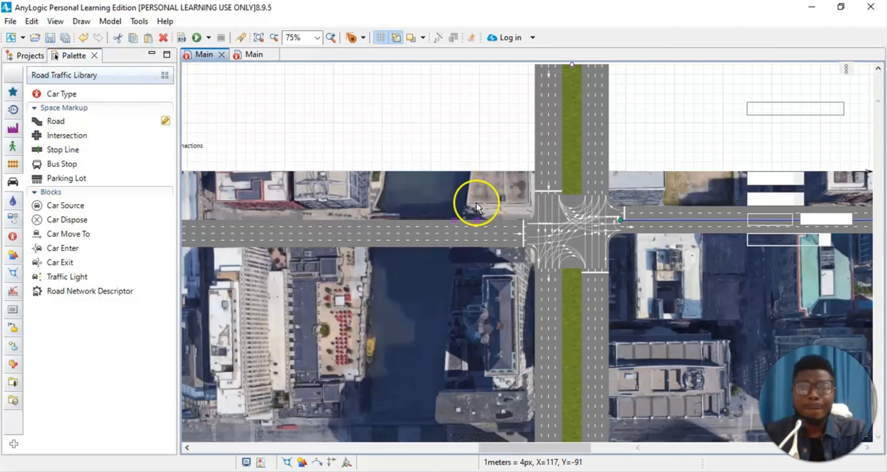
pyautogui.click(650, 148)
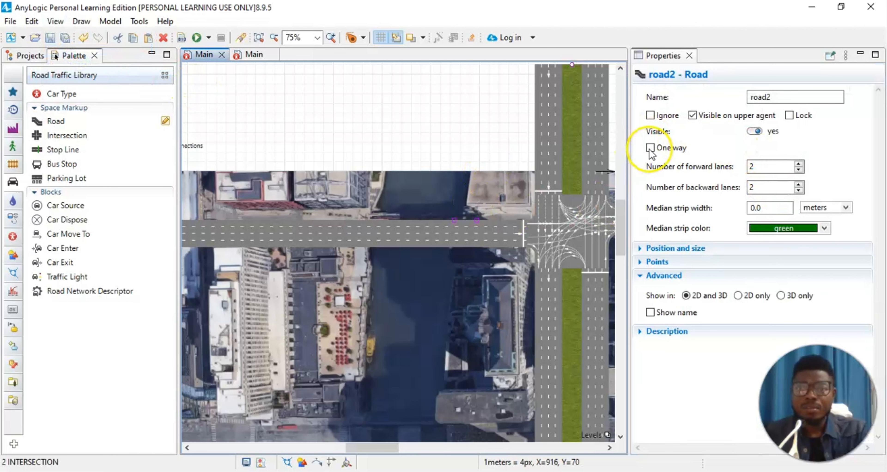
pyautogui.click(798, 164)
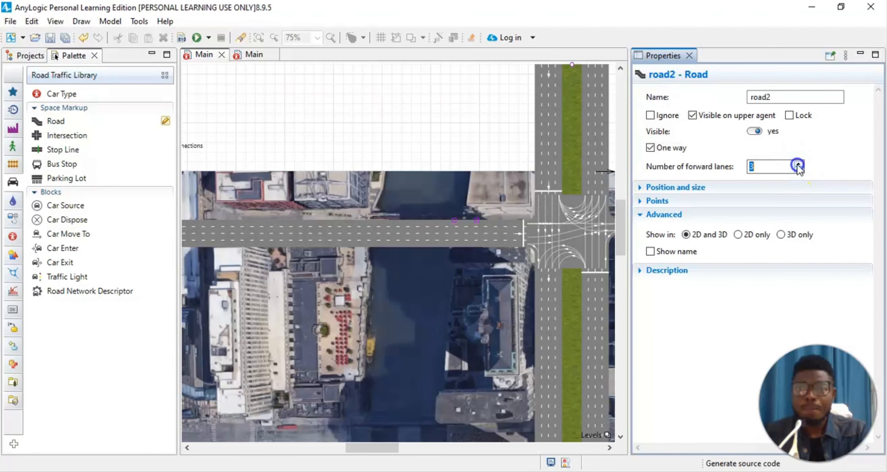
pyautogui.click(798, 163)
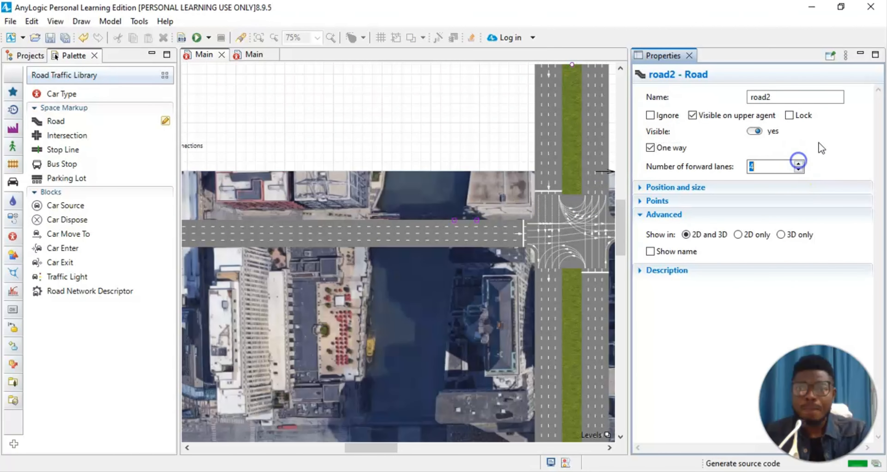
pyautogui.click(688, 55)
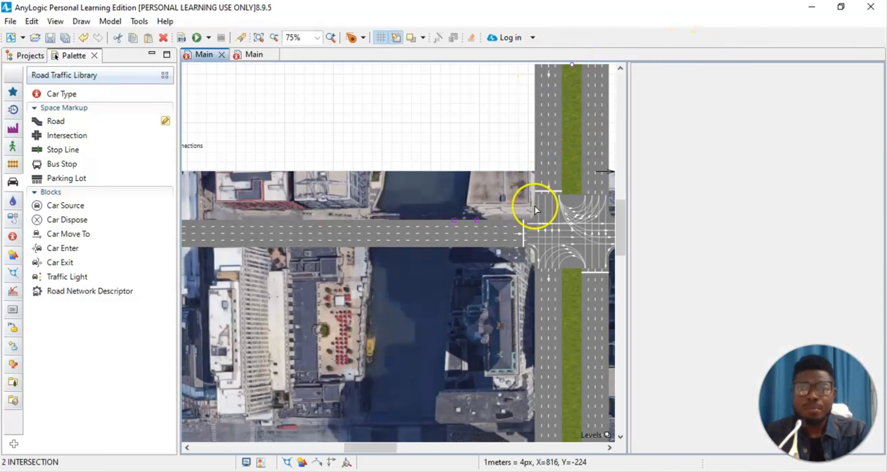
pyautogui.click(725, 293)
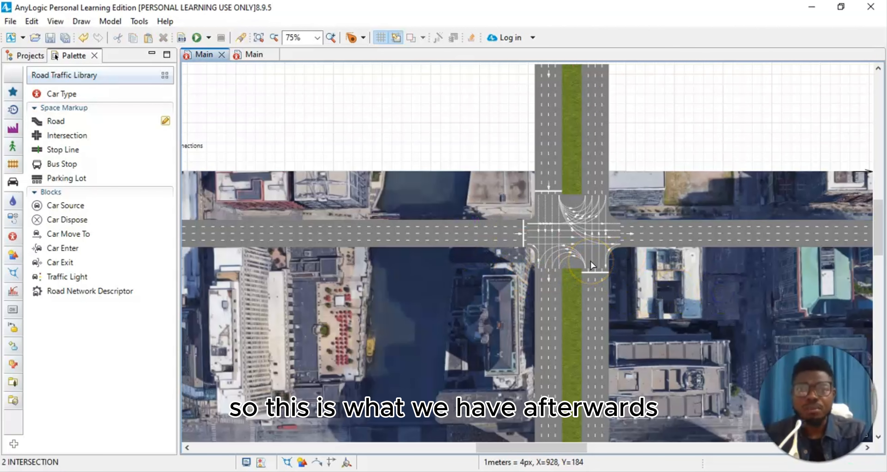
# Step: Draw a horizontal road along the lower street, from west of the map to just short of the vertical road
pyautogui.click(581, 278)
pyautogui.scroll(-5, 595, 272)
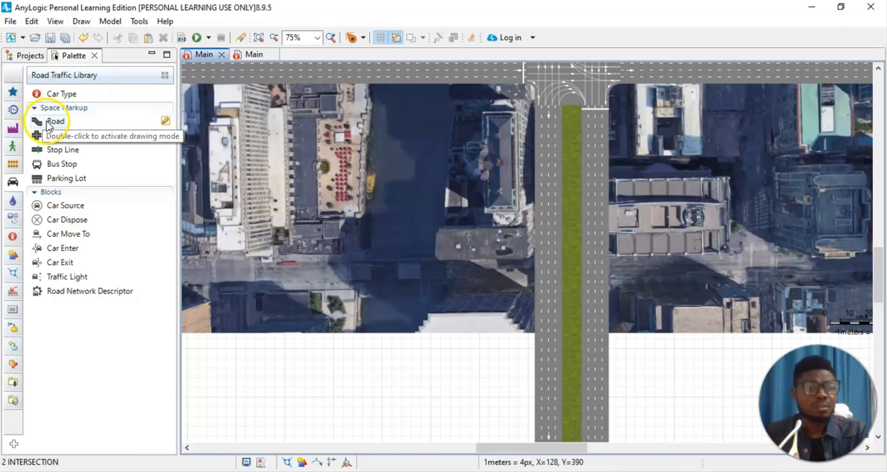
pyautogui.moveTo(517, 447); pyautogui.dragTo(461, 448)
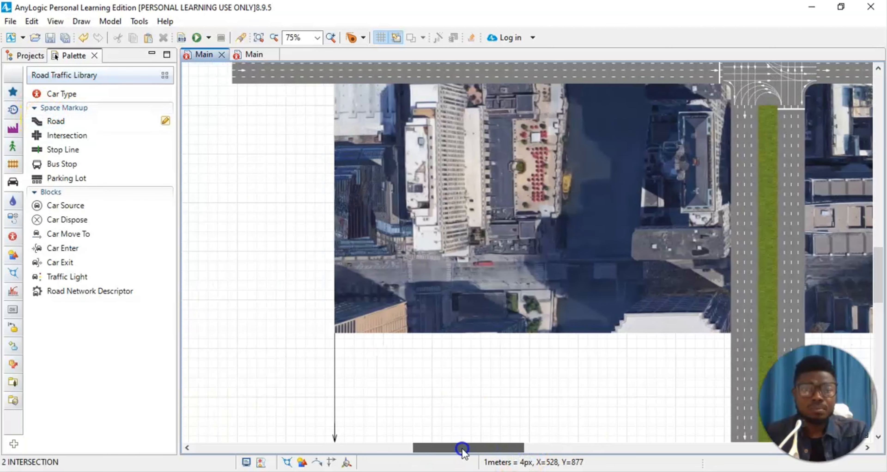
pyautogui.doubleClick(53, 122)
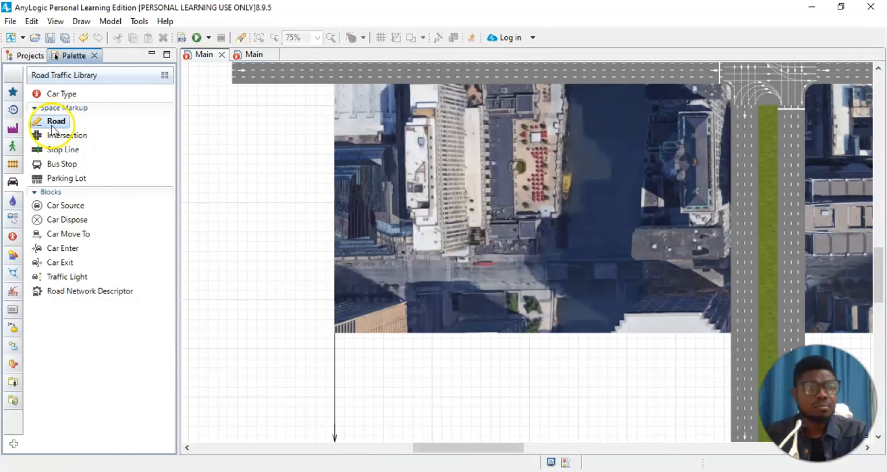
pyautogui.click(190, 281)
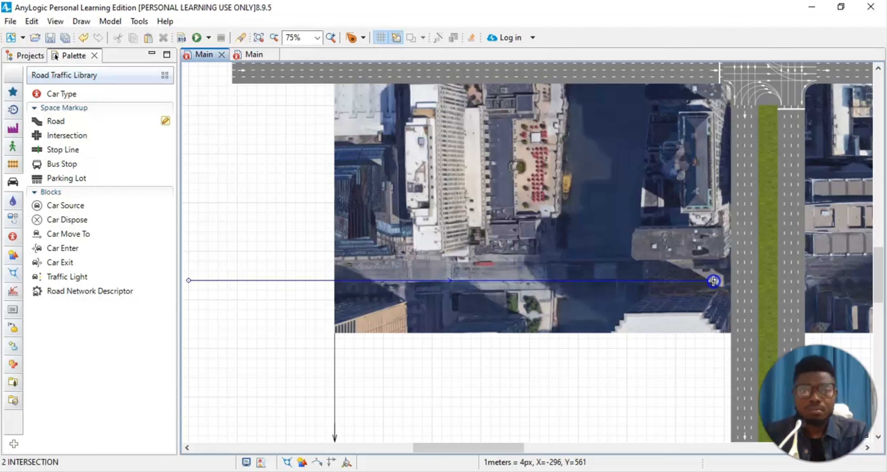
pyautogui.doubleClick(714, 282)
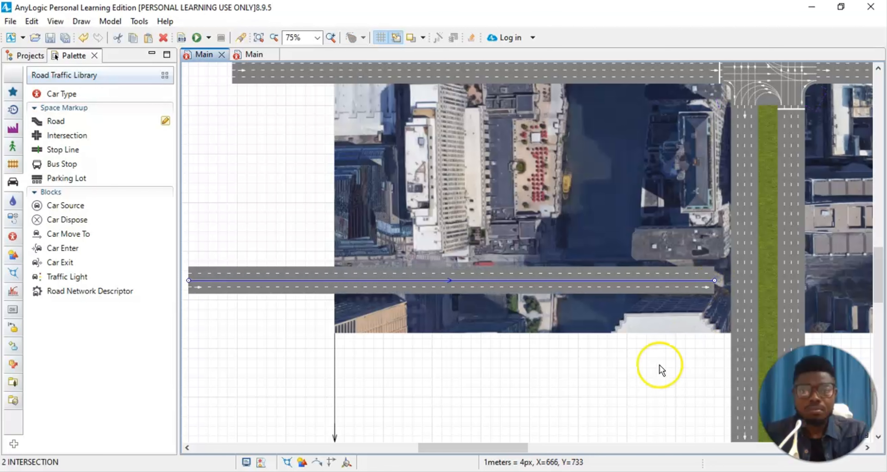
# Step: Extend the lower horizontal road's western end farther out beyond the map
pyautogui.scroll(-2, 459, 399)
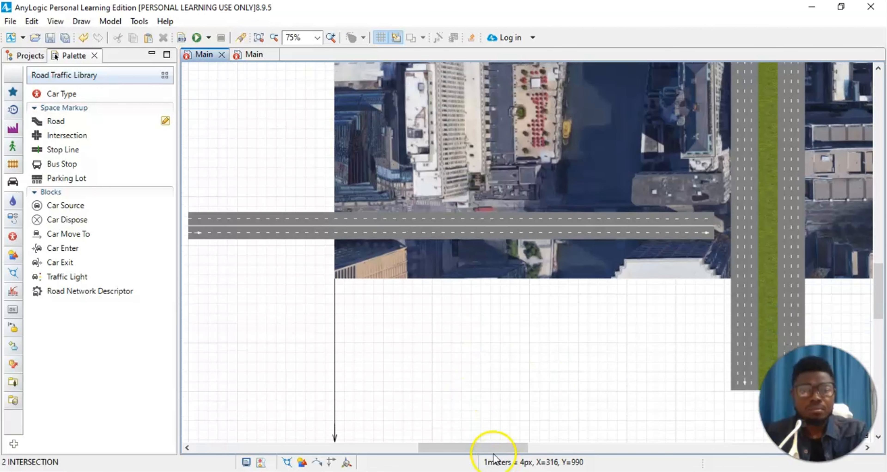
pyautogui.moveTo(493, 449); pyautogui.dragTo(456, 450)
pyautogui.click(359, 228)
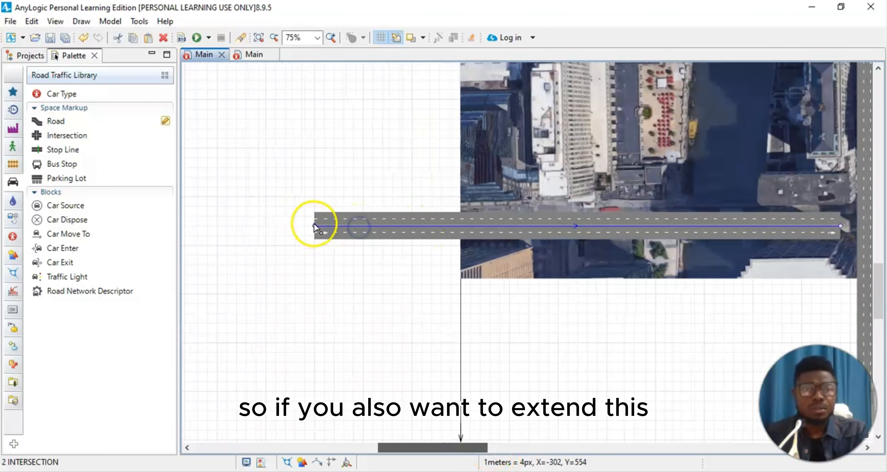
pyautogui.moveTo(315, 227); pyautogui.dragTo(264, 227)
pyautogui.scroll(-2, 485, 391)
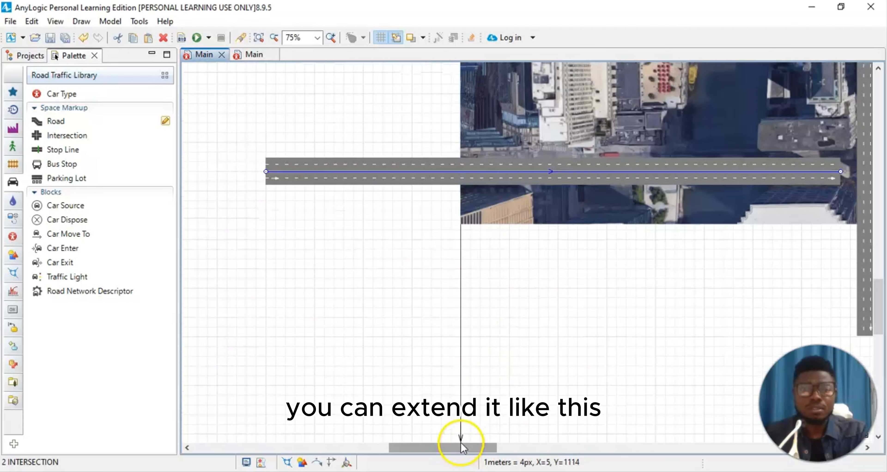
pyautogui.scroll(2, 617, 271)
pyautogui.moveTo(467, 447); pyautogui.dragTo(584, 457)
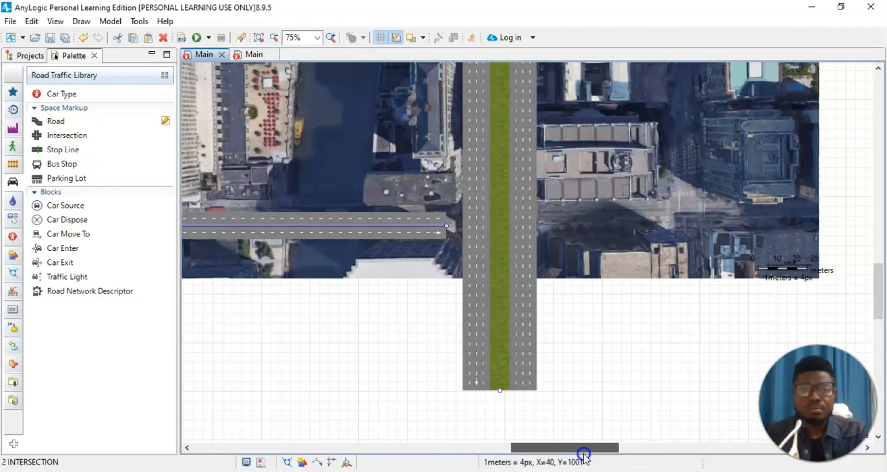
pyautogui.click(50, 124)
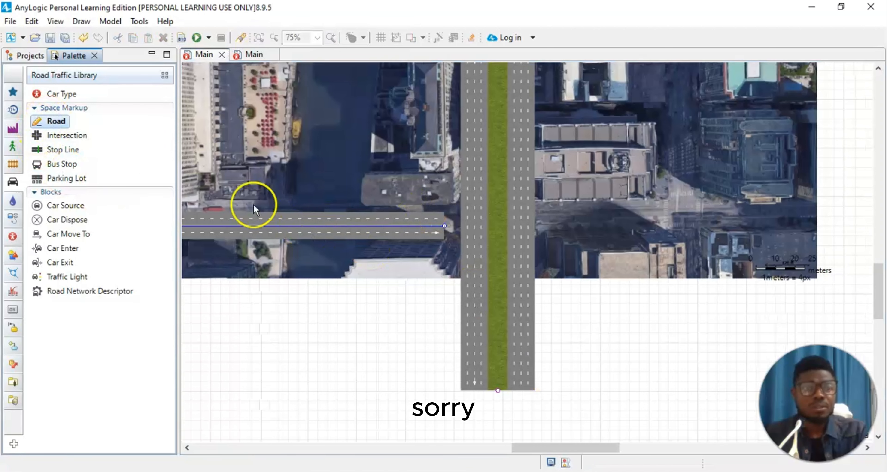
pyautogui.scroll(-1, 439, 293)
pyautogui.moveTo(544, 449); pyautogui.dragTo(451, 448)
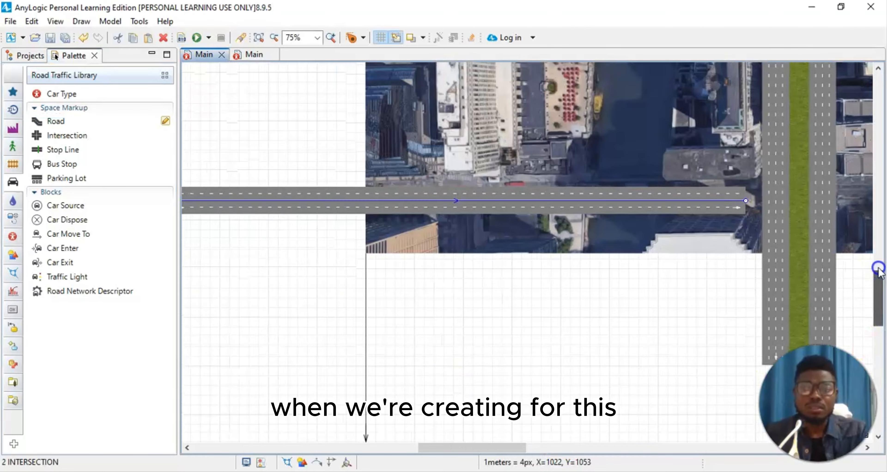
pyautogui.moveTo(878, 269); pyautogui.dragTo(877, 177)
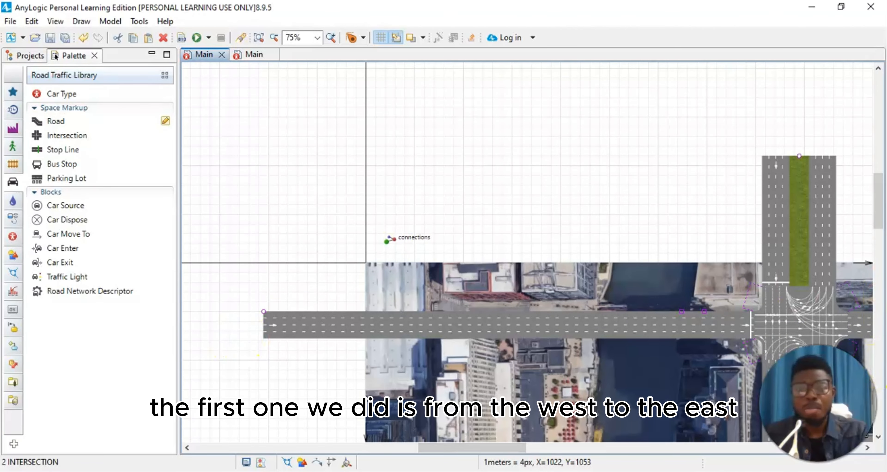
pyautogui.scroll(-5, 585, 309)
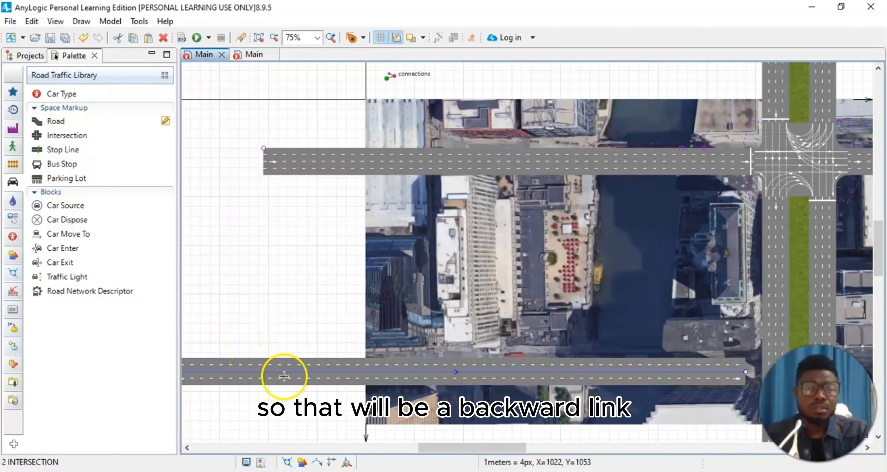
pyautogui.click(323, 379)
pyautogui.moveTo(320, 380); pyautogui.dragTo(278, 375)
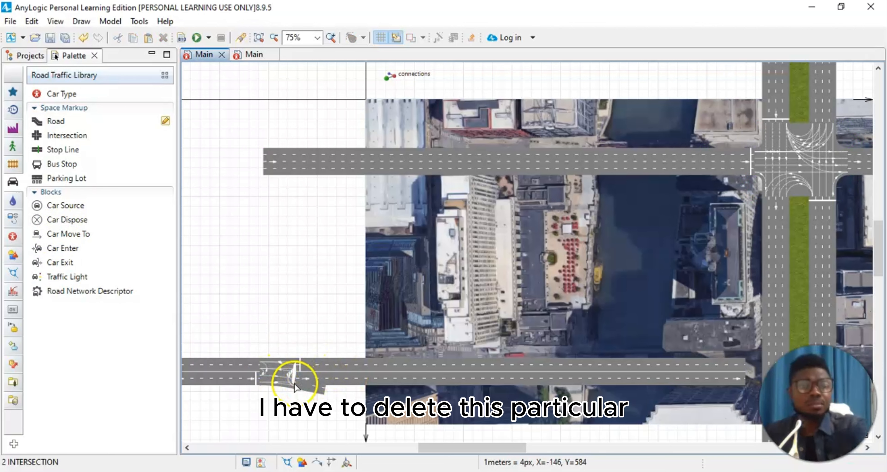
# Step: Delete all sections of the lower horizontal road, including the stray intersection and short branch on it
pyautogui.click(318, 378)
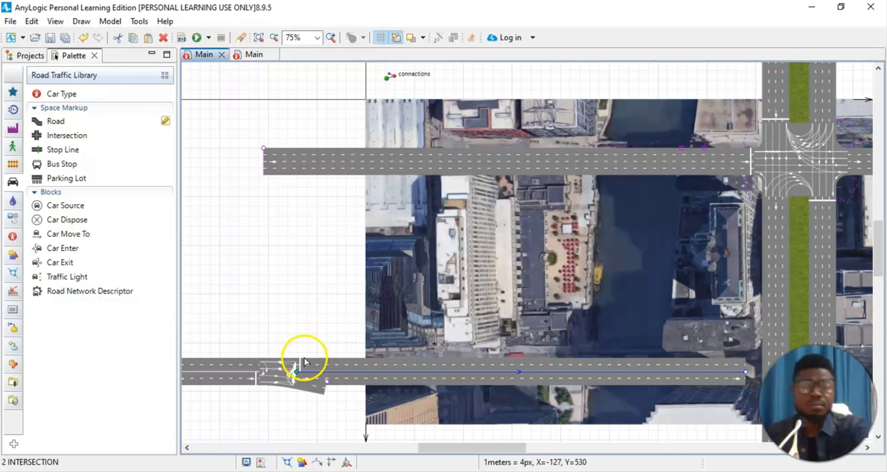
pyautogui.press('Delete')
pyautogui.click(259, 373)
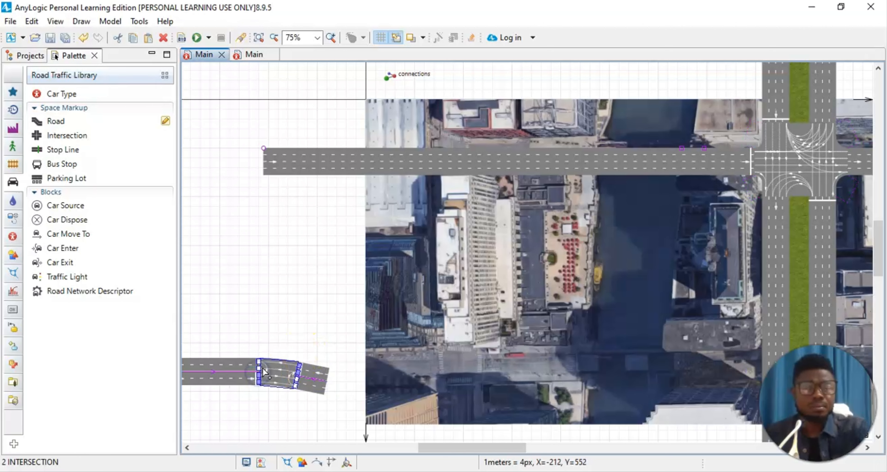
pyautogui.press('Delete')
pyautogui.click(259, 376)
pyautogui.click(319, 380)
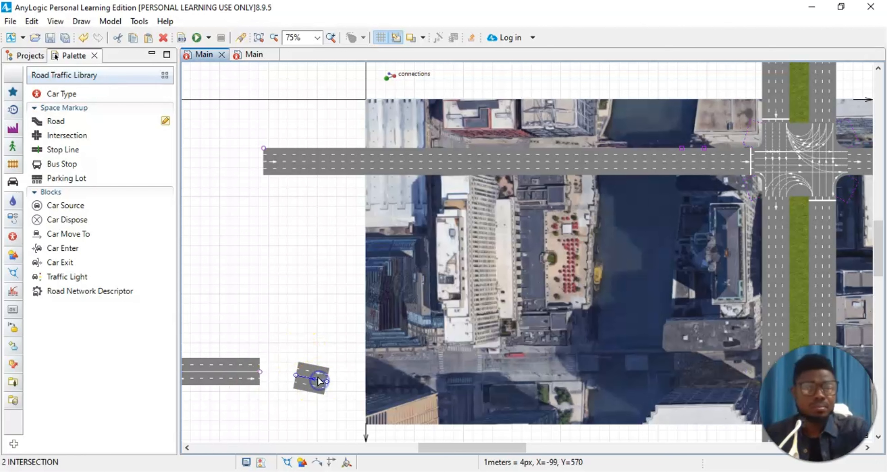
pyautogui.press('Delete')
pyautogui.click(234, 381)
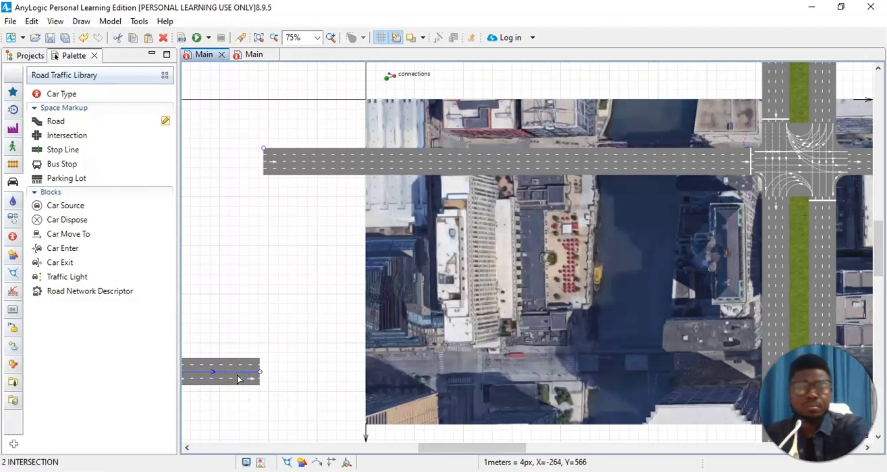
pyautogui.press('Delete')
pyautogui.click(340, 396)
pyautogui.moveTo(419, 448); pyautogui.dragTo(570, 441)
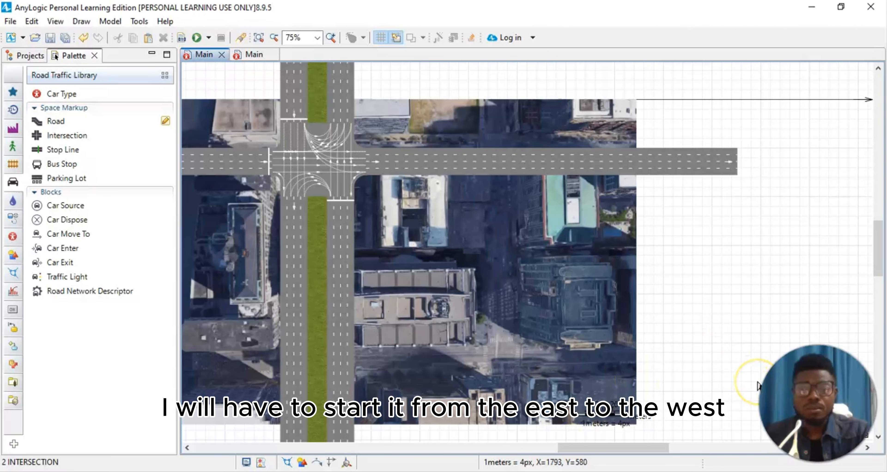
# Step: Draw a horizontal road along the lower street, running westward from beyond the map's eastern edge to just short of the vertical road
pyautogui.click(53, 124)
pyautogui.doubleClick(54, 124)
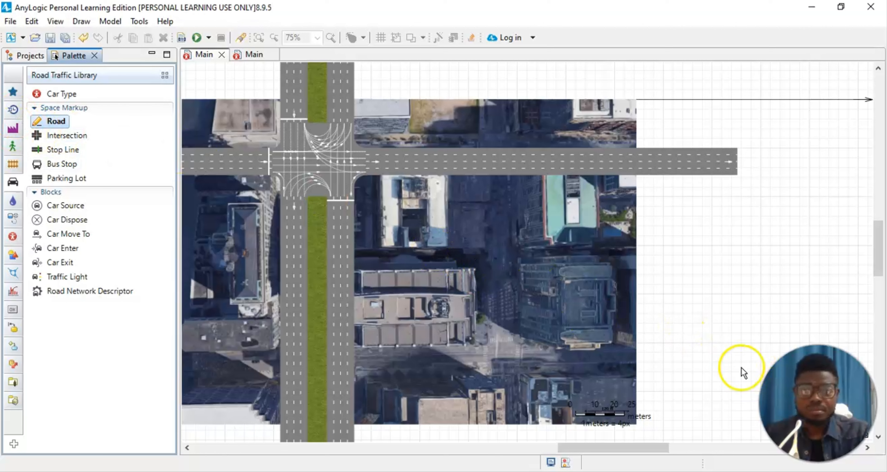
pyautogui.click(760, 362)
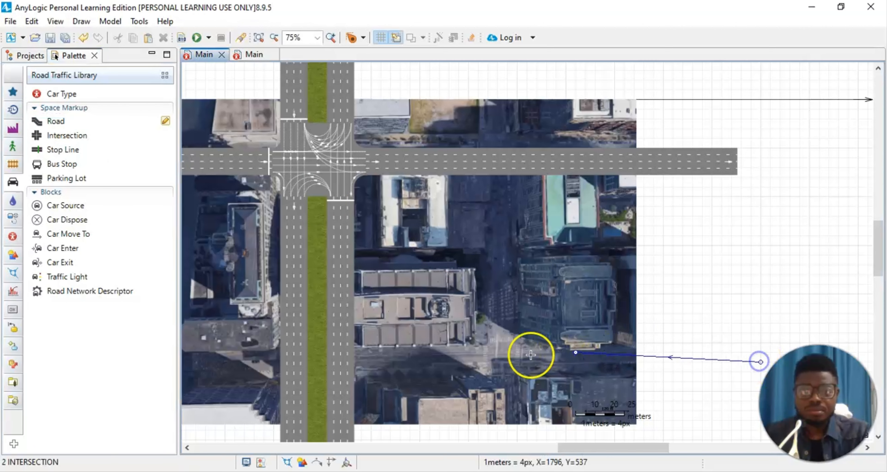
pyautogui.doubleClick(367, 363)
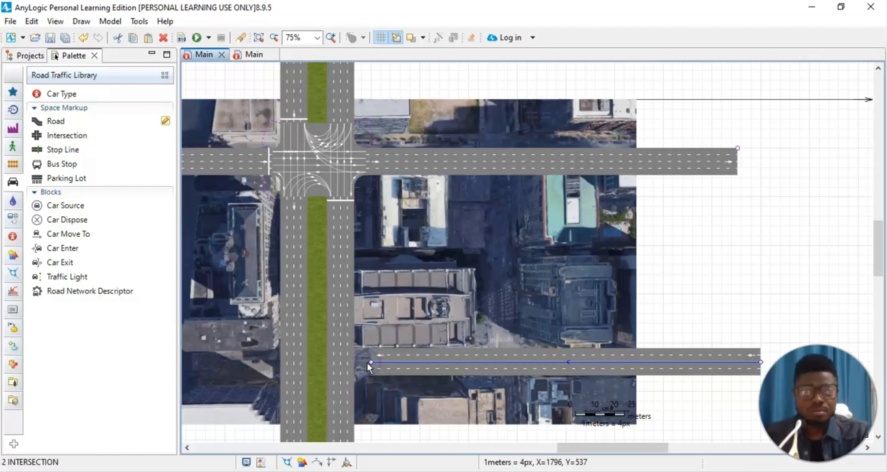
# Step: Draw a second road along the lower street, from just west of the vertical road to beyond the map's western edge
pyautogui.scroll(-3, 594, 336)
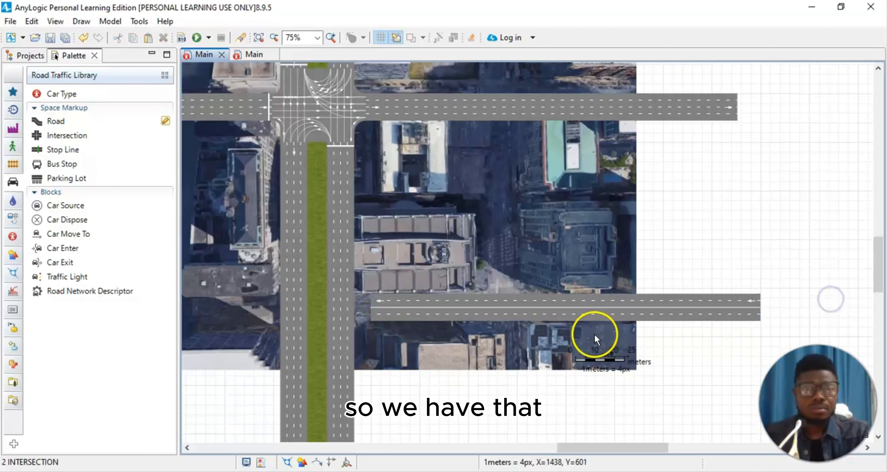
pyautogui.moveTo(583, 449); pyautogui.dragTo(453, 451)
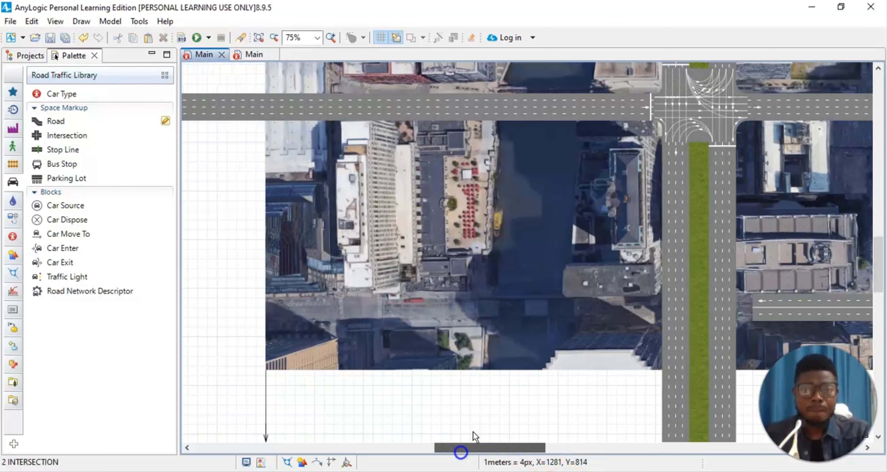
pyautogui.doubleClick(52, 121)
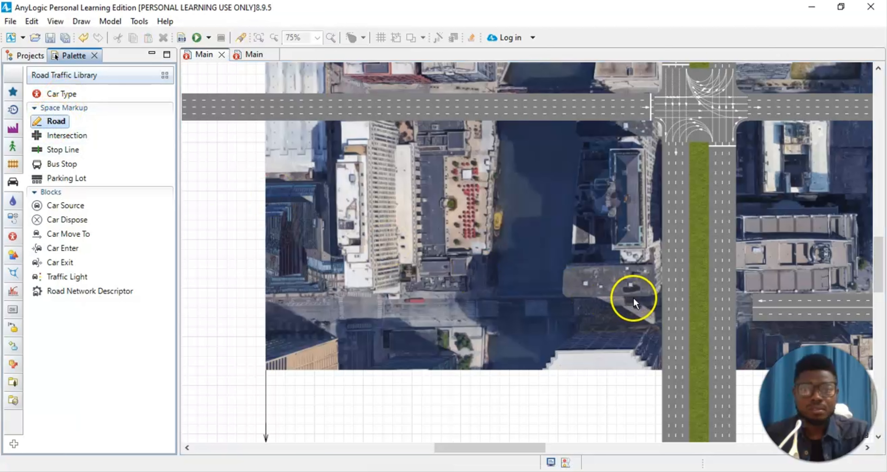
pyautogui.click(653, 309)
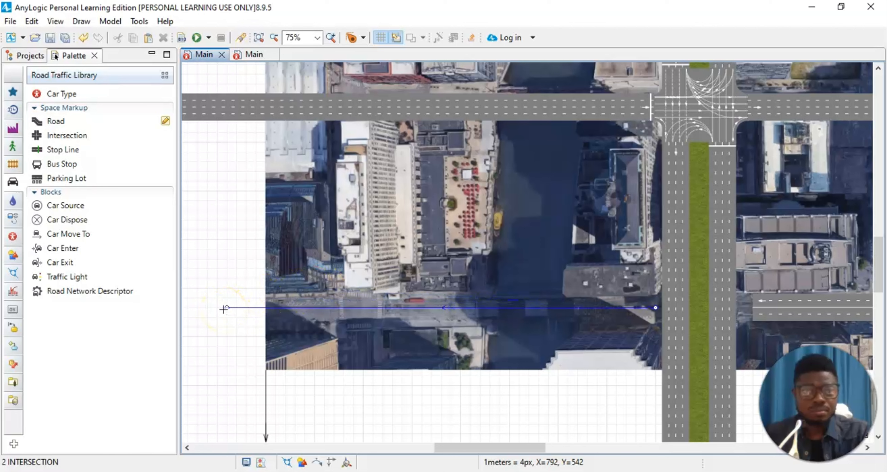
pyautogui.doubleClick(206, 309)
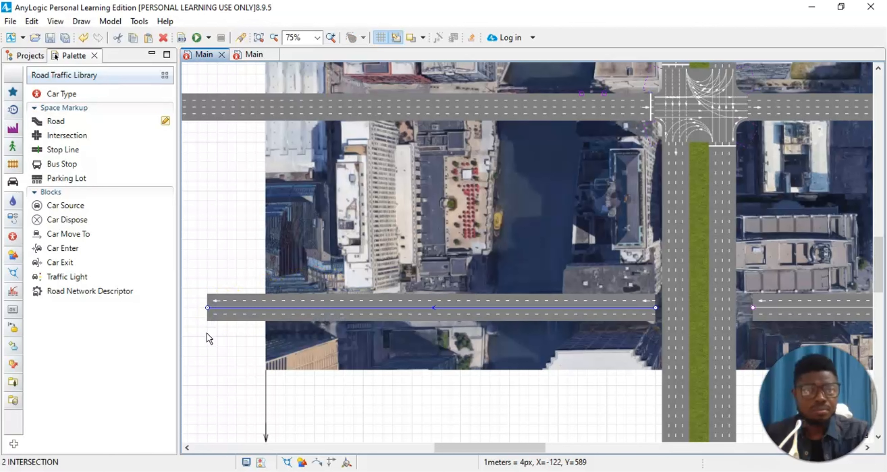
# Step: Set the zoom to 100% and shift the lower street's western road section slightly south
pyautogui.click(558, 309)
pyautogui.moveTo(559, 318); pyautogui.dragTo(583, 316)
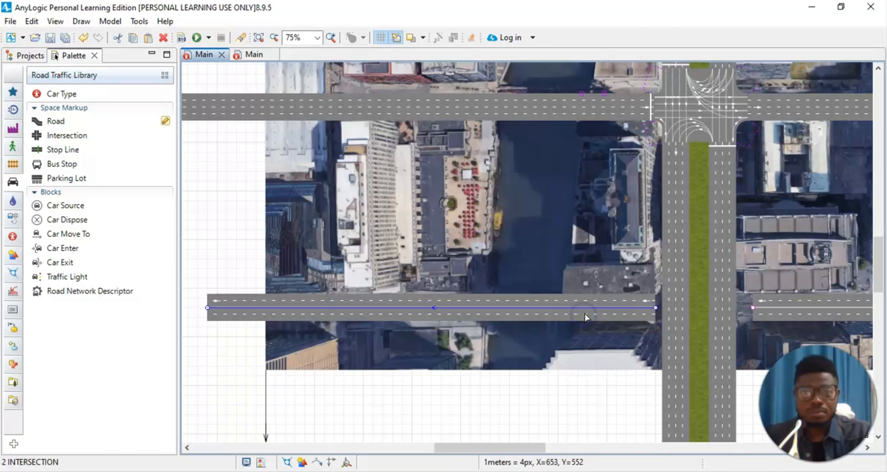
pyautogui.click(317, 38)
pyautogui.click(309, 113)
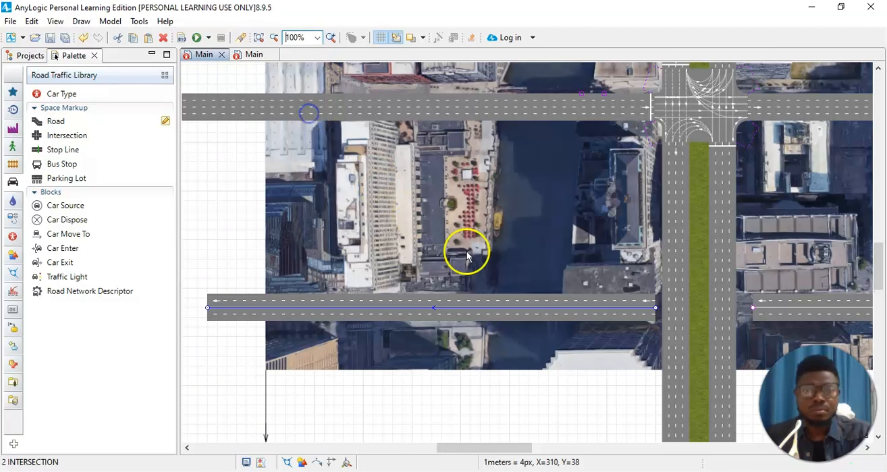
pyautogui.scroll(-3, 557, 322)
pyautogui.click(556, 276)
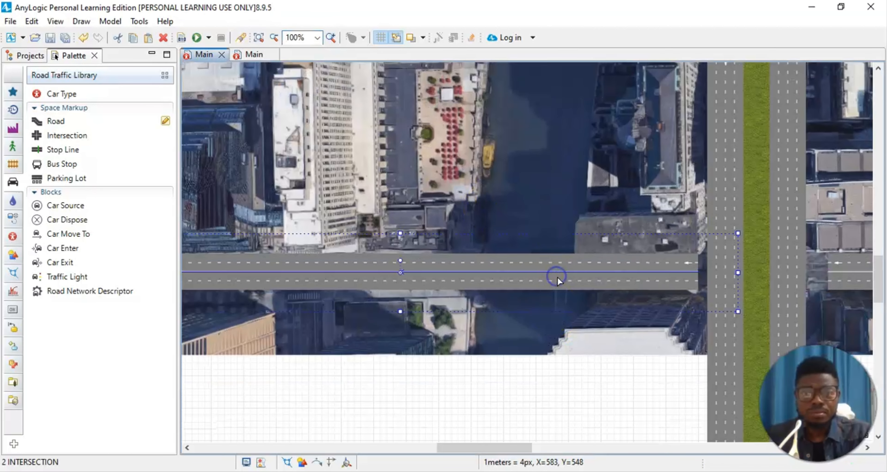
pyautogui.click(557, 277)
pyautogui.moveTo(366, 284); pyautogui.dragTo(365, 285)
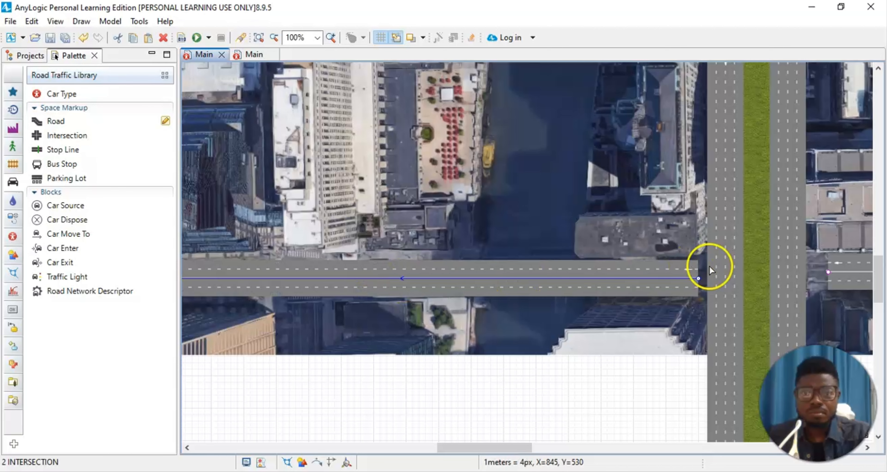
# Step: Shift the lower street's eastern road section slightly south to line it up with the western section
pyautogui.scroll(-2, 738, 291)
pyautogui.click(861, 256)
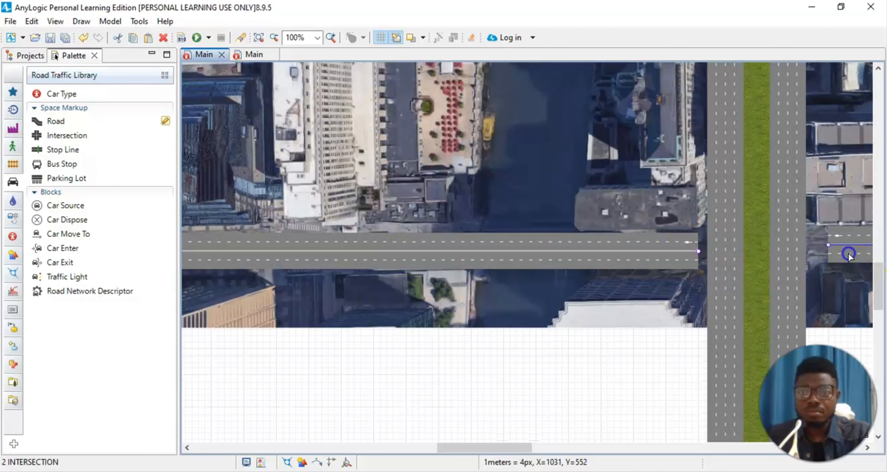
pyautogui.moveTo(848, 256); pyautogui.dragTo(847, 258)
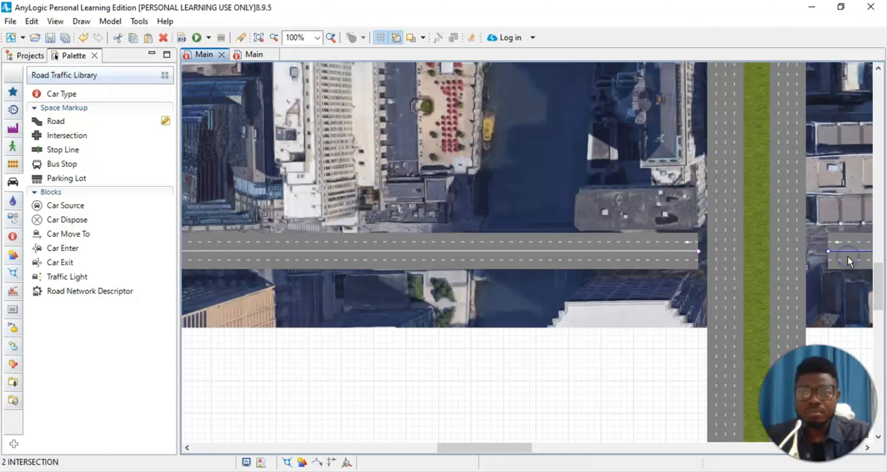
# Step: Make the lower street's western road section one-way with 4 forward lanes
pyautogui.click(574, 252)
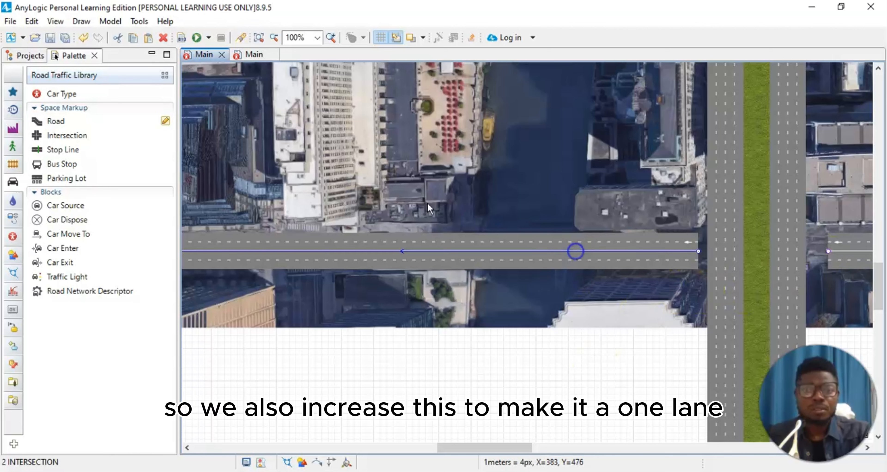
pyautogui.click(55, 21)
pyautogui.click(80, 51)
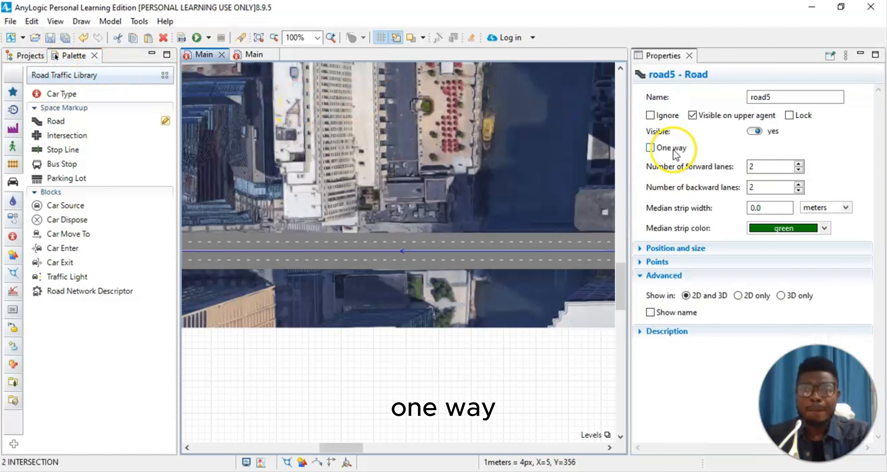
pyautogui.click(674, 151)
pyautogui.click(798, 164)
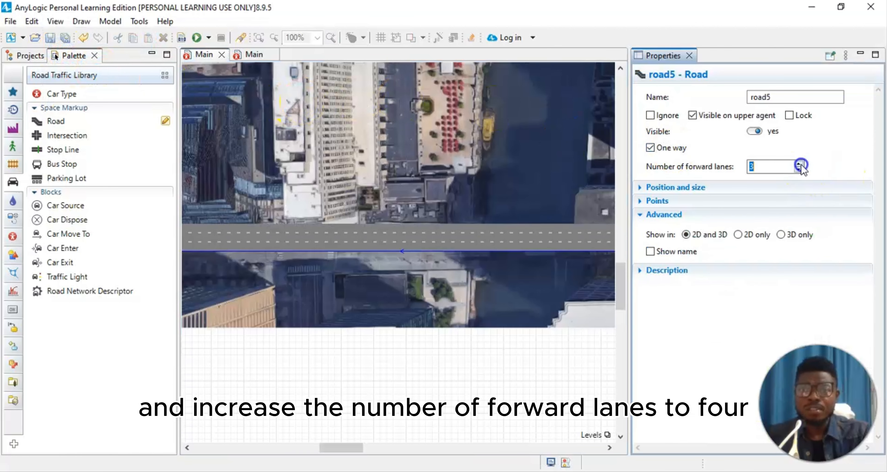
pyautogui.click(798, 164)
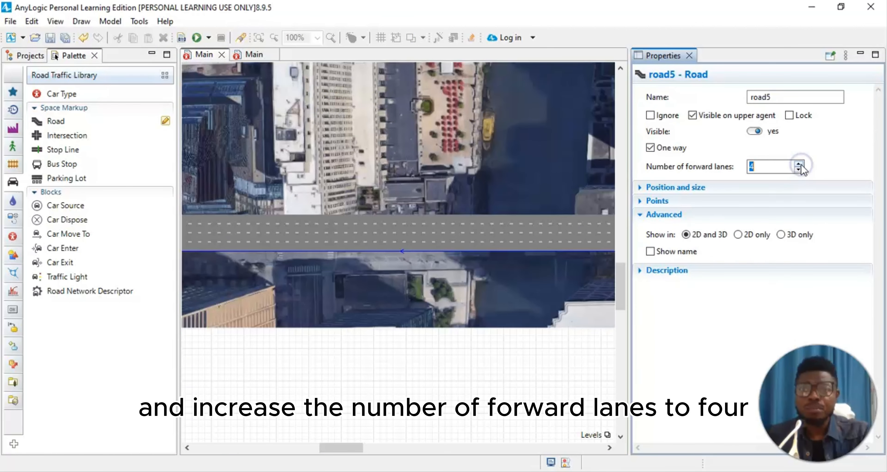
pyautogui.click(449, 354)
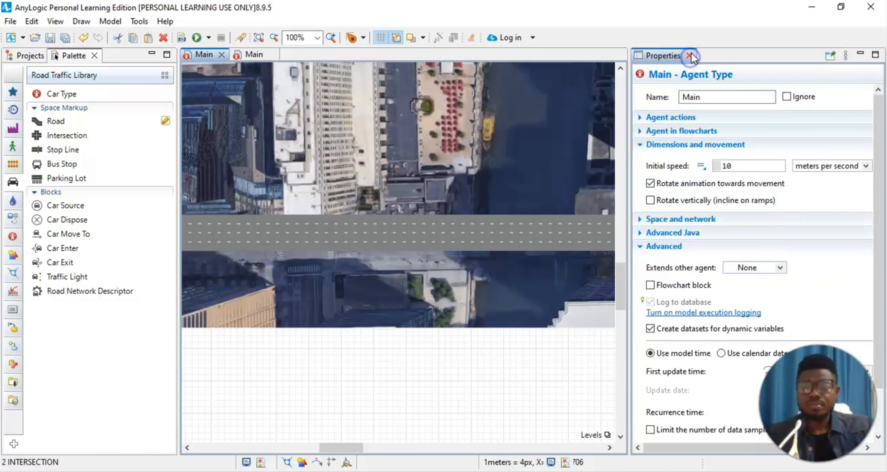
pyautogui.click(690, 55)
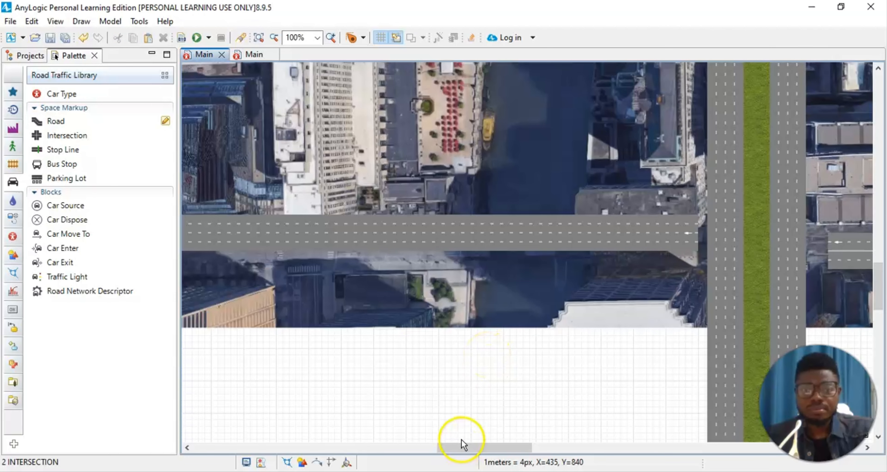
# Step: Make the lower street's eastern road section one-way with 4 forward lanes
pyautogui.moveTo(467, 447); pyautogui.dragTo(558, 447)
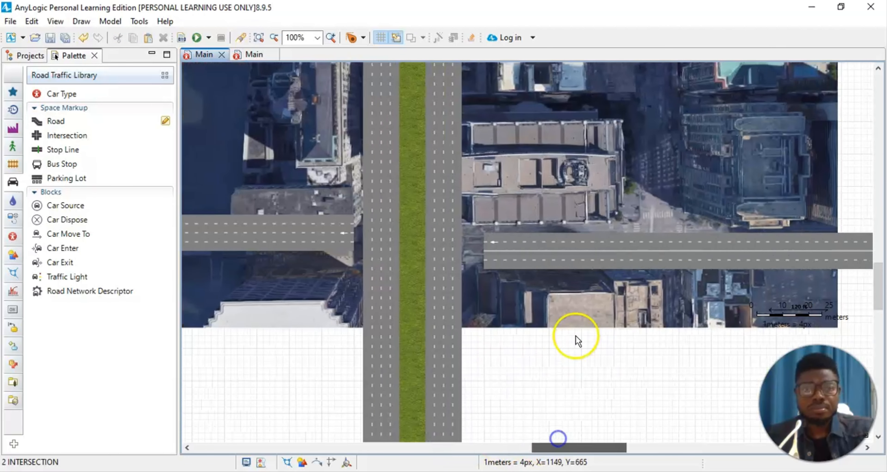
pyautogui.click(536, 246)
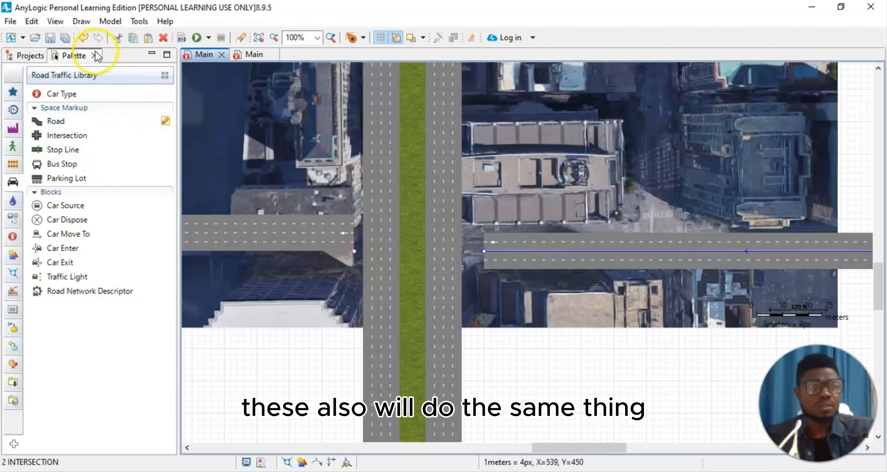
pyautogui.click(53, 22)
pyautogui.click(77, 64)
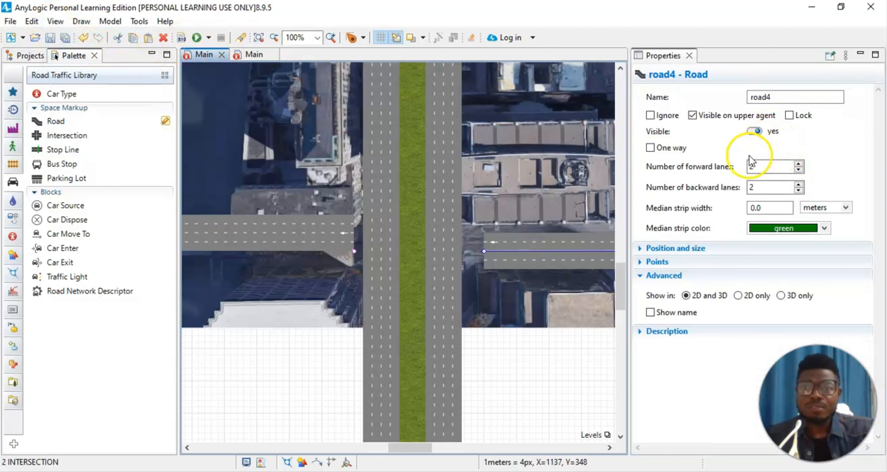
pyautogui.click(650, 148)
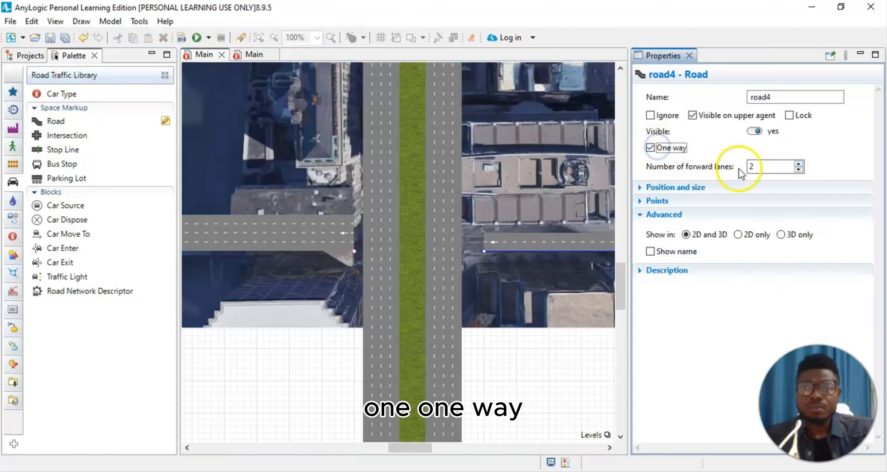
pyautogui.click(798, 165)
pyautogui.click(798, 164)
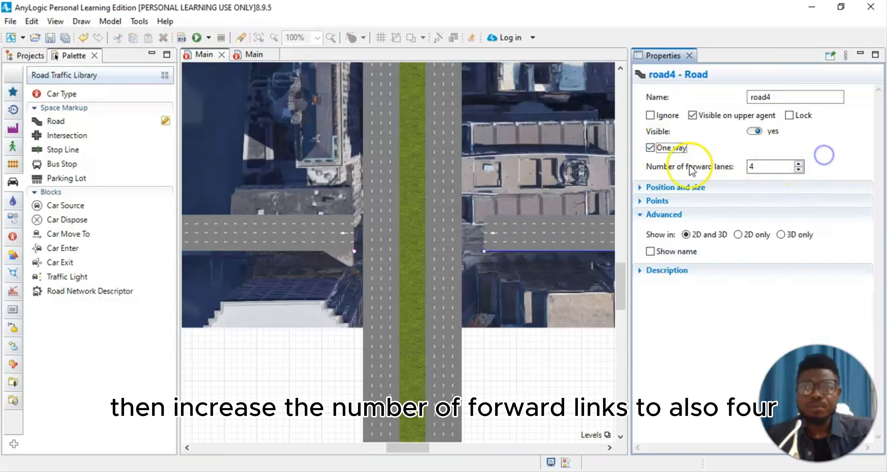
pyautogui.click(689, 56)
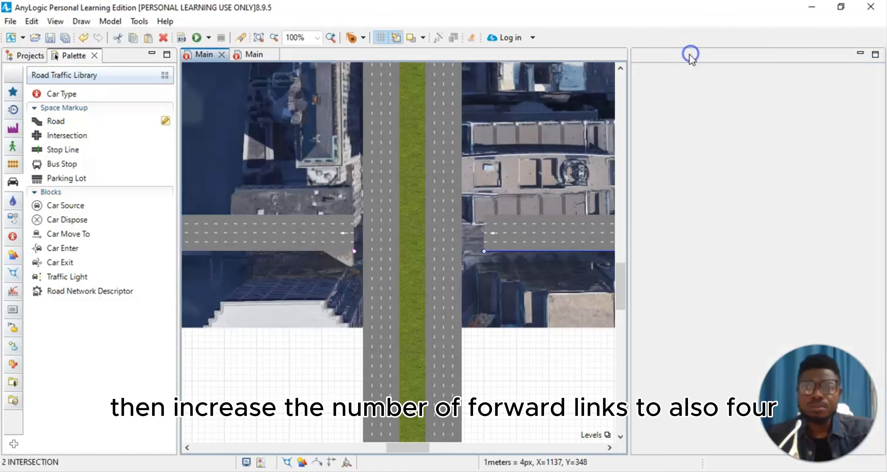
pyautogui.click(572, 400)
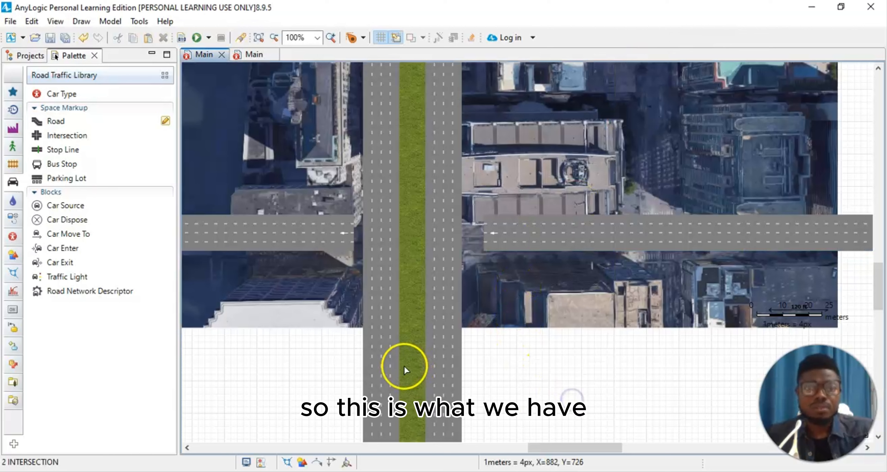
# Step: Try to join the lower street's eastern section to the vertical road by moving it west, undoing each attempt
pyautogui.click(489, 236)
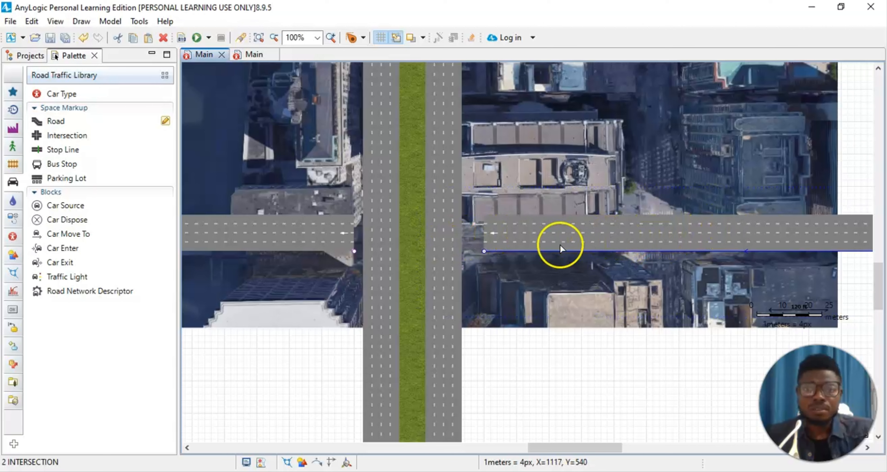
pyautogui.moveTo(560, 244); pyautogui.dragTo(499, 241)
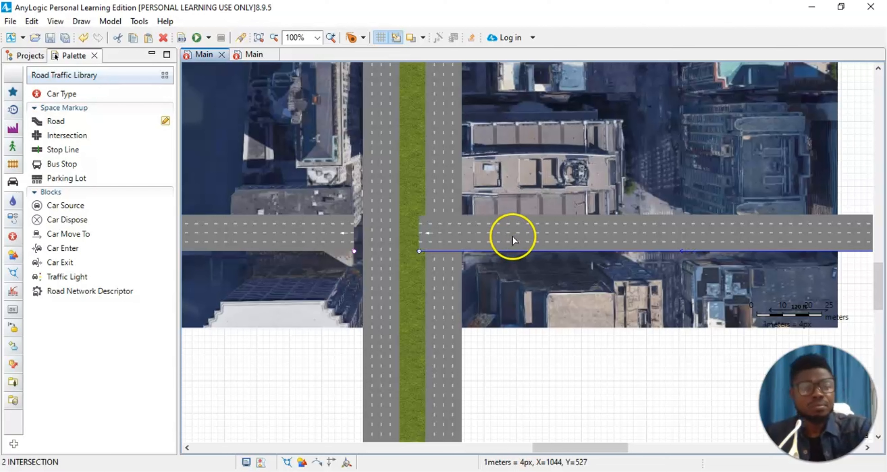
pyautogui.hotkey('ctrl', 'z')
pyautogui.moveTo(584, 234); pyautogui.dragTo(507, 234)
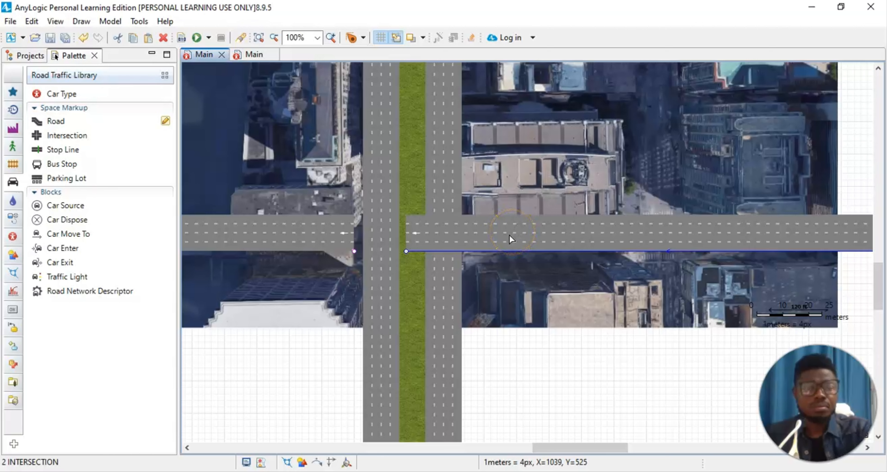
pyautogui.hotkey('ctrl', 'z')
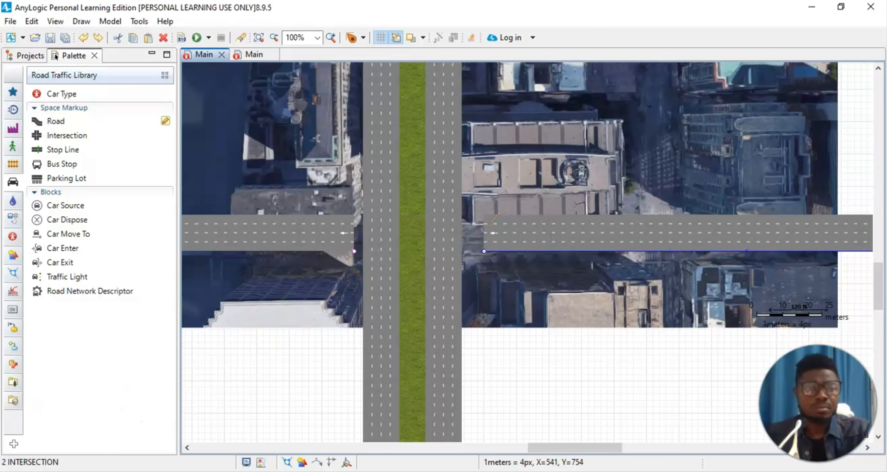
# Step: Connect the lower street's western section and its eastern section to the vertical road, forming a four-way intersection
pyautogui.click(254, 242)
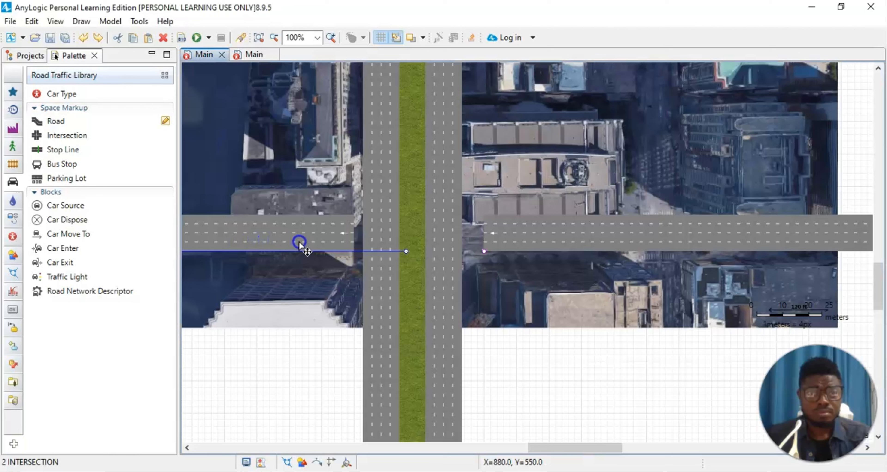
pyautogui.moveTo(302, 244); pyautogui.dragTo(302, 243)
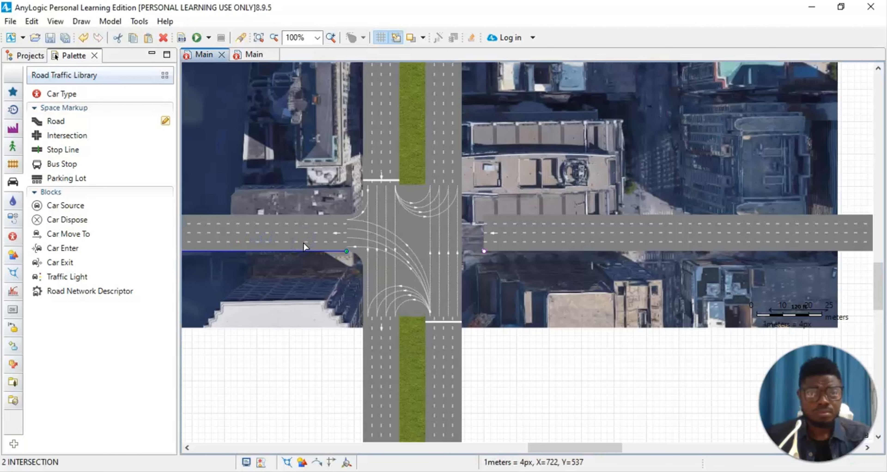
pyautogui.moveTo(568, 236); pyautogui.dragTo(495, 241)
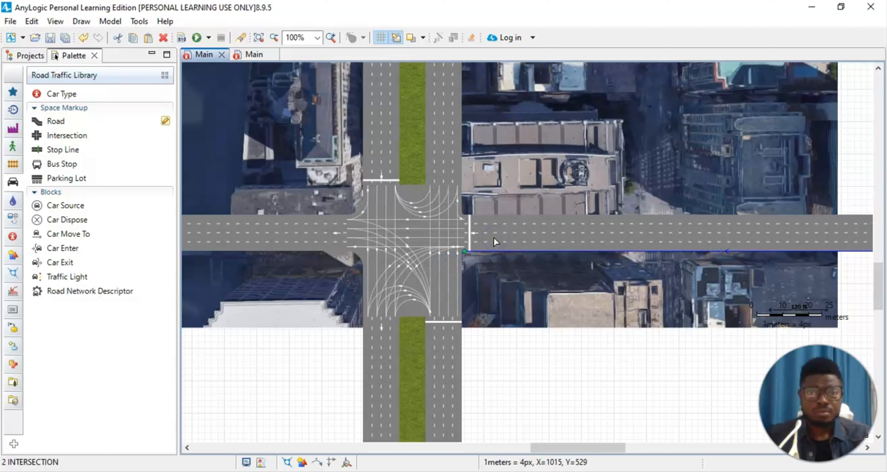
pyautogui.moveTo(501, 238); pyautogui.dragTo(501, 238)
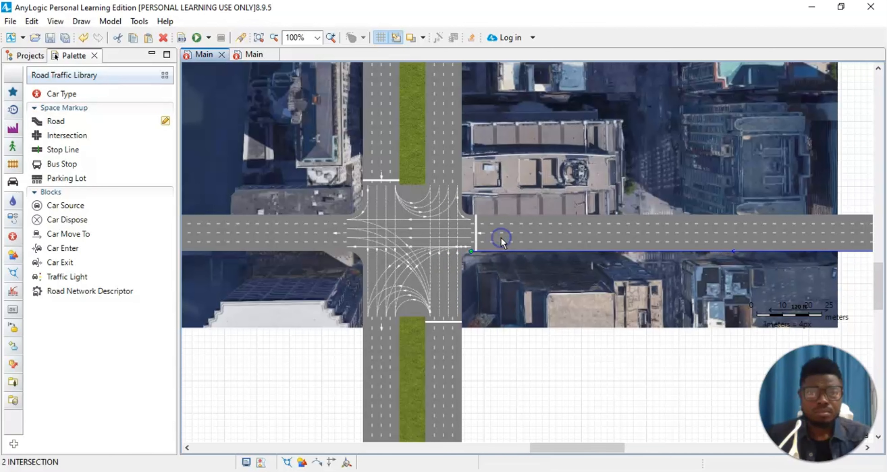
# Step: Narrow the lower intersection by moving the vertical road sections above and below it slightly toward its centre
pyautogui.click(501, 362)
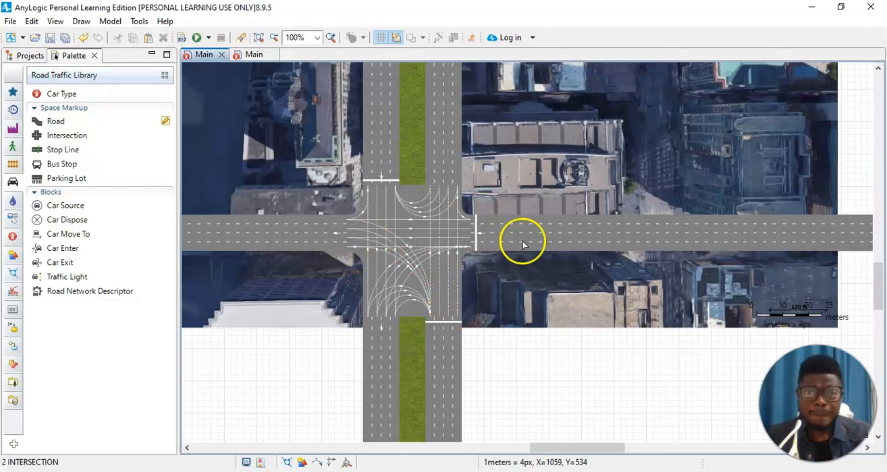
pyautogui.scroll(6, 423, 275)
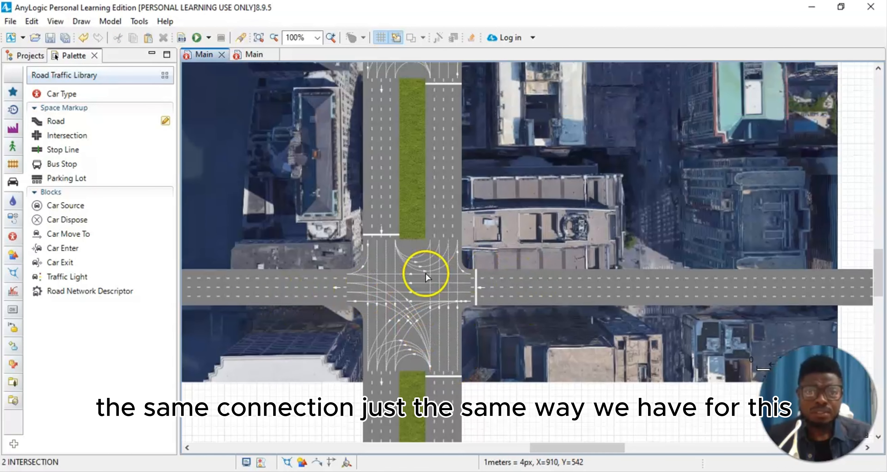
pyautogui.scroll(-6, 423, 272)
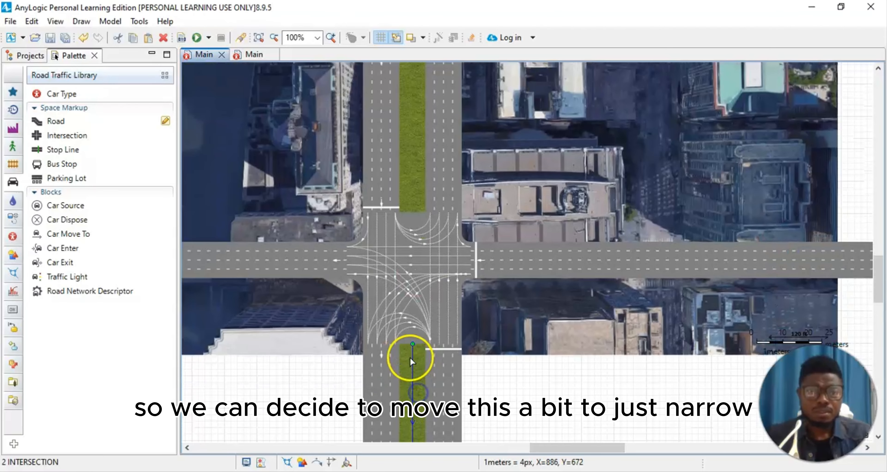
pyautogui.moveTo(413, 368); pyautogui.dragTo(413, 356)
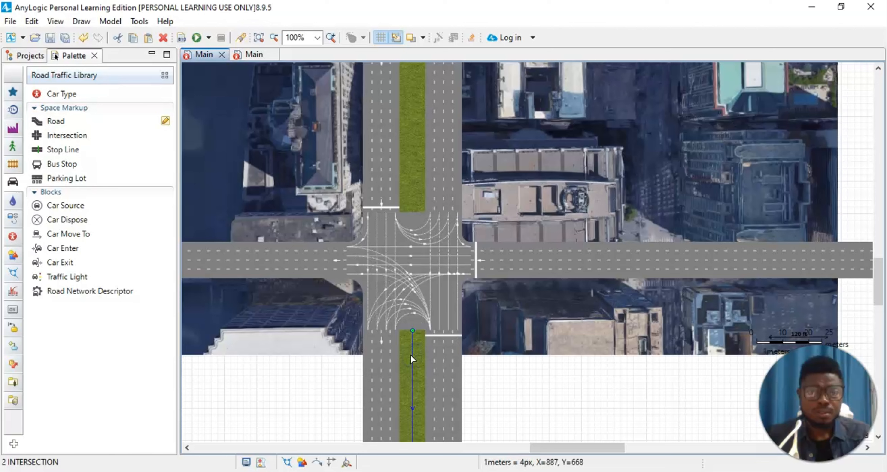
pyautogui.moveTo(412, 357); pyautogui.dragTo(412, 351)
pyautogui.click(429, 236)
pyautogui.click(414, 192)
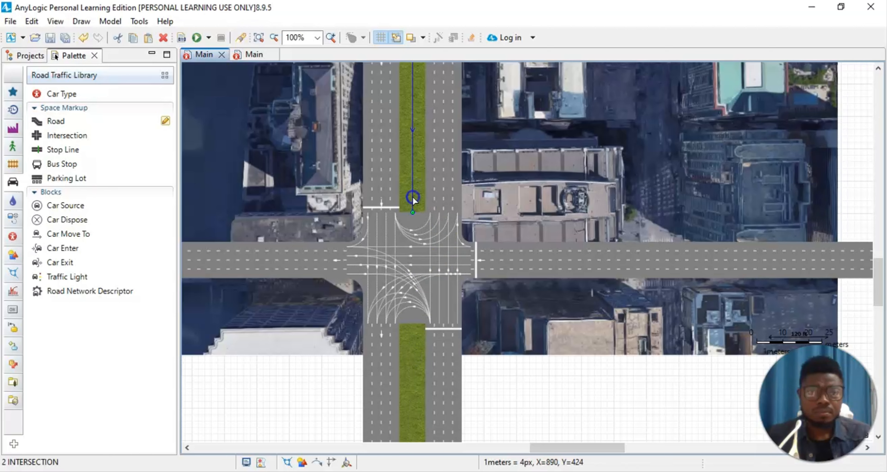
pyautogui.moveTo(413, 202); pyautogui.dragTo(413, 209)
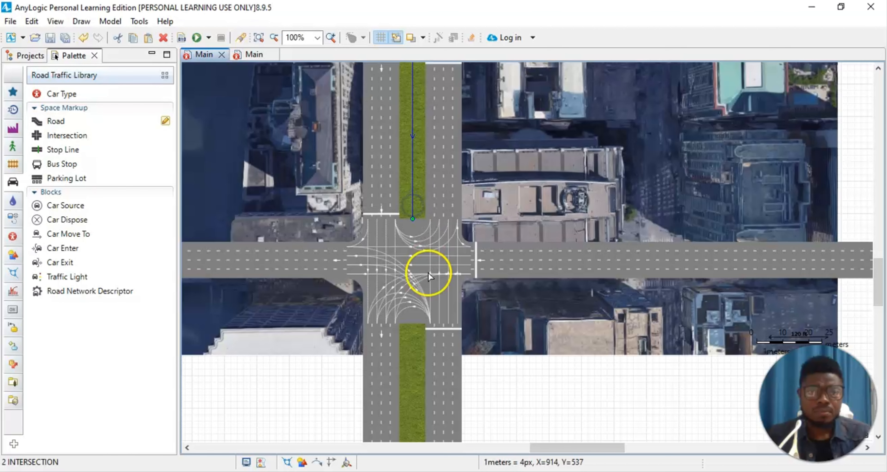
pyautogui.click(528, 395)
# Step: Try to extend the lower street's western end farther west, and undo the change
pyautogui.scroll(2, 372, 222)
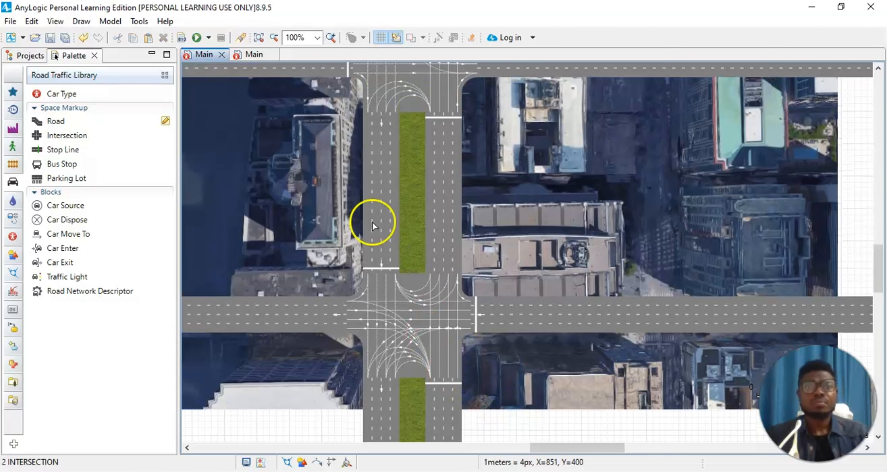
pyautogui.click(316, 38)
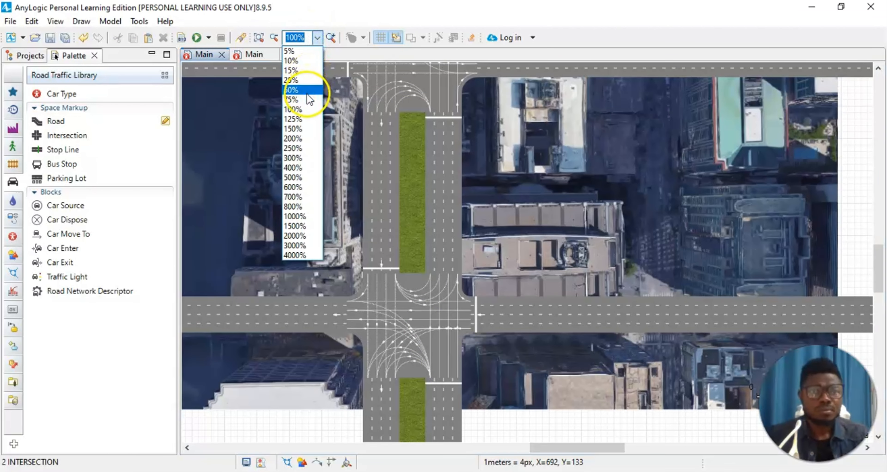
pyautogui.click(307, 91)
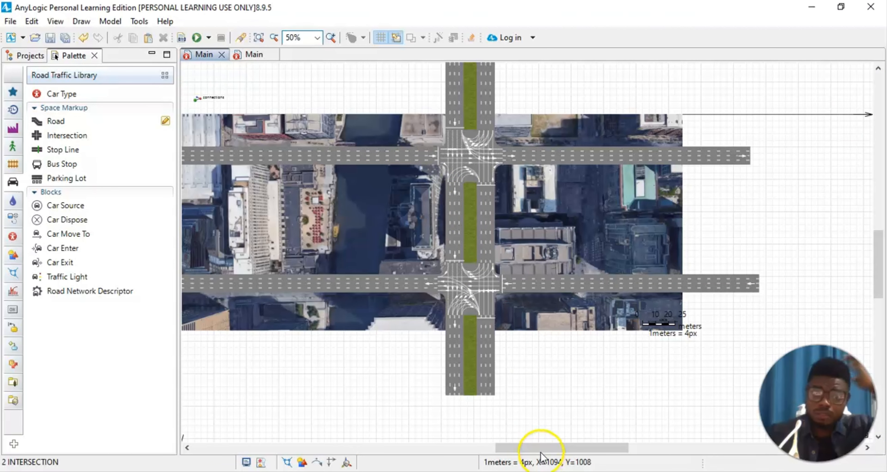
pyautogui.moveTo(540, 449); pyautogui.dragTo(491, 454)
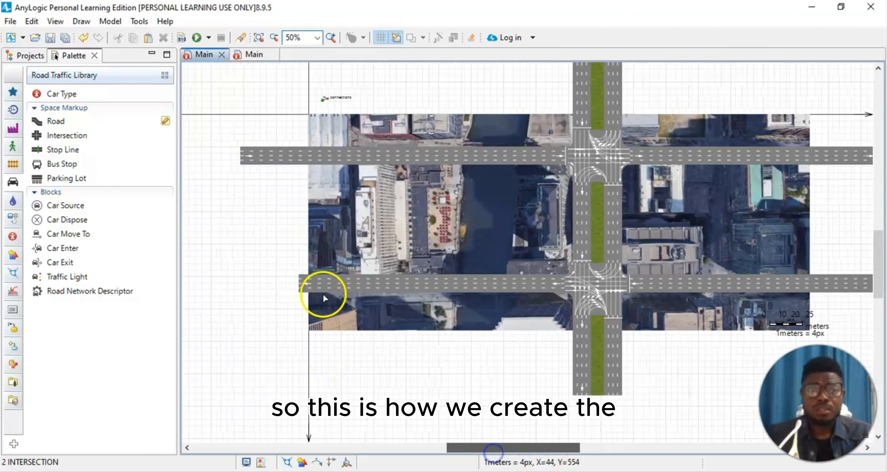
pyautogui.click(309, 287)
pyautogui.moveTo(299, 294); pyautogui.dragTo(238, 292)
pyautogui.hotkey('ctrl', 'z')
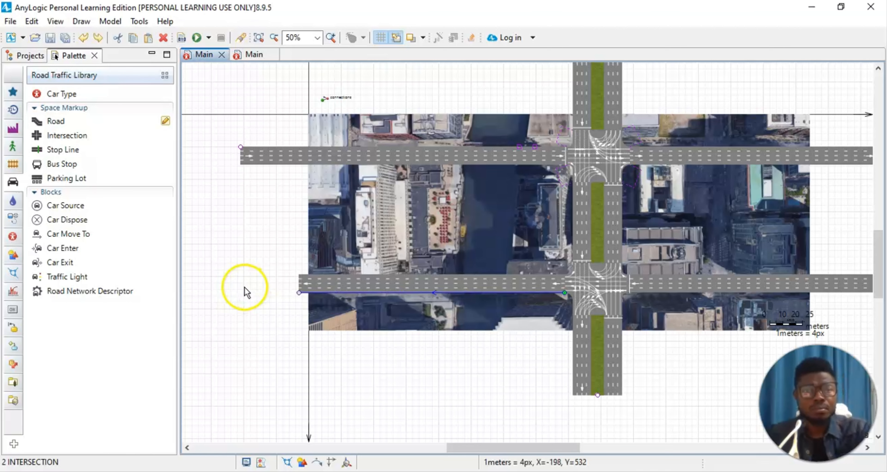
# Step: Extend the lower street's western end straight west, well beyond the edge of the map image
pyautogui.click(317, 38)
pyautogui.click(300, 134)
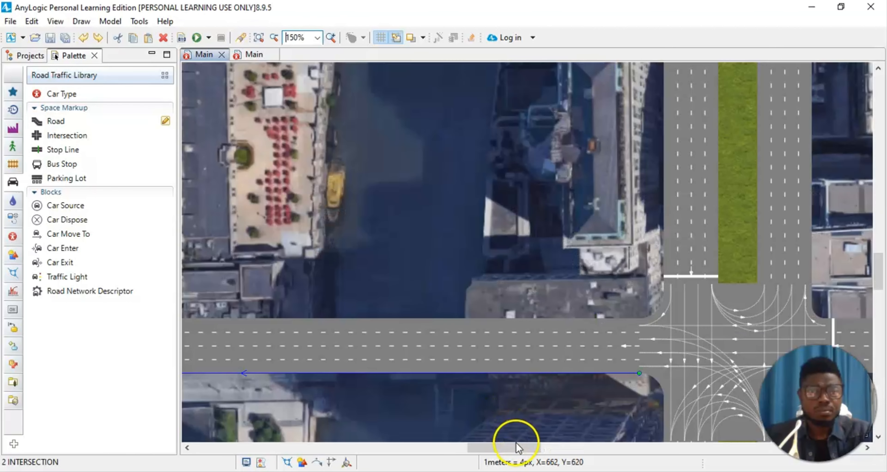
pyautogui.moveTo(515, 448); pyautogui.dragTo(329, 444)
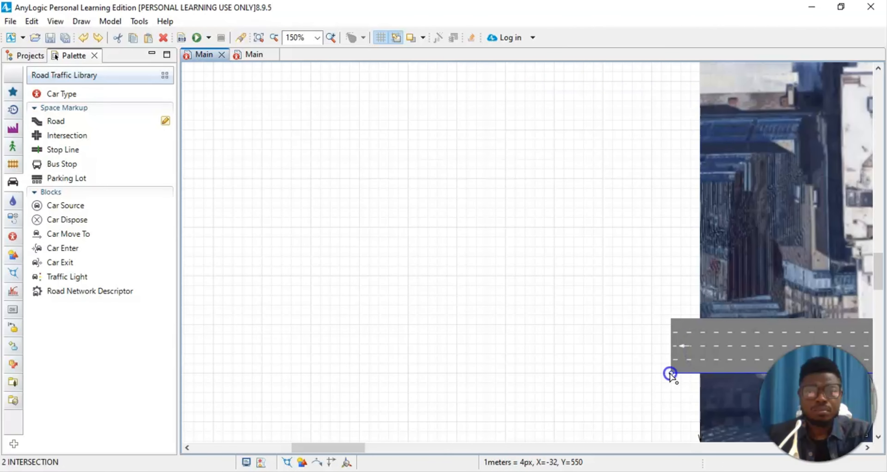
pyautogui.moveTo(671, 374); pyautogui.dragTo(362, 376)
# Step: Extend the upper street's western end straight west to line up with the lower street's western end
pyautogui.scroll(5, 461, 250)
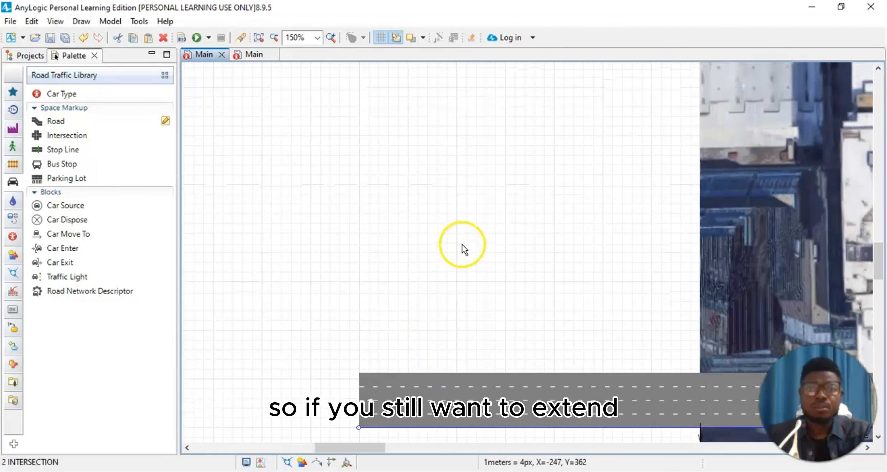
pyautogui.scroll(1, 497, 235)
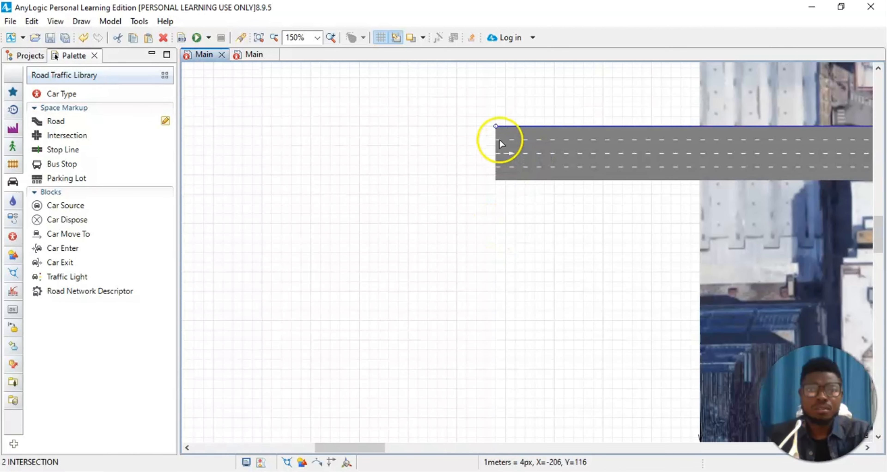
pyautogui.moveTo(495, 124); pyautogui.dragTo(360, 131)
pyautogui.scroll(-4, 461, 275)
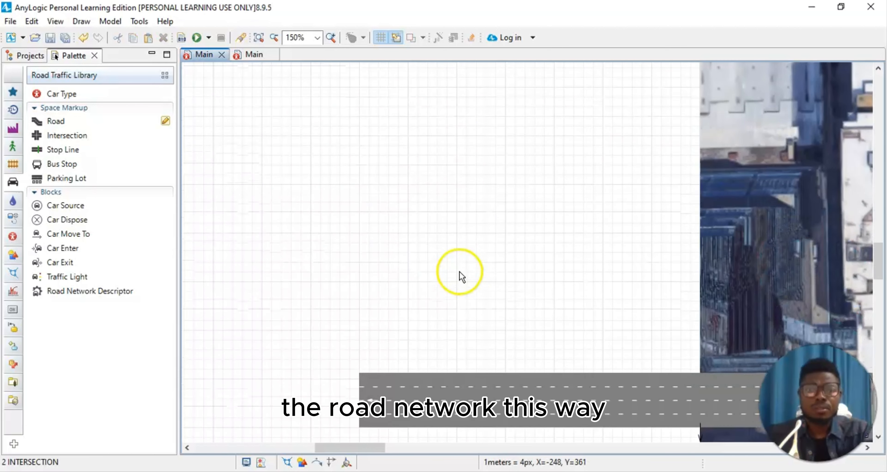
pyautogui.scroll(2, 461, 278)
pyautogui.scroll(-1, 461, 277)
# Step: Extend the lower street's eastern end farther east, undoing the slanted attempt and keeping the road horizontal
pyautogui.moveTo(362, 448); pyautogui.dragTo(713, 465)
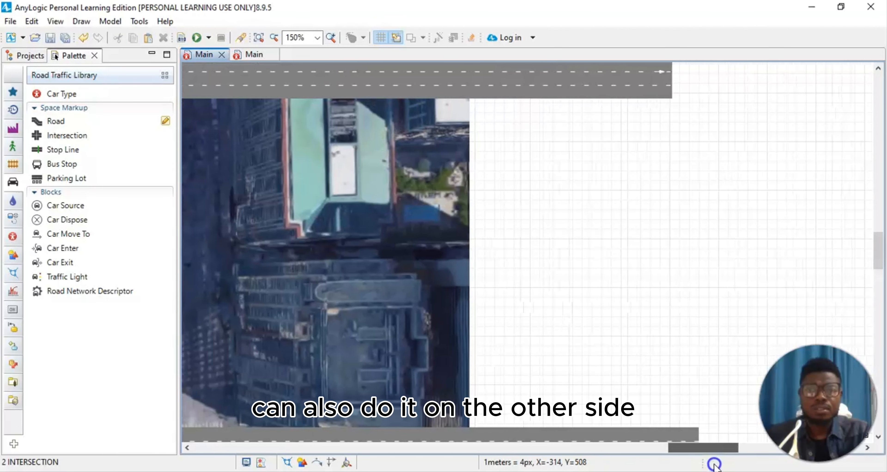
pyautogui.moveTo(877, 251); pyautogui.dragTo(881, 284)
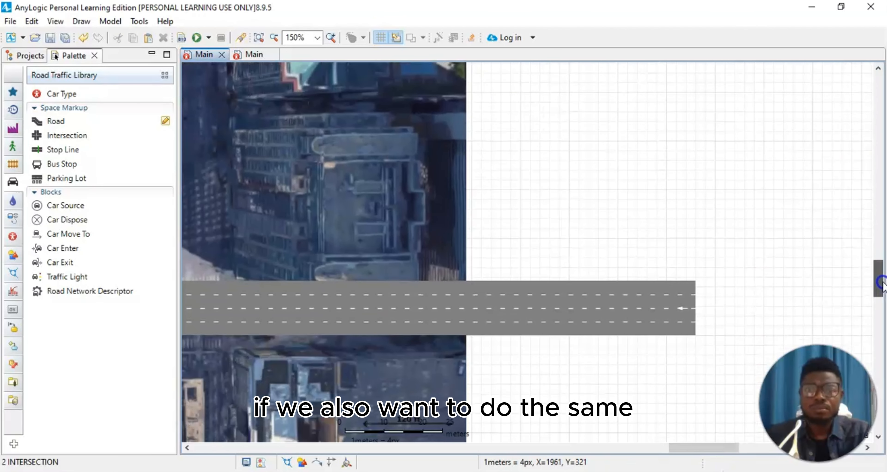
pyautogui.click(661, 315)
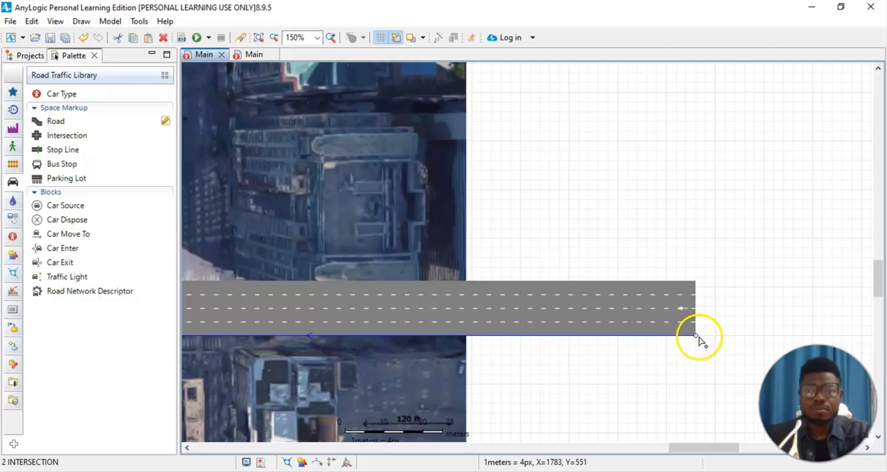
pyautogui.moveTo(699, 337); pyautogui.dragTo(763, 345)
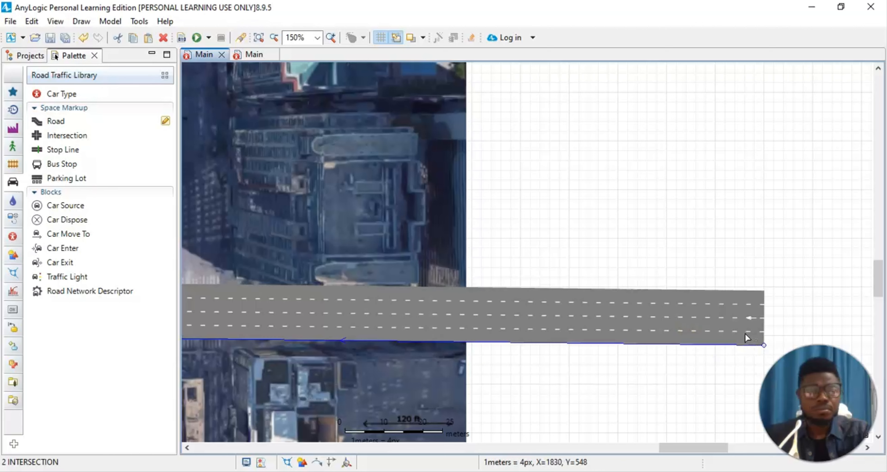
pyautogui.hotkey('ctrl', 'z')
pyautogui.moveTo(696, 336); pyautogui.dragTo(762, 341)
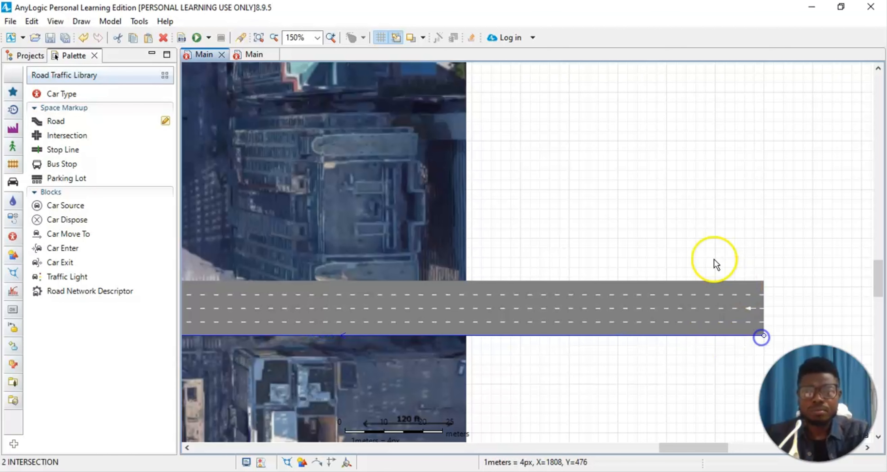
# Step: Extend the upper street's eastern end straight east to line up with the lower street's eastern end
pyautogui.scroll(6, 716, 263)
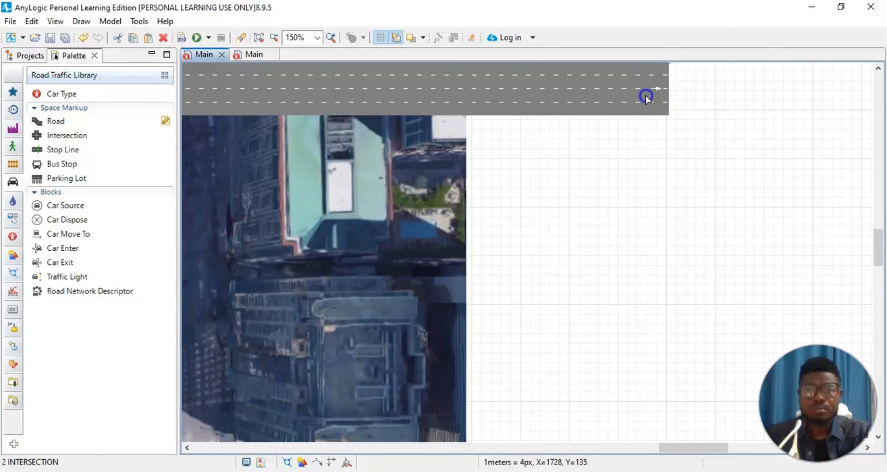
pyautogui.scroll(2, 661, 111)
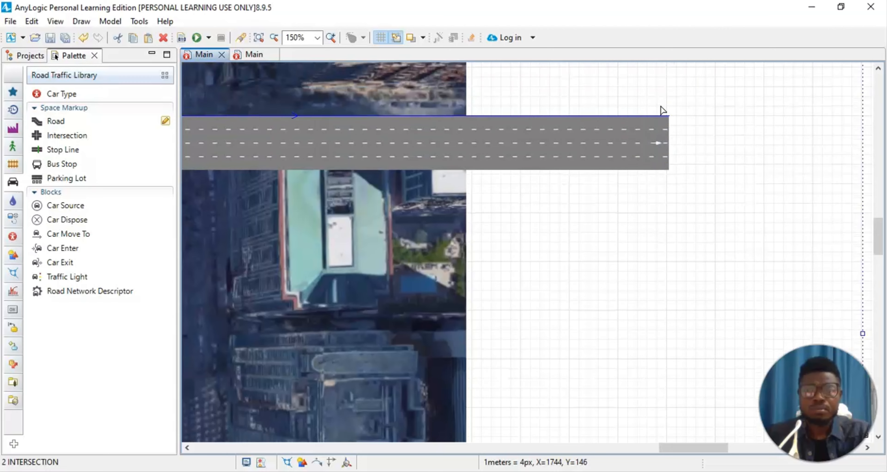
pyautogui.moveTo(657, 142); pyautogui.dragTo(763, 119)
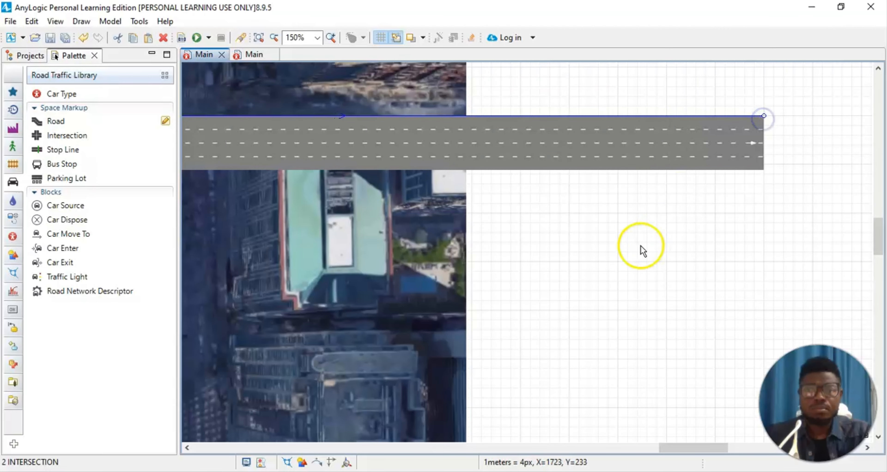
pyautogui.click(317, 39)
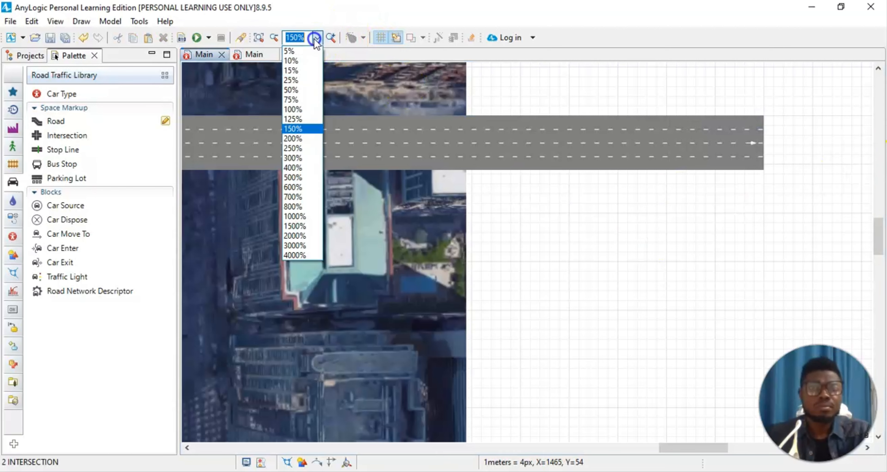
pyautogui.click(298, 91)
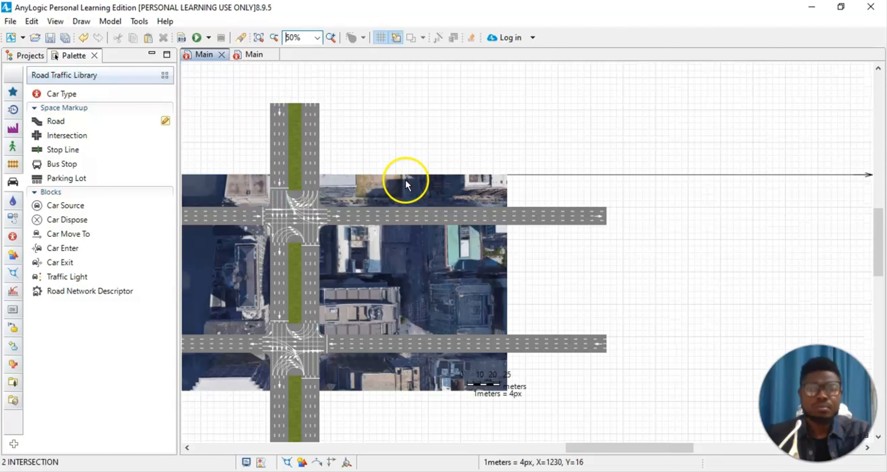
pyautogui.moveTo(603, 448); pyautogui.dragTo(496, 448)
pyautogui.scroll(3, 543, 362)
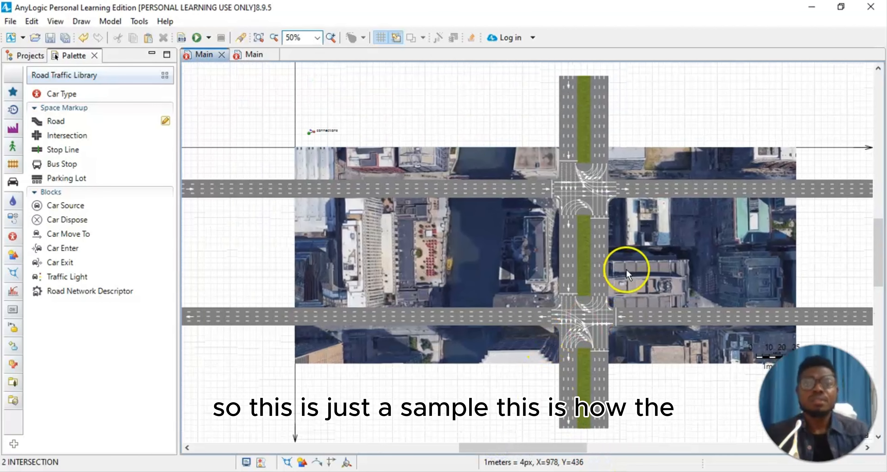
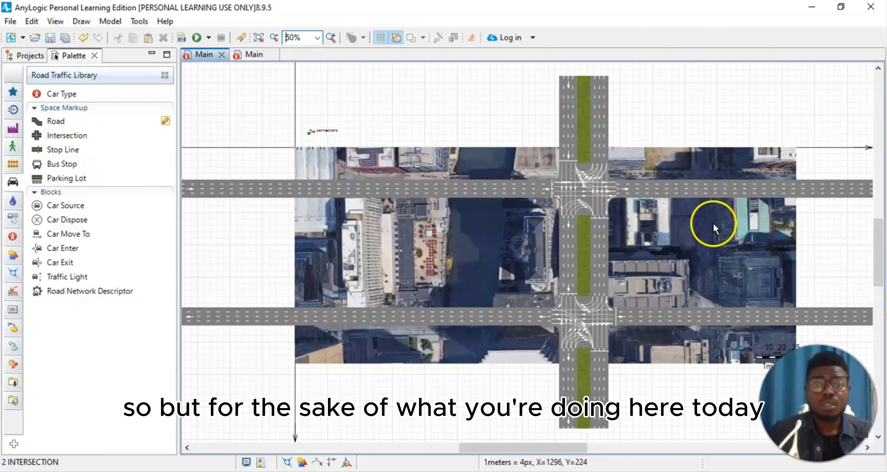
# Step: Examine the upper intersection's lane connections from the southbound lane nearest the median on the northern approach
pyautogui.click(591, 187)
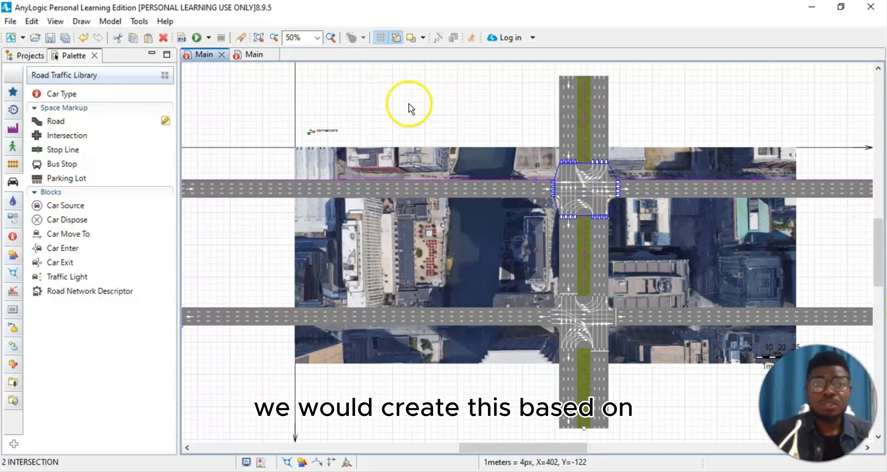
pyautogui.click(317, 37)
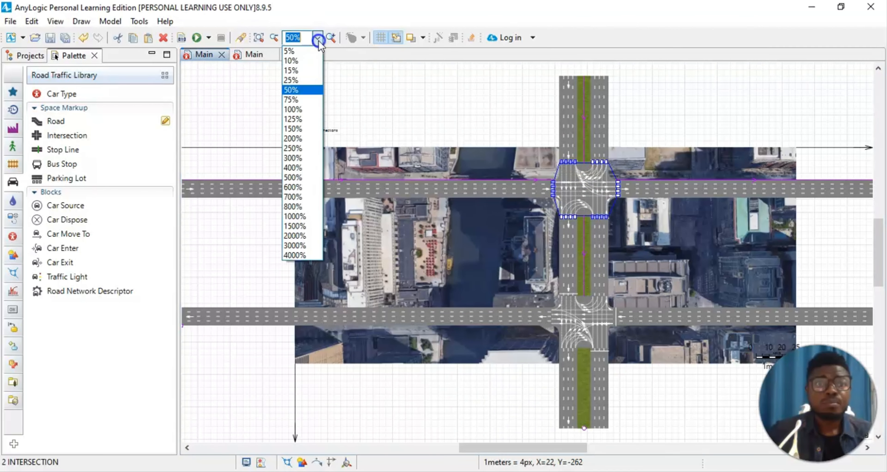
pyautogui.click(308, 112)
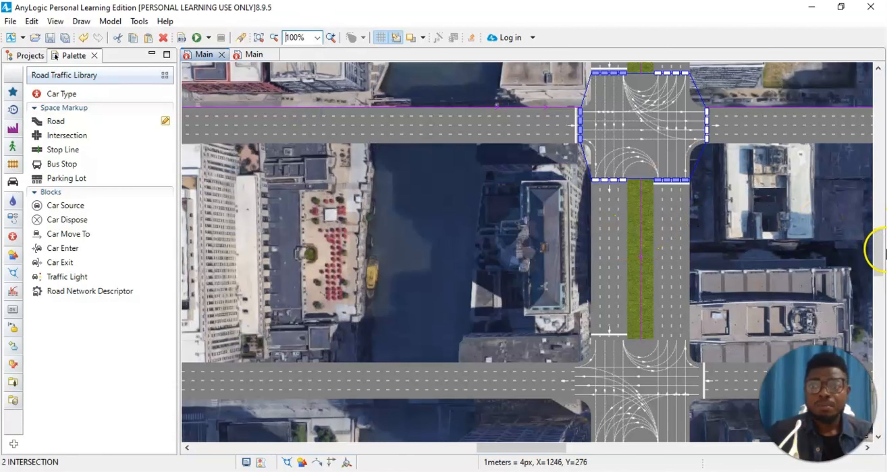
pyautogui.moveTo(879, 234); pyautogui.dragTo(881, 243)
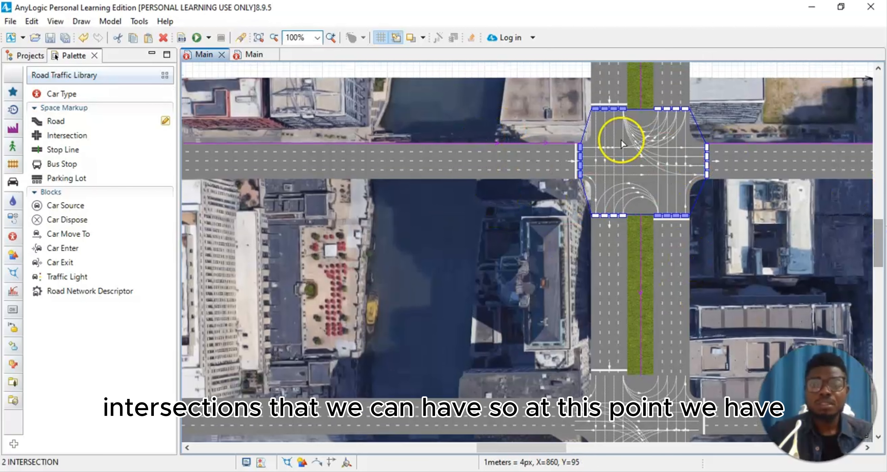
pyautogui.scroll(3, 620, 141)
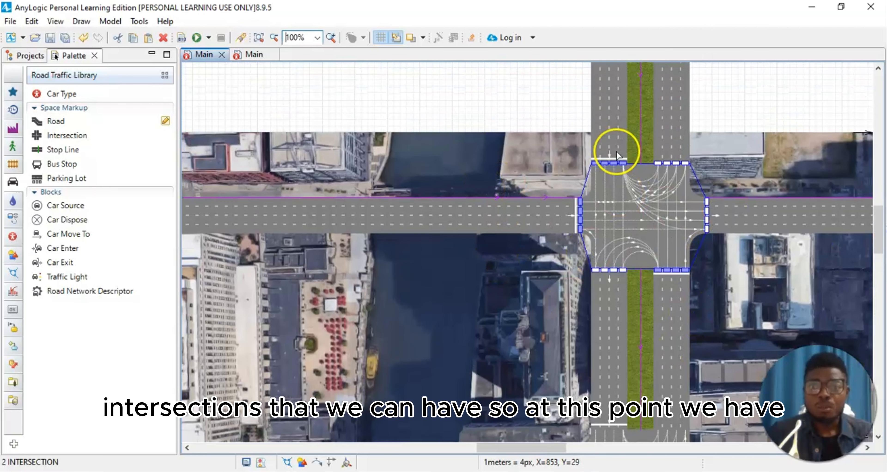
pyautogui.click(623, 166)
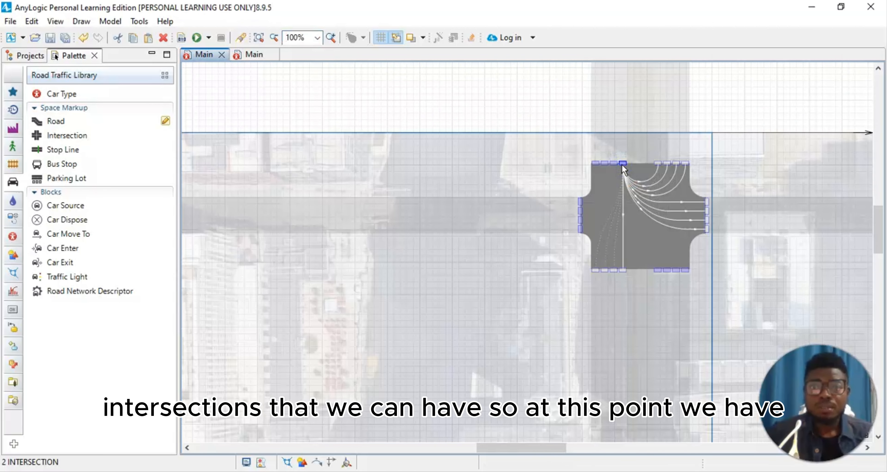
pyautogui.click(749, 102)
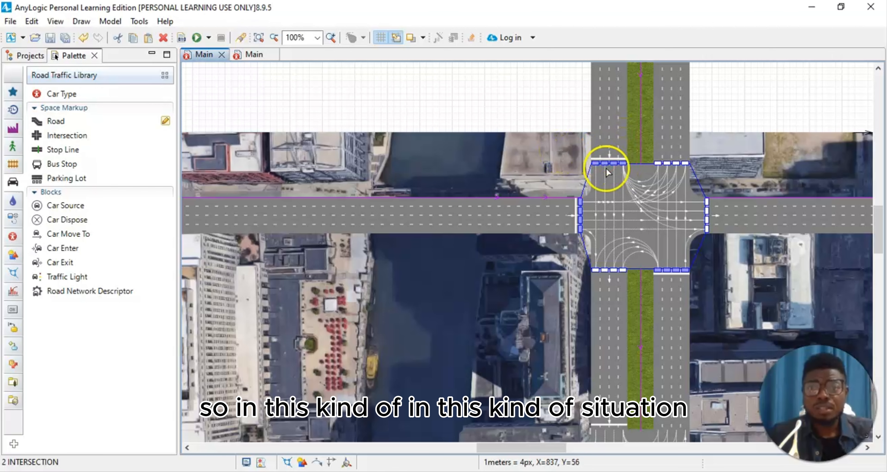
# Step: Remove the U-turns and the two southernmost left-turn connections from the upper intersection's southbound median lane, and check the other southbound lanes
pyautogui.click(621, 165)
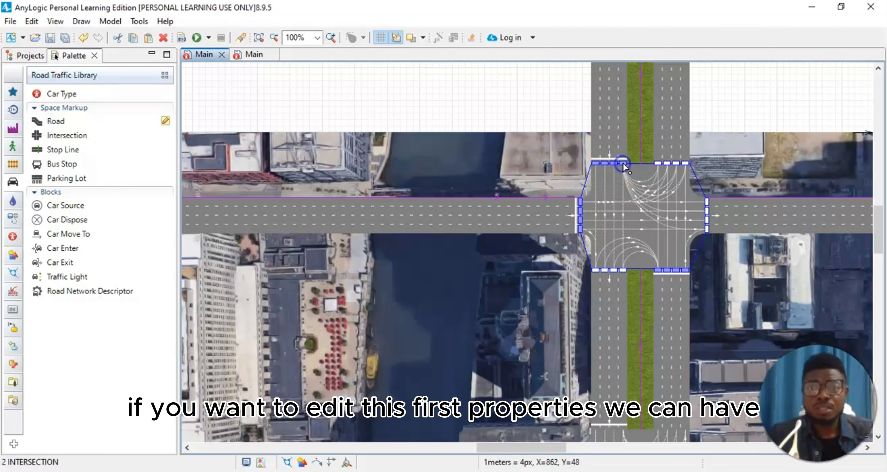
pyautogui.click(652, 172)
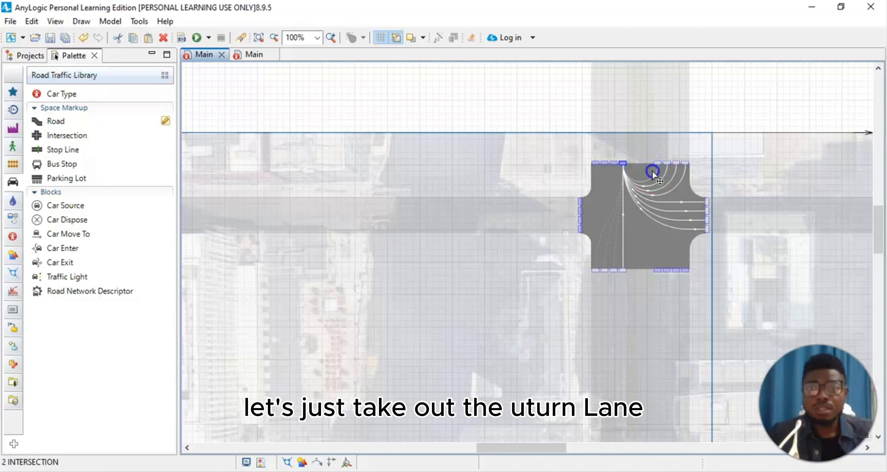
pyautogui.click(662, 178)
pyautogui.click(670, 182)
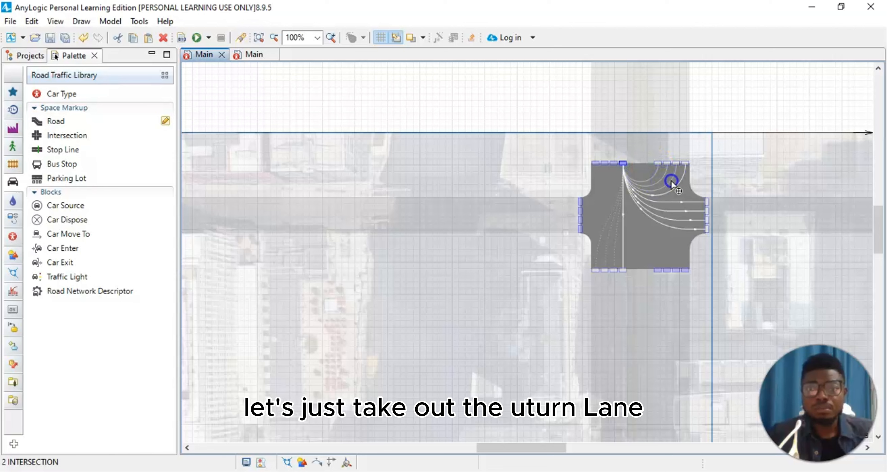
pyautogui.click(675, 185)
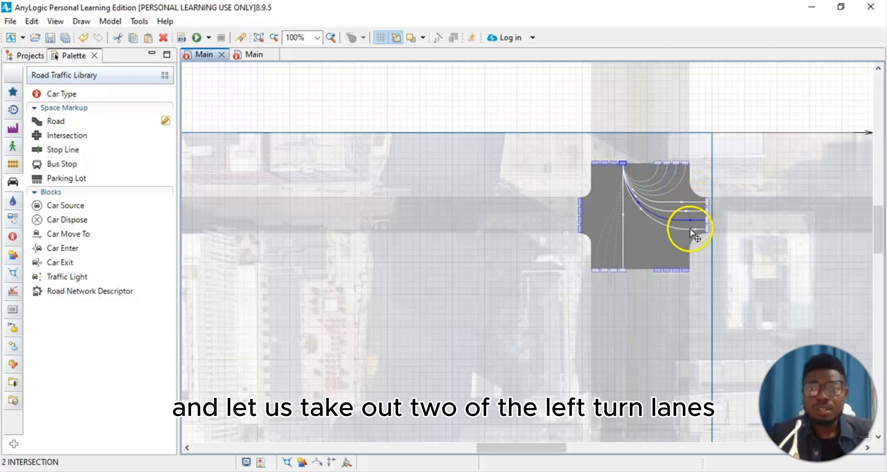
pyautogui.click(689, 220)
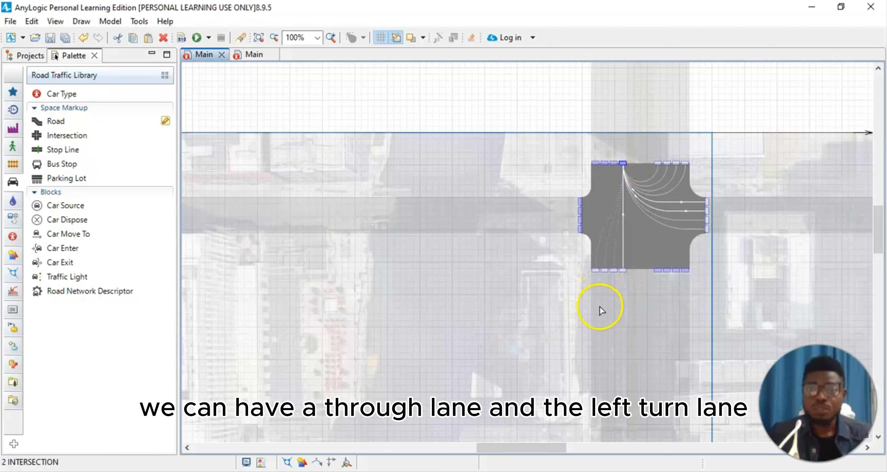
pyautogui.click(615, 161)
pyautogui.click(601, 165)
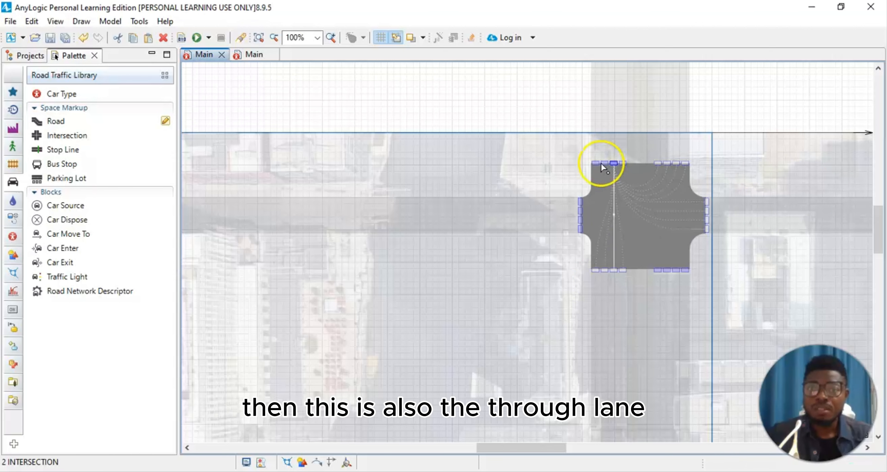
pyautogui.click(604, 164)
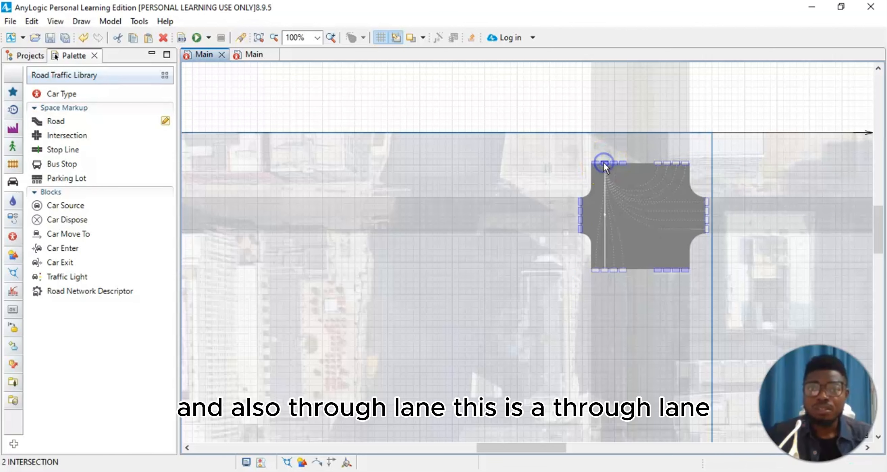
pyautogui.click(595, 163)
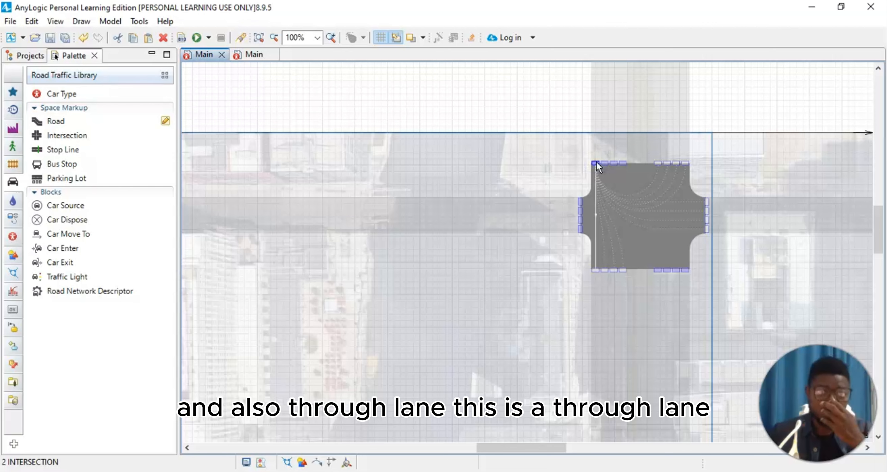
pyautogui.click(594, 166)
# Step: Remove the two easternmost left-turn connections from the northernmost lane of the upper intersection's western approach, and check that approach's other lanes
pyautogui.click(578, 209)
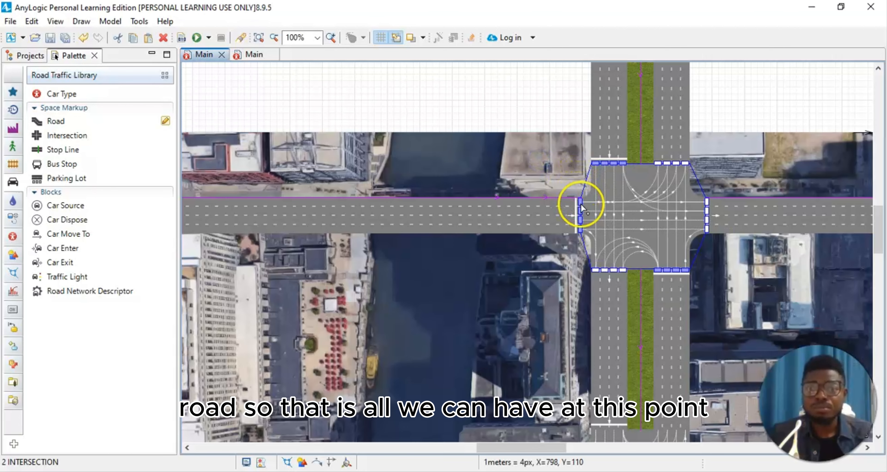
pyautogui.doubleClick(581, 207)
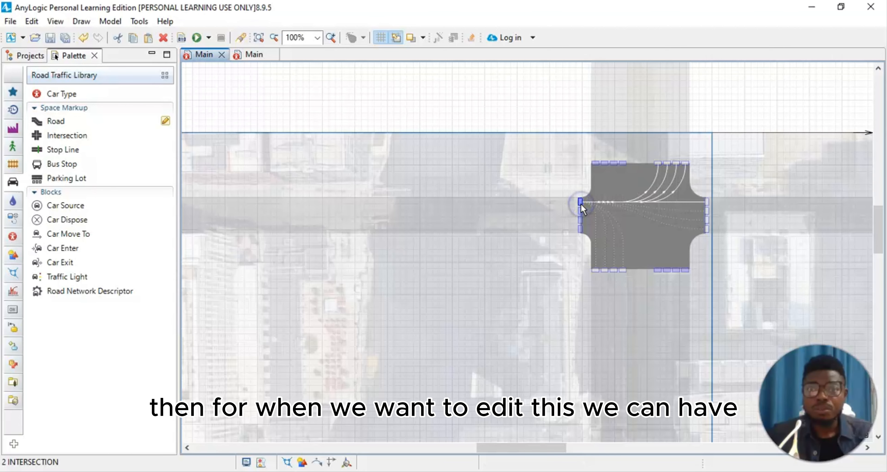
pyautogui.click(619, 206)
pyautogui.click(678, 186)
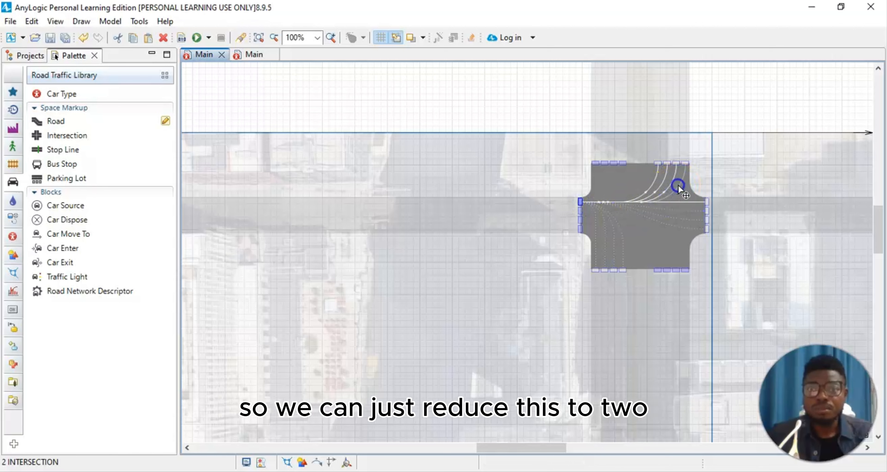
pyautogui.click(674, 181)
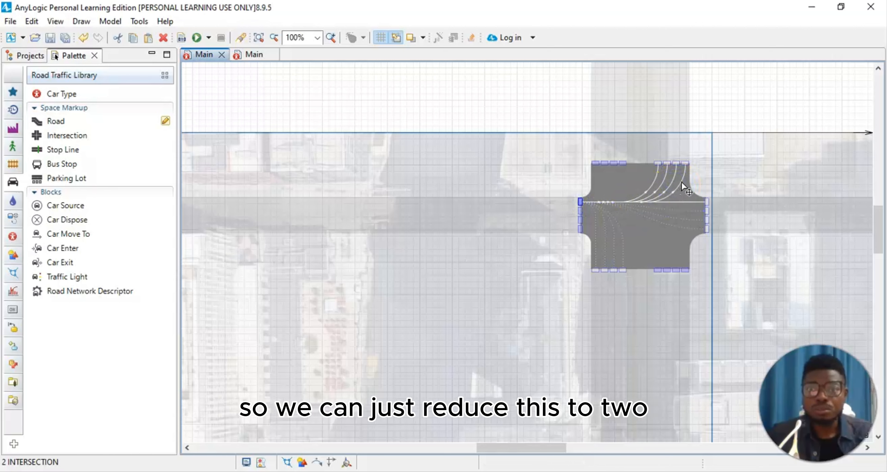
pyautogui.click(681, 182)
pyautogui.click(717, 168)
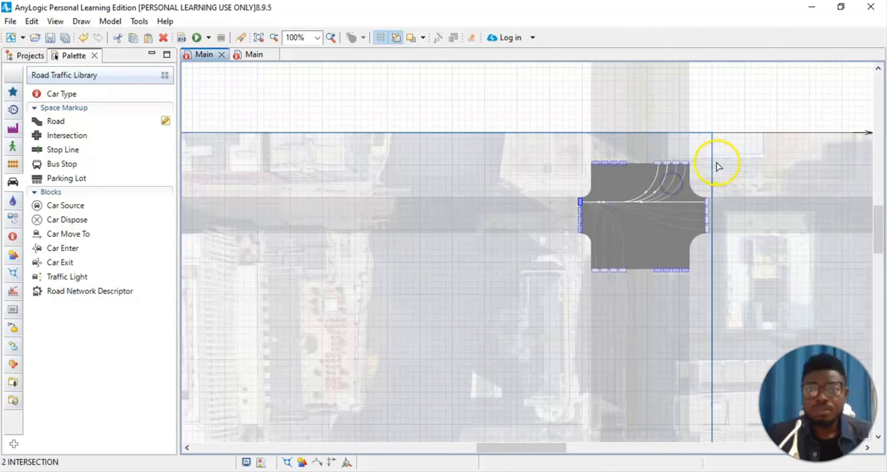
pyautogui.click(623, 198)
pyautogui.click(580, 211)
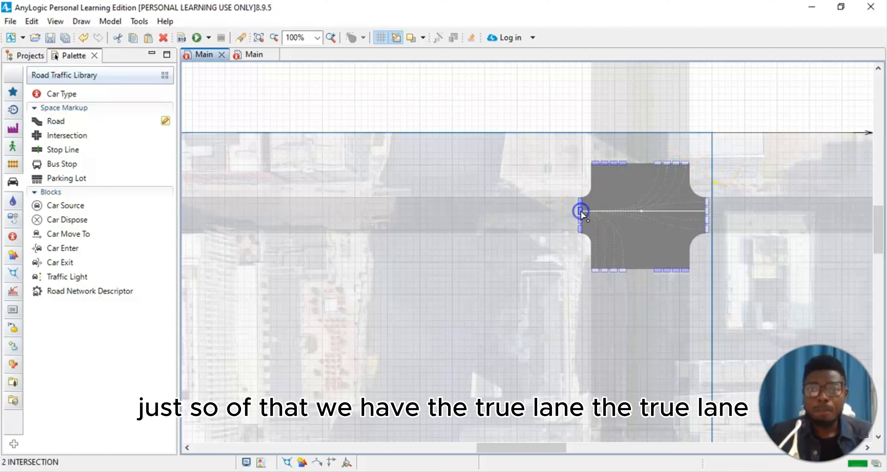
pyautogui.click(581, 225)
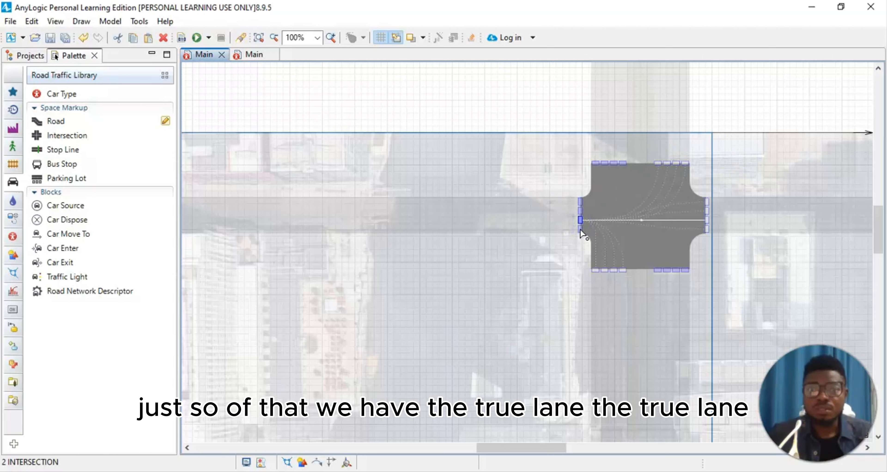
pyautogui.click(580, 230)
# Step: Remove the left-turn connection into the second-northernmost eastern exit lane of the upper intersection, and check the connections into the neighbouring exit lanes
pyautogui.click(691, 229)
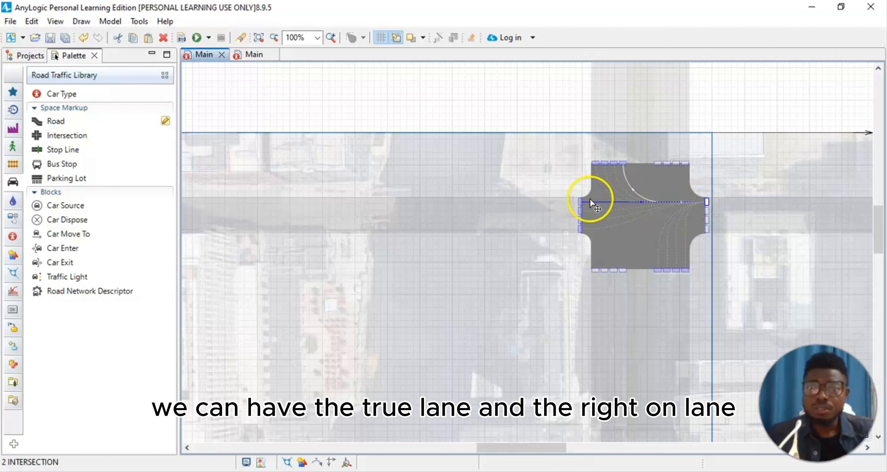
pyautogui.click(625, 183)
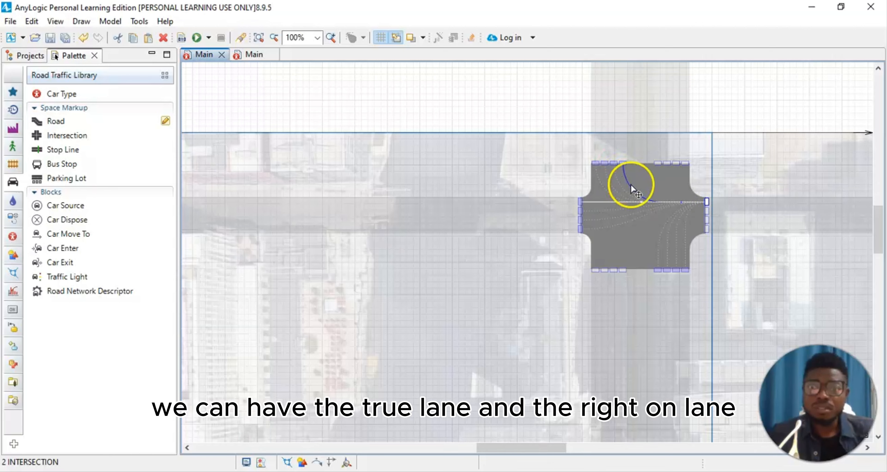
pyautogui.click(700, 208)
pyautogui.click(708, 211)
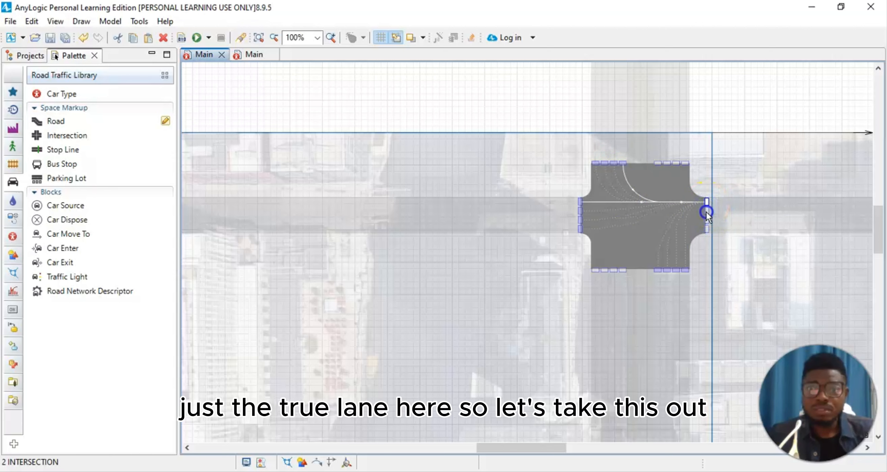
pyautogui.click(653, 209)
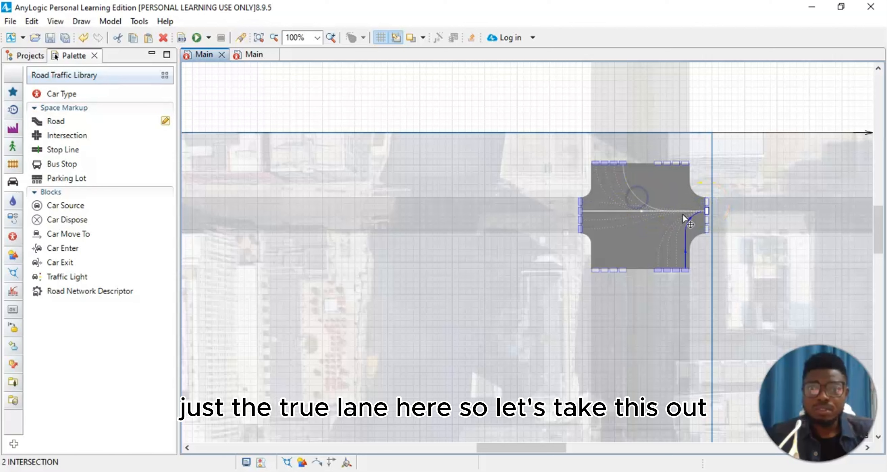
pyautogui.click(709, 217)
pyautogui.click(705, 221)
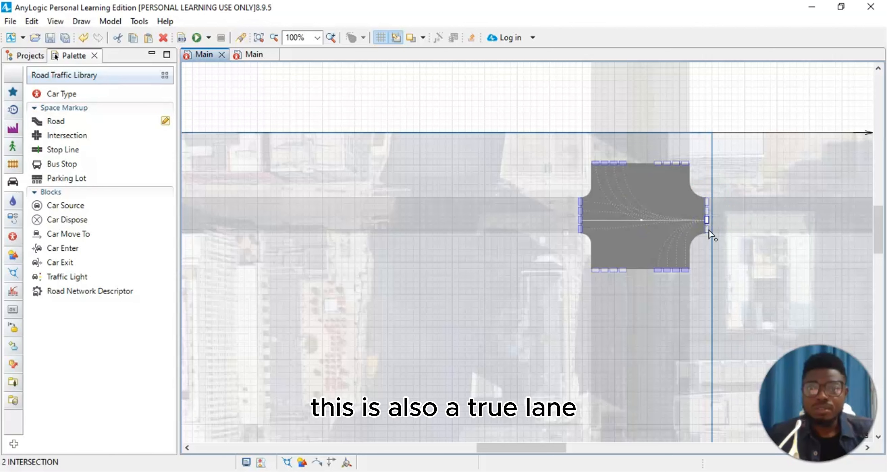
pyautogui.click(708, 229)
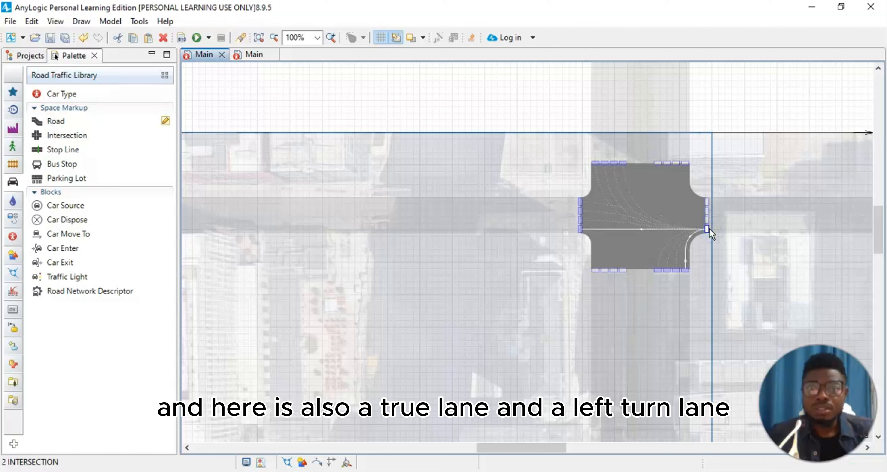
# Step: Remove all four U-turn connections from the upper intersection's northbound lane nearest the median, and check the other northbound lanes
pyautogui.click(681, 252)
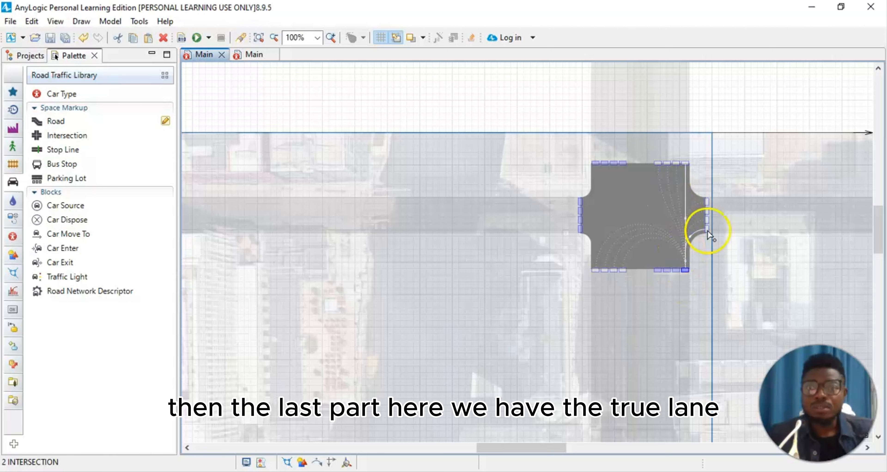
pyautogui.click(680, 271)
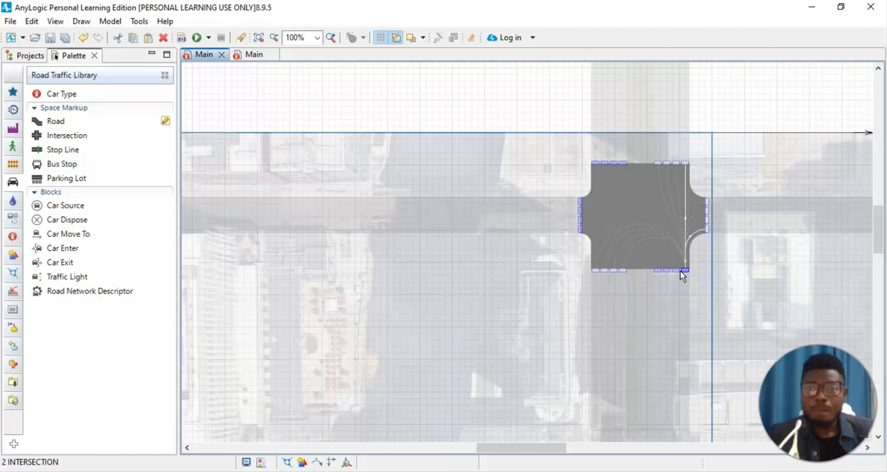
pyautogui.click(667, 271)
pyautogui.click(658, 271)
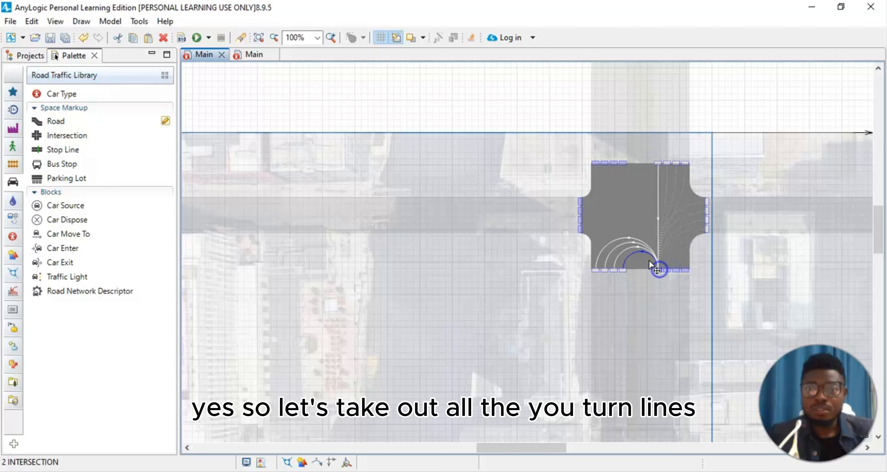
pyautogui.click(629, 258)
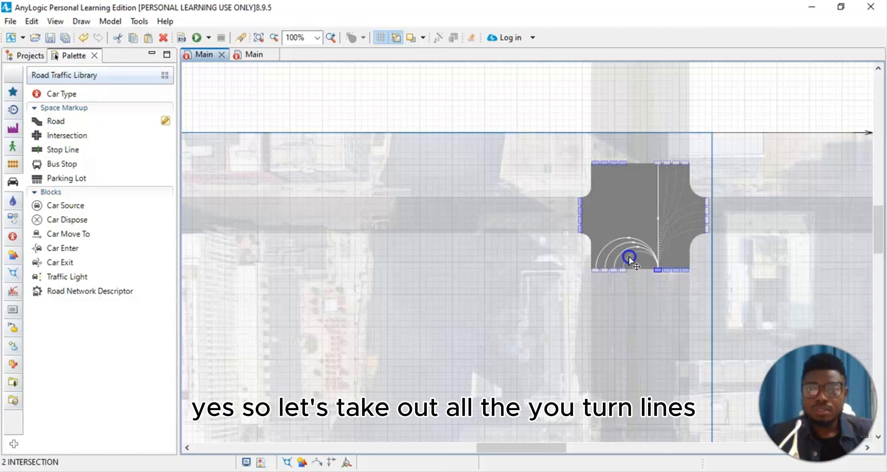
pyautogui.click(616, 244)
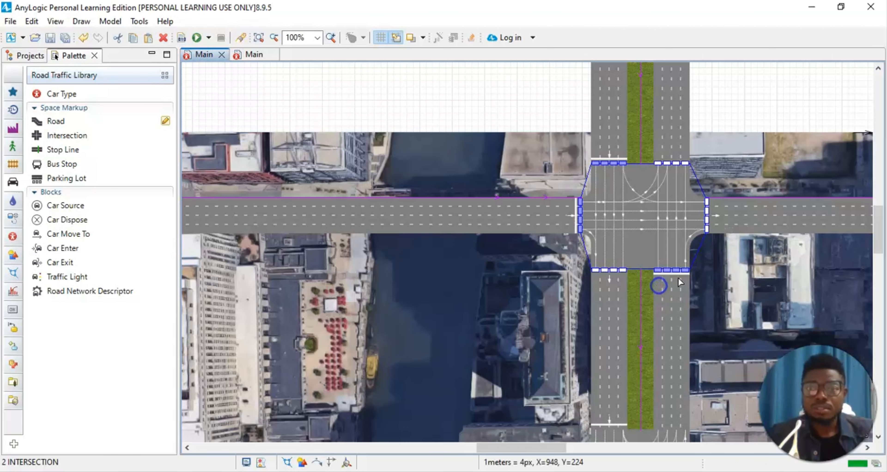
pyautogui.click(686, 271)
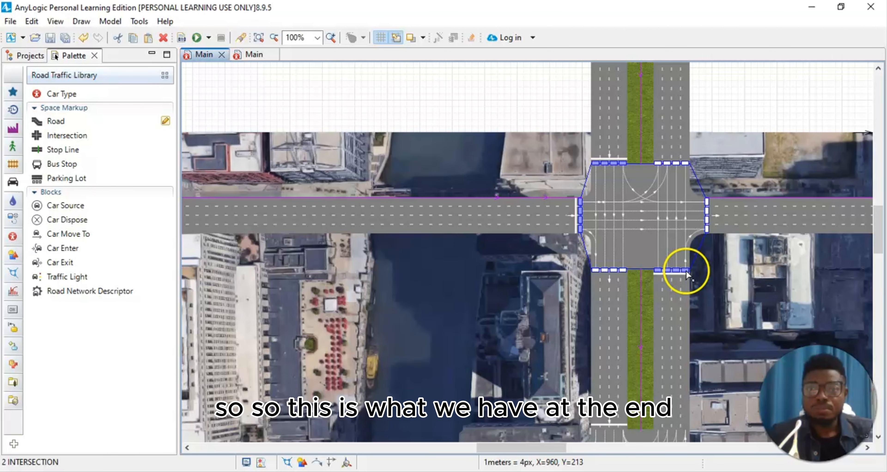
pyautogui.click(685, 271)
pyautogui.click(676, 271)
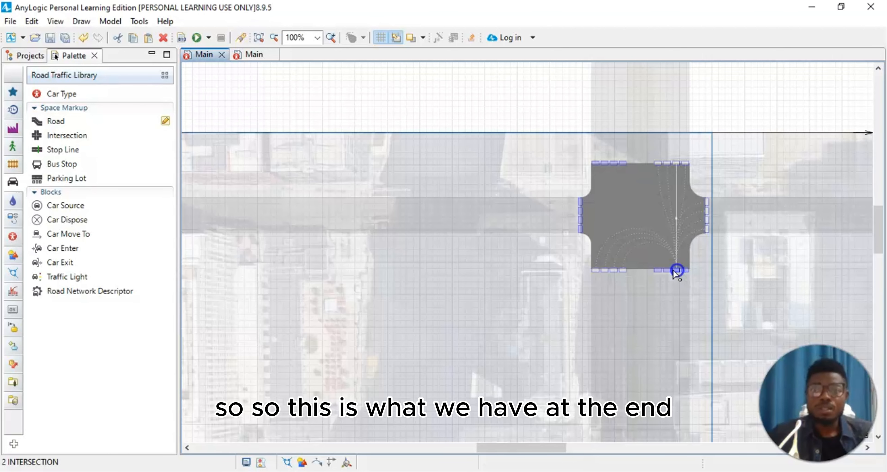
pyautogui.click(667, 271)
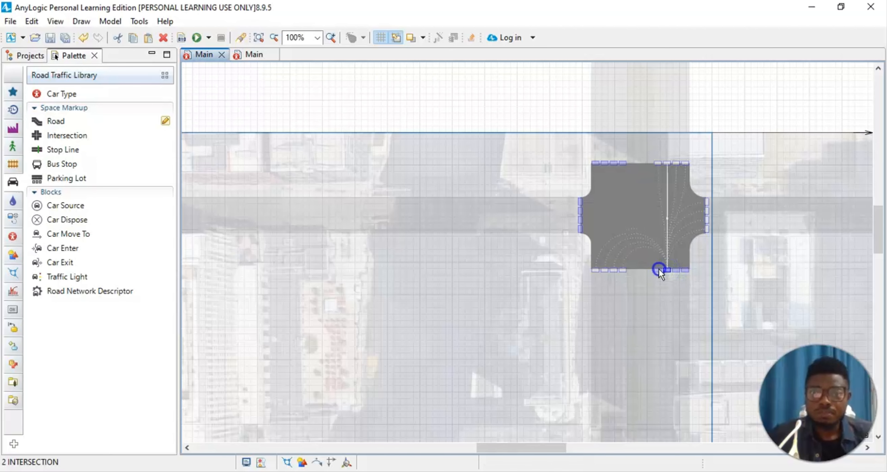
pyautogui.click(730, 271)
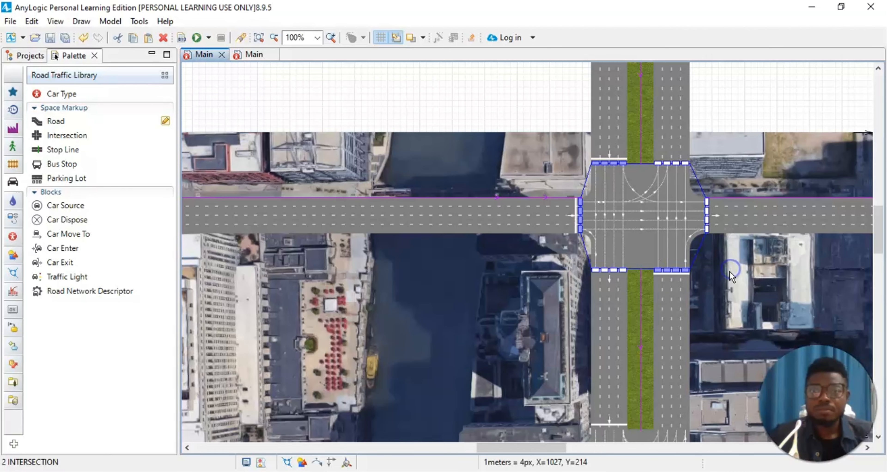
pyautogui.click(538, 263)
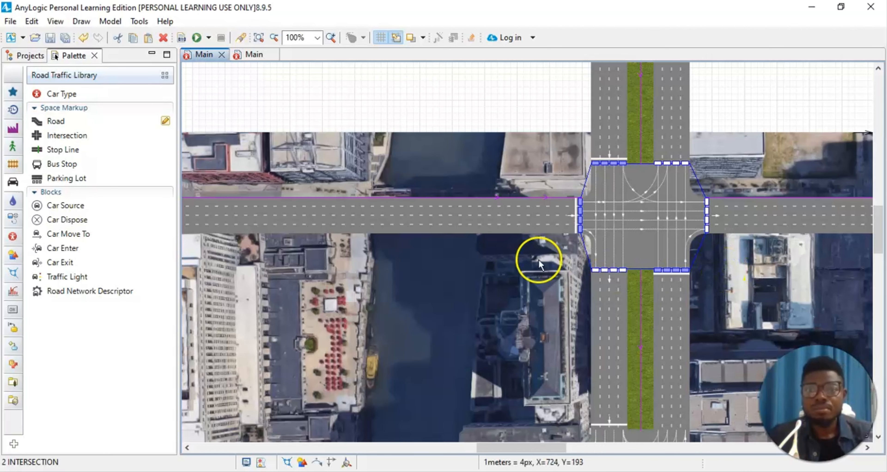
# Step: Examine the lower intersection's lane connections from the outermost northbound lane on the southern approach
pyautogui.scroll(-6, 709, 258)
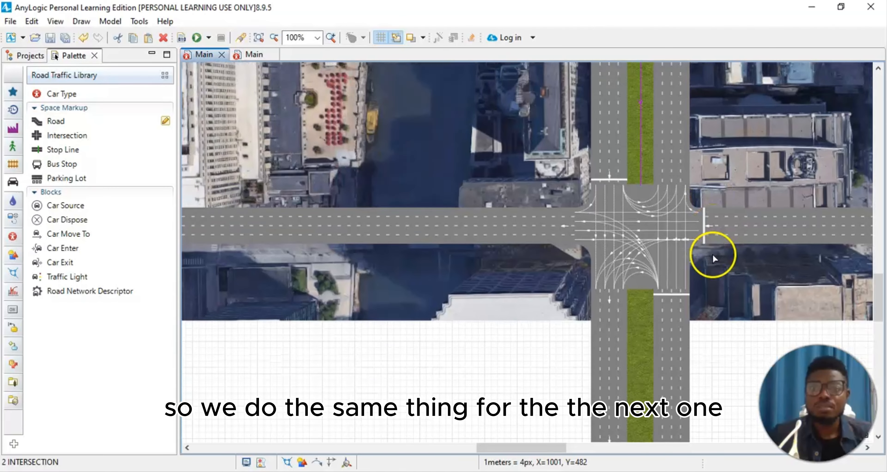
pyautogui.scroll(-2, 712, 258)
pyautogui.click(639, 199)
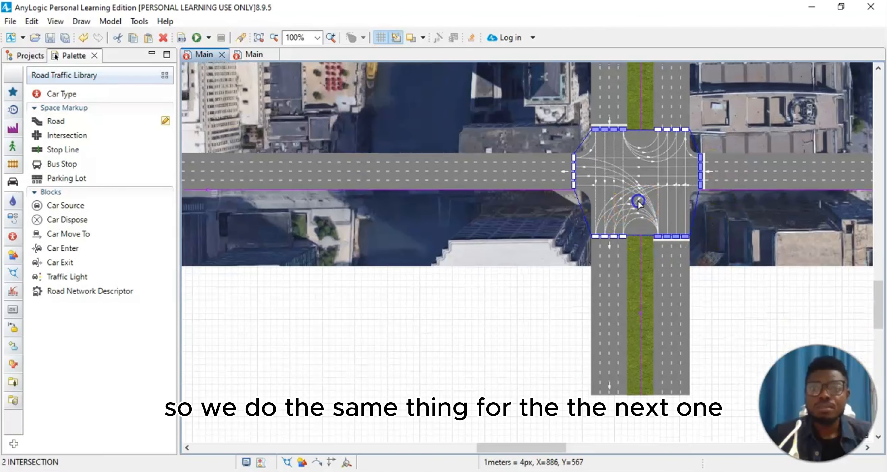
pyautogui.click(685, 238)
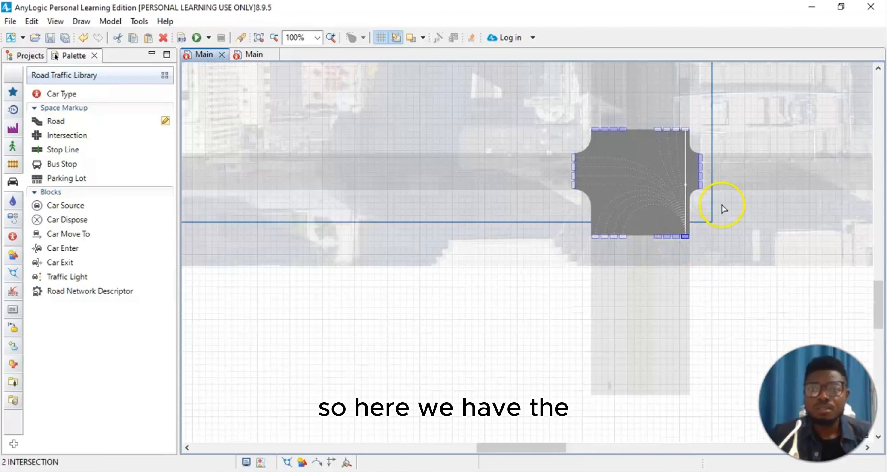
pyautogui.click(735, 285)
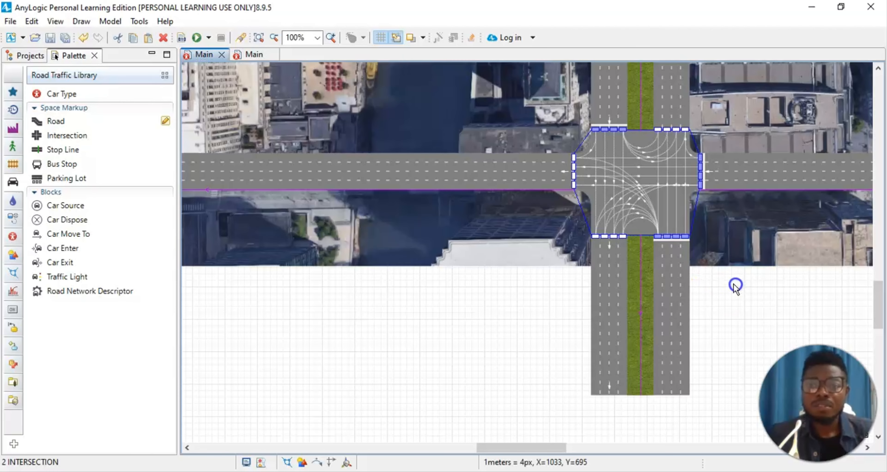
# Step: Remove all four U-turn connections from the lower intersection's southbound lane nearest the median on the northern approach
pyautogui.click(621, 129)
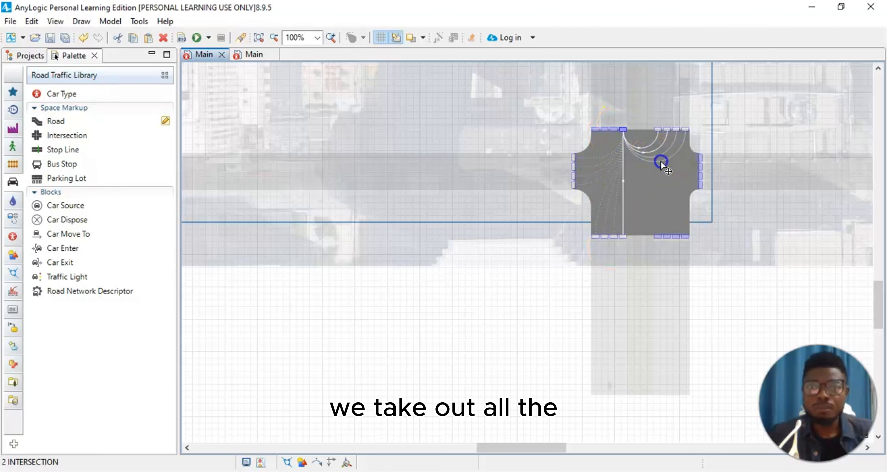
pyautogui.click(656, 148)
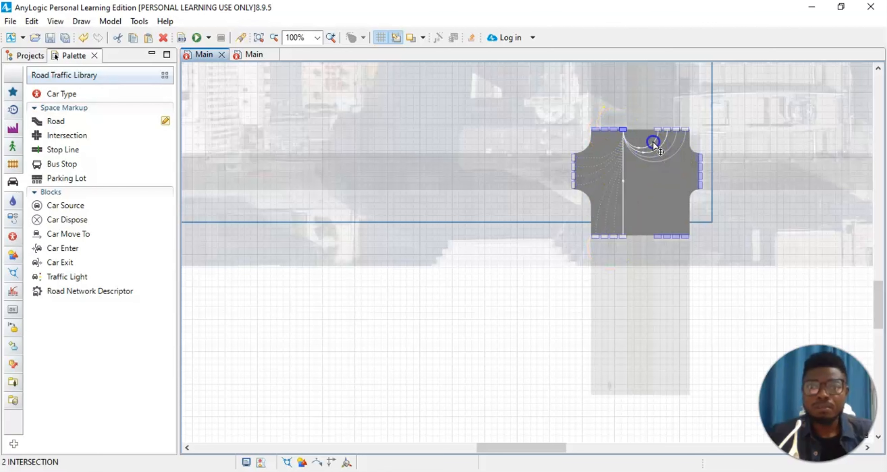
pyautogui.click(642, 165)
pyautogui.click(620, 121)
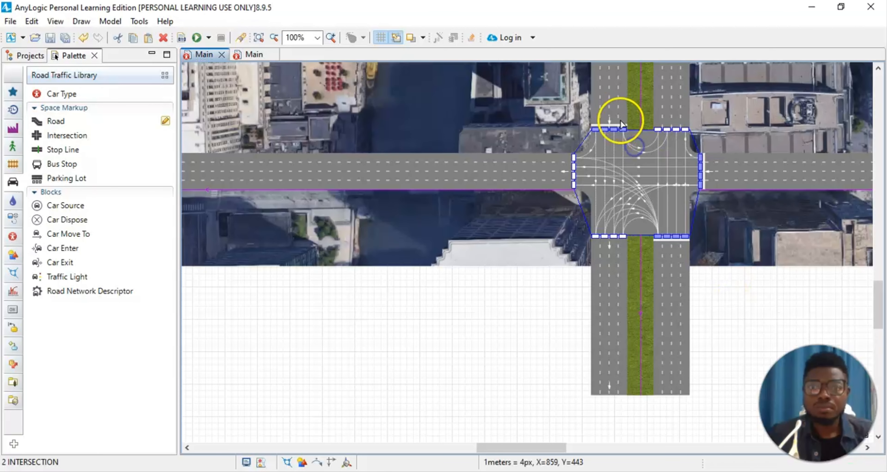
pyautogui.click(623, 130)
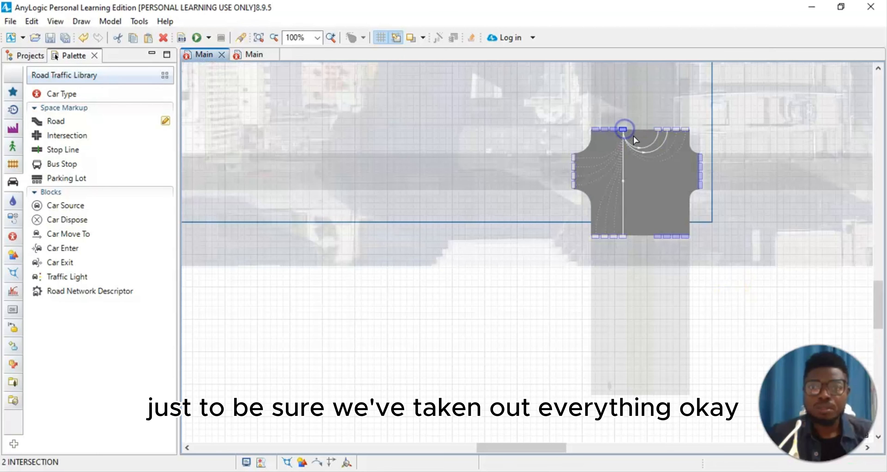
pyautogui.click(654, 148)
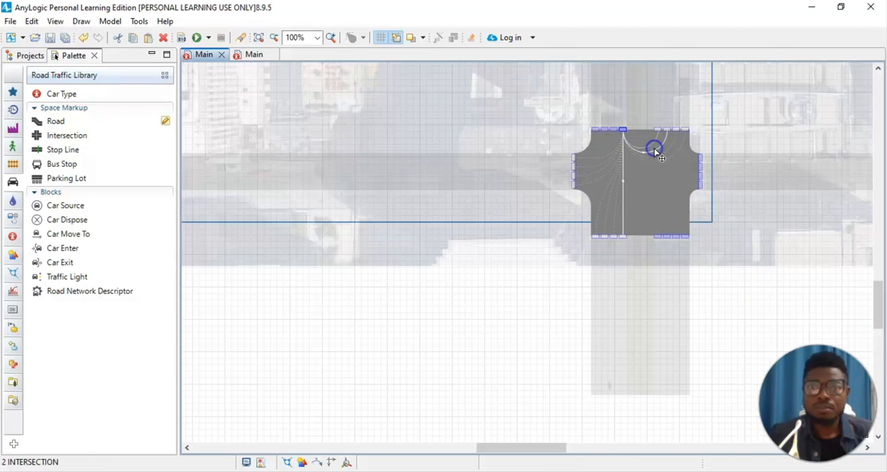
pyautogui.click(649, 153)
pyautogui.click(649, 145)
pyautogui.click(730, 301)
pyautogui.click(647, 183)
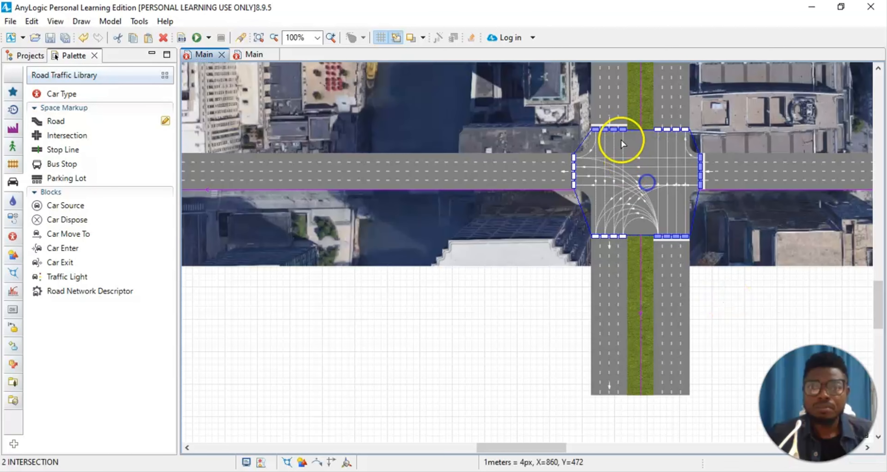
# Step: Examine the lane connectors of the southbound and westbound entry lanes at the lower intersection
pyautogui.click(621, 131)
pyautogui.click(614, 131)
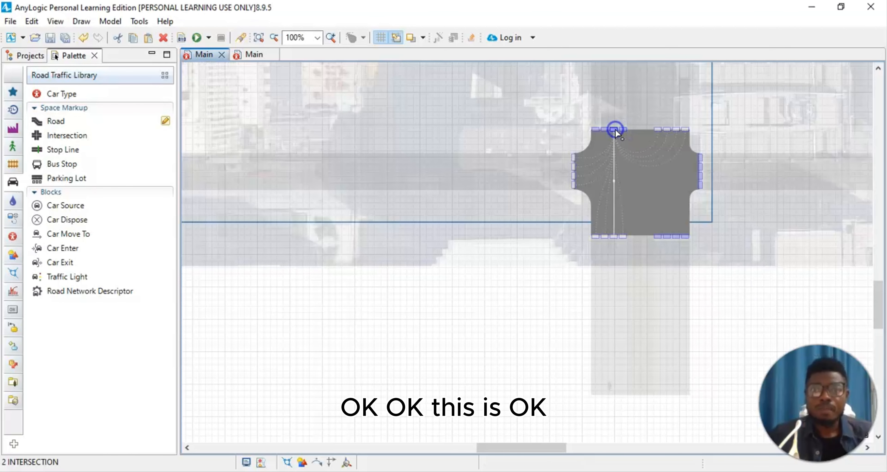
pyautogui.click(603, 129)
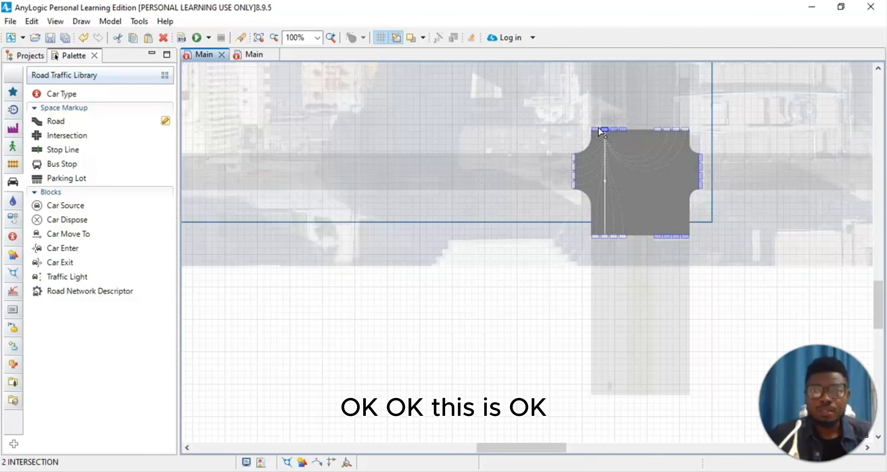
pyautogui.click(595, 129)
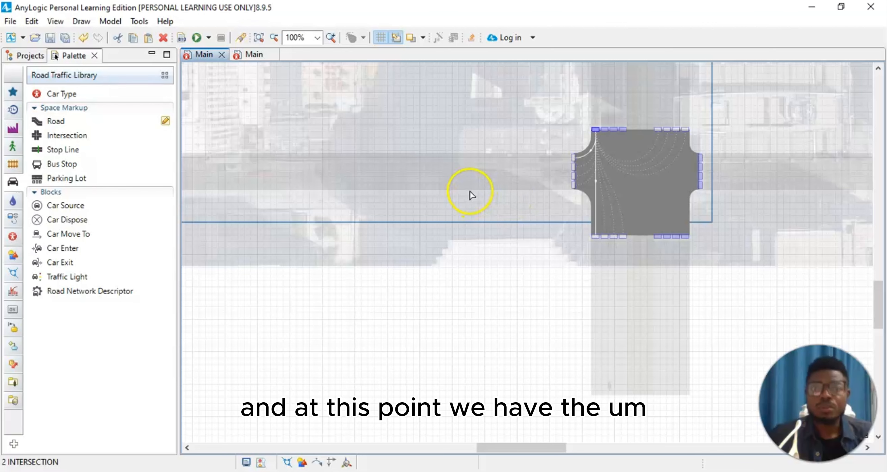
pyautogui.click(485, 308)
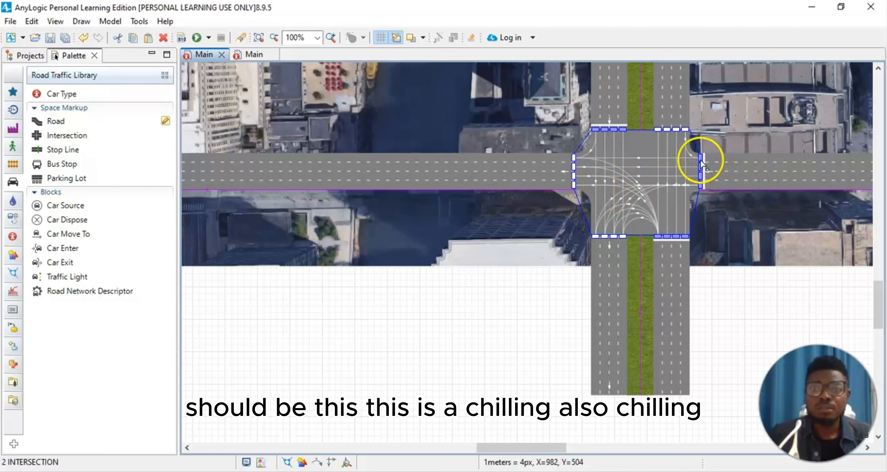
pyautogui.click(700, 167)
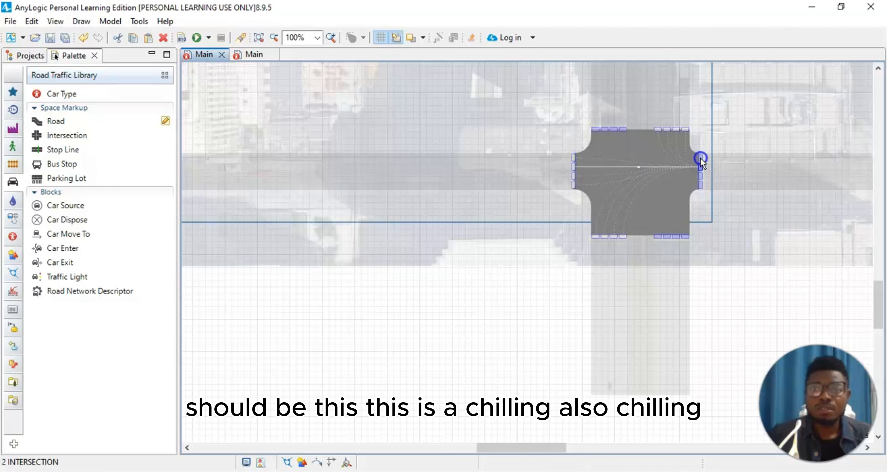
pyautogui.click(701, 159)
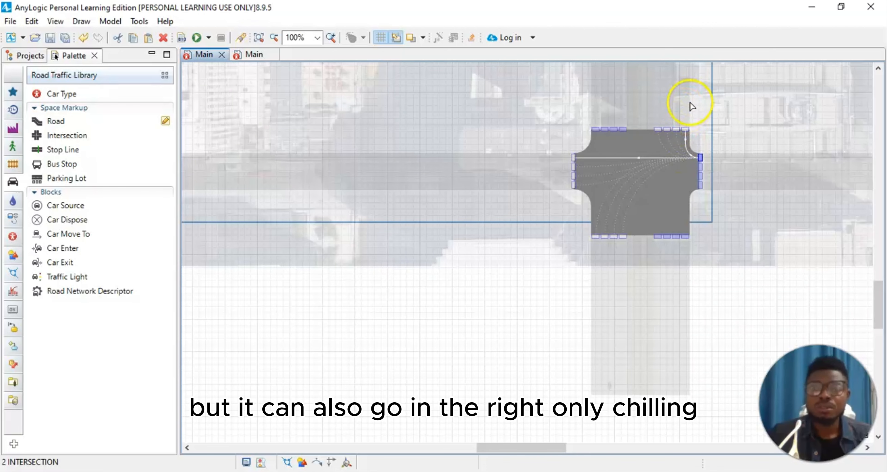
pyautogui.click(699, 177)
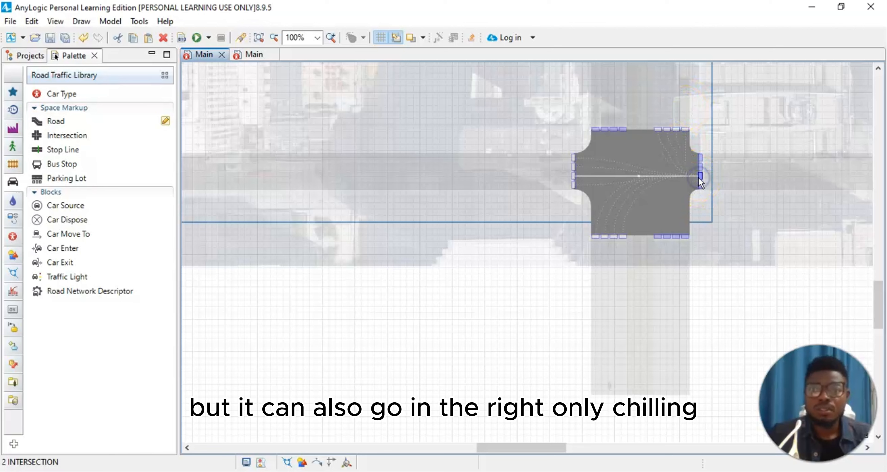
# Step: Remove the two outer left-turn connectors from the innermost westbound entry lane, keeping the two inner left turns
pyautogui.click(701, 185)
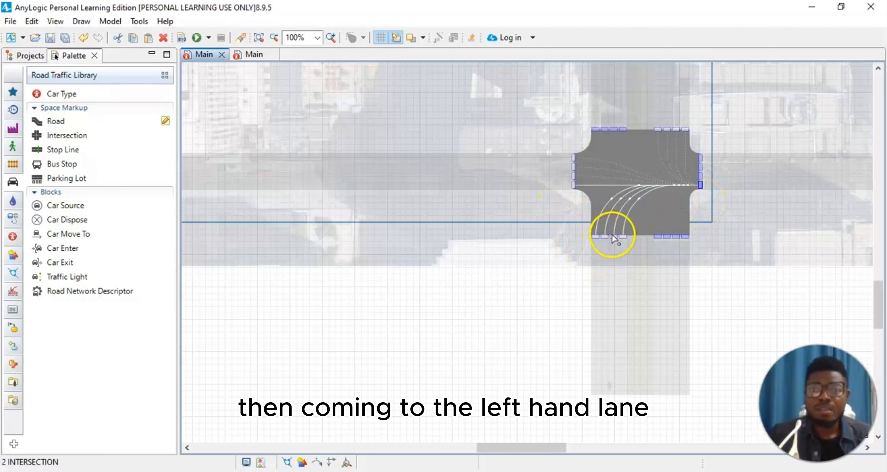
pyautogui.click(598, 225)
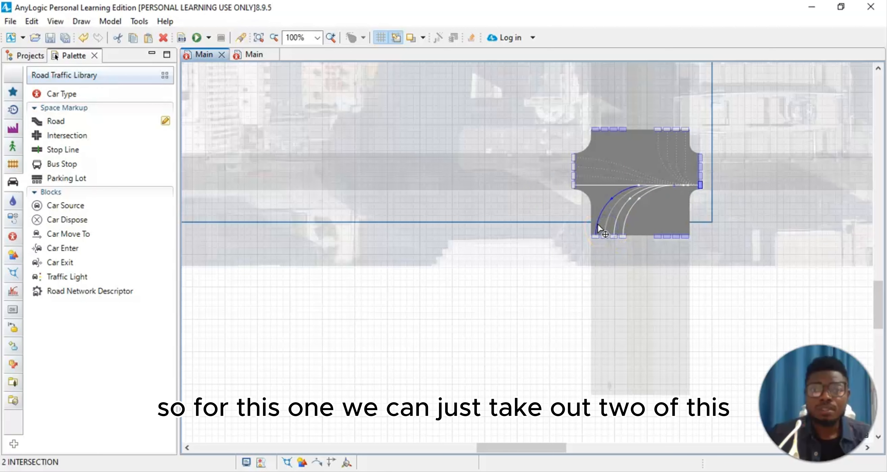
pyautogui.press('Delete')
pyautogui.click(724, 289)
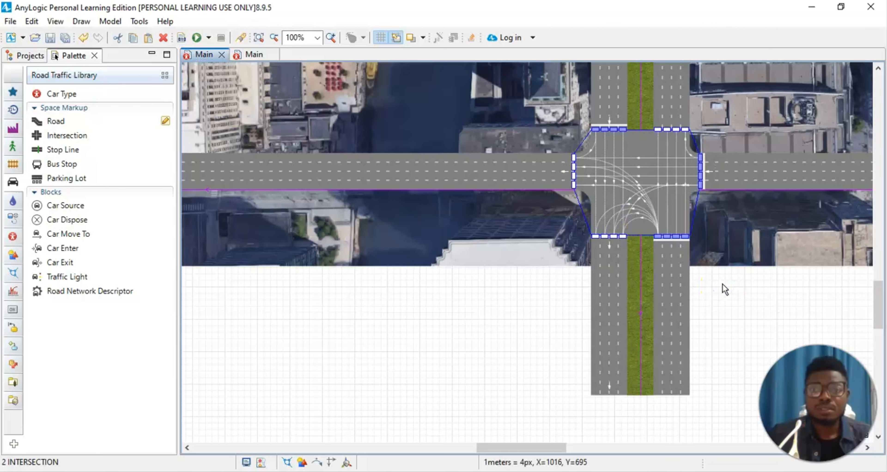
# Step: Delete all U-turn connectors and the two outer left-turn connectors from the innermost northbound entry lane of the lower intersection
pyautogui.click(685, 241)
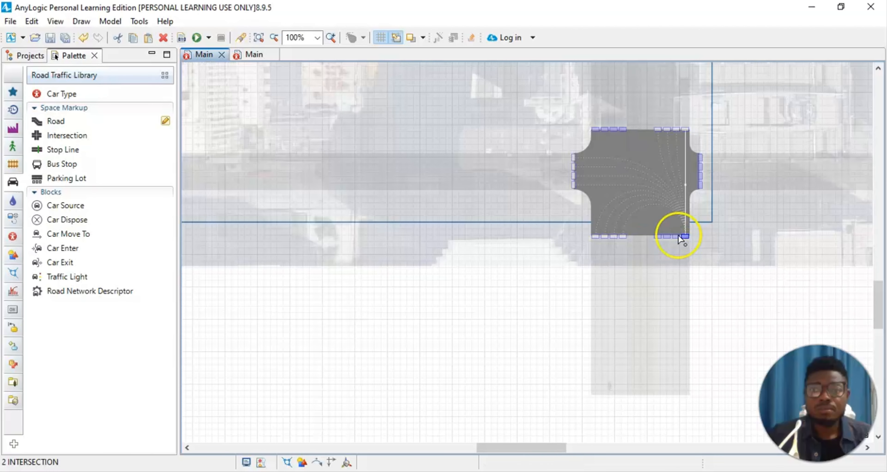
pyautogui.click(675, 236)
pyautogui.click(665, 237)
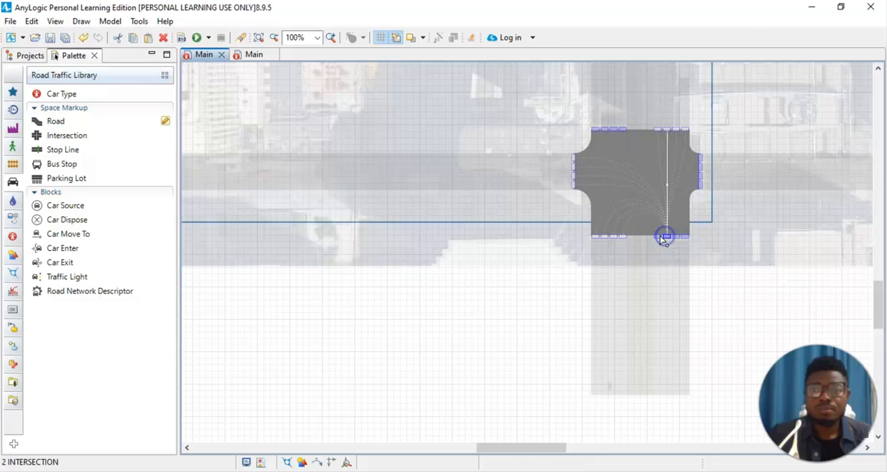
pyautogui.click(658, 236)
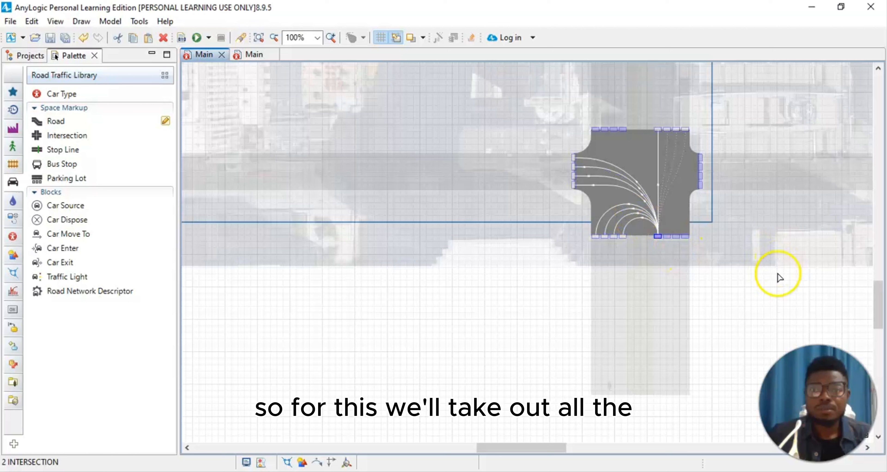
pyautogui.click(625, 217)
pyautogui.click(624, 210)
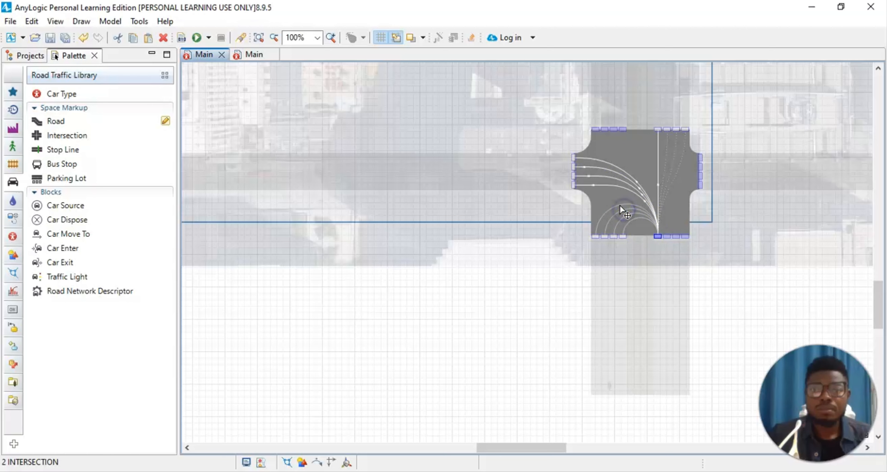
pyautogui.click(606, 165)
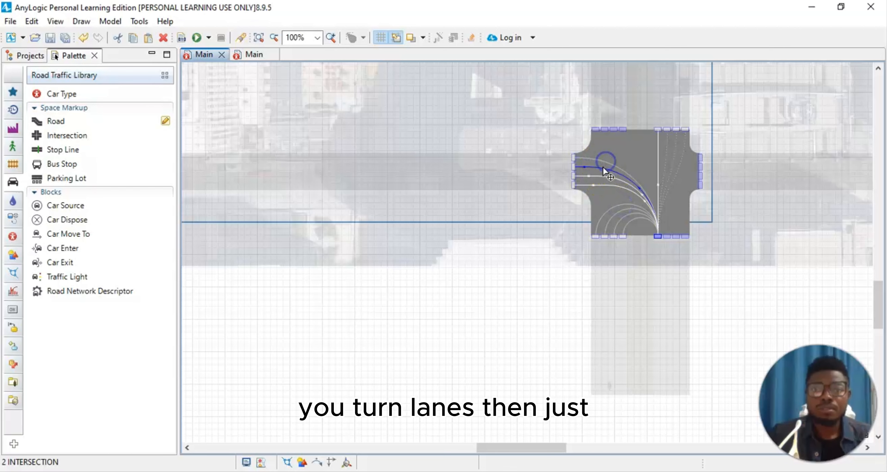
pyautogui.click(731, 299)
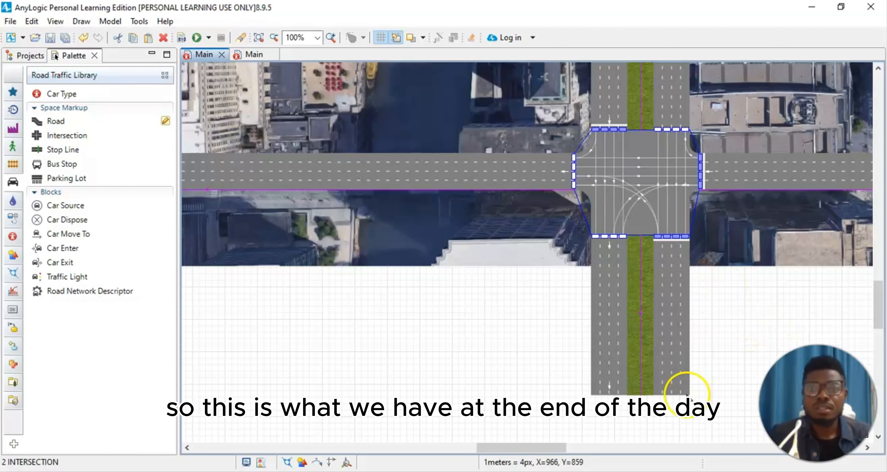
# Step: Enable a second left-turn connector from the innermost southbound entry lane onto the eastbound road at the upper intersection
pyautogui.scroll(3, 720, 374)
pyautogui.scroll(4, 720, 374)
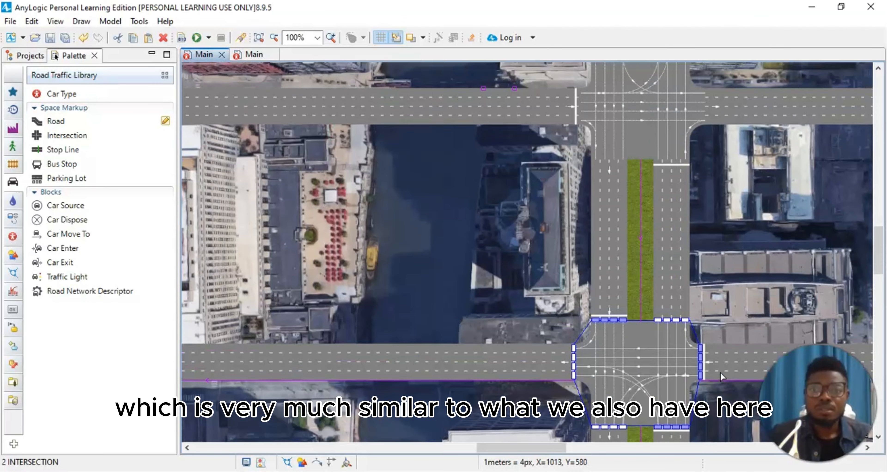
pyautogui.scroll(5, 721, 376)
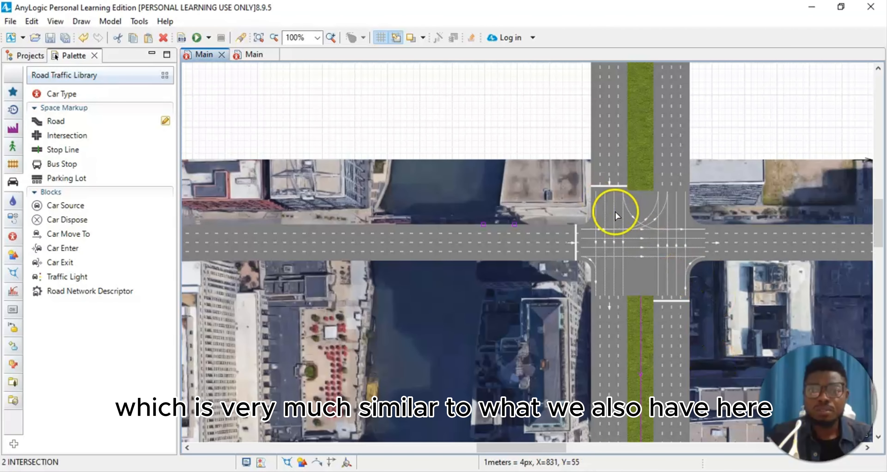
pyautogui.click(619, 187)
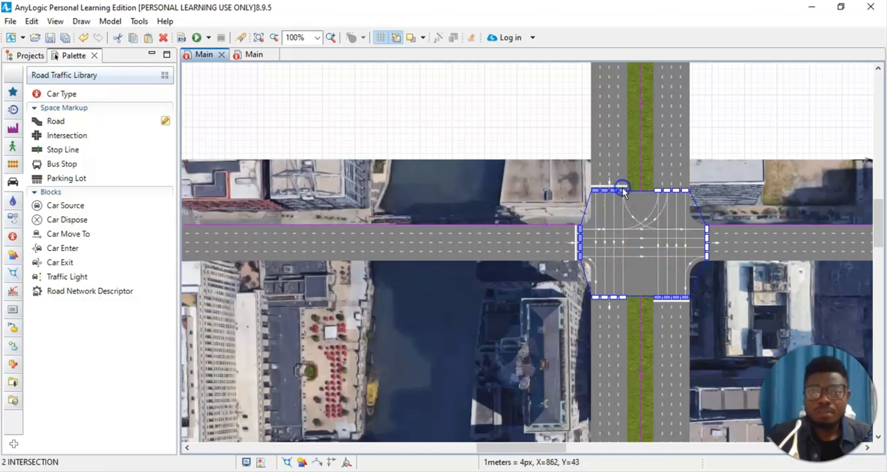
pyautogui.click(622, 188)
pyautogui.click(680, 234)
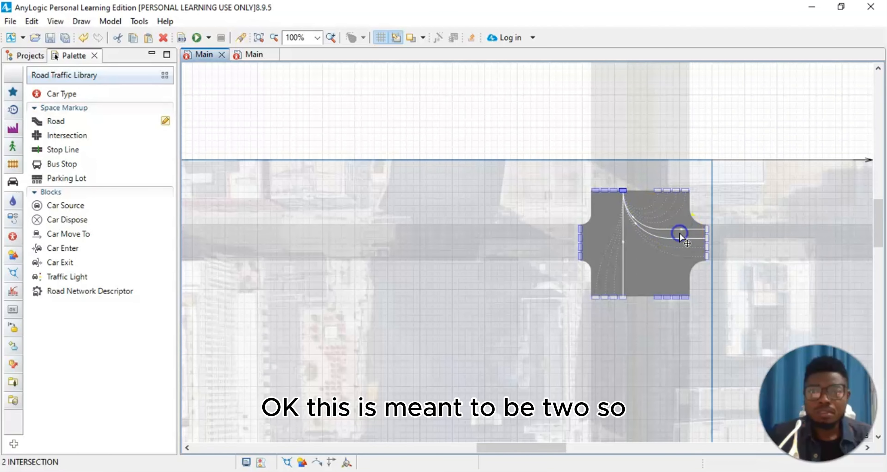
pyautogui.click(741, 301)
# Step: Review the lane connections of the upper and lower intersections along the divided north-south road
pyautogui.scroll(-2, 741, 300)
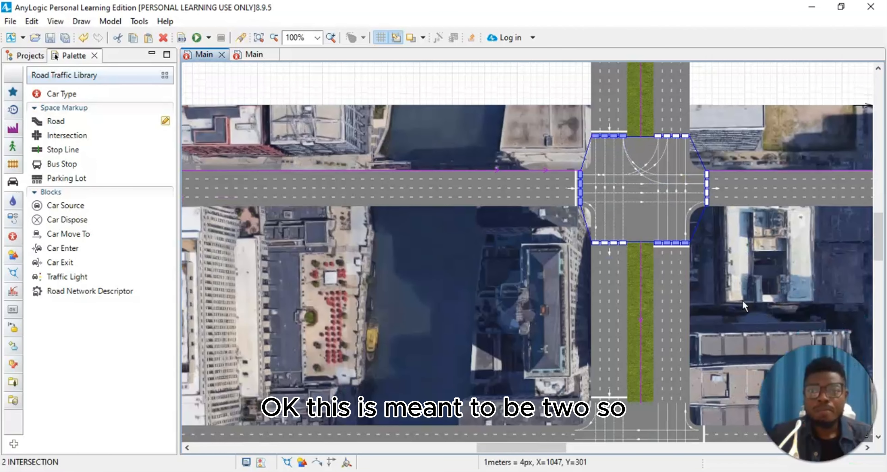
pyautogui.scroll(-3, 683, 238)
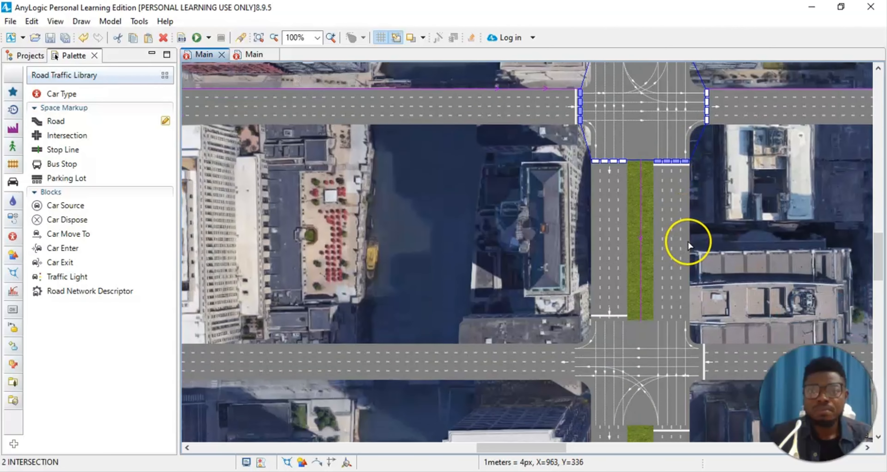
pyautogui.scroll(-2, 687, 241)
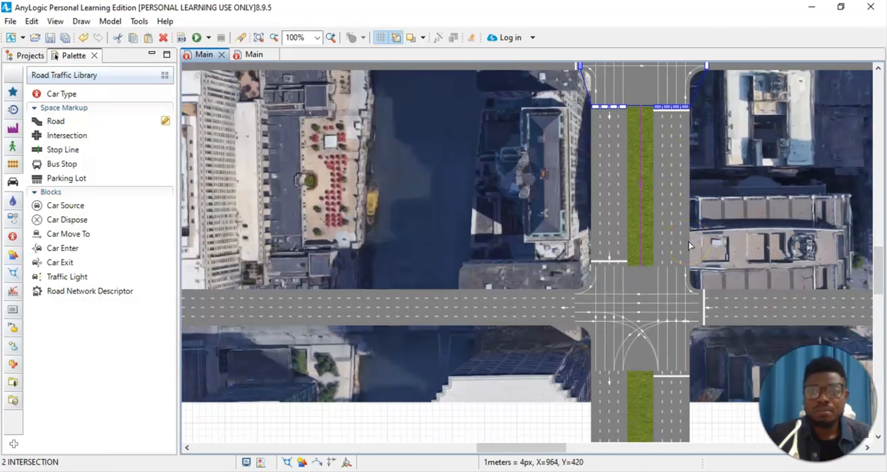
pyautogui.scroll(-1, 737, 338)
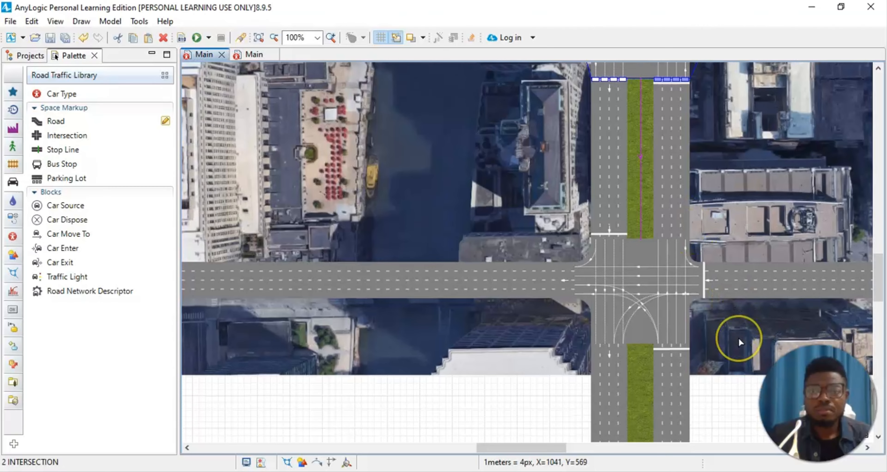
pyautogui.scroll(-3, 738, 338)
pyautogui.scroll(1, 744, 336)
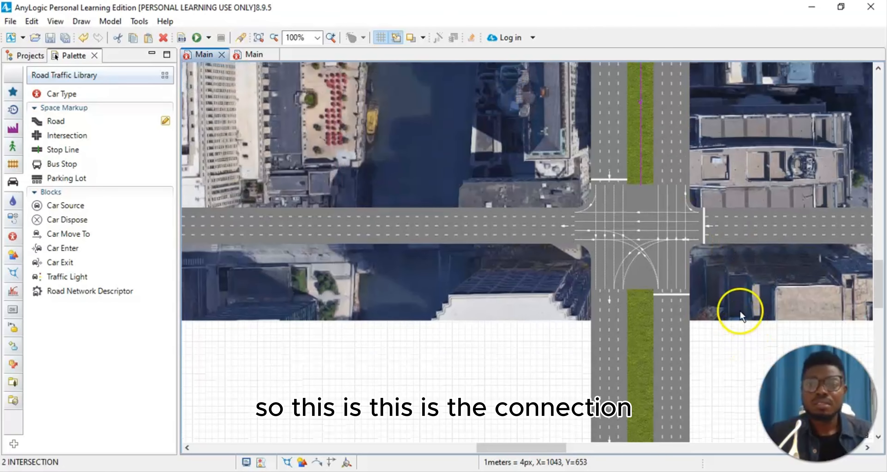
pyautogui.scroll(7, 740, 313)
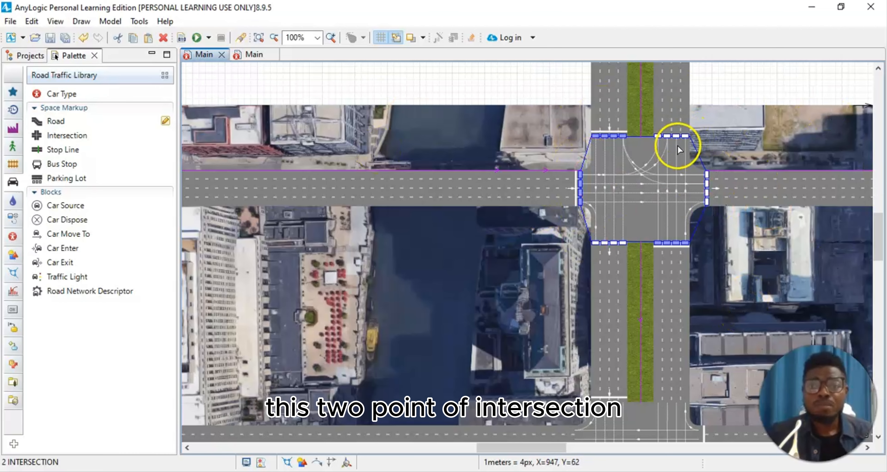
pyautogui.scroll(-1, 677, 146)
pyautogui.scroll(-7, 638, 173)
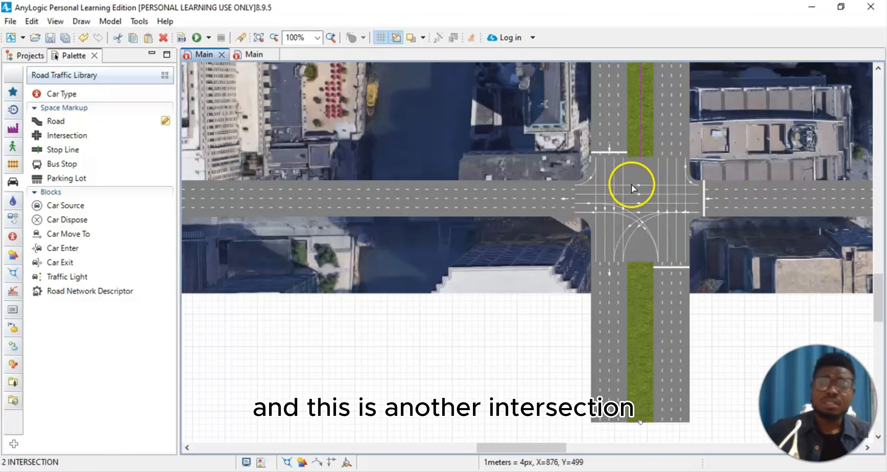
# Step: Extend the divided road below the lower intersection by moving its free end further south
pyautogui.scroll(-7, 630, 185)
pyautogui.scroll(-1, 634, 241)
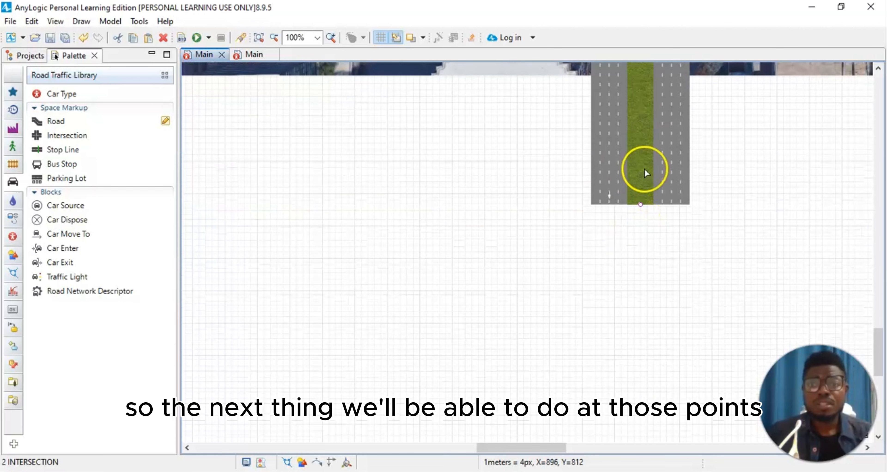
pyautogui.click(645, 168)
pyautogui.moveTo(640, 204); pyautogui.dragTo(640, 265)
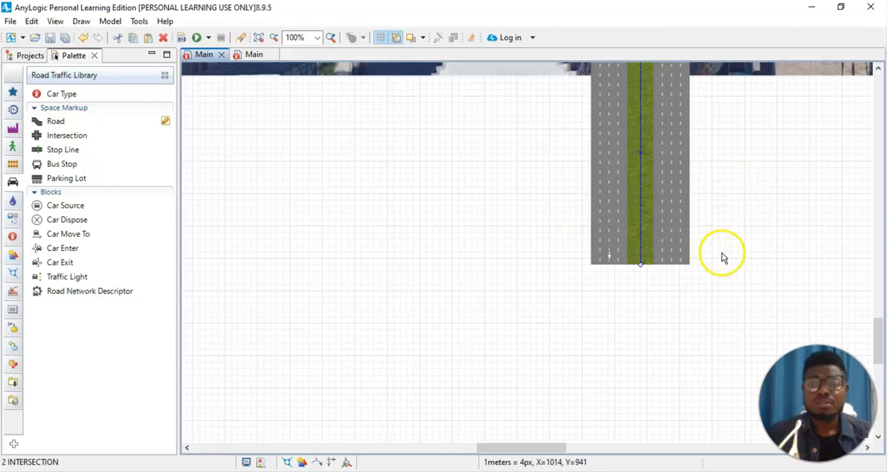
# Step: Extend the divided road above the upper intersection by moving its free end further north
pyautogui.scroll(3, 722, 254)
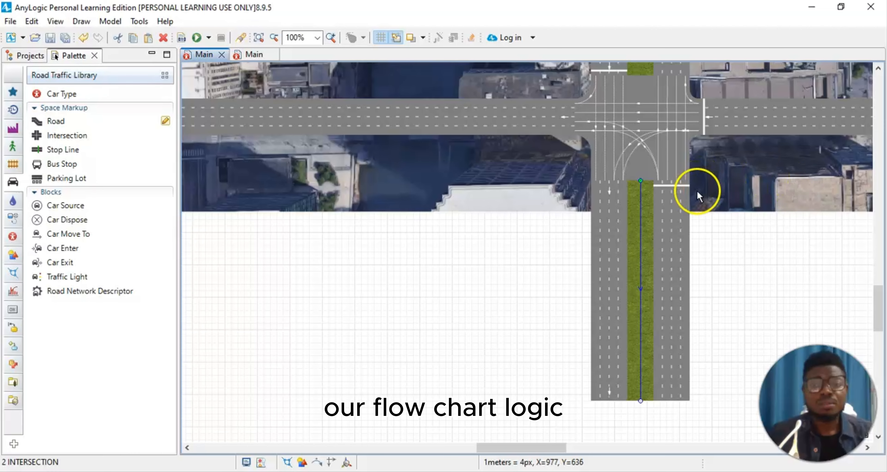
pyautogui.scroll(5, 713, 219)
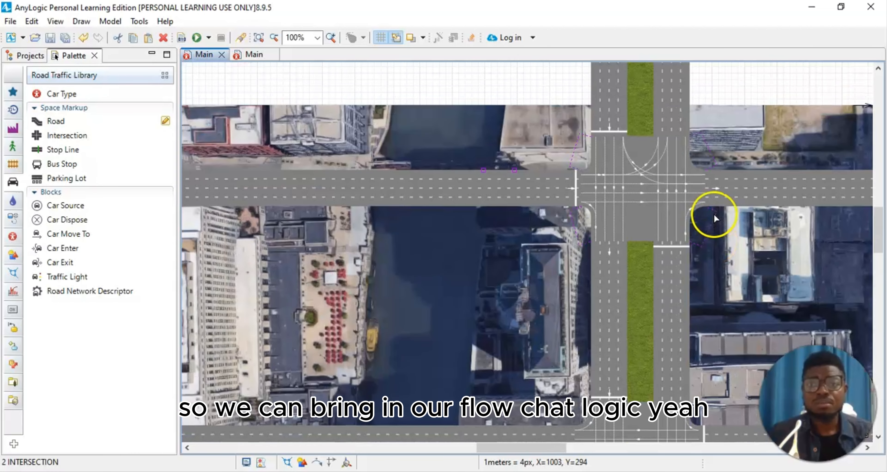
pyautogui.scroll(10, 713, 216)
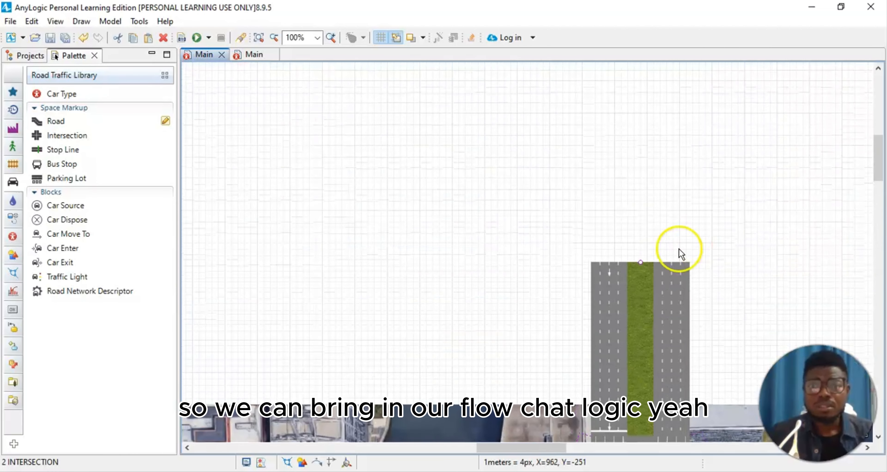
pyautogui.click(643, 266)
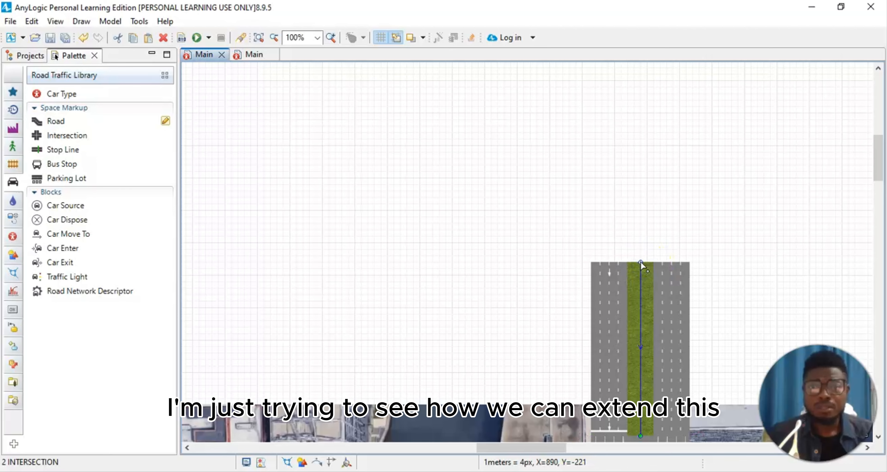
pyautogui.moveTo(641, 262); pyautogui.dragTo(640, 216)
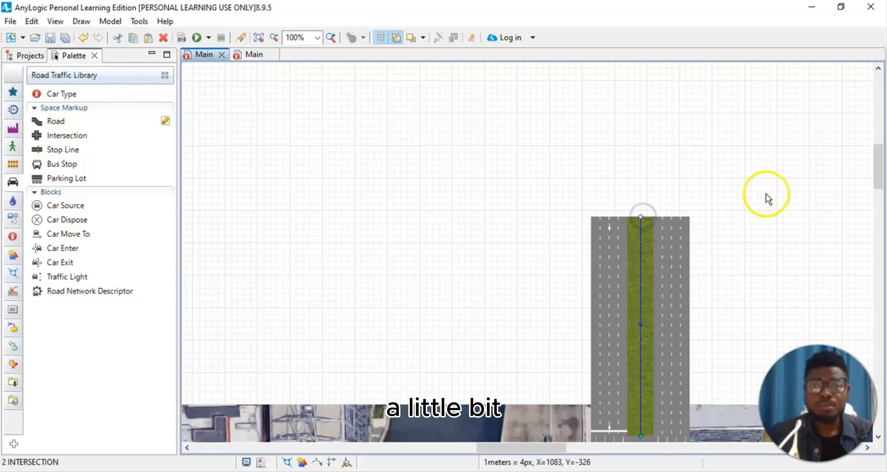
pyautogui.scroll(-10, 766, 197)
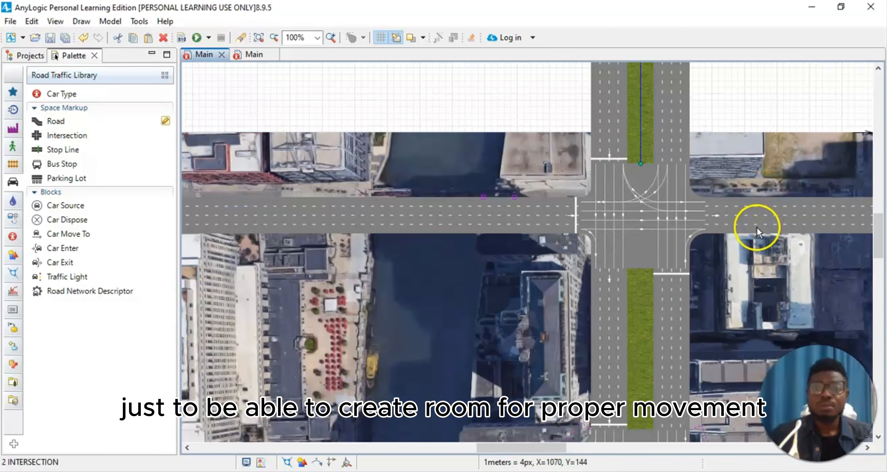
# Step: Review the whole road network at 50% zoom, covering both intersections and the extended ends of the divided road
pyautogui.scroll(-15, 756, 228)
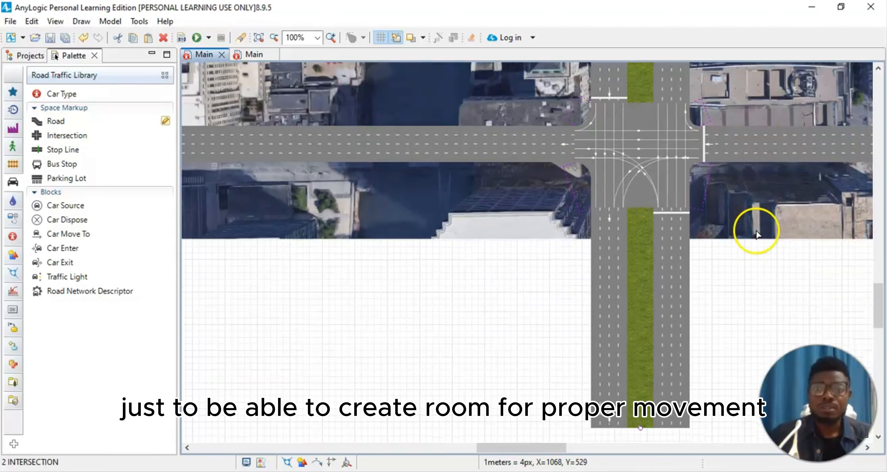
pyautogui.scroll(-11, 756, 230)
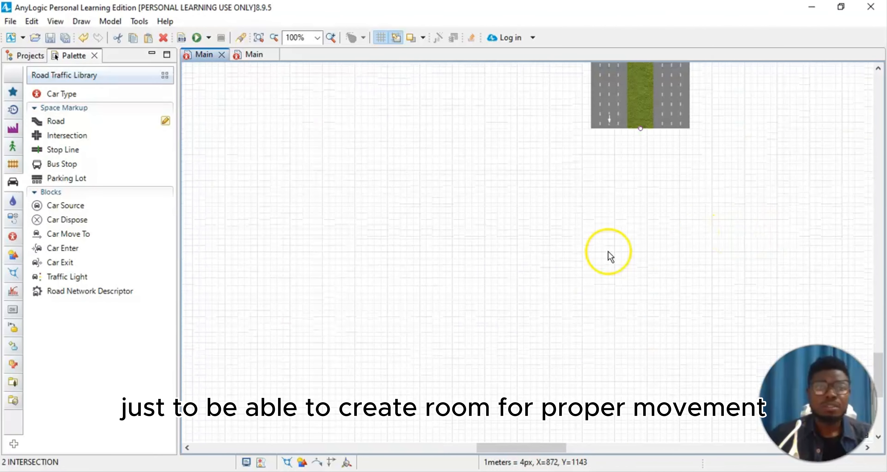
pyautogui.click(316, 38)
pyautogui.click(305, 87)
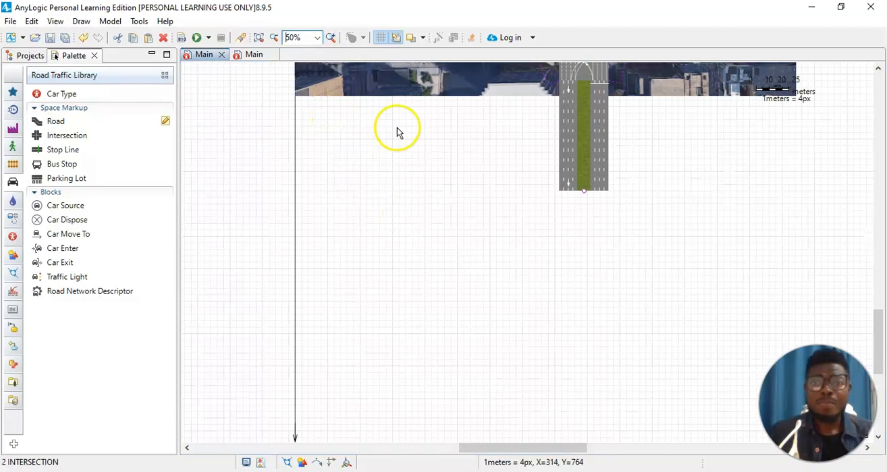
pyautogui.scroll(7, 451, 172)
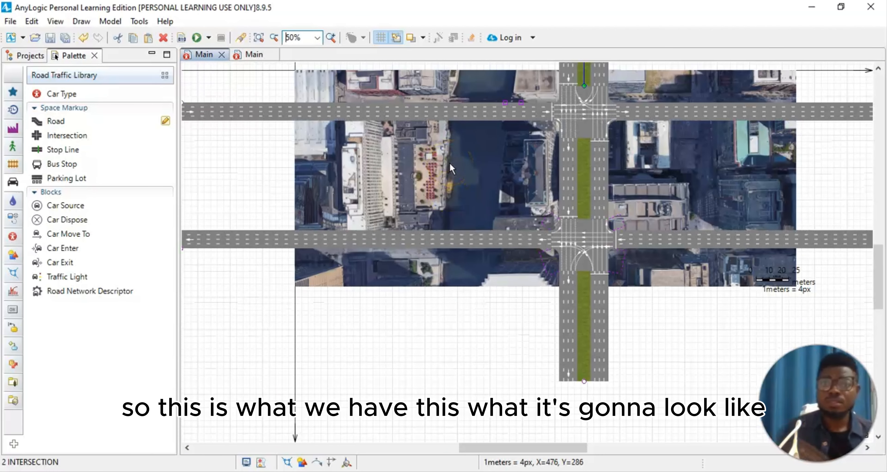
pyautogui.scroll(4, 843, 172)
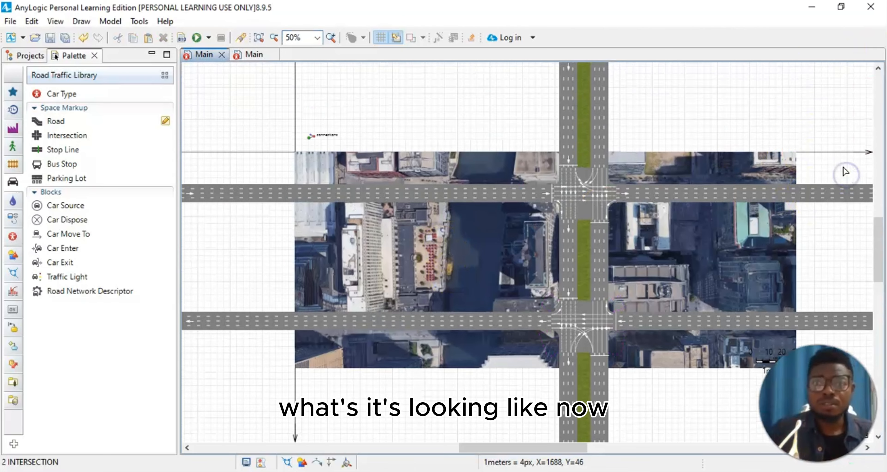
pyautogui.scroll(-2, 831, 145)
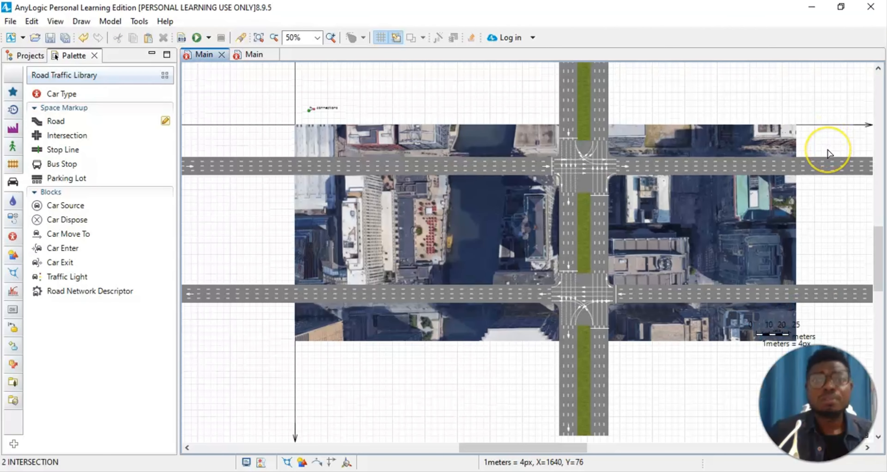
pyautogui.scroll(3, 828, 152)
# Step: Add a Car Source block on the empty canvas south of the road network, west of the divided road
pyautogui.scroll(-9, 829, 154)
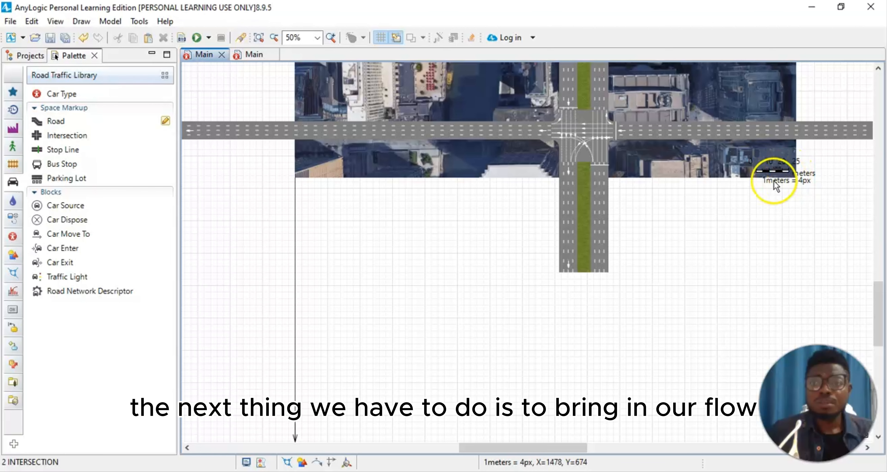
pyautogui.scroll(-3, 739, 185)
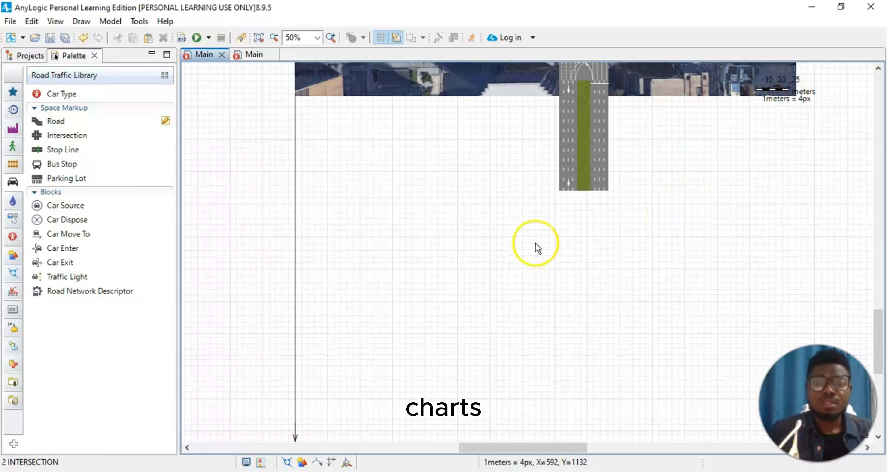
pyautogui.scroll(-1, 606, 241)
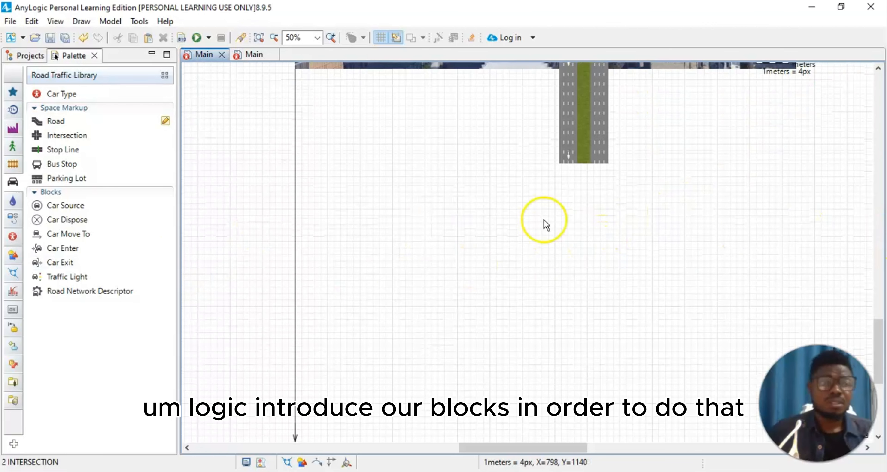
pyautogui.scroll(-2, 223, 238)
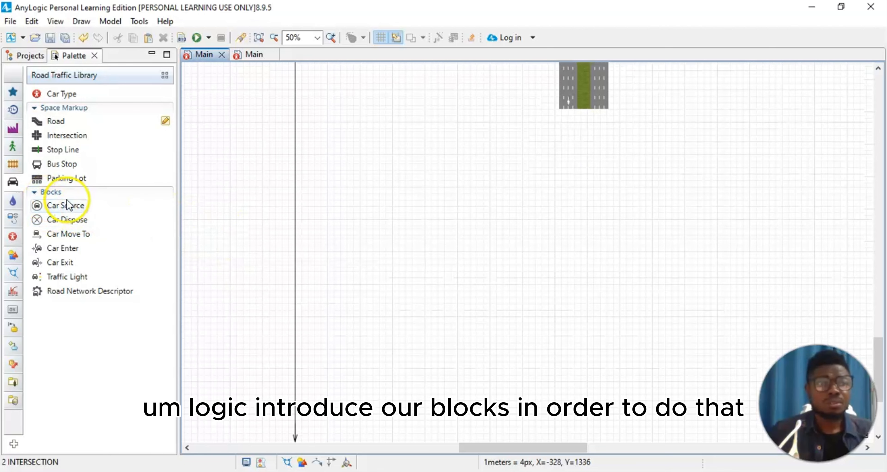
pyautogui.moveTo(70, 211); pyautogui.dragTo(412, 260)
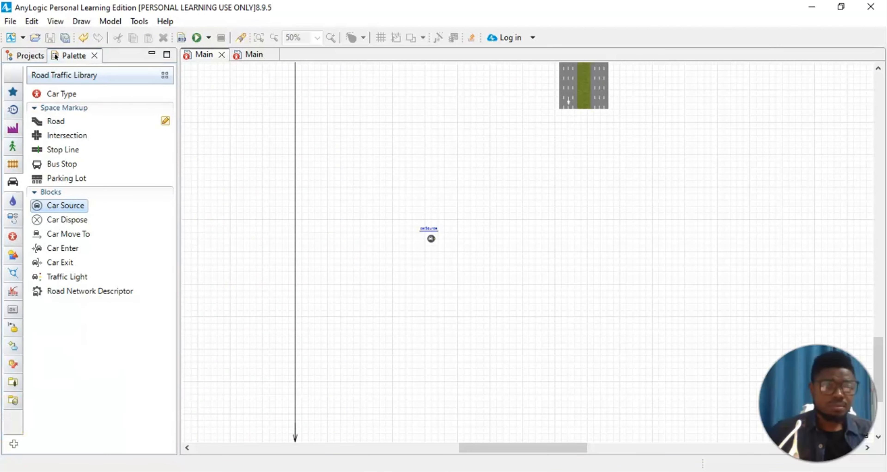
pyautogui.click(318, 38)
pyautogui.click(301, 104)
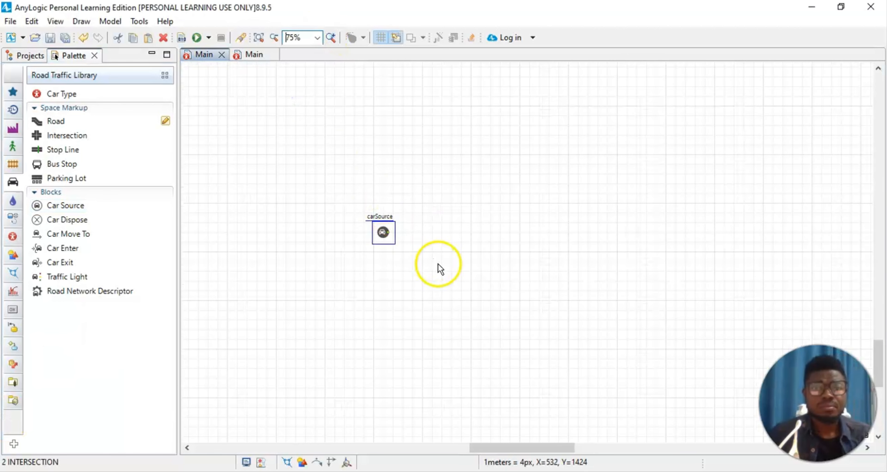
pyautogui.scroll(1, 438, 264)
pyautogui.click(317, 38)
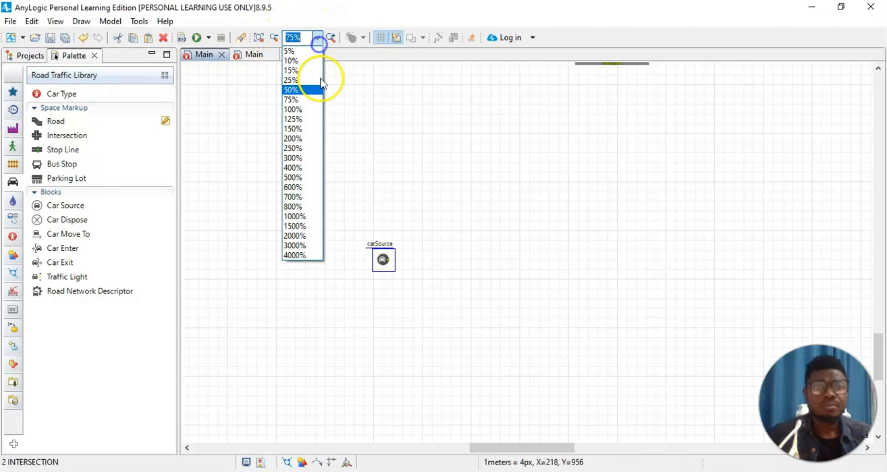
pyautogui.click(306, 110)
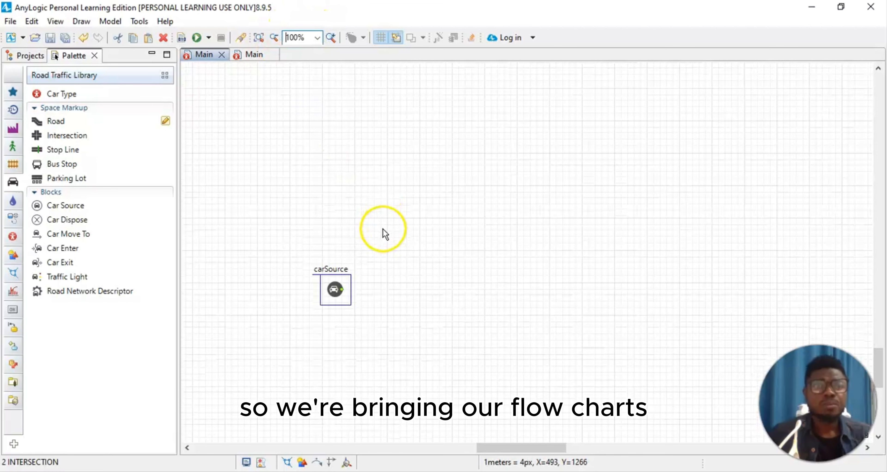
# Step: Examine the left-turn, through and right-turn connectors of each westbound entry lane at the lower intersection
pyautogui.scroll(-4, 387, 228)
pyautogui.scroll(4, 395, 217)
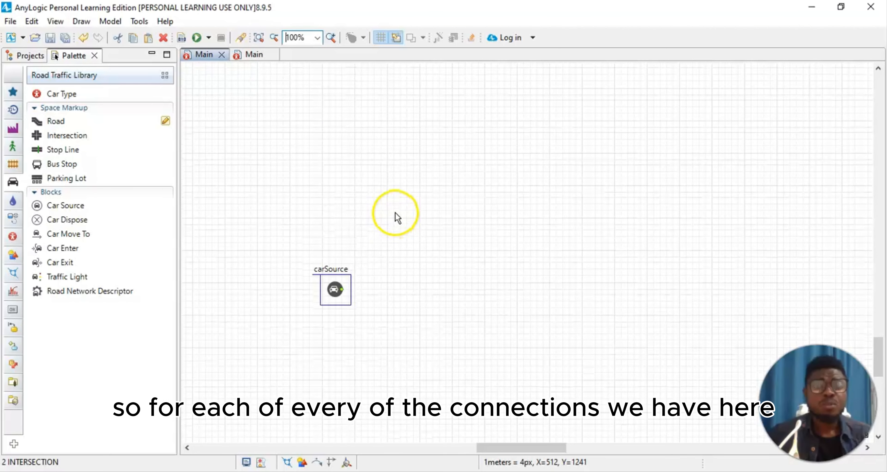
pyautogui.scroll(8, 395, 213)
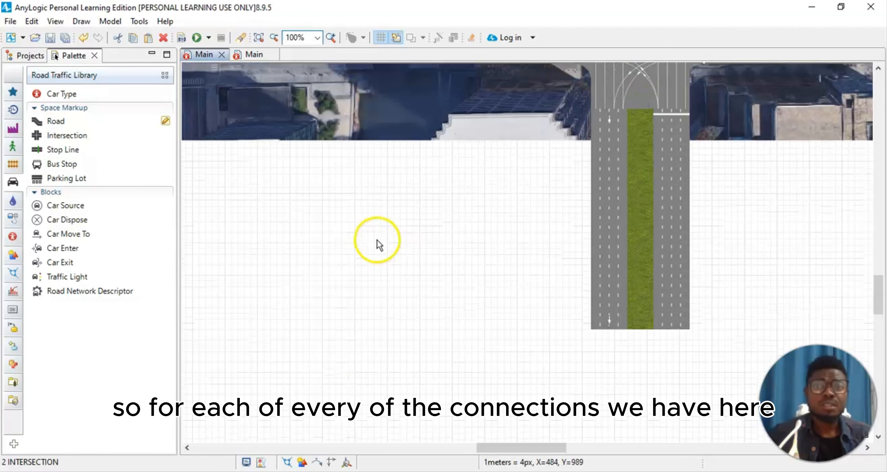
pyautogui.scroll(7, 379, 245)
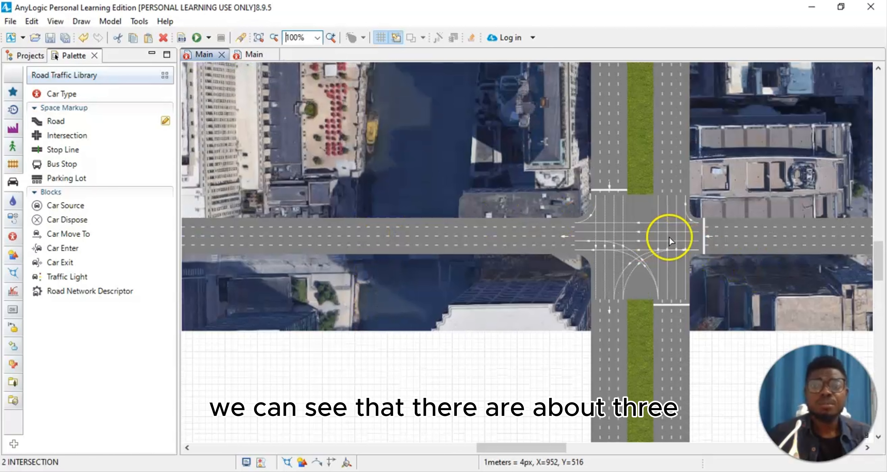
pyautogui.click(706, 246)
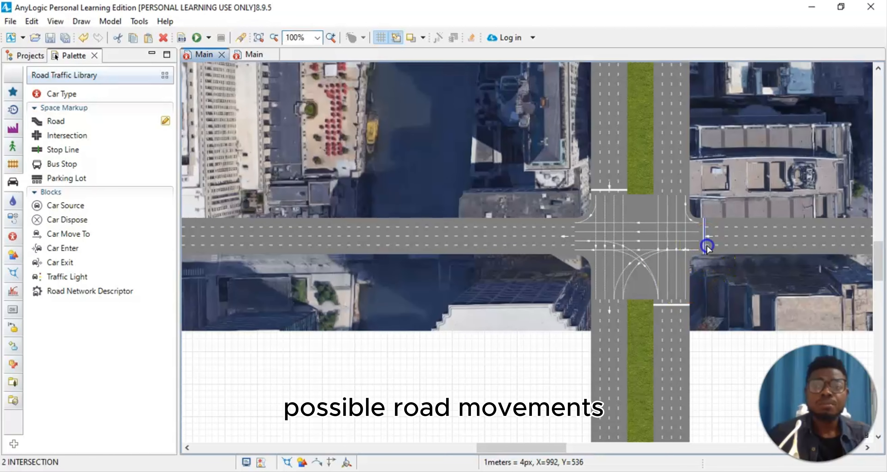
pyautogui.click(668, 247)
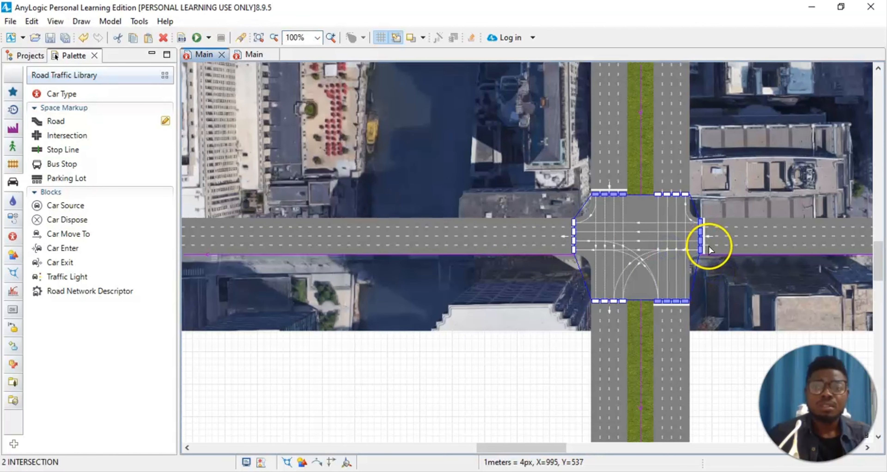
pyautogui.click(701, 249)
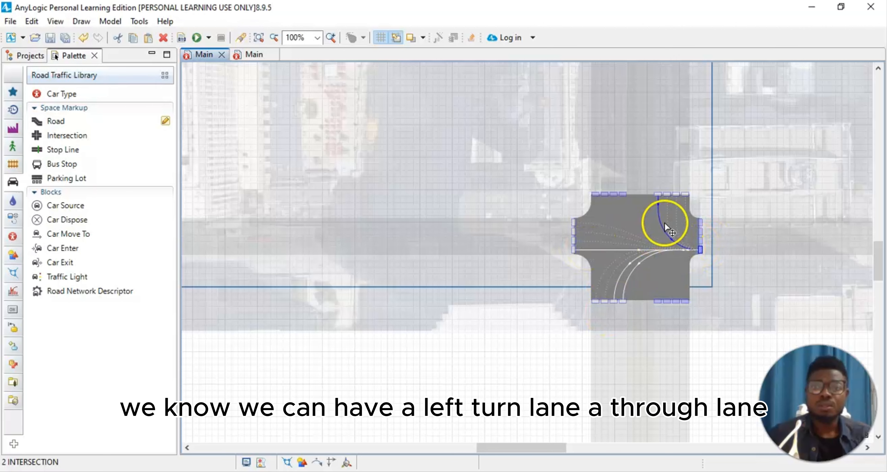
pyautogui.click(702, 240)
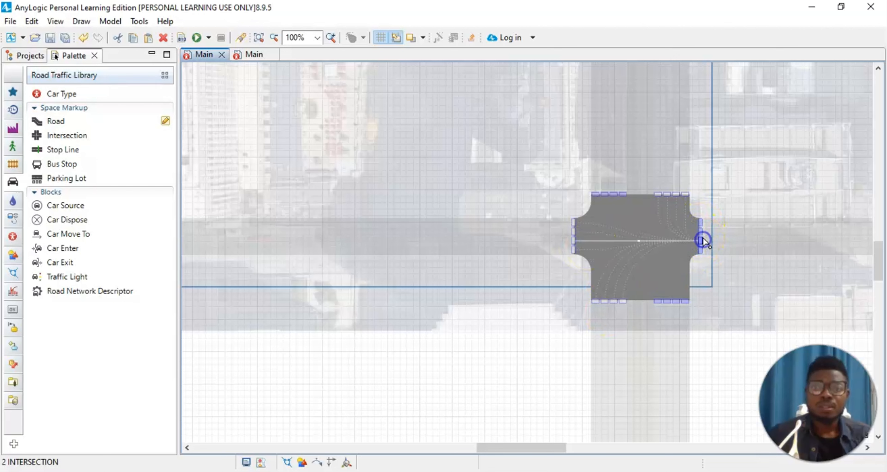
pyautogui.click(702, 233)
pyautogui.click(699, 224)
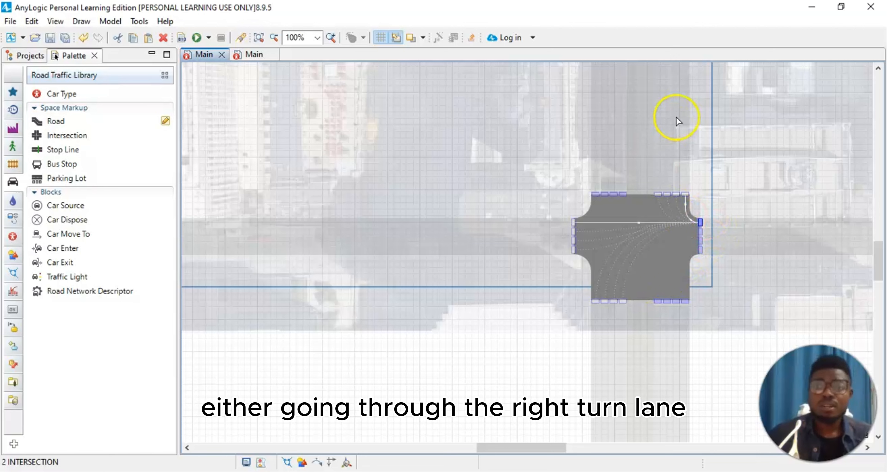
pyautogui.click(700, 250)
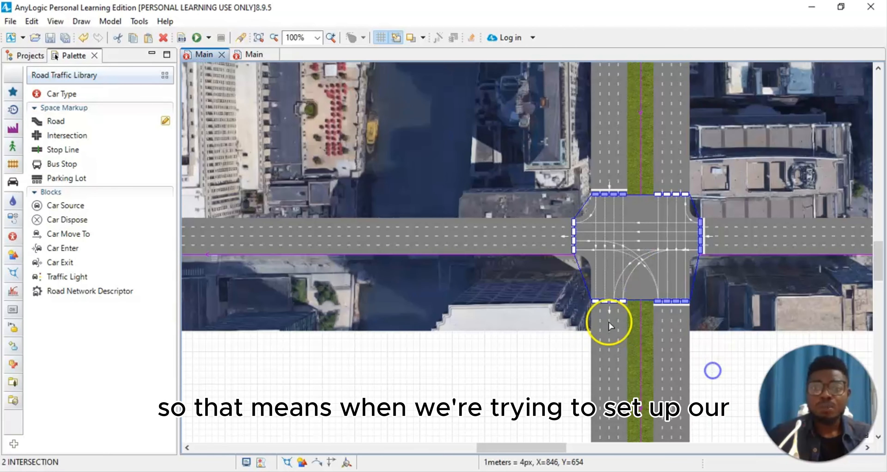
# Step: Add a Select Output5 block from the Process Modeling Library to the right of the carSource block
pyautogui.scroll(-6, 486, 330)
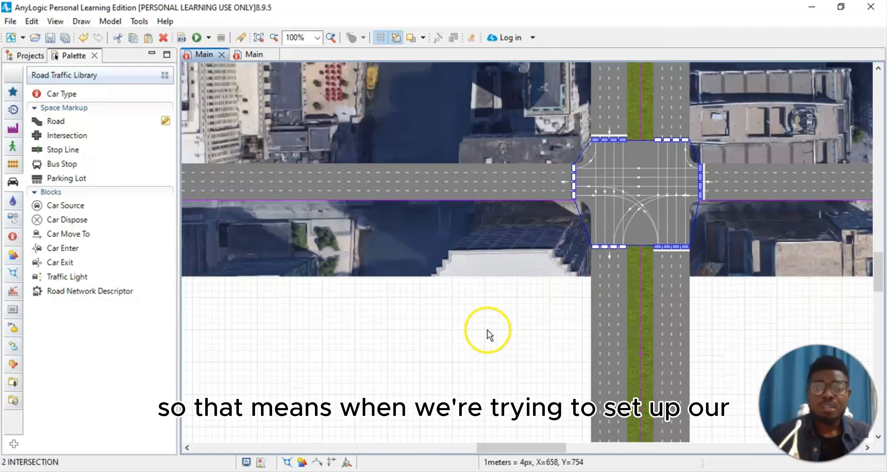
pyautogui.scroll(-8, 486, 327)
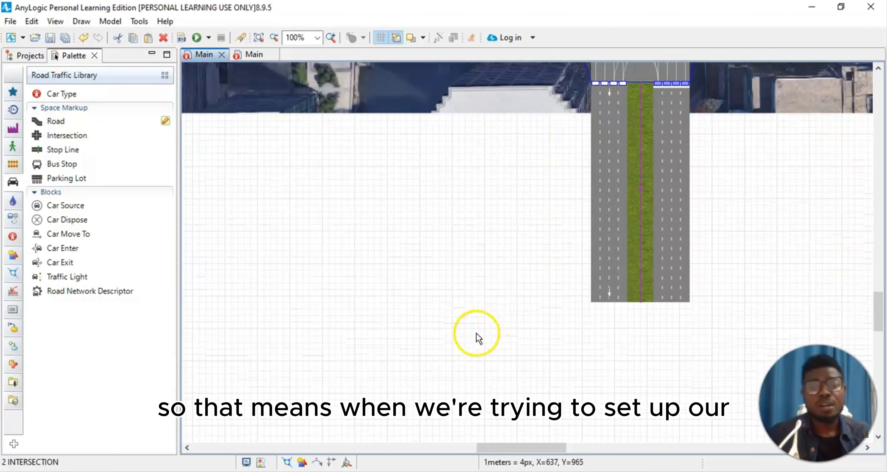
pyautogui.scroll(-3, 476, 332)
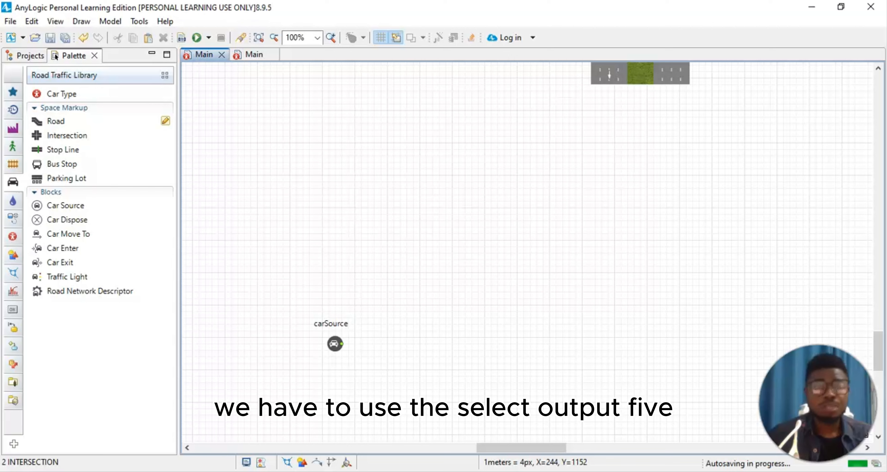
pyautogui.moveTo(16, 93)
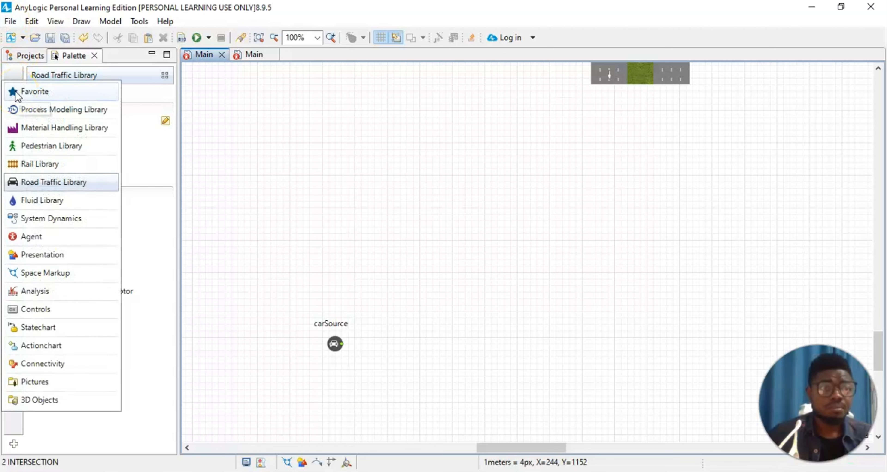
pyautogui.click(38, 107)
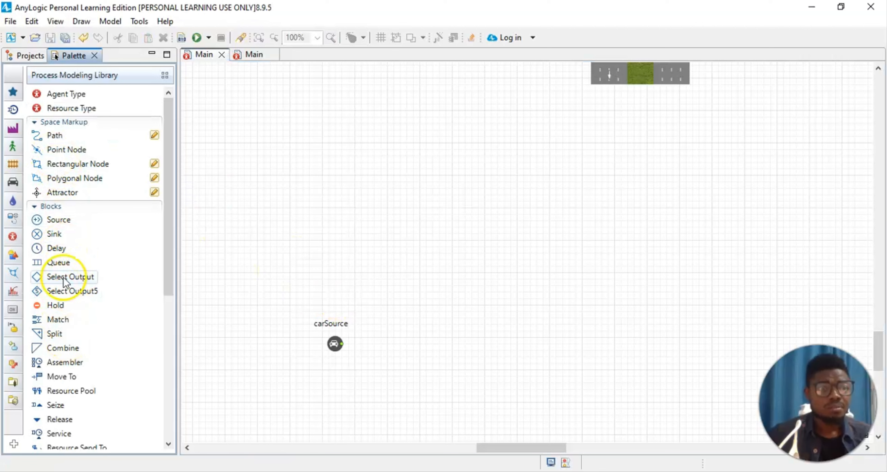
pyautogui.moveTo(71, 291); pyautogui.dragTo(419, 362)
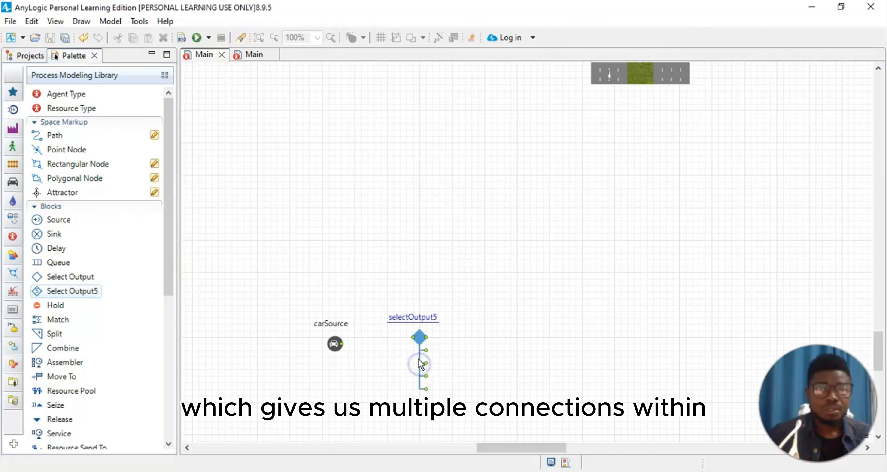
pyautogui.click(487, 307)
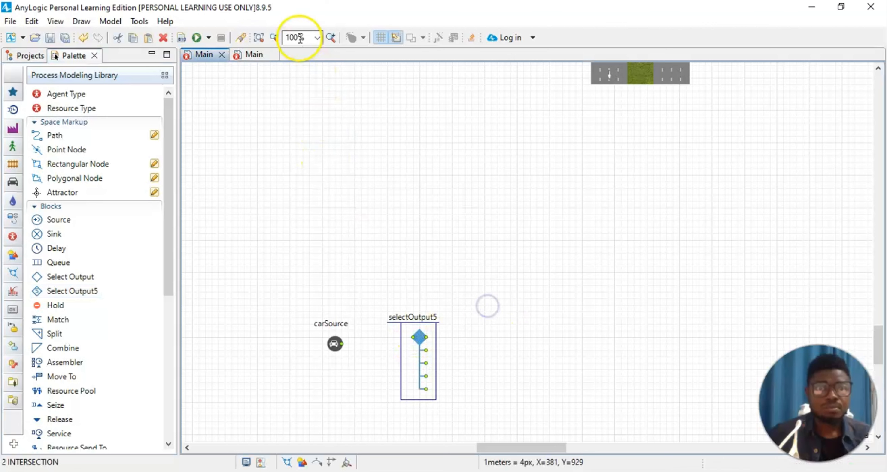
# Step: Move the carSource block up slightly so its output port lines up with the Select Output5 block's input
pyautogui.click(316, 42)
pyautogui.click(307, 119)
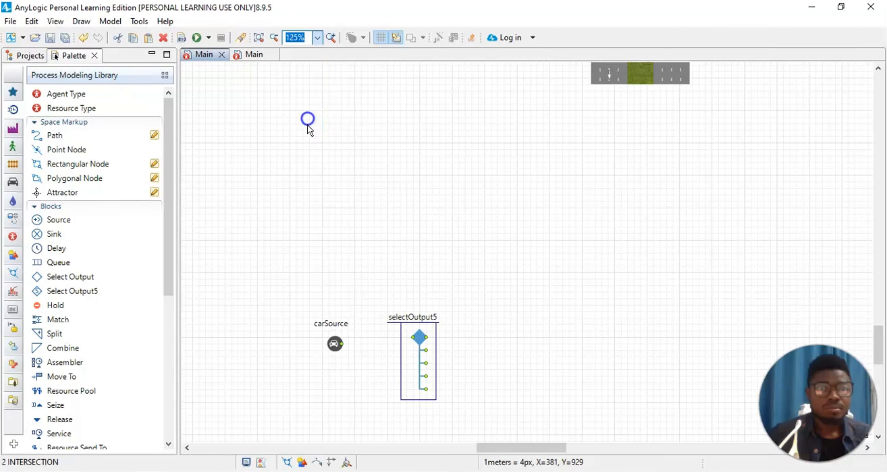
pyautogui.click(296, 312)
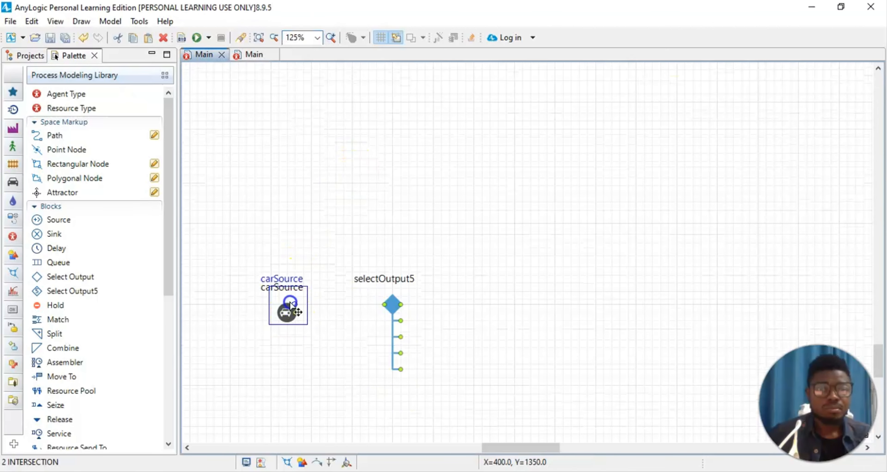
pyautogui.click(447, 302)
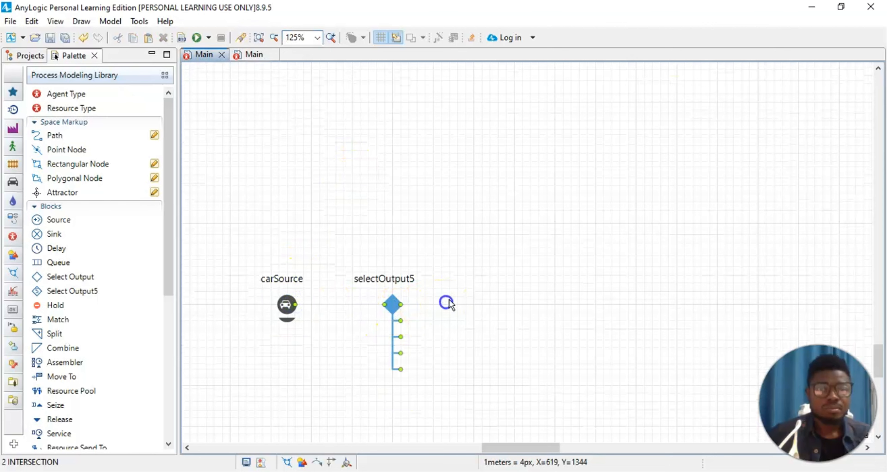
# Step: Add a Car Dispose block from the Road Traffic Library to the right of selectOutput5, level with its diamond
pyautogui.click(13, 185)
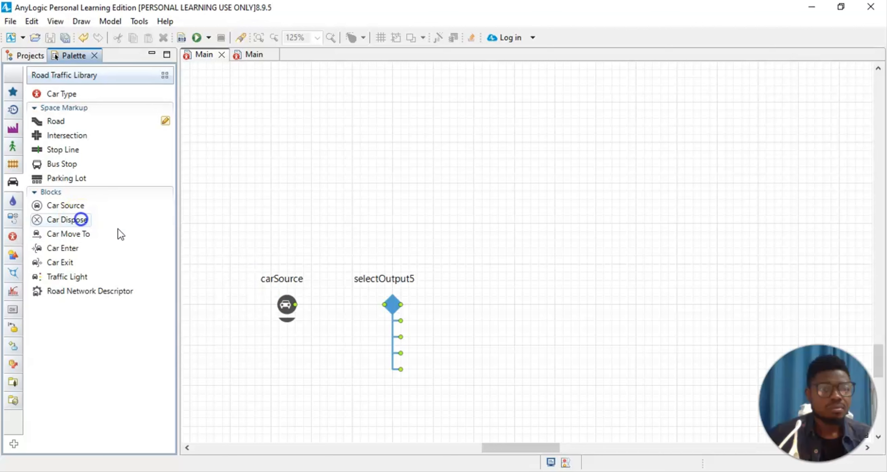
pyautogui.moveTo(65, 221); pyautogui.dragTo(526, 316)
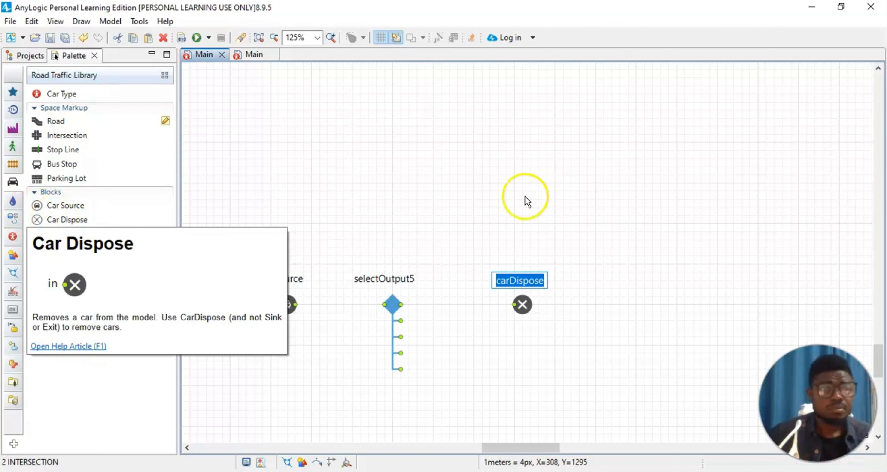
# Step: Add a second Car Dispose block to the right of the first one, level with it
pyautogui.click(236, 184)
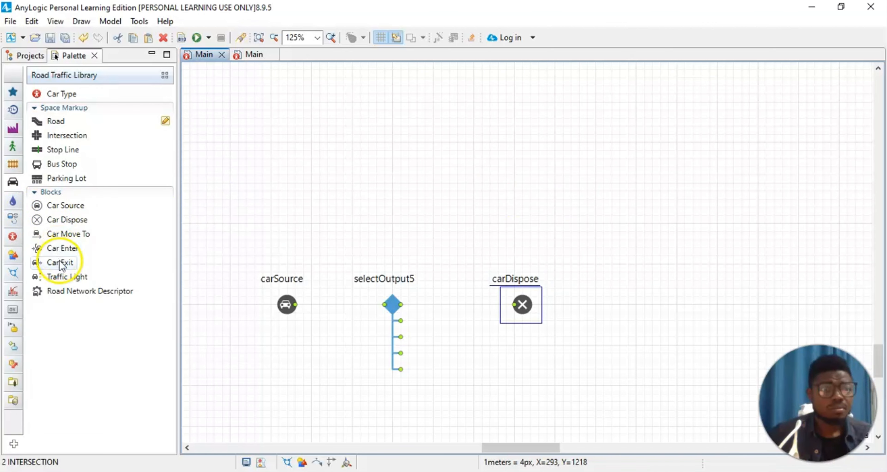
pyautogui.moveTo(60, 221); pyautogui.dragTo(669, 286)
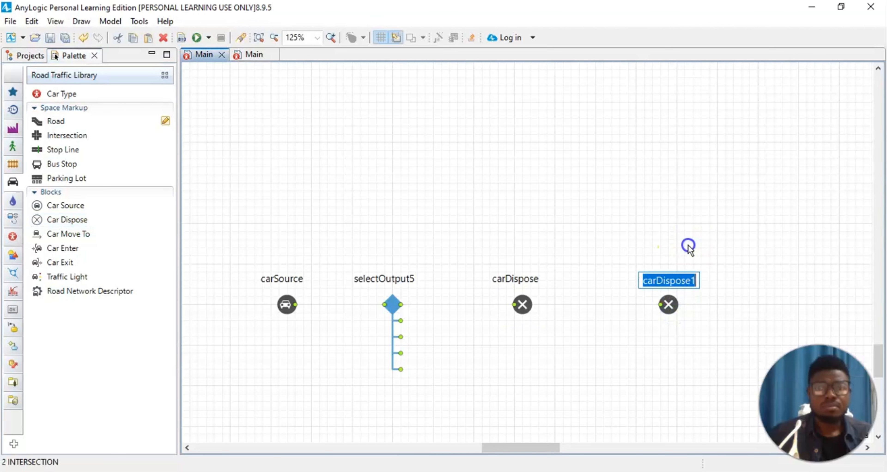
pyautogui.click(667, 206)
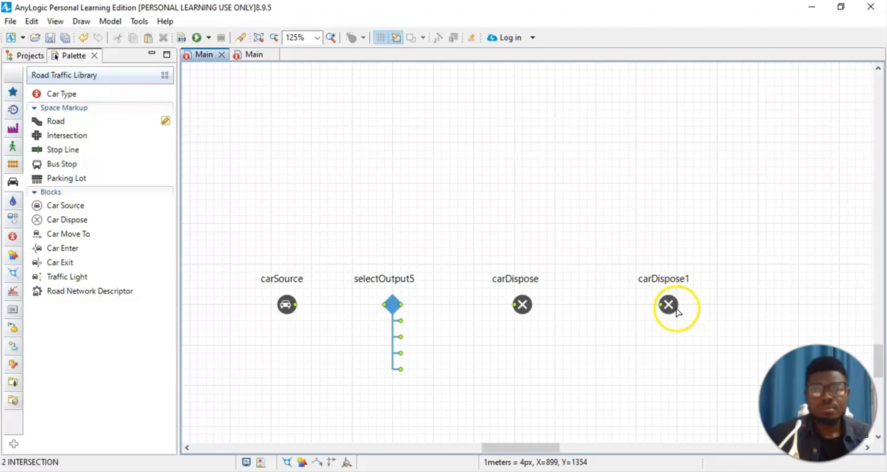
pyautogui.moveTo(675, 308); pyautogui.dragTo(691, 310)
pyautogui.click(647, 212)
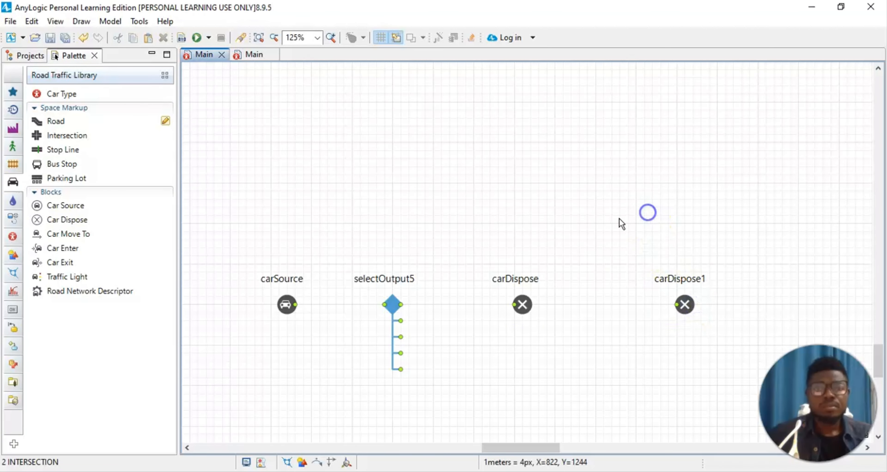
# Step: Connect carSource's output to selectOutput5's input, and selectOutput5's uppermost output to the adjacent carDispose block
pyautogui.scroll(-1, 398, 263)
pyautogui.click(297, 279)
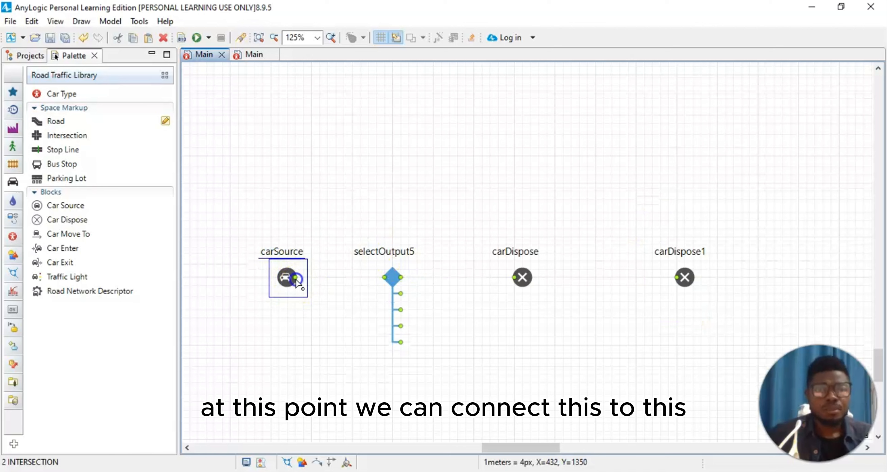
pyautogui.moveTo(296, 278); pyautogui.dragTo(385, 279)
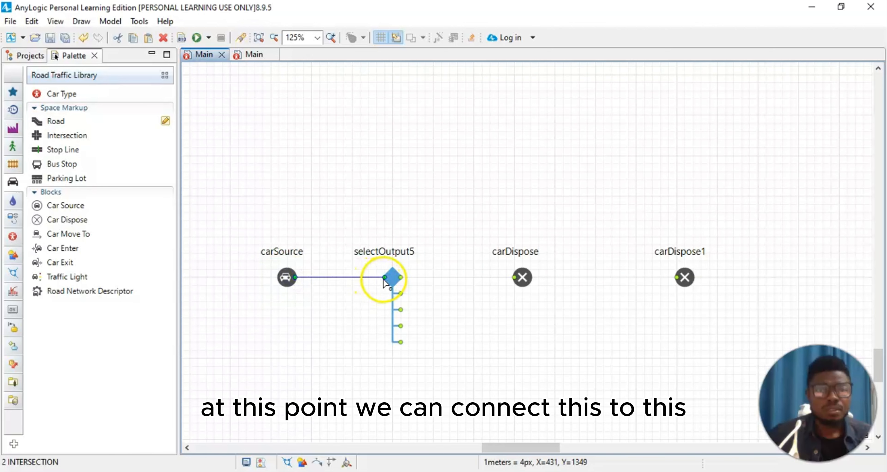
pyautogui.click(426, 287)
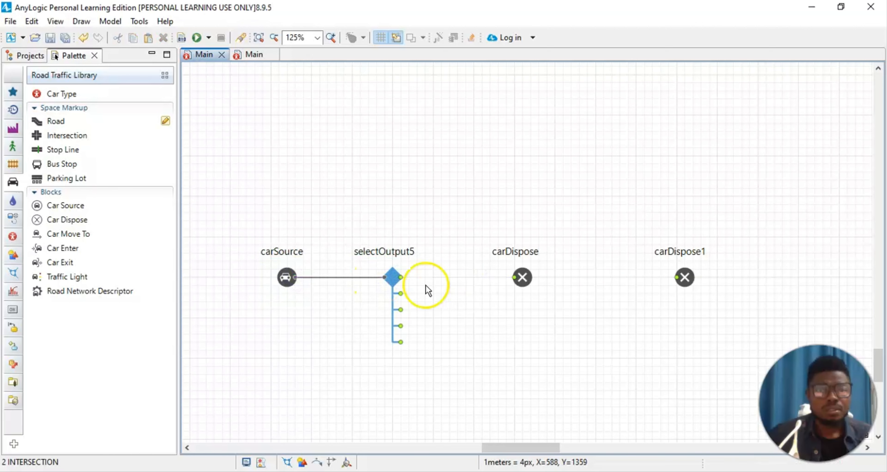
pyautogui.click(401, 278)
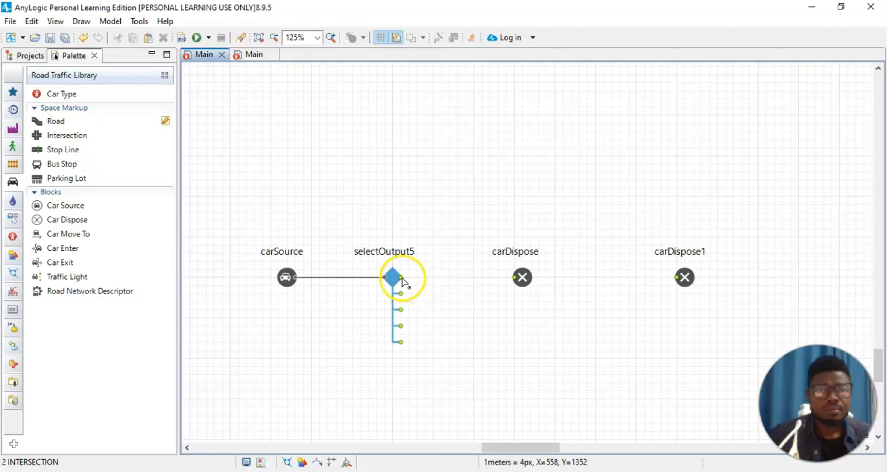
pyautogui.moveTo(401, 278); pyautogui.dragTo(516, 277)
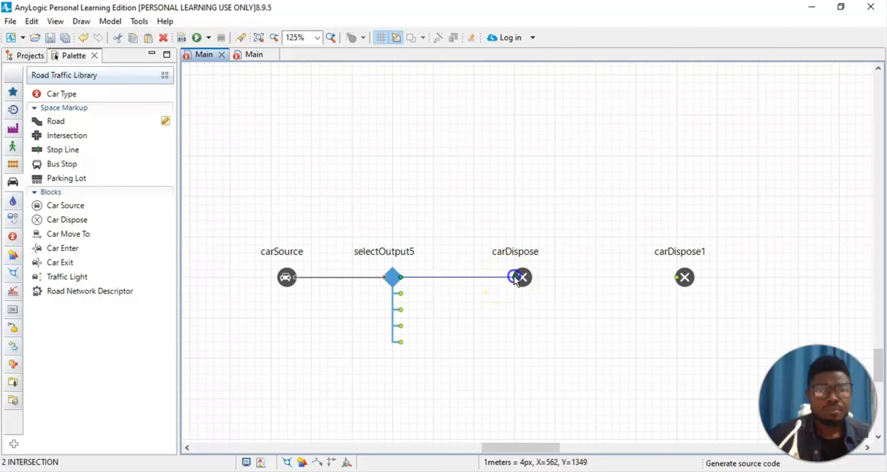
pyautogui.click(527, 283)
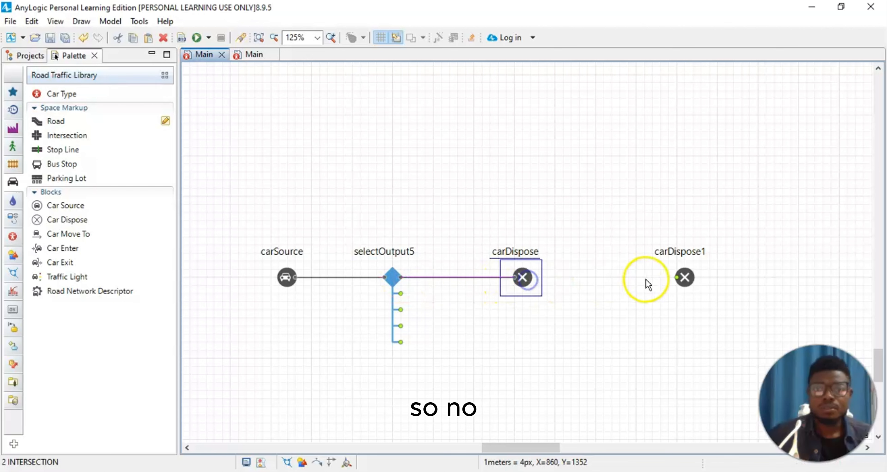
# Step: Delete the unconnected carDispose1 block and move carDispose farther right along its connector to make room between the blocks
pyautogui.click(675, 279)
pyautogui.press('Delete')
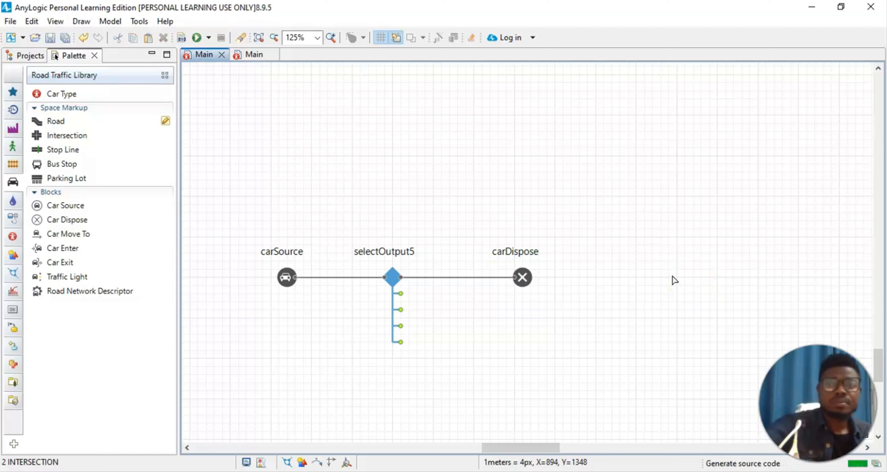
pyautogui.moveTo(523, 278); pyautogui.dragTo(738, 282)
pyautogui.click(588, 340)
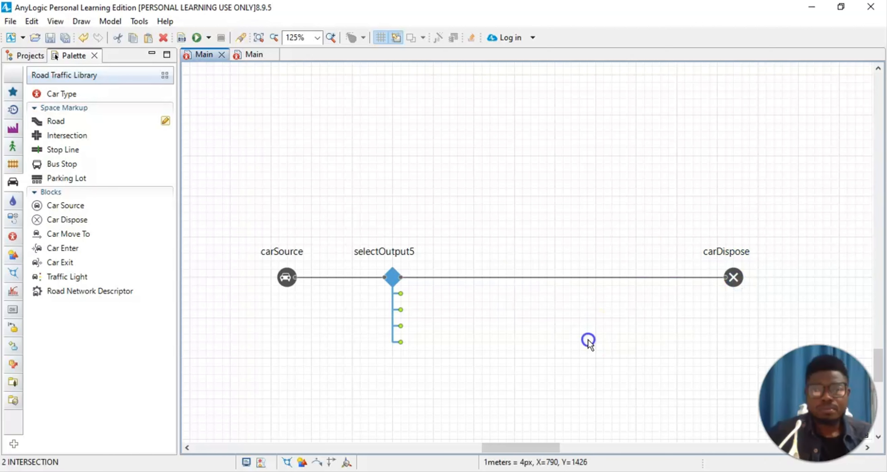
# Step: Insert a Car Move To block into the connector between selectOutput5 and carDispose, and add a second one below that connector
pyautogui.moveTo(68, 234); pyautogui.dragTo(238, 236)
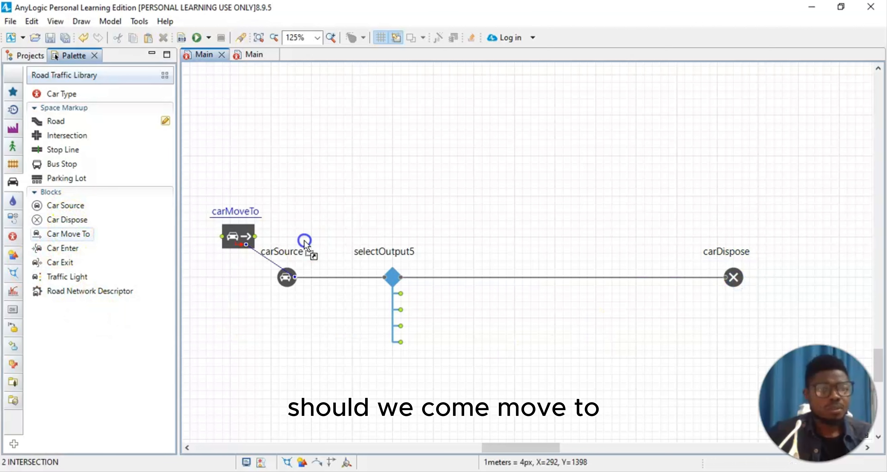
pyautogui.moveTo(505, 278); pyautogui.dragTo(600, 283)
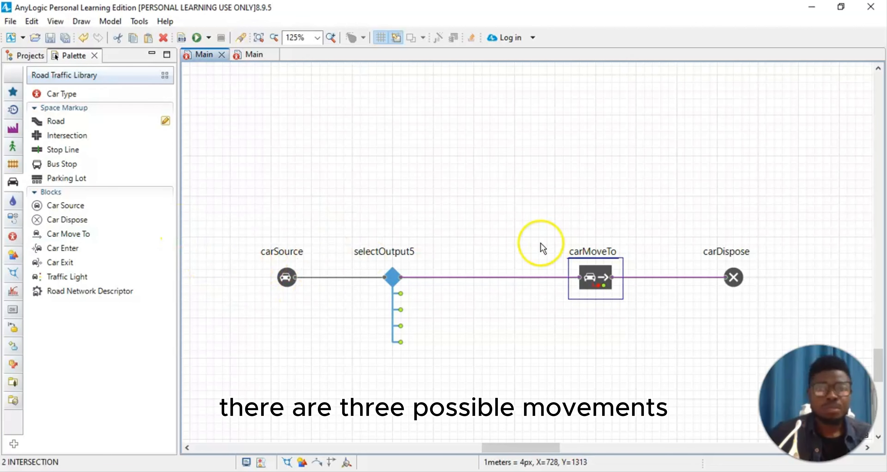
pyautogui.moveTo(64, 239); pyautogui.dragTo(496, 329)
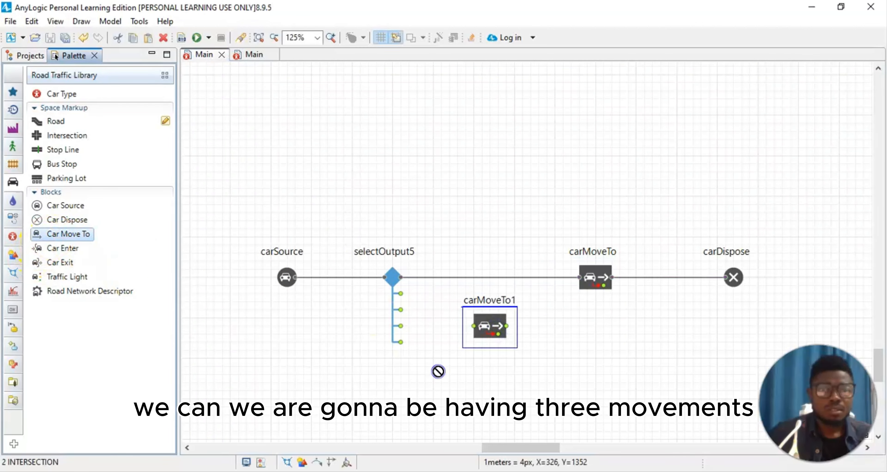
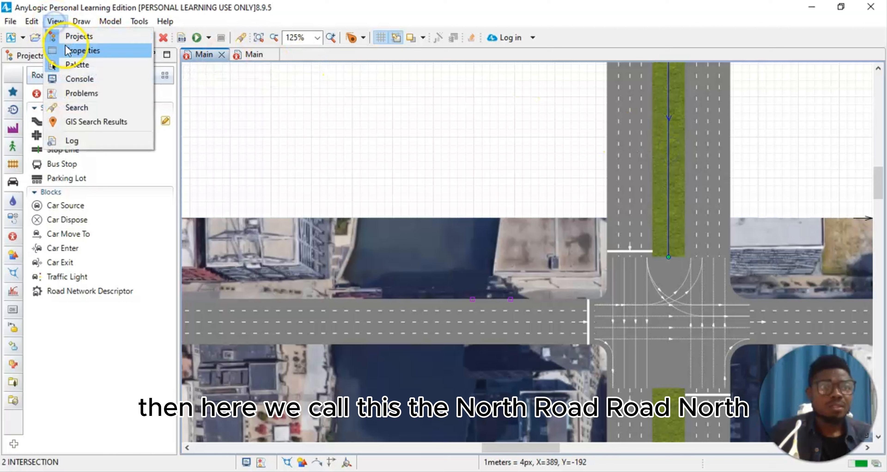
# Step: Rename the road entering the upper intersection from the north as roadN
pyautogui.click(80, 51)
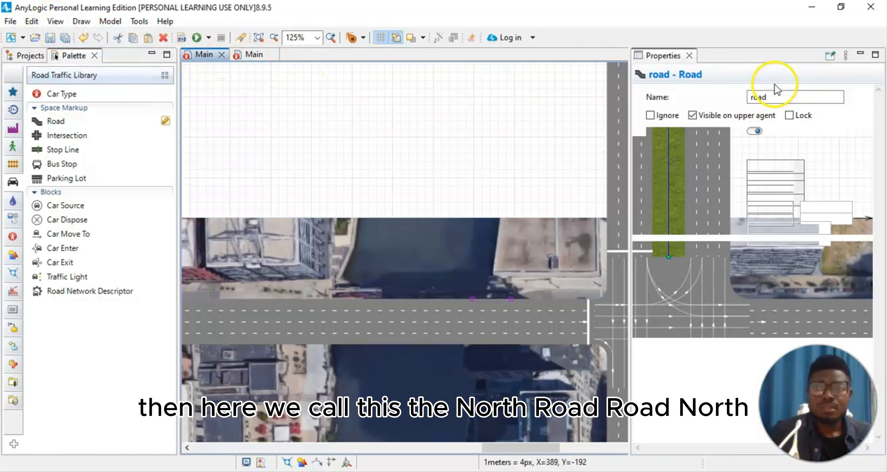
pyautogui.click(780, 95)
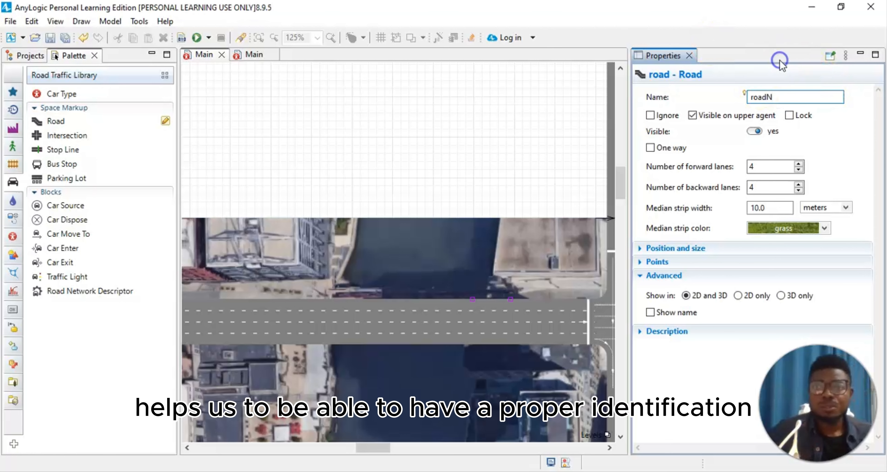
pyautogui.click(689, 56)
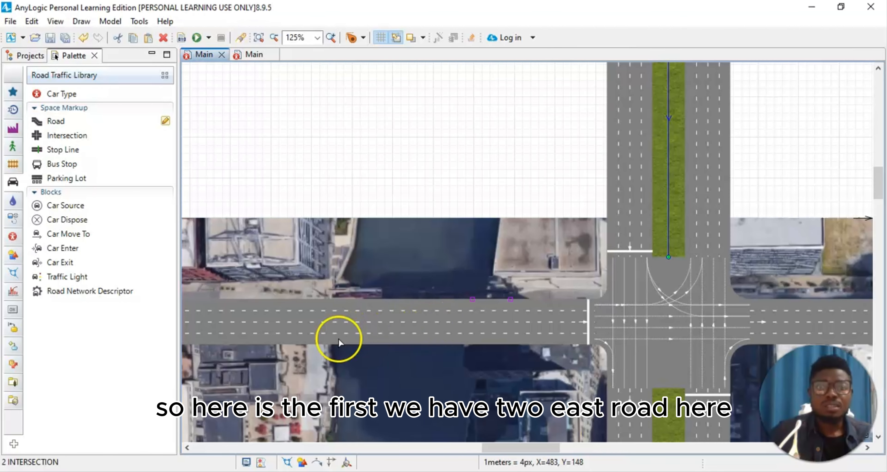
# Step: Rename the road on the west side of the upper intersection as roadW1
pyautogui.scroll(-3, 430, 326)
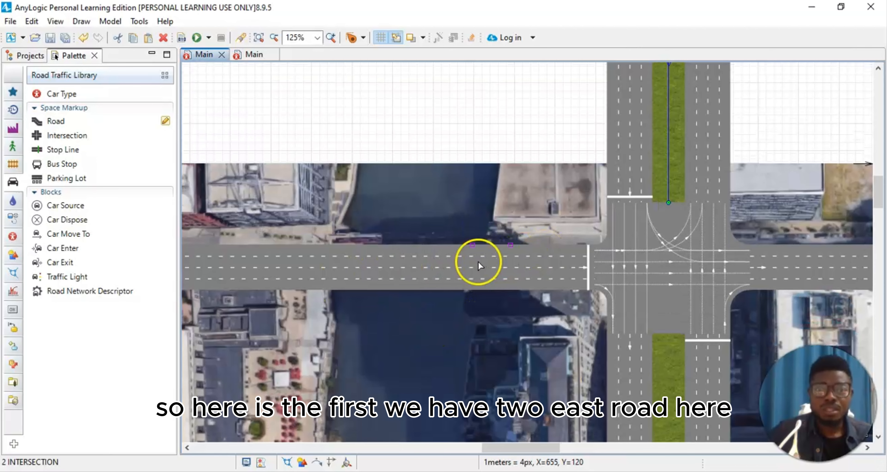
pyautogui.click(441, 269)
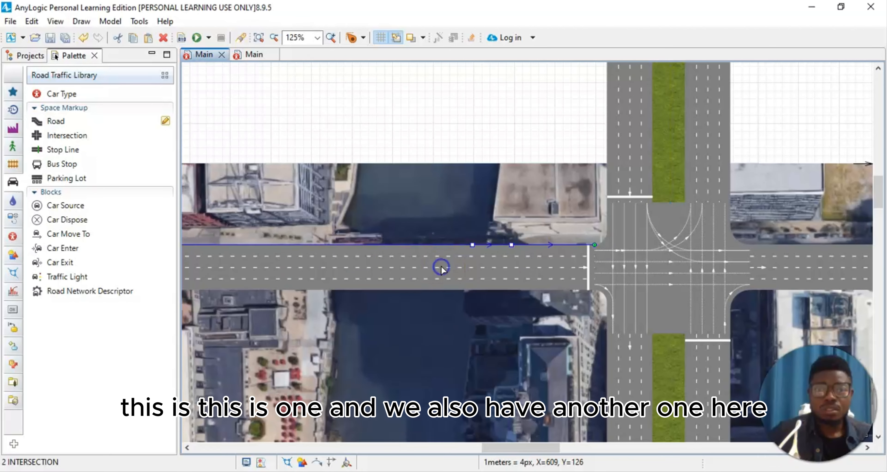
pyautogui.scroll(-10, 446, 323)
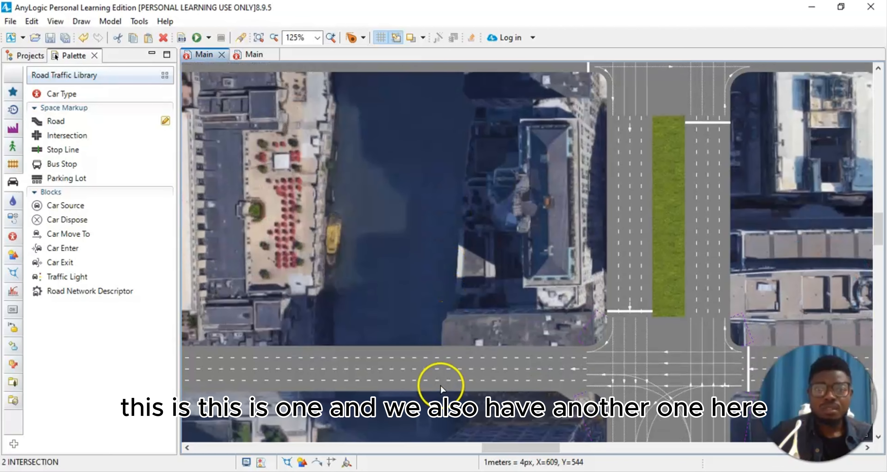
pyautogui.scroll(9, 441, 370)
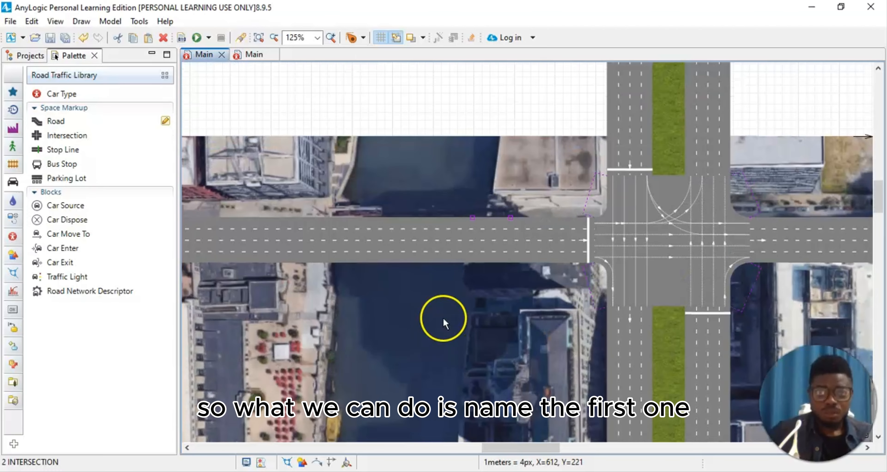
pyautogui.click(420, 251)
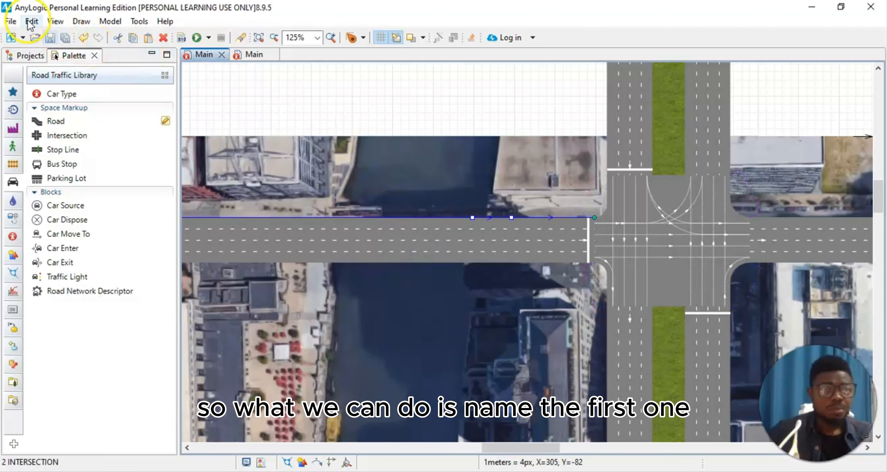
pyautogui.click(50, 22)
pyautogui.click(75, 51)
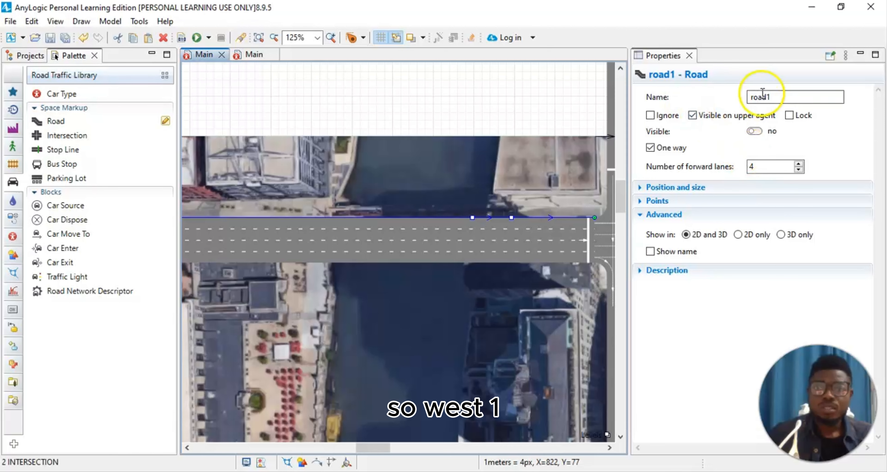
pyautogui.click(770, 97)
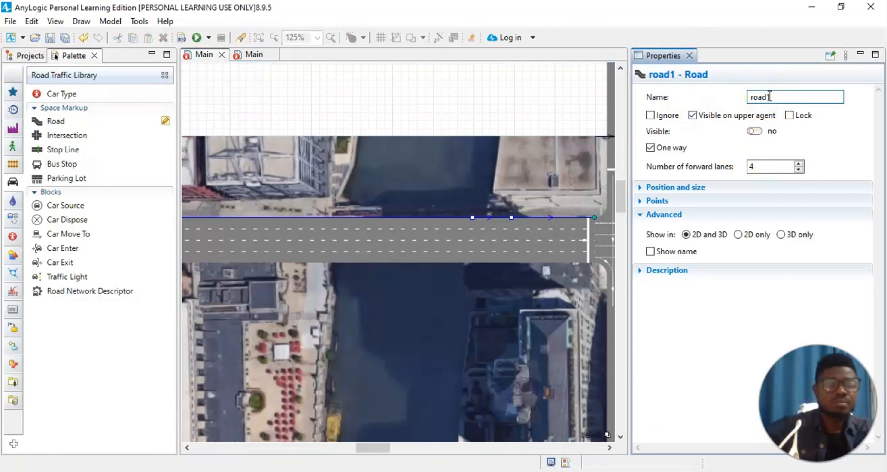
pyautogui.write('W')
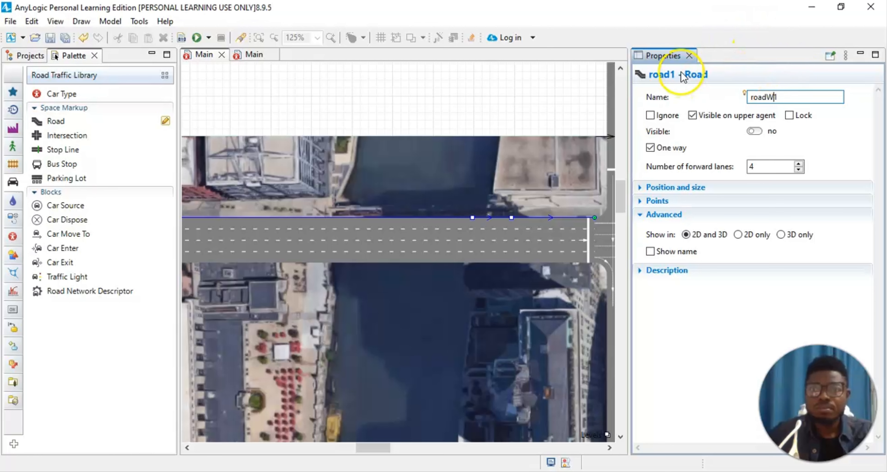
pyautogui.click(693, 56)
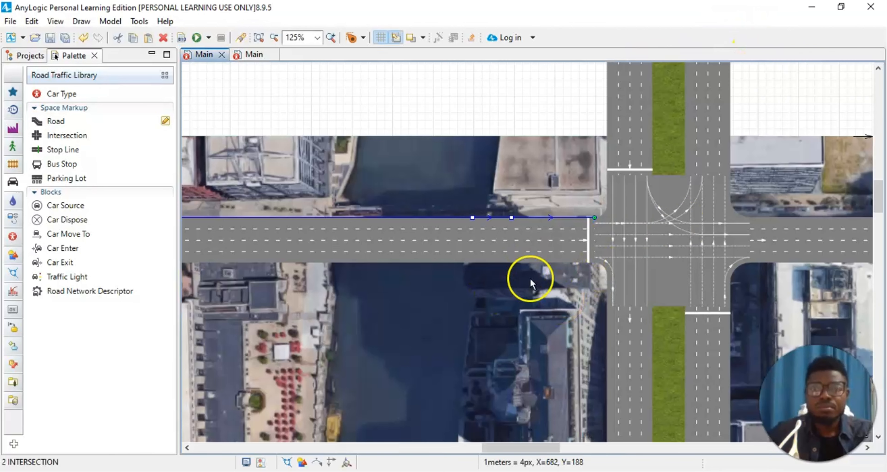
# Step: Rename the road on the east side of the upper intersection as roadE1
pyautogui.click(838, 243)
pyautogui.click(55, 22)
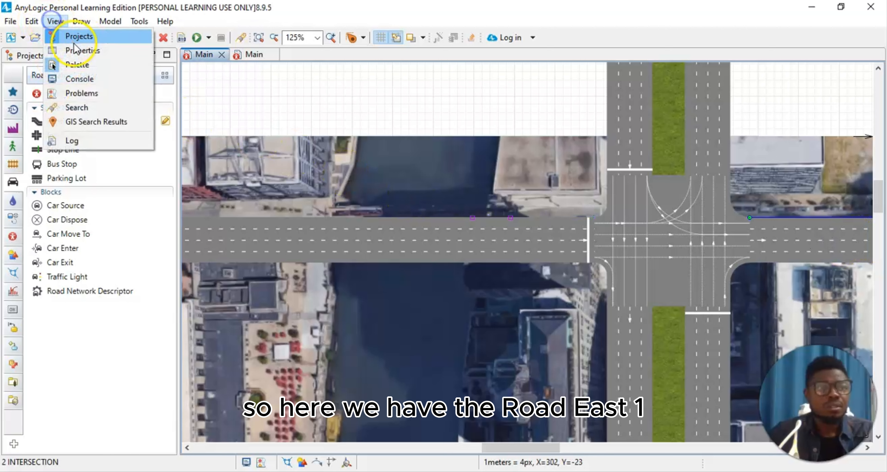
pyautogui.click(75, 47)
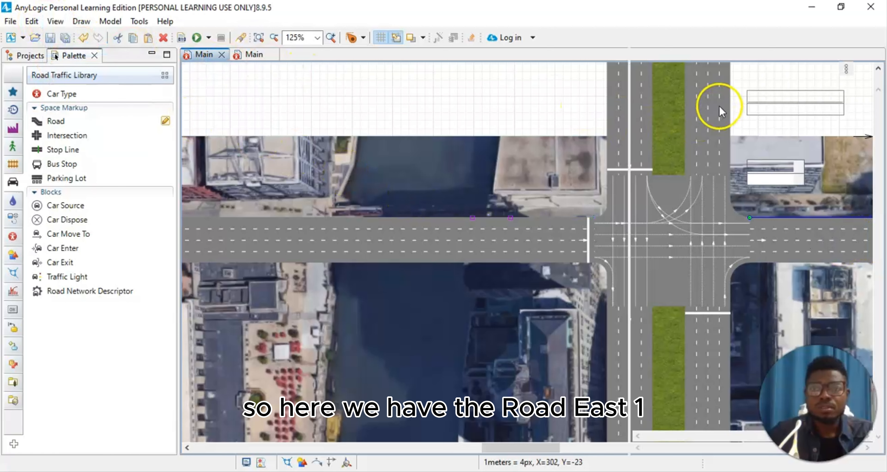
pyautogui.click(767, 98)
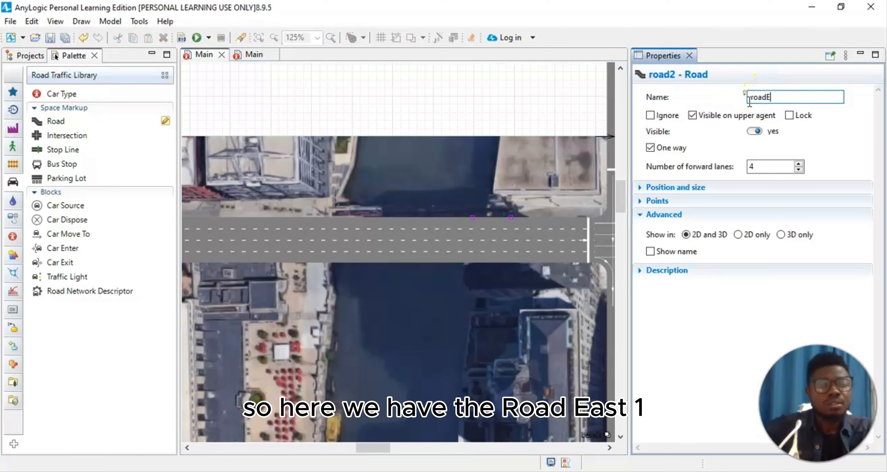
pyautogui.click(832, 143)
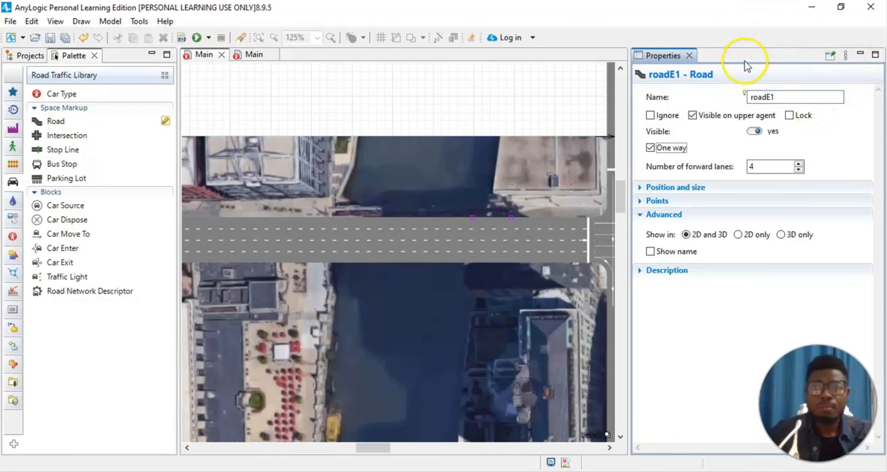
pyautogui.click(690, 56)
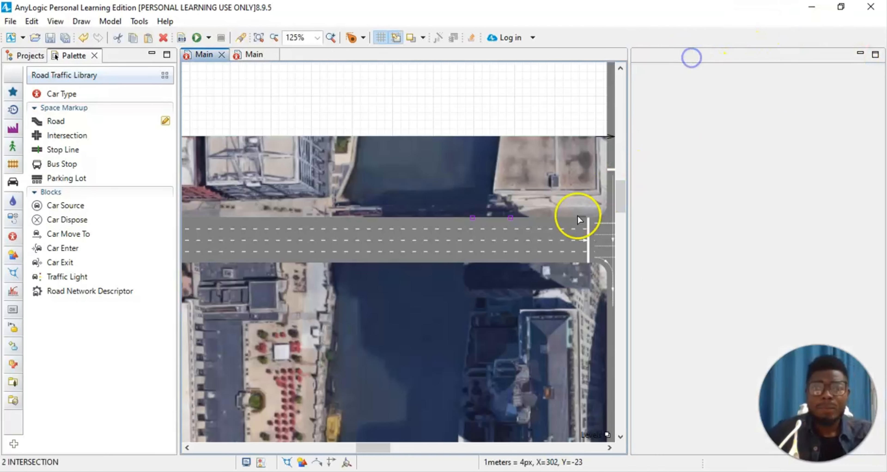
# Step: Rename the road on the west side of the lower intersection as roadW2
pyautogui.scroll(-3, 561, 231)
pyautogui.scroll(-4, 565, 239)
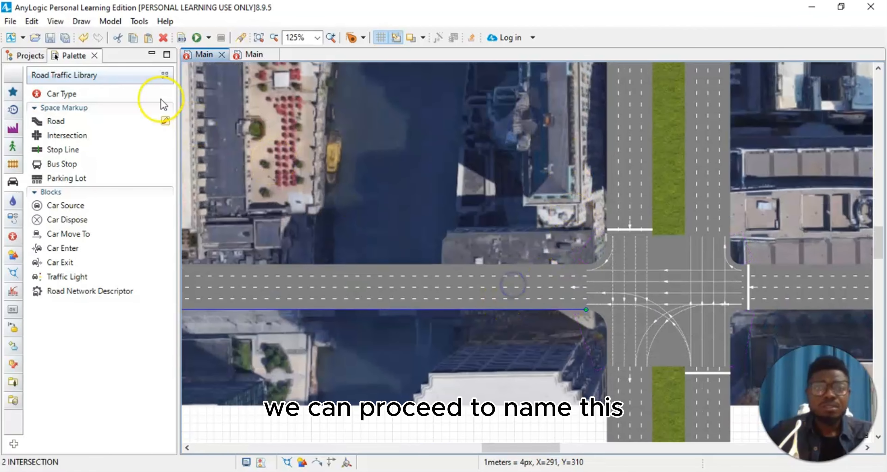
pyautogui.click(55, 21)
pyautogui.click(103, 48)
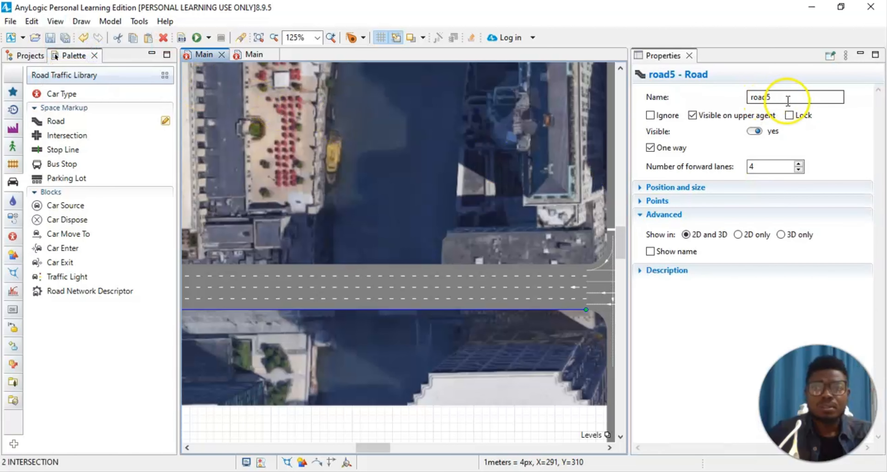
pyautogui.click(788, 100)
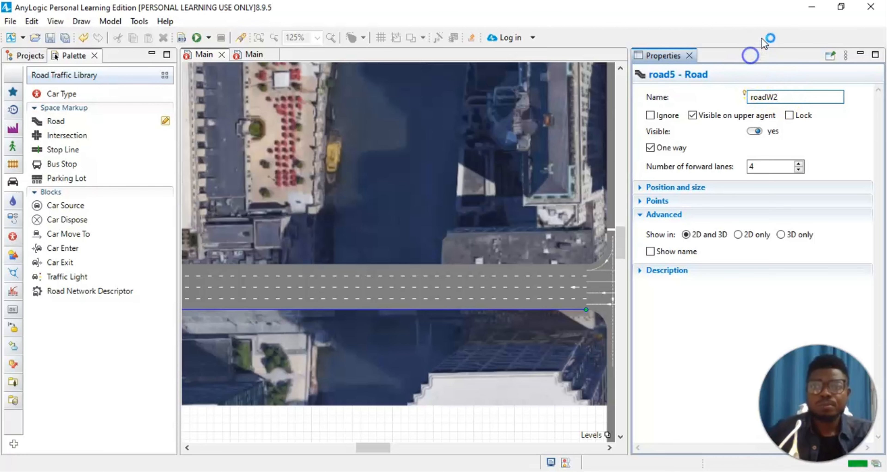
pyautogui.click(690, 56)
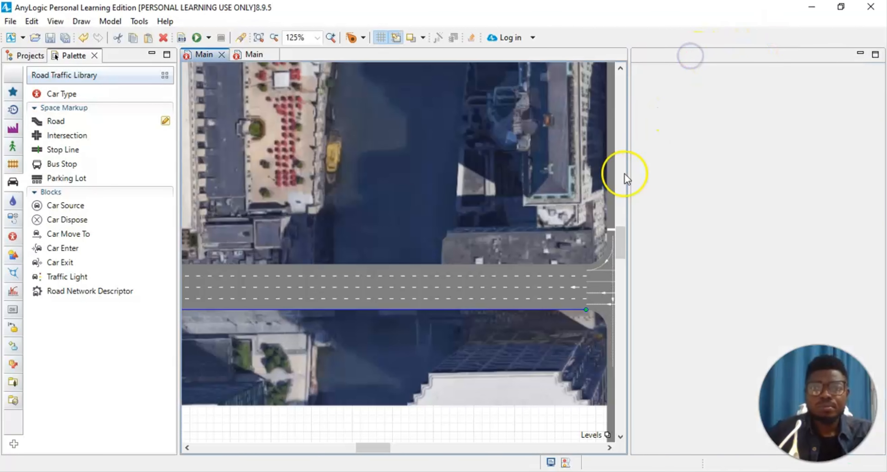
# Step: Rename the road on the east side of the lower intersection as roadE2
pyautogui.click(774, 293)
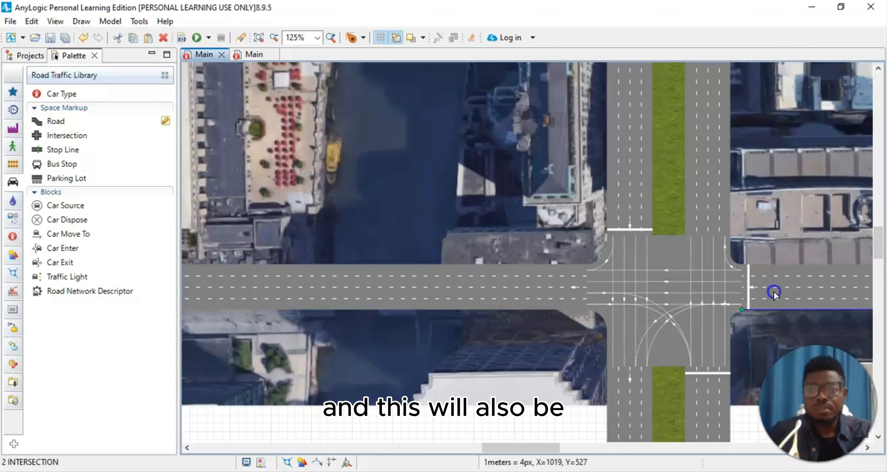
pyautogui.click(45, 22)
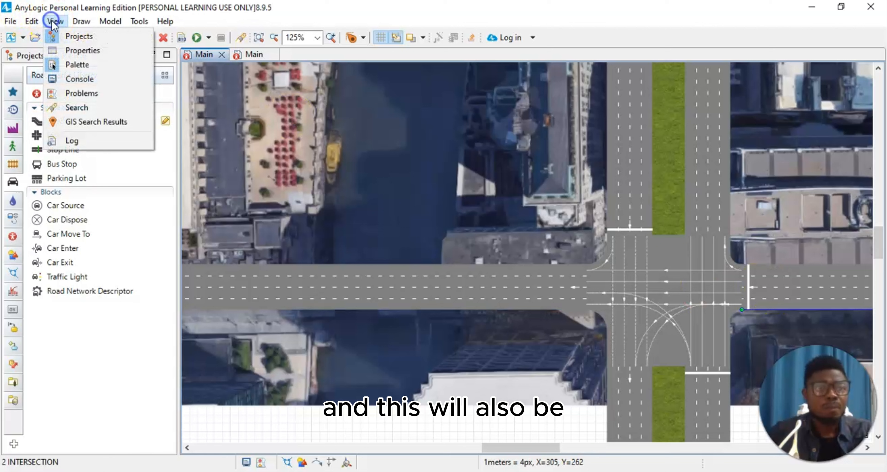
pyautogui.click(64, 51)
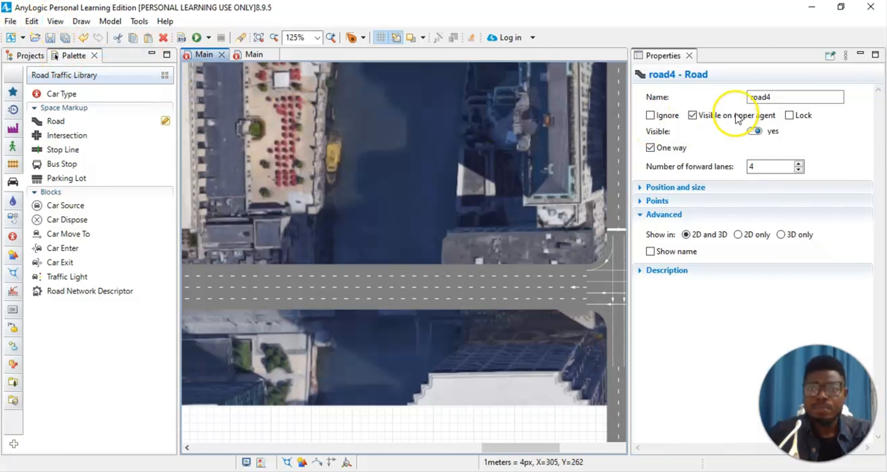
pyautogui.click(784, 99)
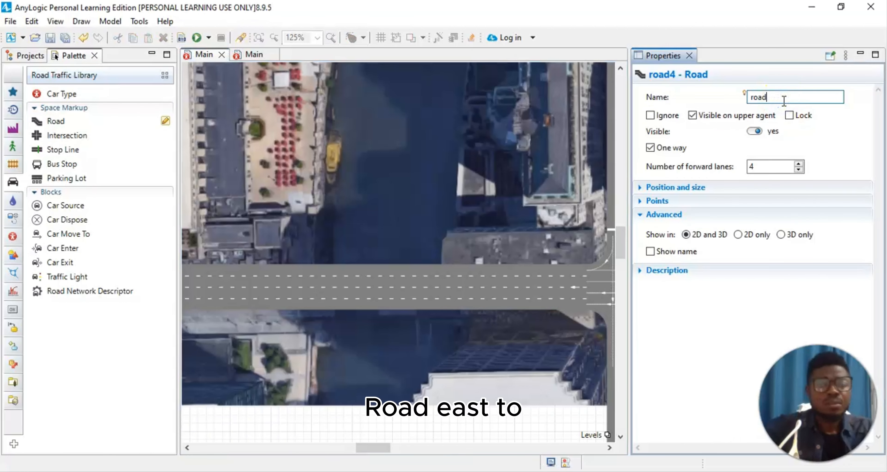
pyautogui.write('E2')
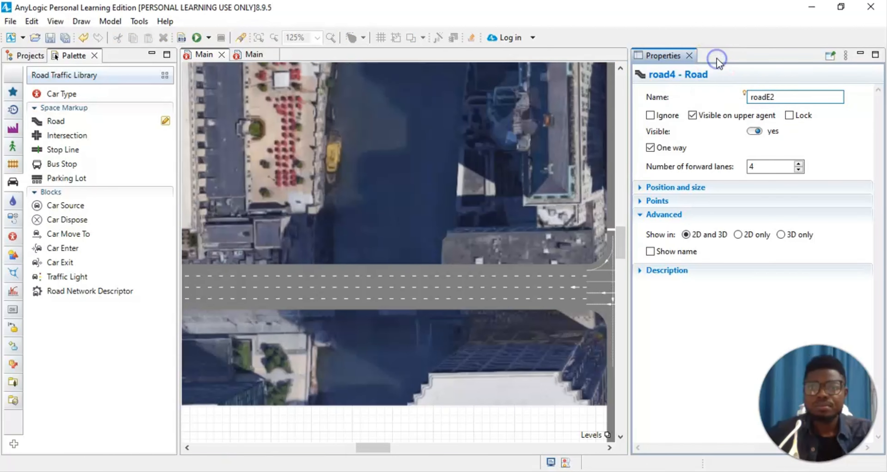
pyautogui.click(690, 57)
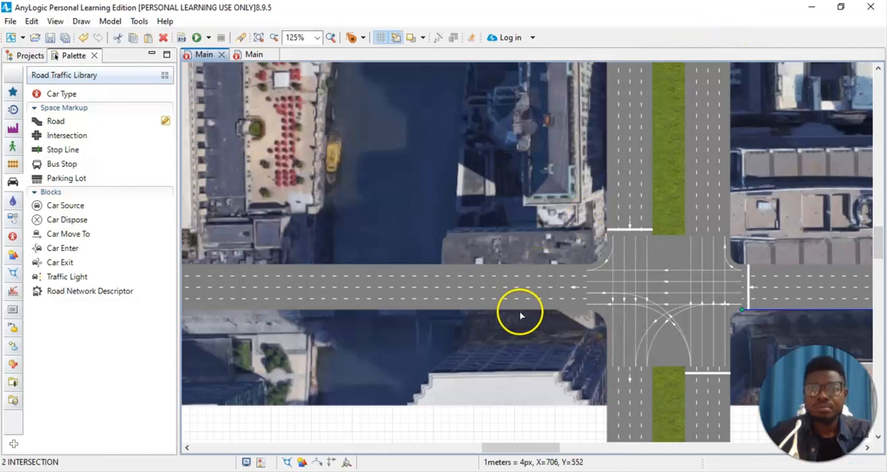
# Step: Rename the carSource block at the start of the flowchart as carSourceW1
pyautogui.scroll(-6, 729, 301)
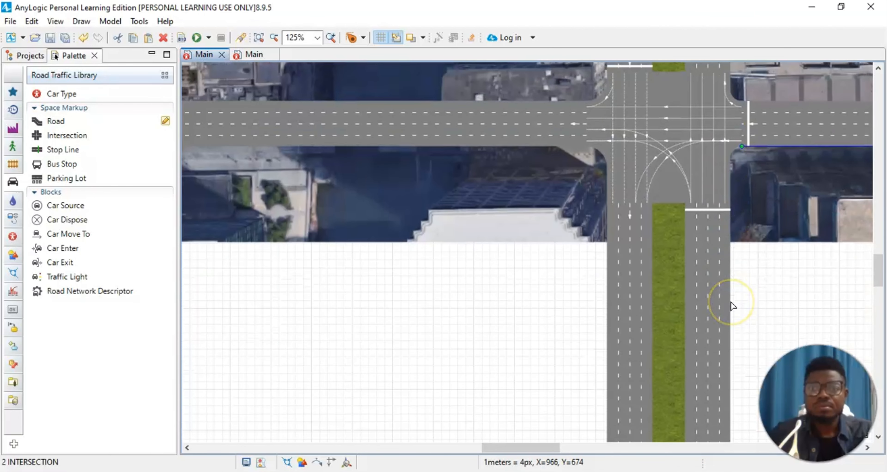
pyautogui.scroll(-10, 638, 241)
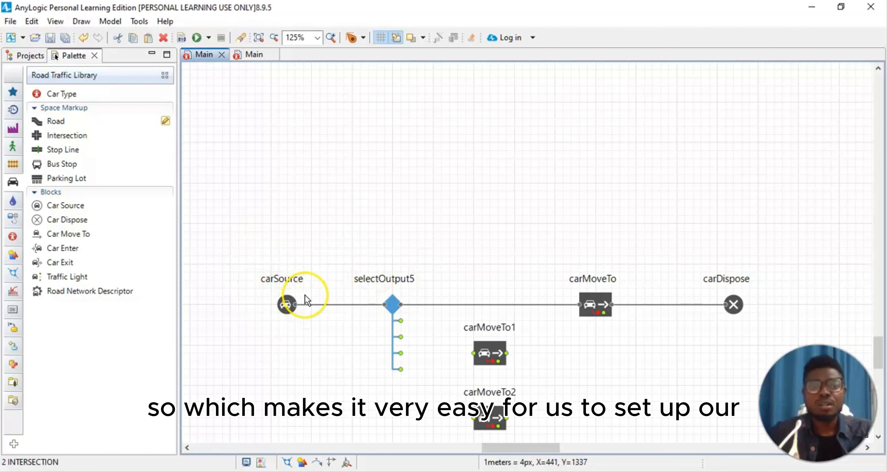
pyautogui.scroll(-1, 278, 290)
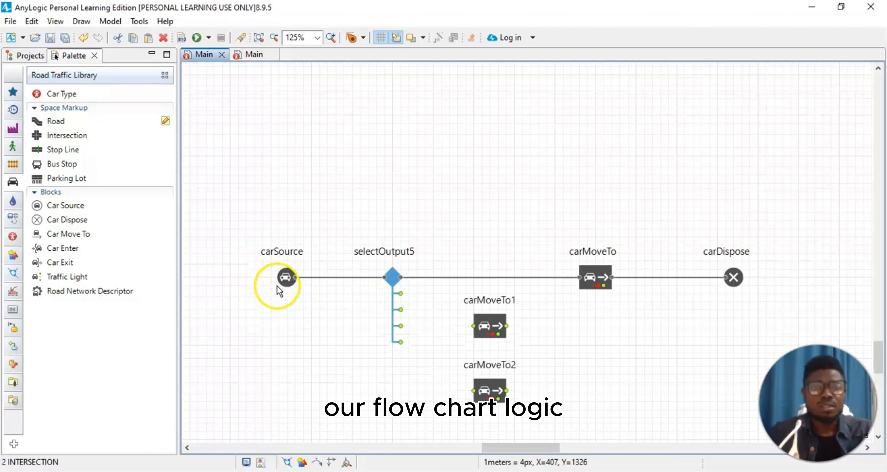
pyautogui.scroll(-1, 277, 289)
pyautogui.click(286, 251)
pyautogui.scroll(3, 335, 201)
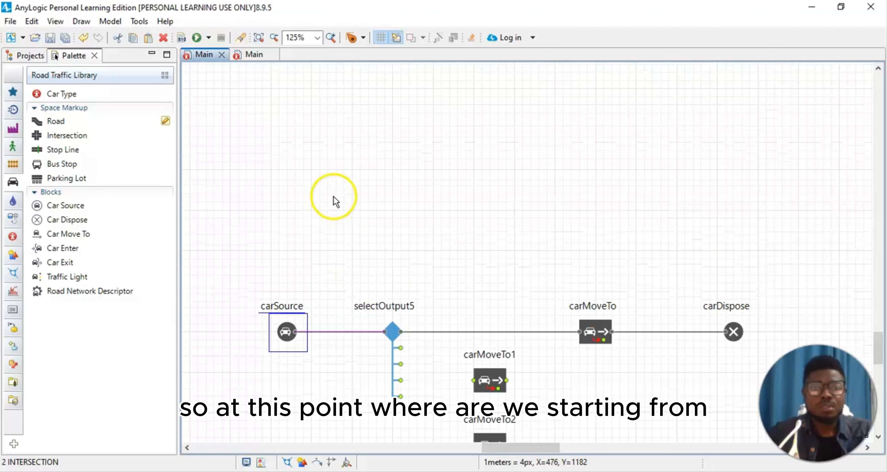
pyautogui.scroll(8, 336, 201)
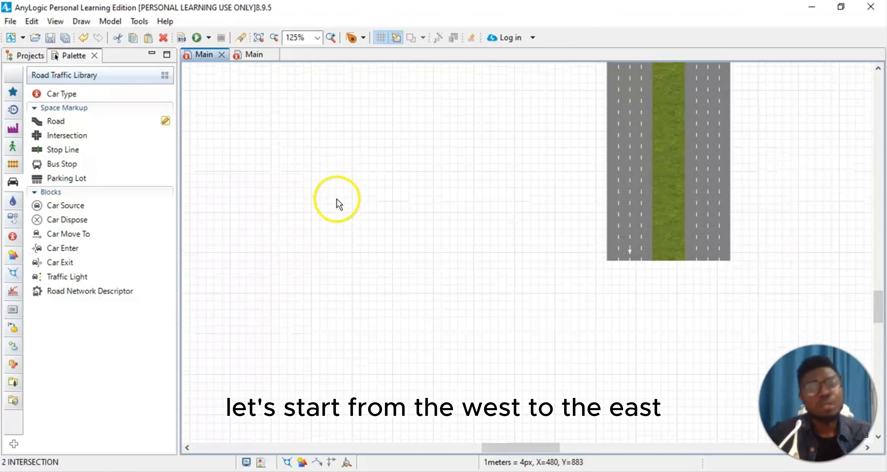
pyautogui.scroll(-7, 302, 227)
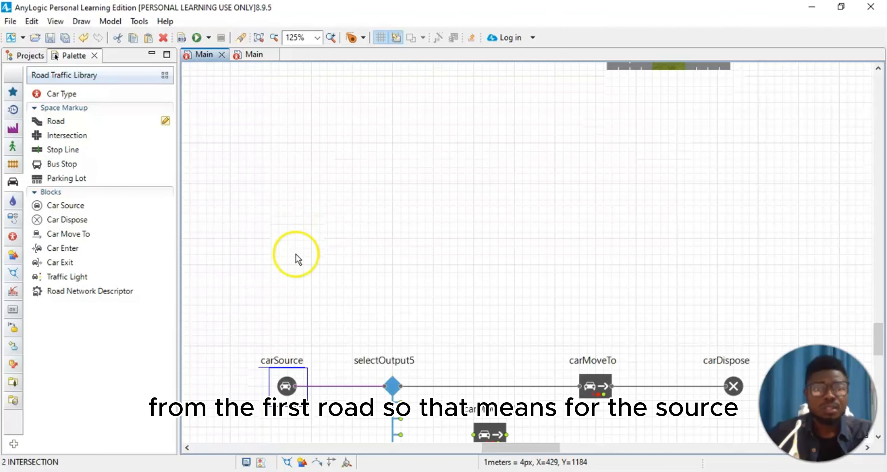
pyautogui.click(51, 21)
pyautogui.click(74, 52)
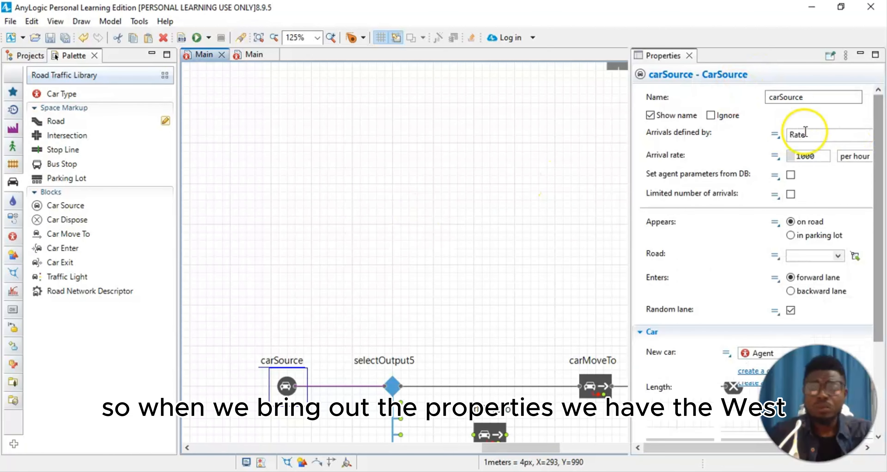
pyautogui.click(821, 99)
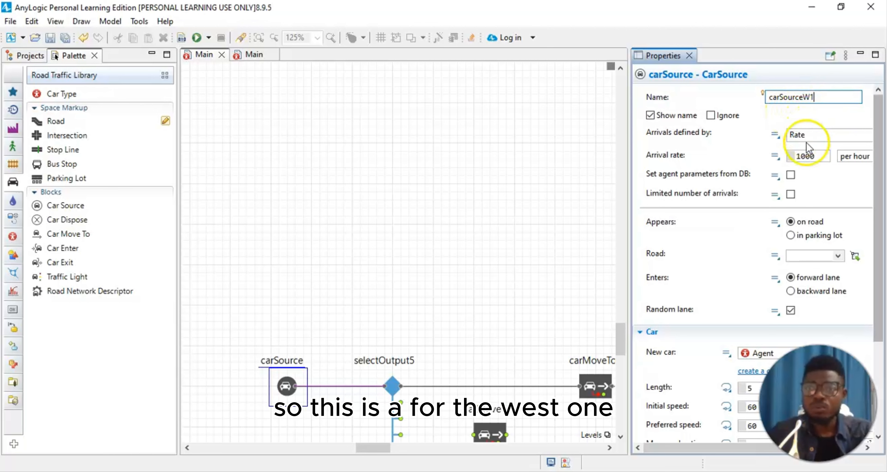
# Step: Set roadW1 as the road on which the cars from carSourceW1 appear
pyautogui.scroll(-3, 806, 143)
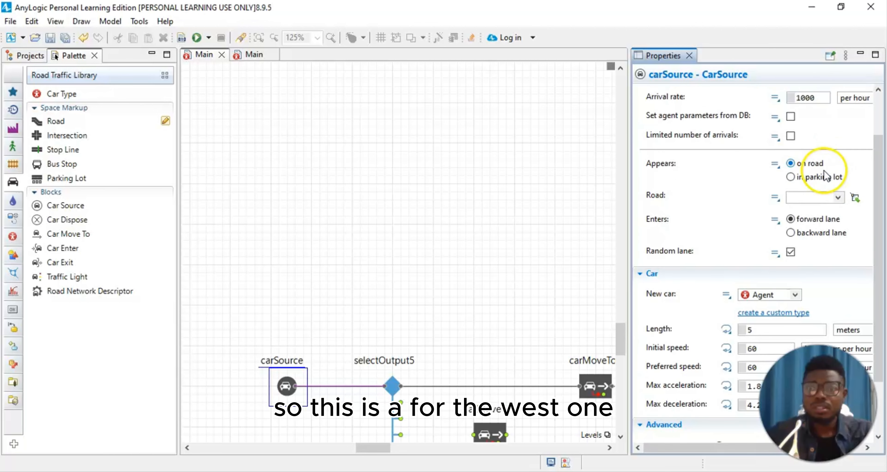
pyautogui.click(840, 197)
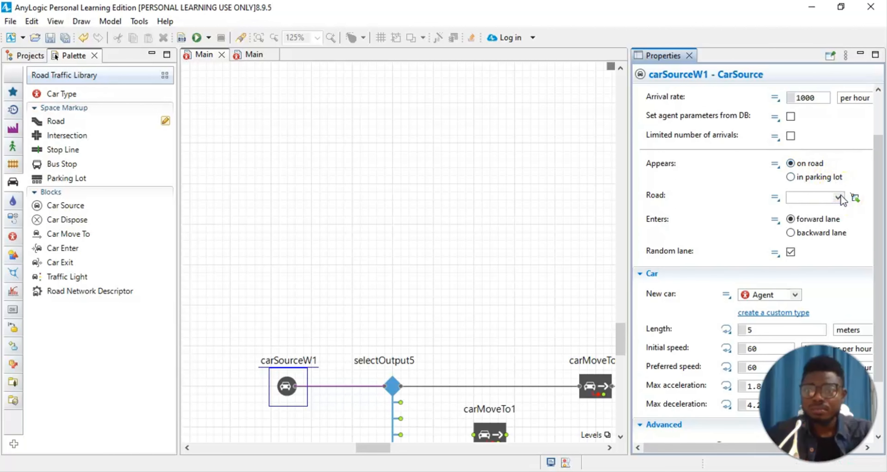
pyautogui.click(840, 199)
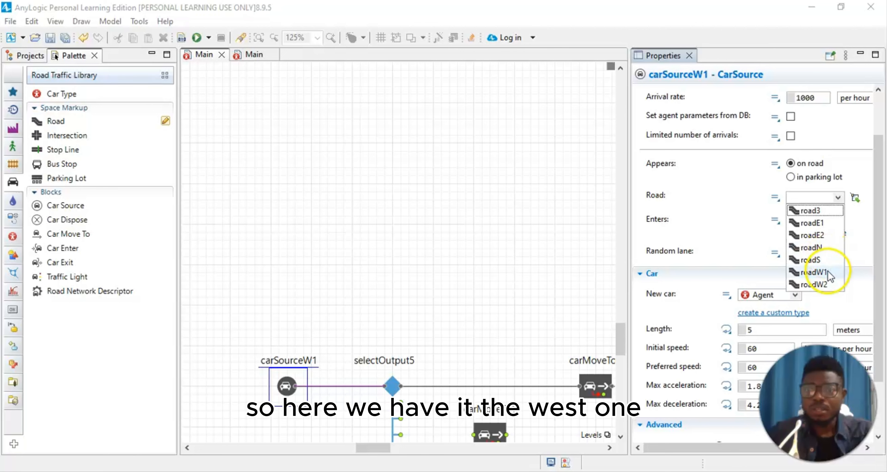
pyautogui.click(827, 273)
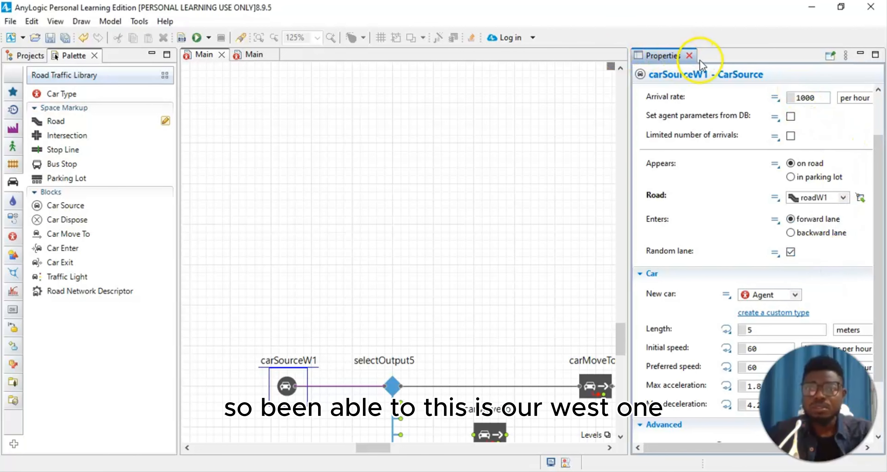
pyautogui.click(688, 56)
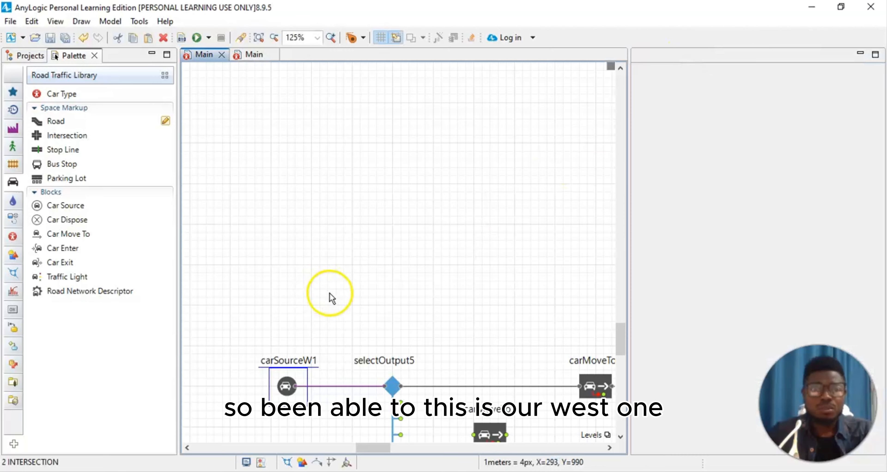
# Step: Rename the Car Move To block between selectOutput5 and carDispose as carMoveToE1
pyautogui.scroll(-5, 346, 303)
pyautogui.click(603, 226)
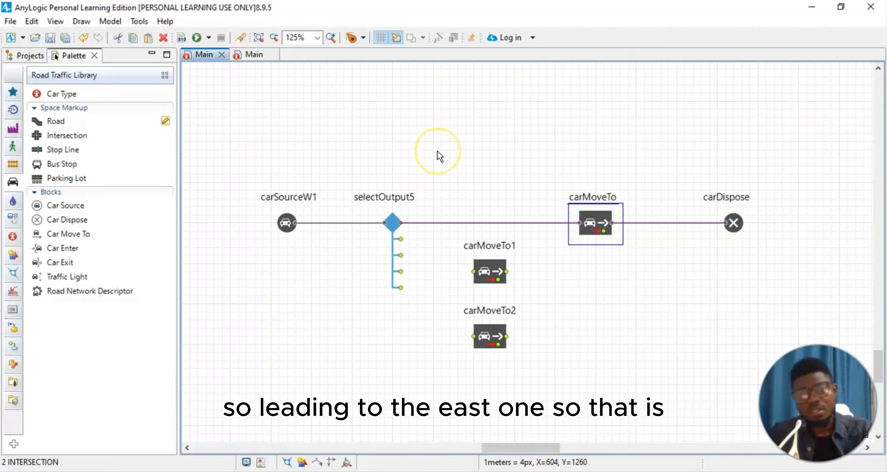
pyautogui.scroll(2, 445, 253)
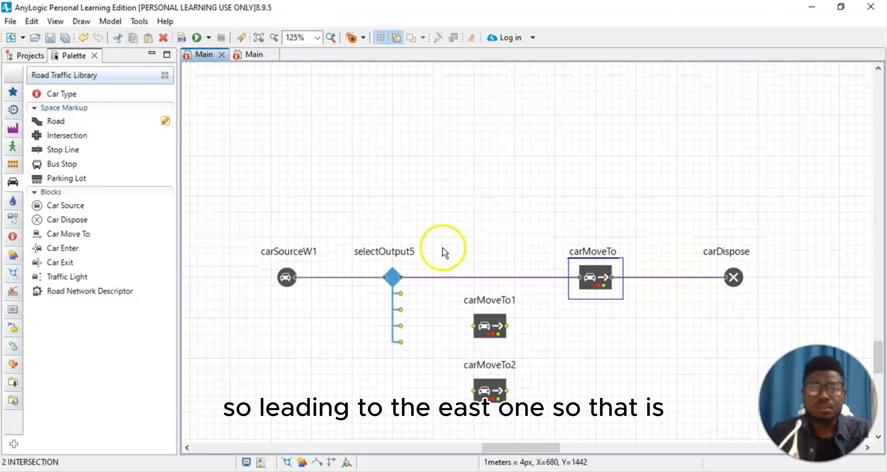
pyautogui.moveTo(881, 352); pyautogui.dragTo(879, 188)
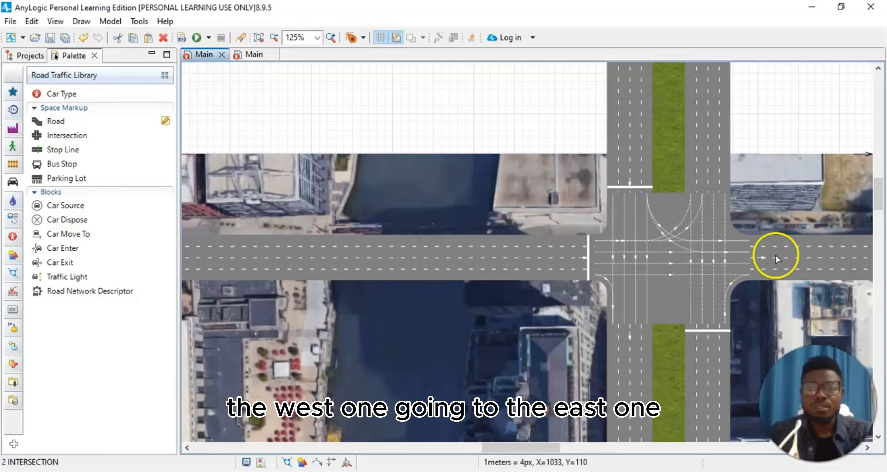
pyautogui.moveTo(880, 206); pyautogui.dragTo(881, 362)
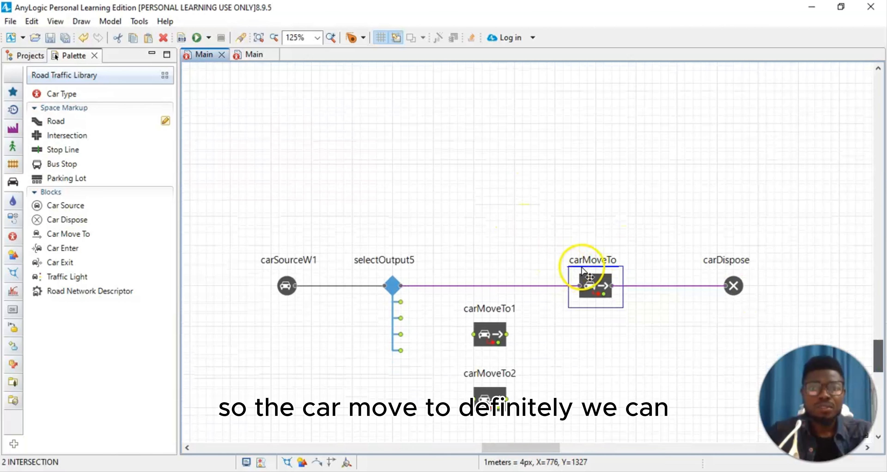
pyautogui.click(54, 21)
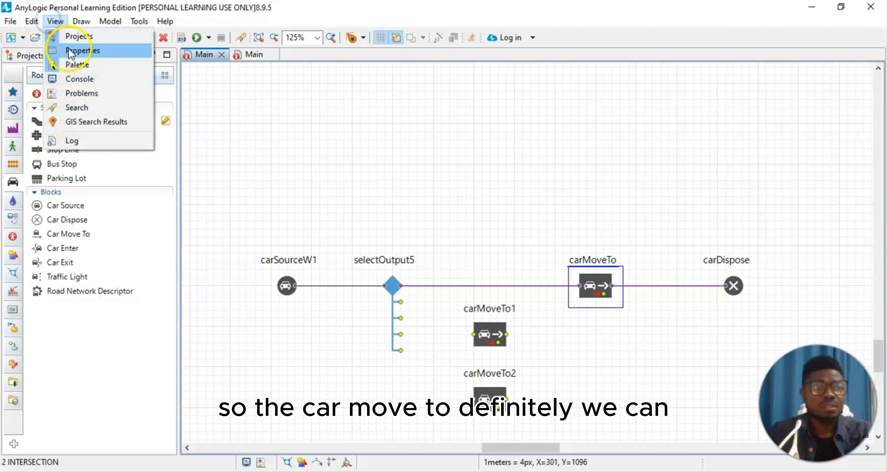
pyautogui.click(79, 50)
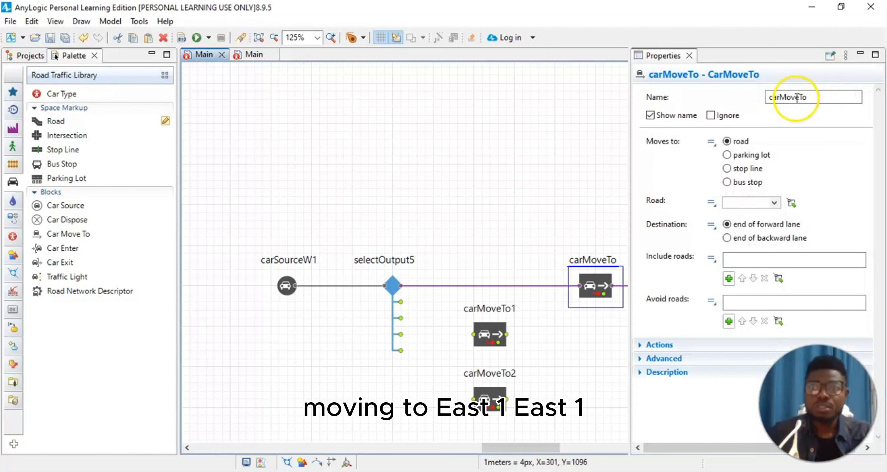
pyautogui.click(807, 97)
pyautogui.write('E')
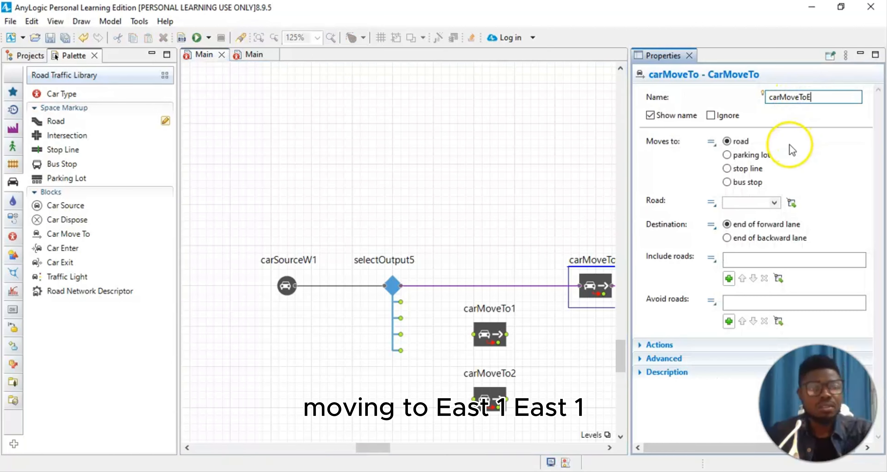
pyautogui.write('1')
# Step: Set roadE1 as the destination road of the carMoveToE1 block
pyautogui.click(774, 204)
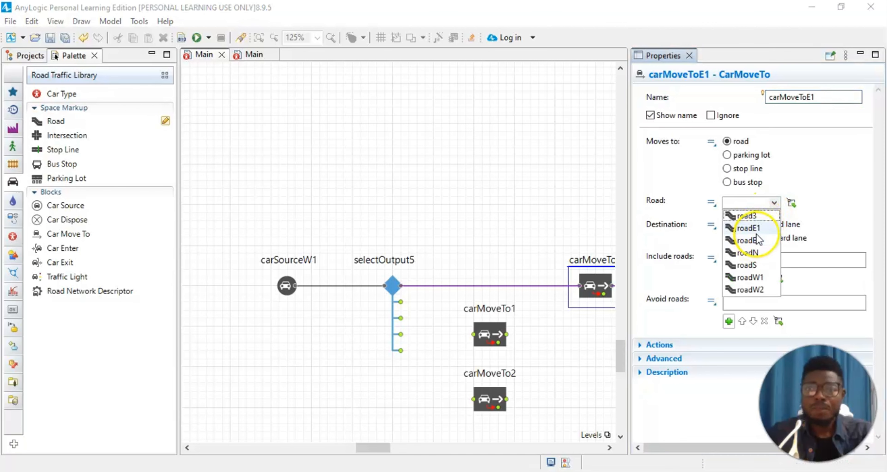
pyautogui.click(769, 228)
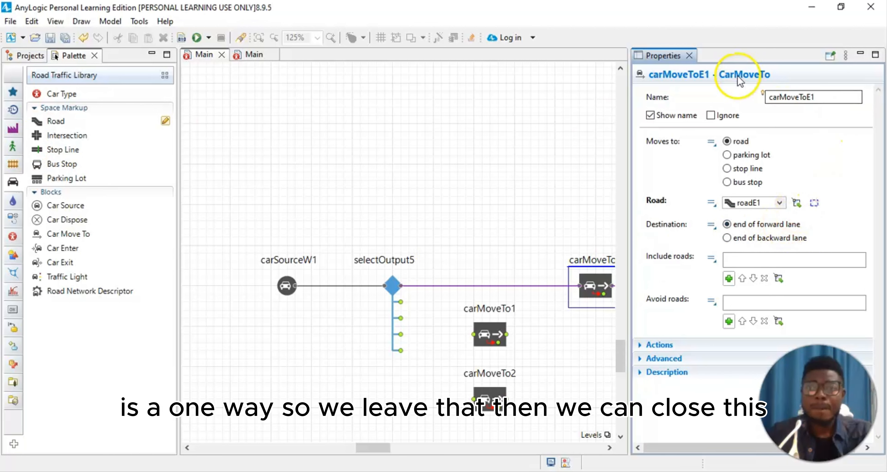
pyautogui.click(692, 56)
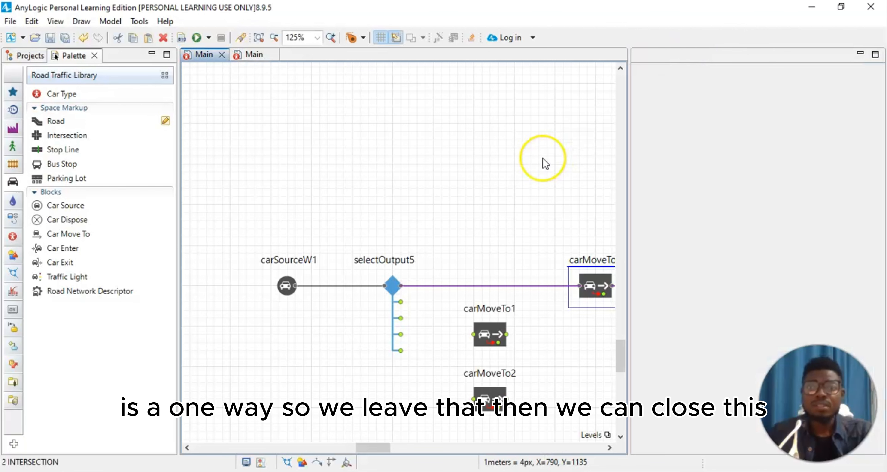
# Step: Connect the output of carMoveTo1 to the input of carDispose with a right-angled connector
pyautogui.click(392, 286)
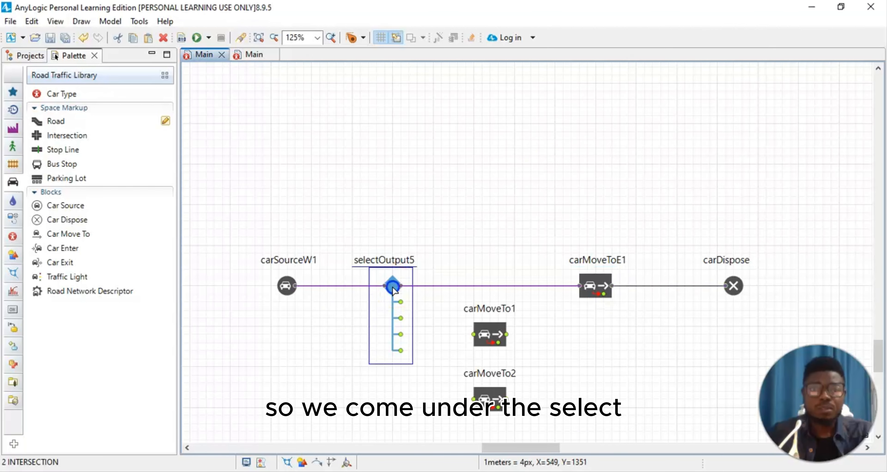
pyautogui.click(513, 285)
pyautogui.click(509, 335)
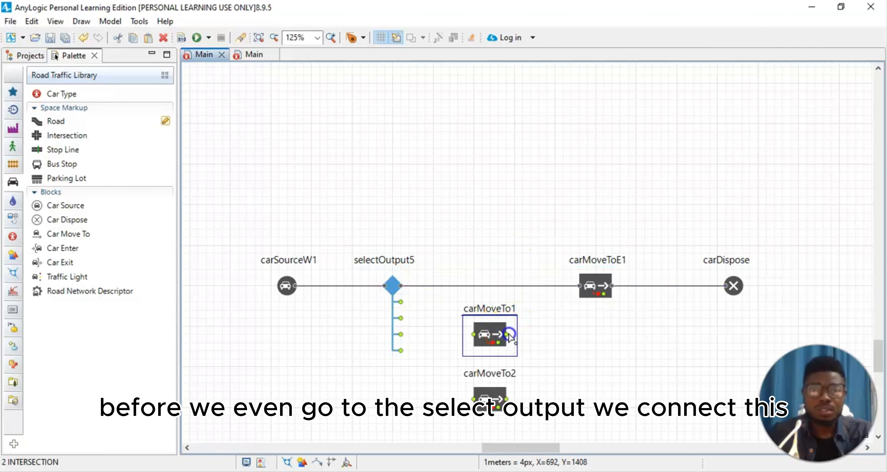
pyautogui.moveTo(506, 336)
pyautogui.mouseDown()
pyautogui.moveTo(712, 344)
pyautogui.moveTo(696, 340)
pyautogui.mouseUp()
pyautogui.click(695, 338)
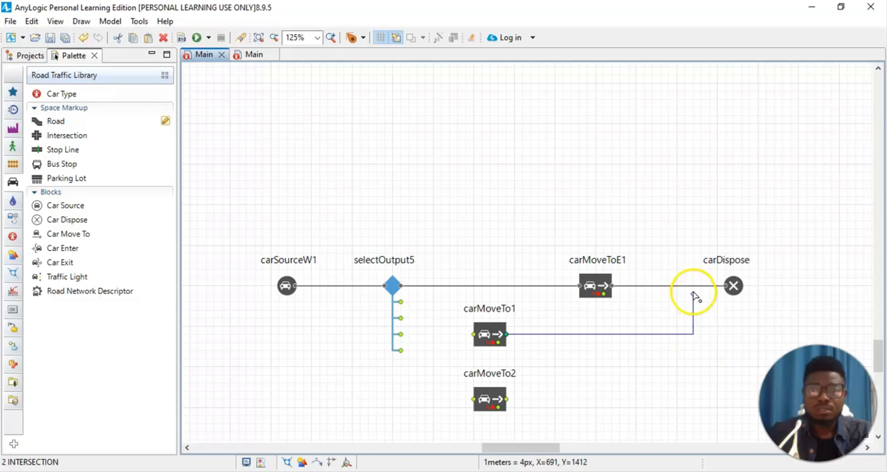
pyautogui.click(725, 286)
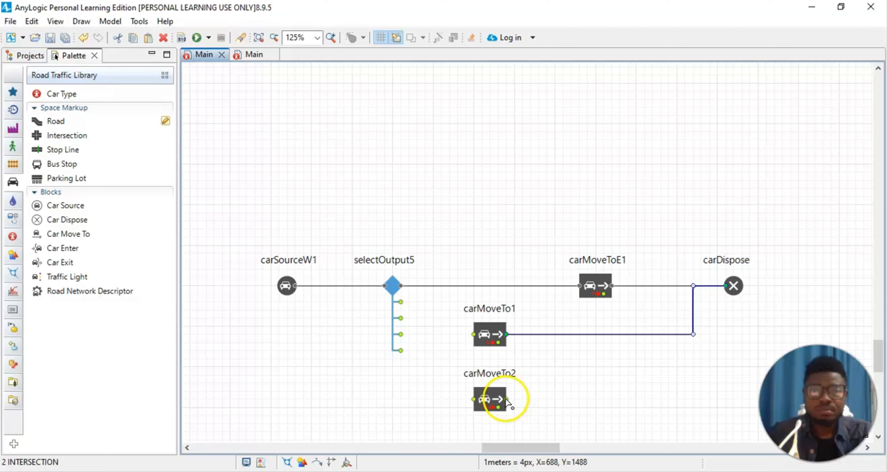
# Step: Connect the output of carMoveTo2 to the input of carDispose
pyautogui.moveTo(506, 400); pyautogui.dragTo(701, 400)
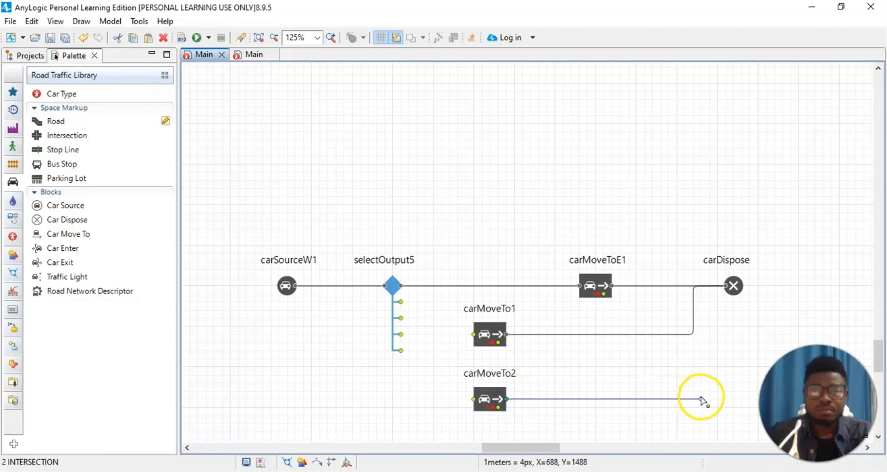
pyautogui.click(718, 398)
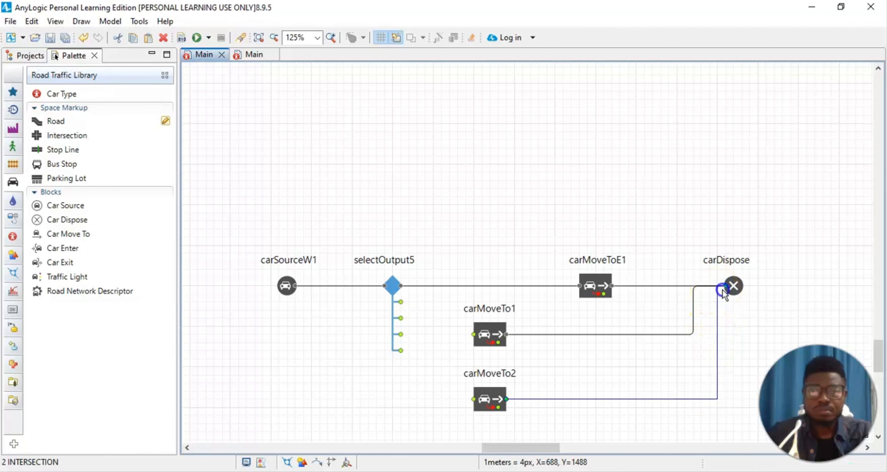
pyautogui.click(722, 289)
# Step: Delete the connector from carMoveTo1 to carDispose and redraw it along the vertical run of the carMoveTo2 connector
pyautogui.click(692, 327)
pyautogui.press('Delete')
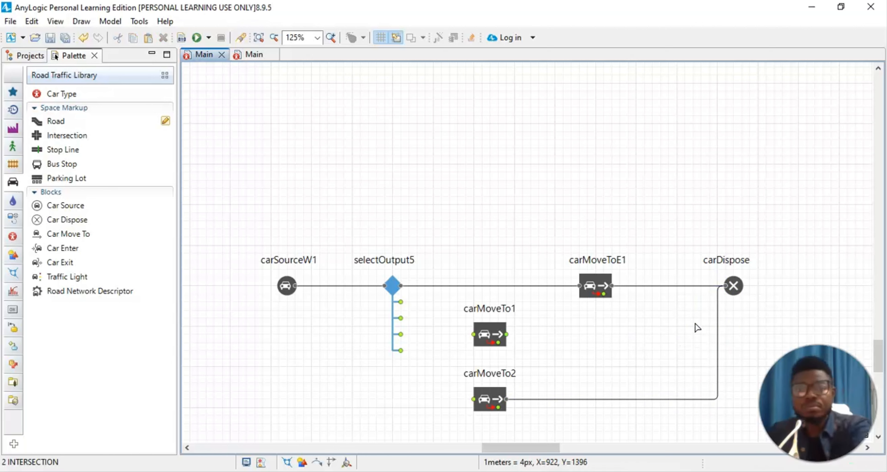
pyautogui.click(495, 336)
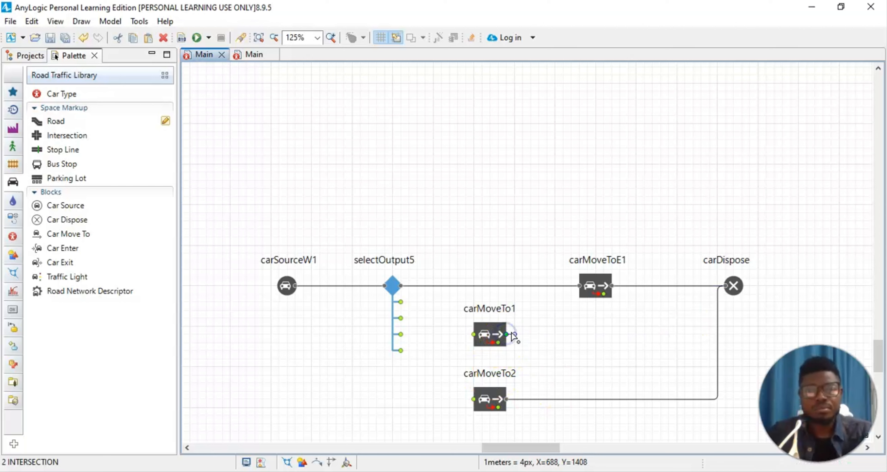
pyautogui.moveTo(512, 335); pyautogui.dragTo(718, 335)
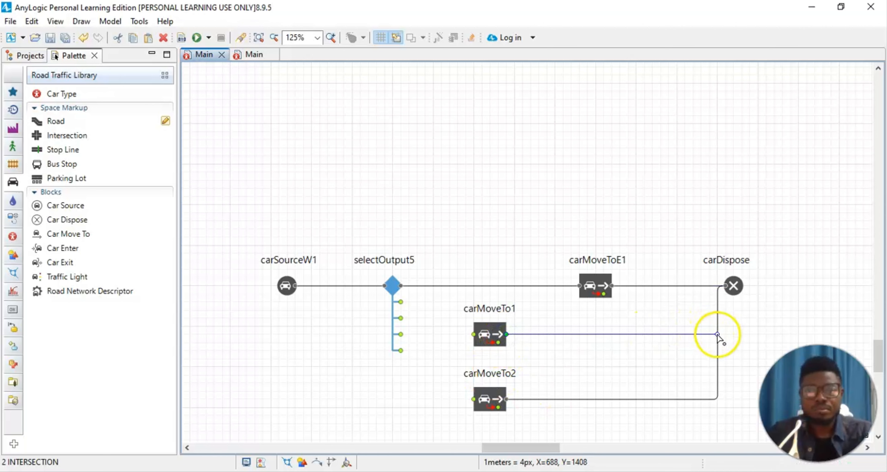
pyautogui.click(717, 286)
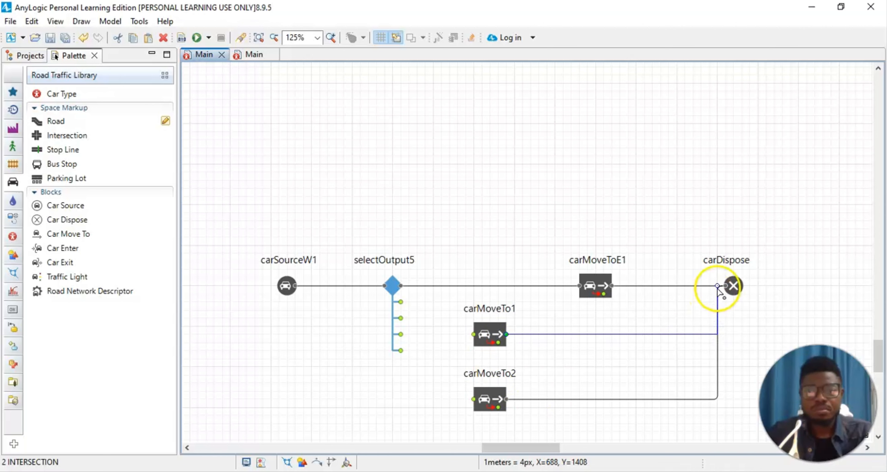
pyautogui.click(723, 289)
pyautogui.click(786, 317)
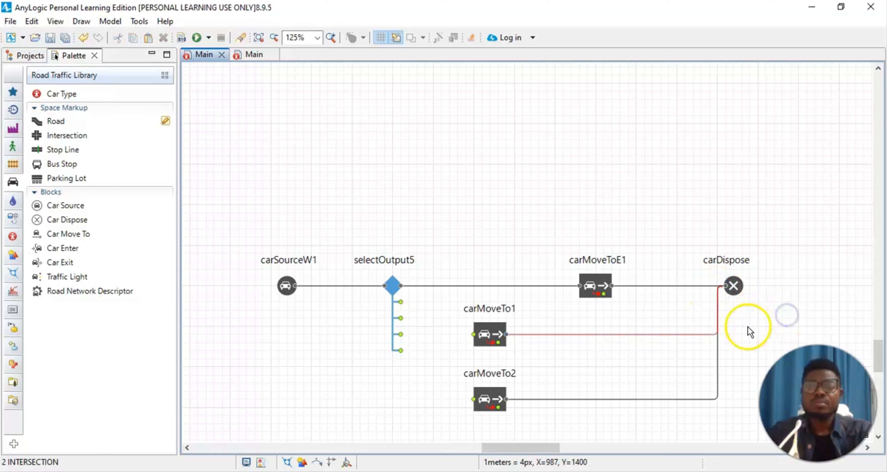
# Step: Remove the redrawn carMoveTo1 connector and link carMoveTo1 to carDispose again, following the vertical run of the carMoveTo2 connector
pyautogui.click(717, 287)
pyautogui.press('Delete')
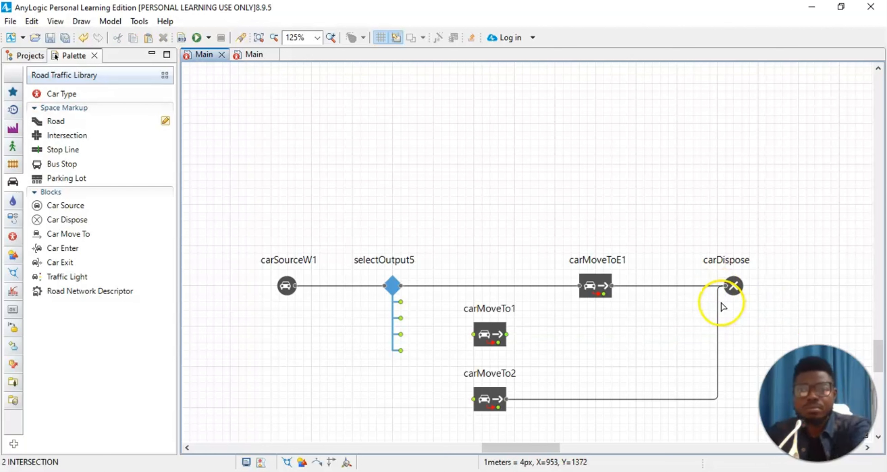
pyautogui.doubleClick(507, 334)
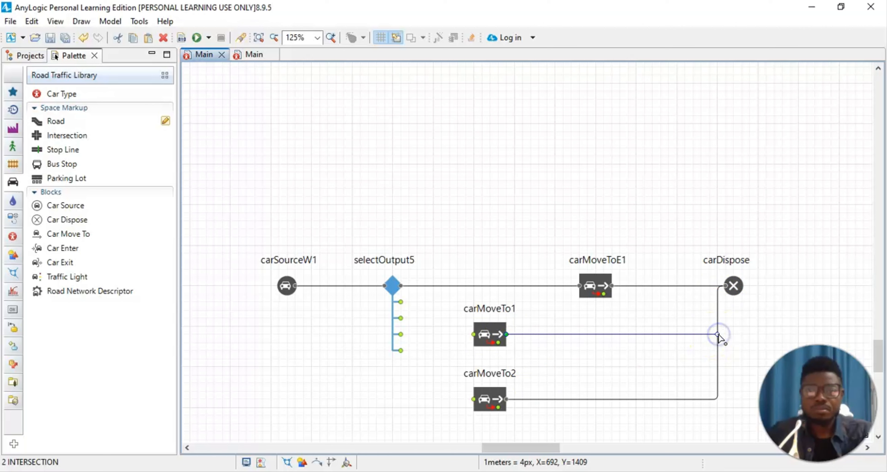
pyautogui.click(717, 287)
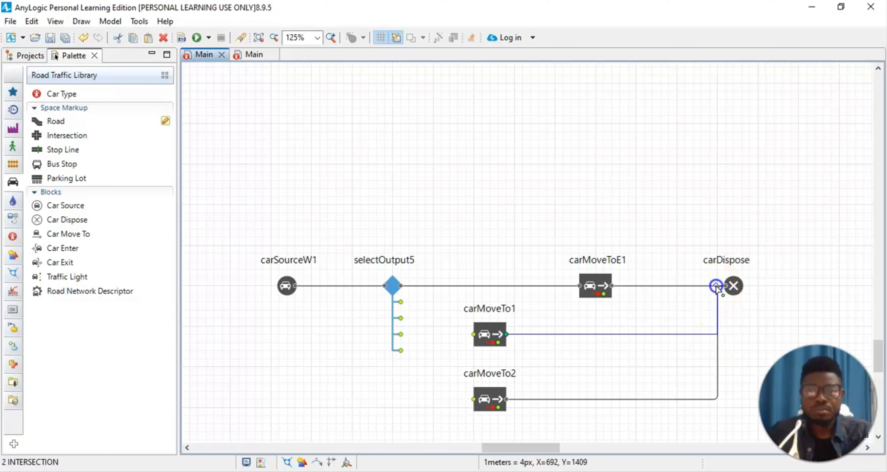
pyautogui.click(772, 312)
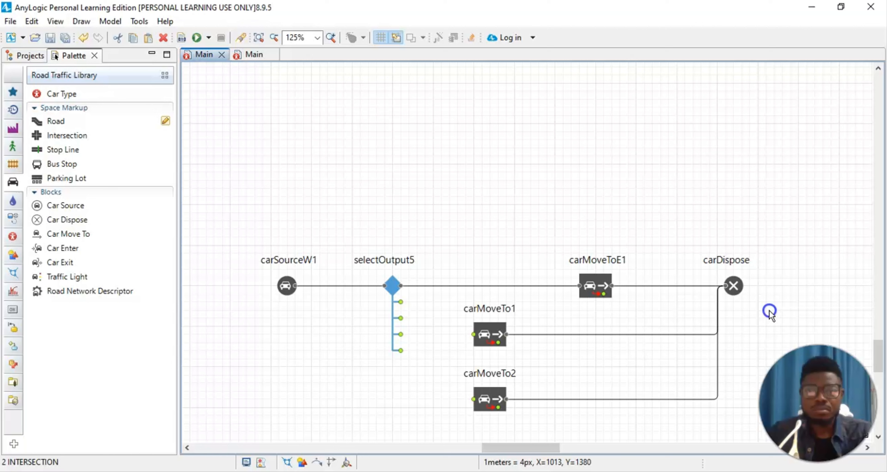
pyautogui.click(787, 282)
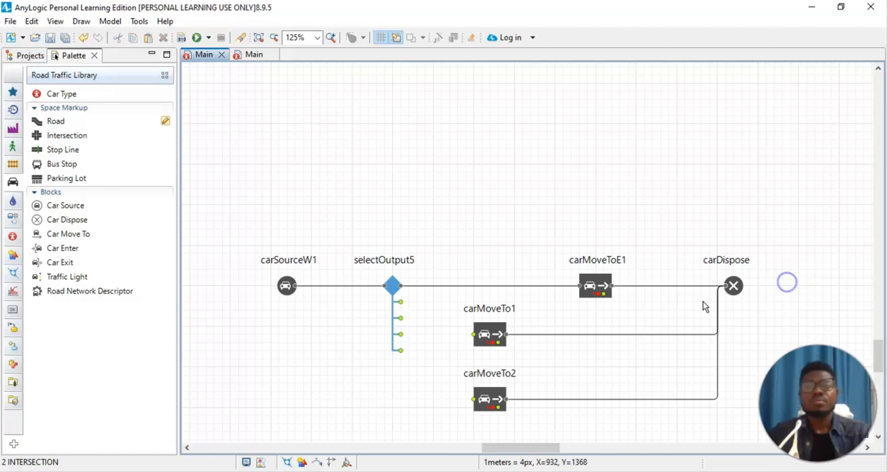
# Step: Connect the second output of selectOutput5 to the input of carMoveTo1
pyautogui.click(401, 303)
pyautogui.click(463, 300)
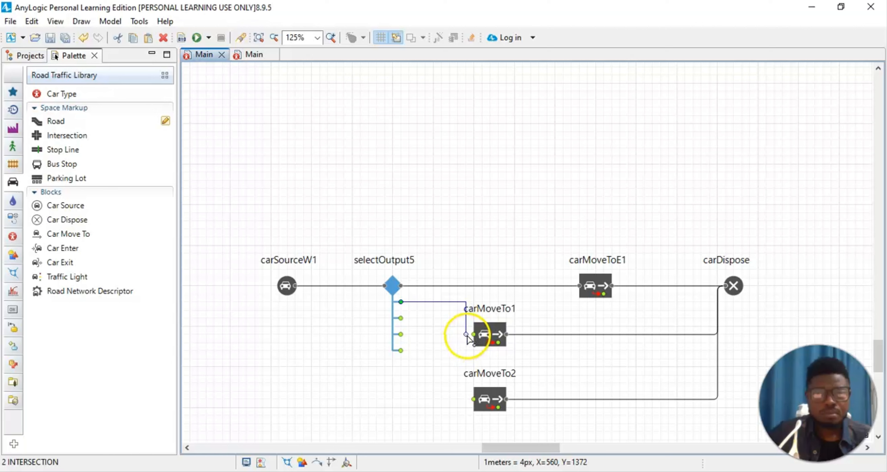
pyautogui.click(443, 372)
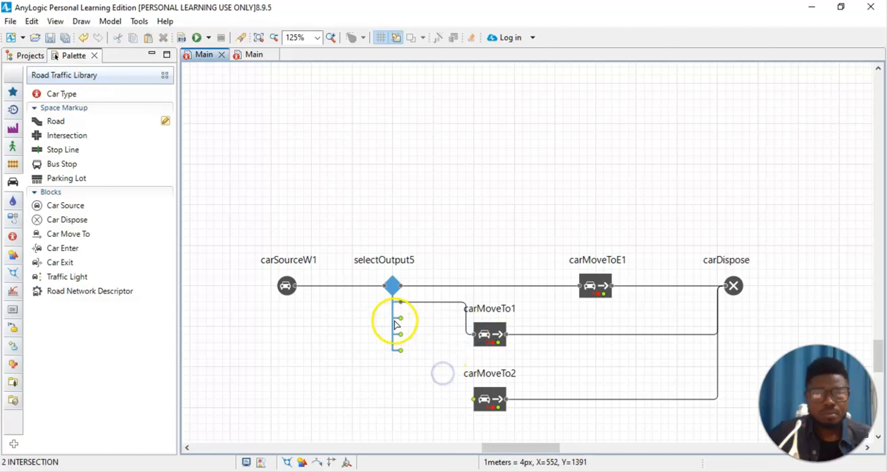
# Step: Connect the third output of selectOutput5 to the input of carMoveTo2
pyautogui.click(398, 318)
pyautogui.click(399, 318)
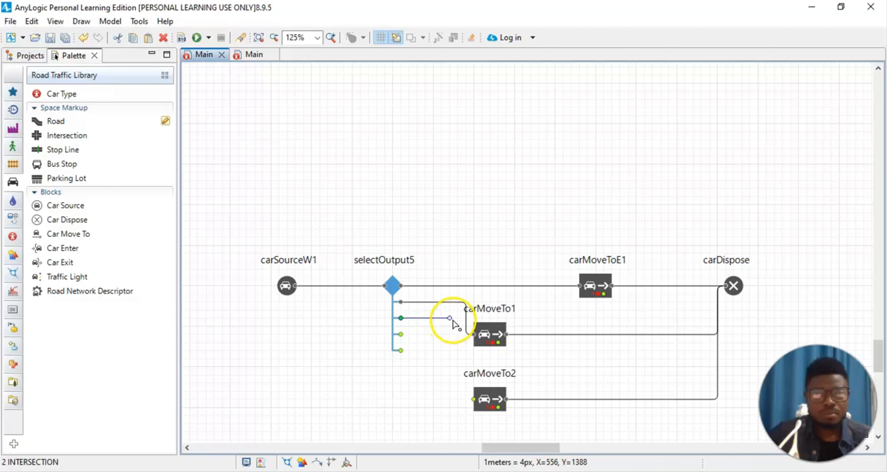
pyautogui.click(457, 319)
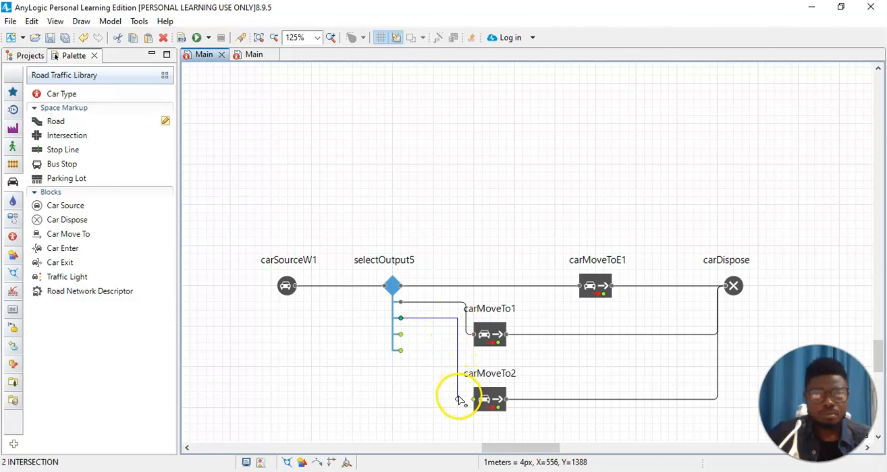
pyautogui.click(473, 400)
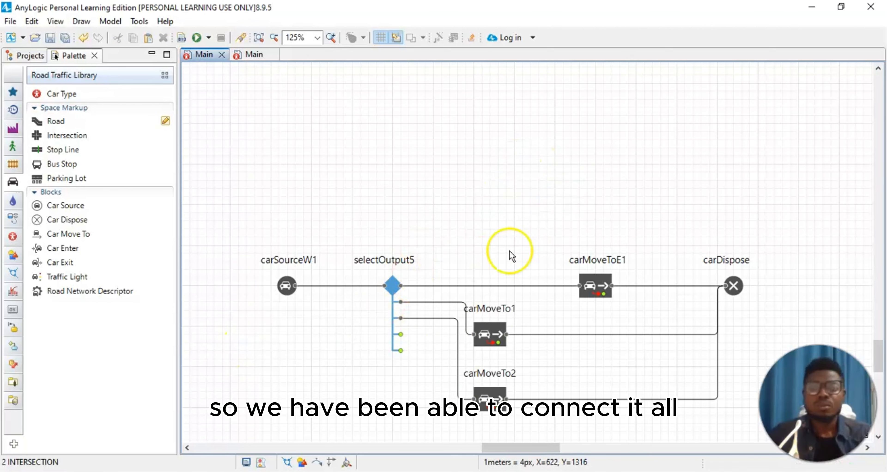
# Step: Show the properties of selectOutput5 and set Probability 4 and Probability 5 to 0
pyautogui.scroll(3, 478, 248)
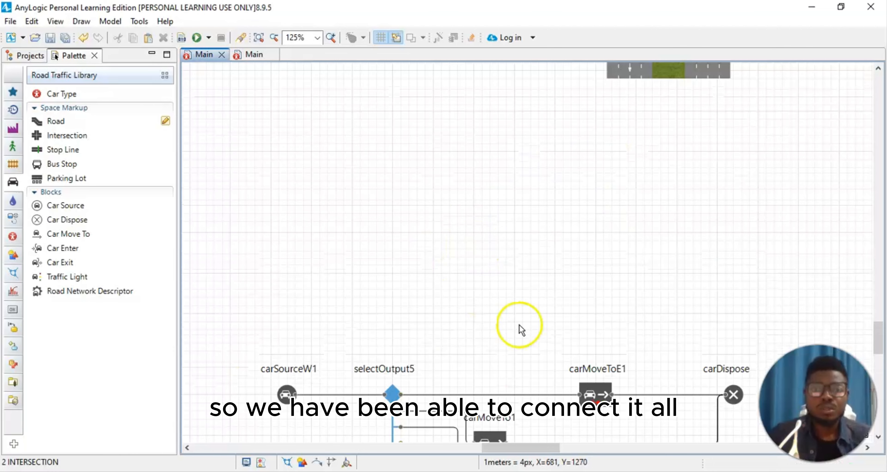
pyautogui.scroll(-2, 520, 330)
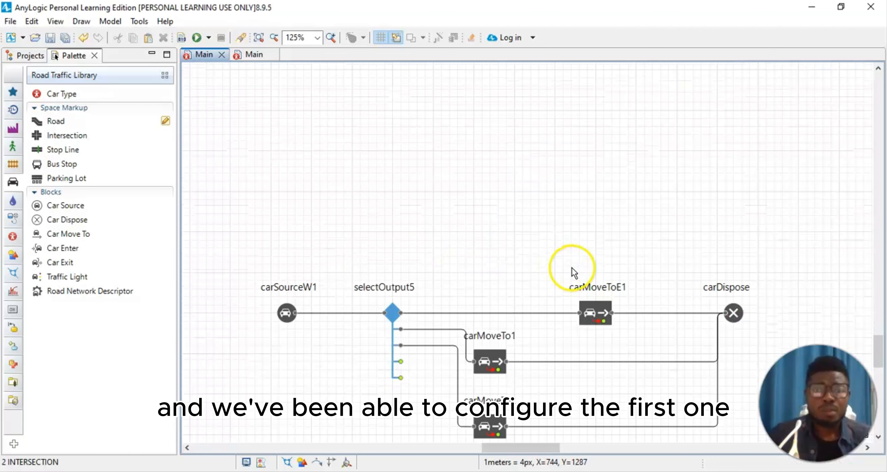
pyautogui.click(388, 320)
pyautogui.click(51, 20)
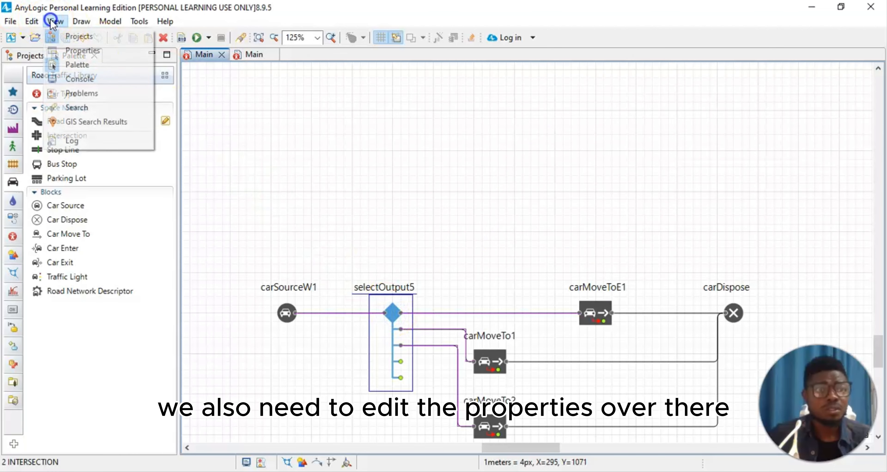
pyautogui.click(79, 53)
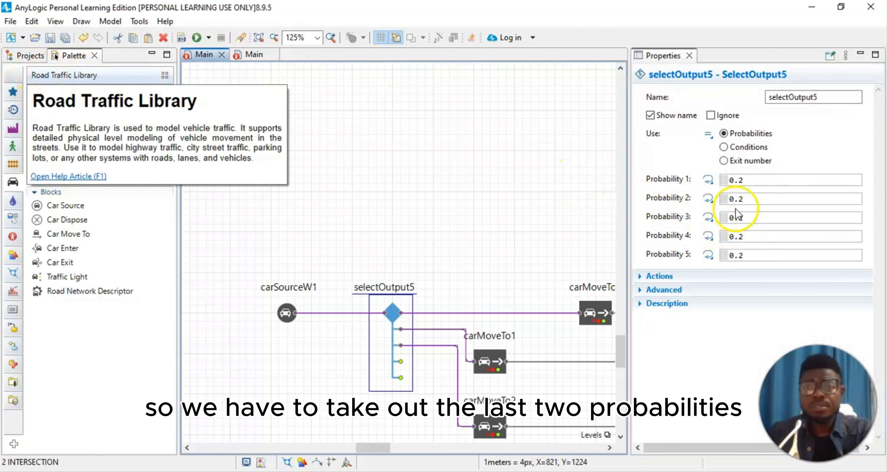
pyautogui.click(746, 255)
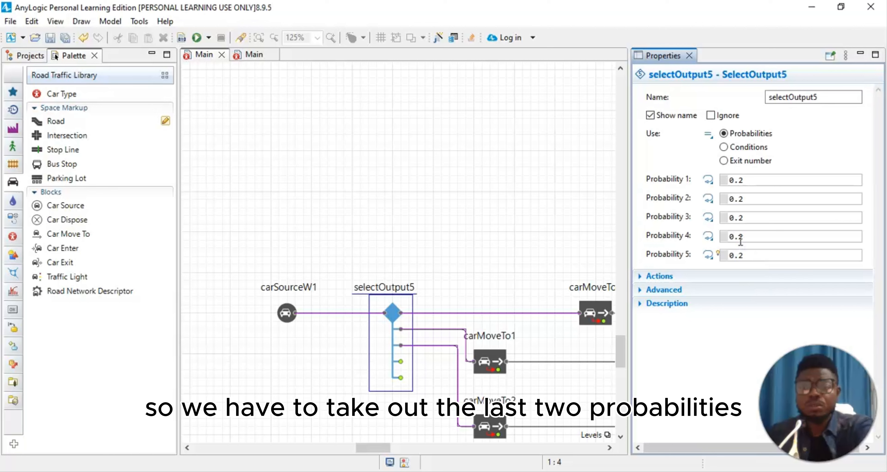
pyautogui.press('BackSpace')
pyautogui.click(760, 238)
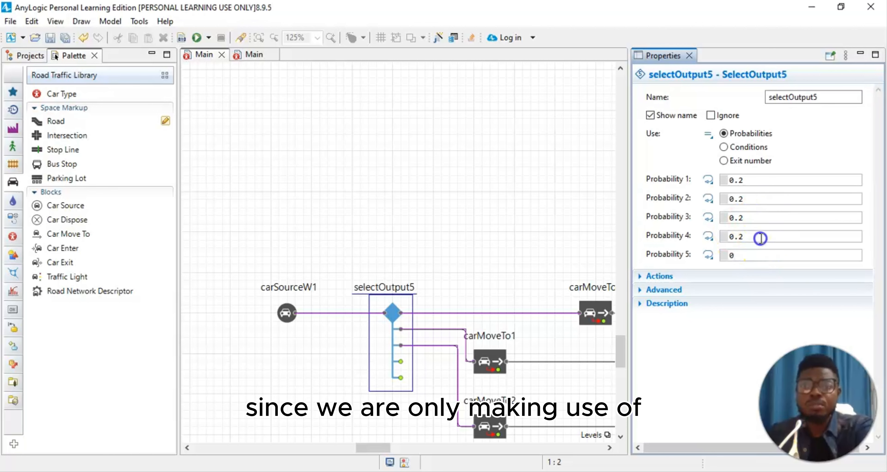
pyautogui.click(751, 235)
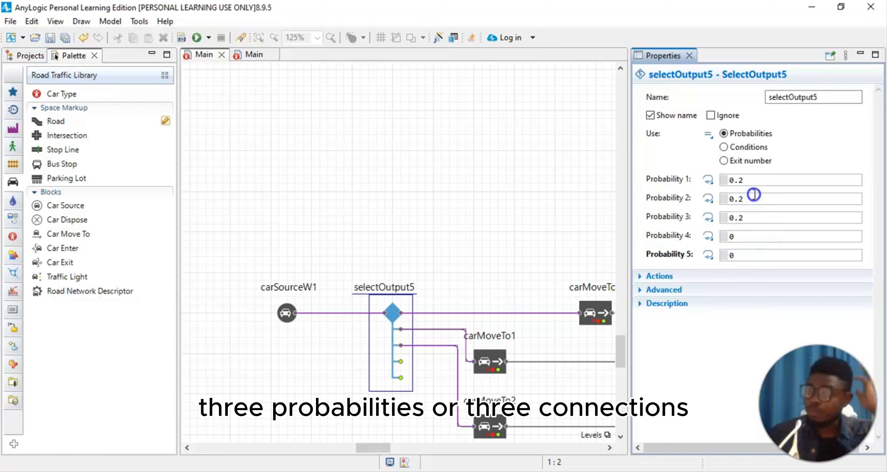
# Step: Set selectOutput5's Probability 1 to 0.4 and both Probability 2 and Probability 3 to 0.3
pyautogui.click(754, 180)
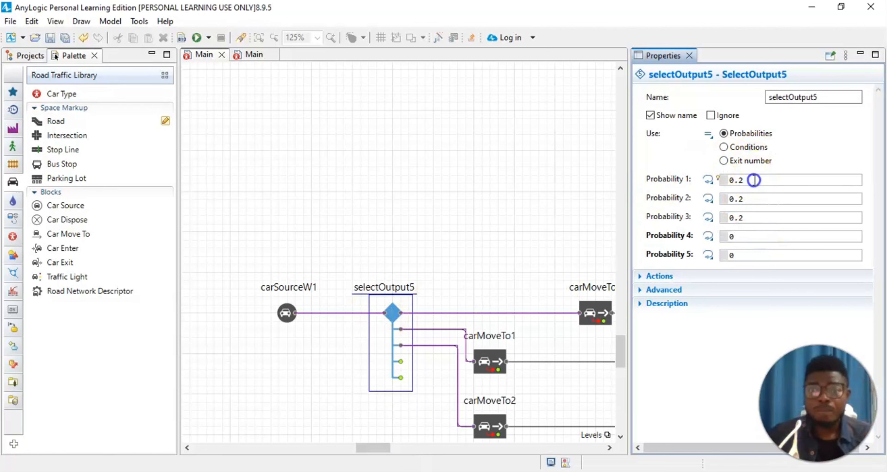
pyautogui.press('BackSpace')
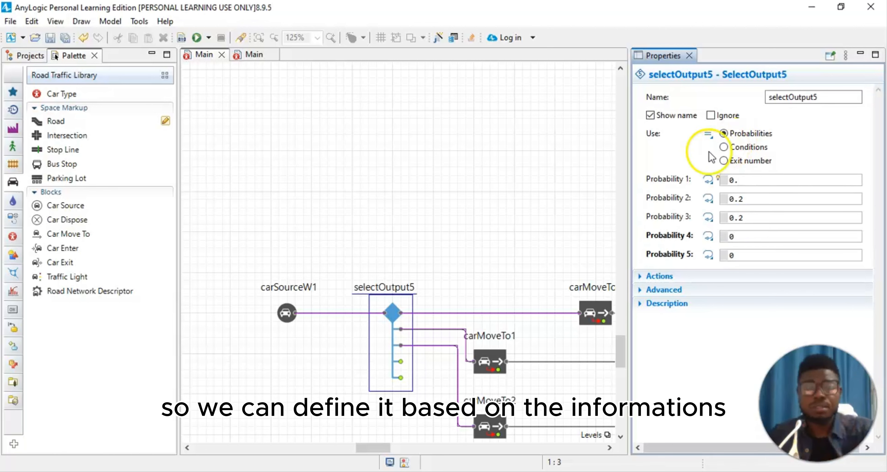
pyautogui.write('4')
pyautogui.click(747, 202)
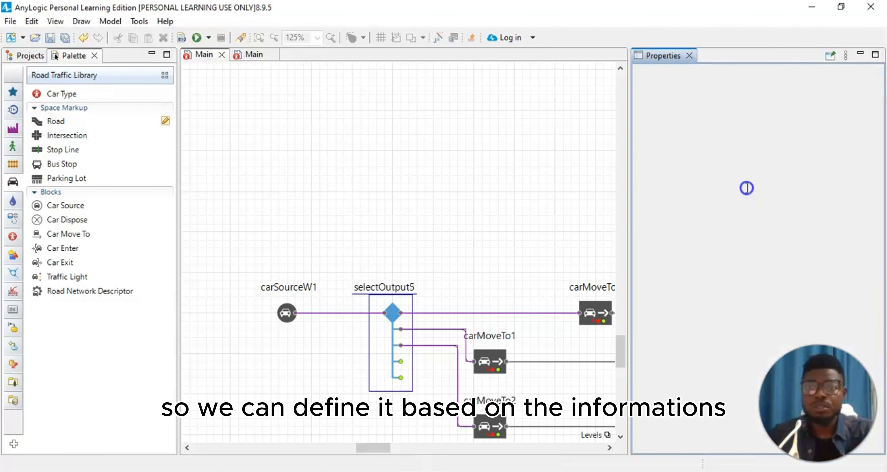
pyautogui.click(755, 195)
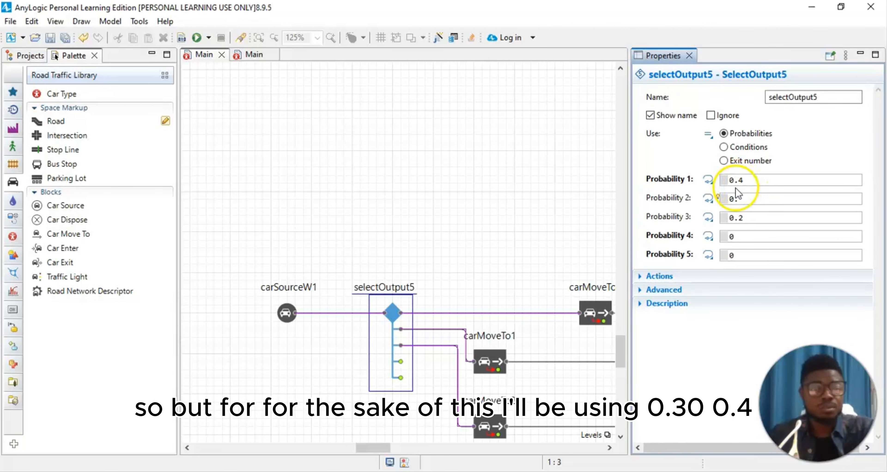
pyautogui.write('3')
pyautogui.click(751, 218)
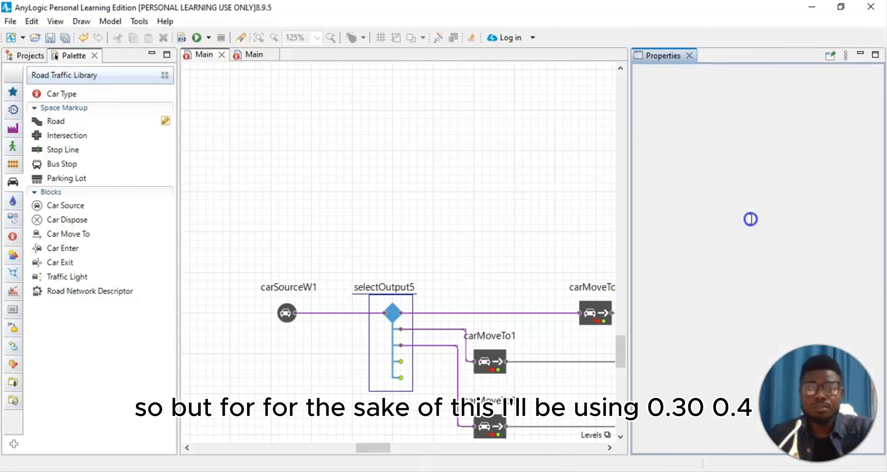
pyautogui.click(753, 213)
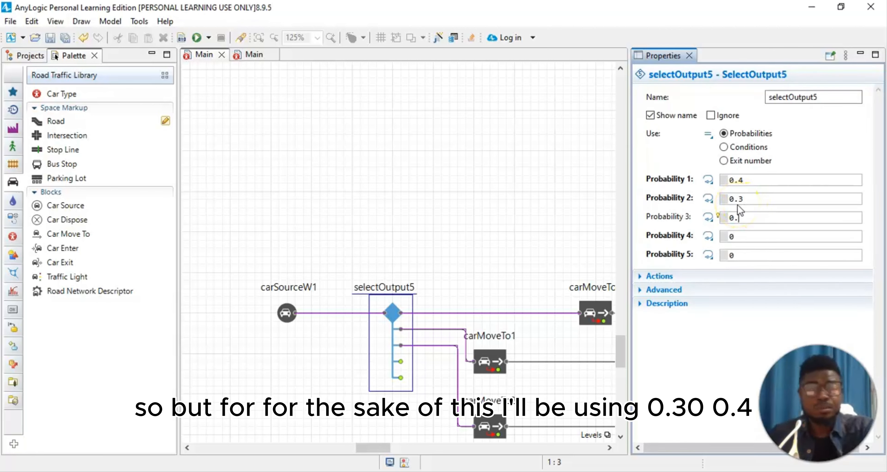
pyautogui.write('3')
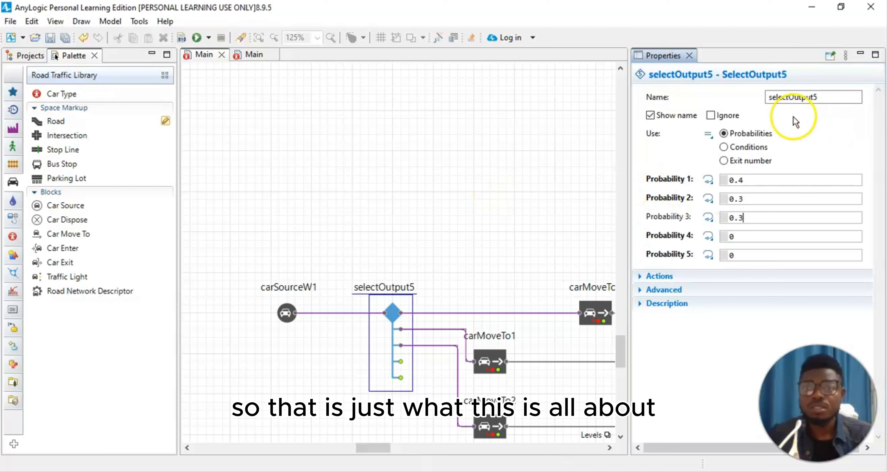
# Step: Look over the properties of carMoveTo1 and examine the north and south roads in the two-intersection layout
pyautogui.click(717, 68)
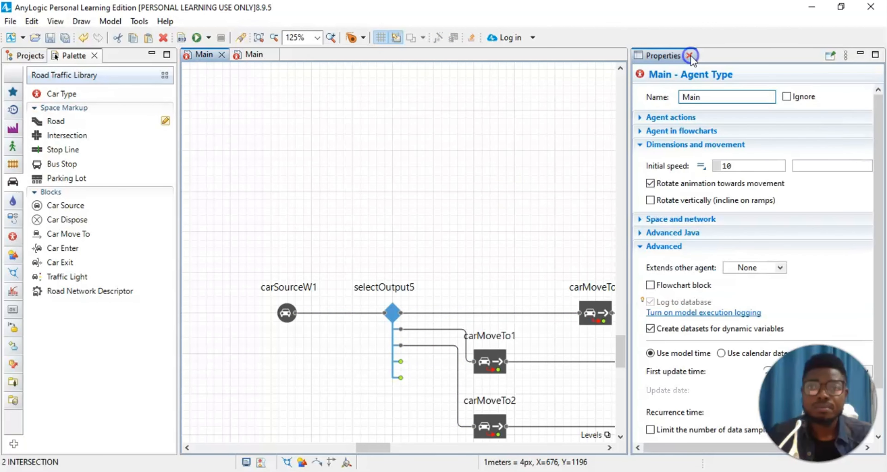
pyautogui.click(689, 56)
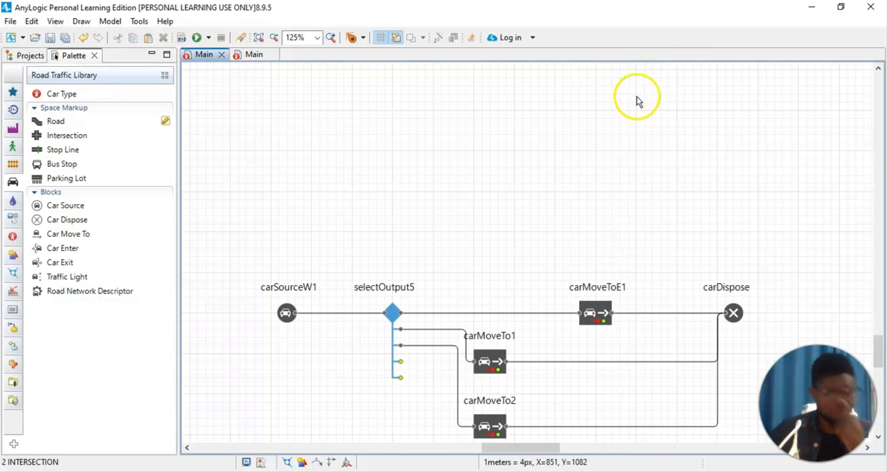
pyautogui.scroll(-3, 560, 210)
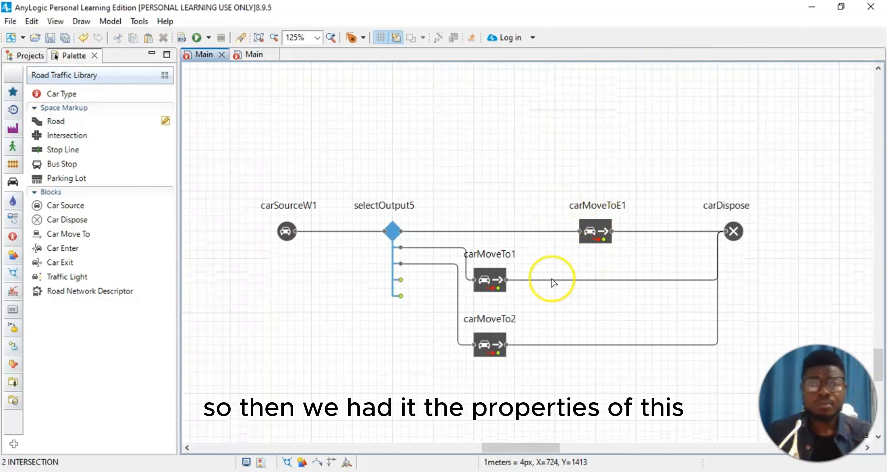
pyautogui.click(488, 281)
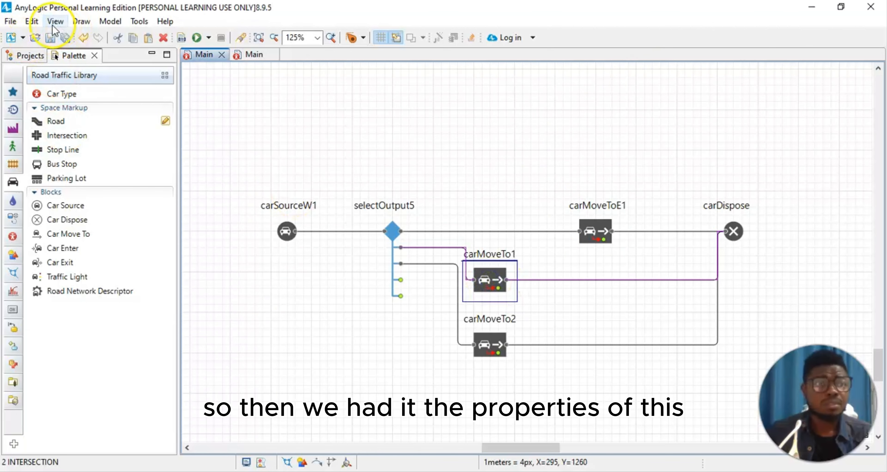
pyautogui.click(52, 24)
pyautogui.click(54, 50)
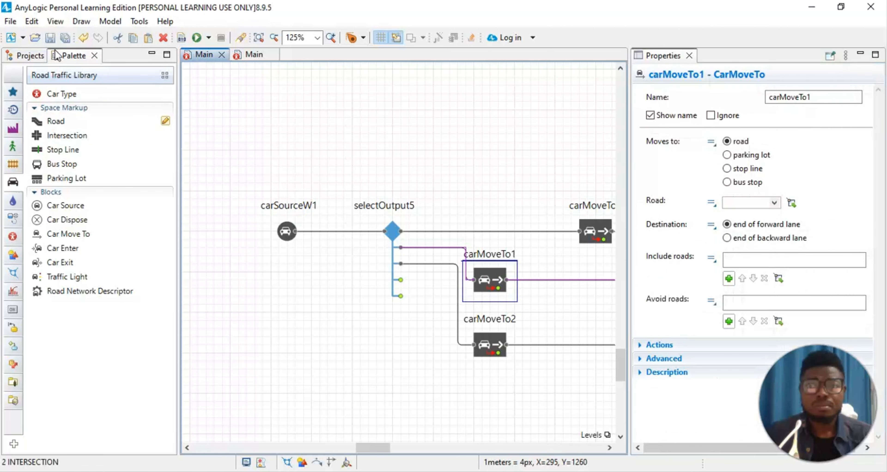
pyautogui.click(824, 98)
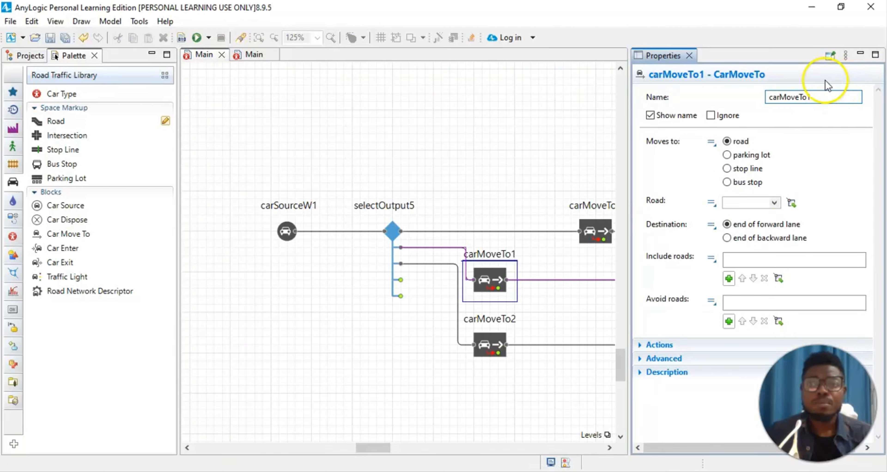
pyautogui.click(689, 55)
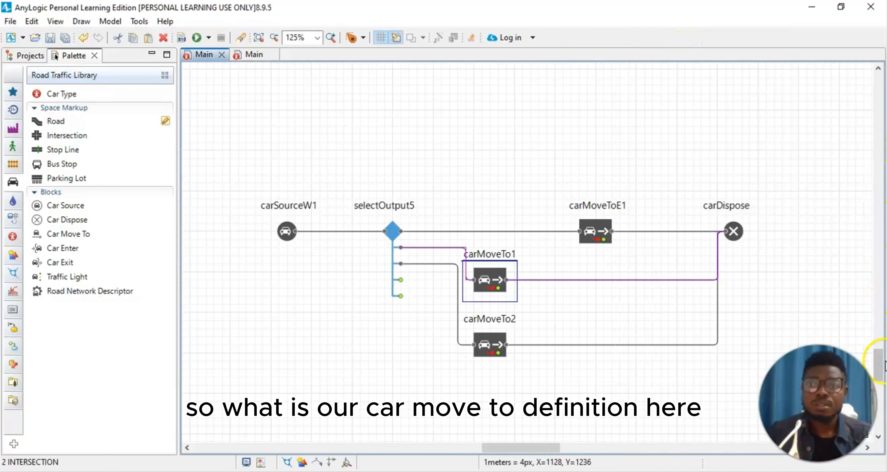
pyautogui.moveTo(881, 375); pyautogui.dragTo(882, 202)
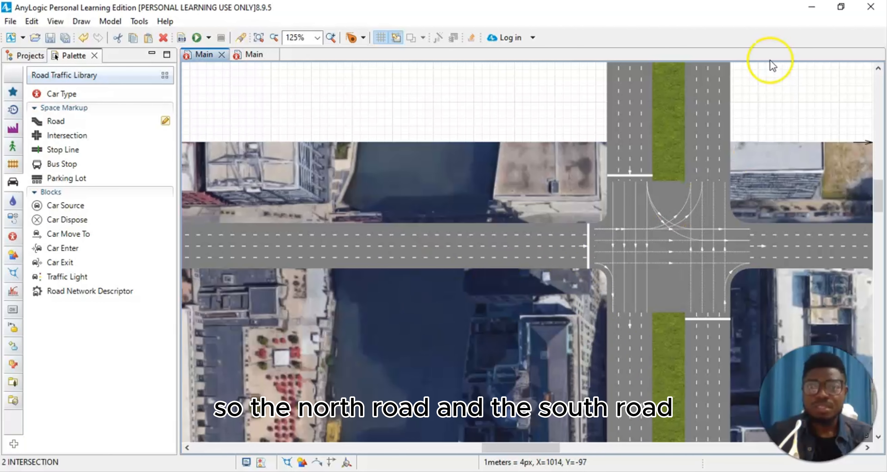
pyautogui.scroll(-6, 510, 349)
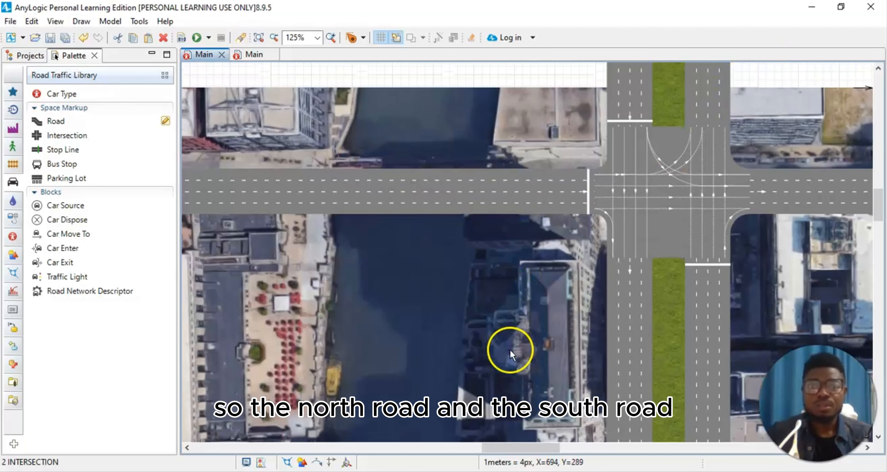
pyautogui.scroll(-8, 516, 324)
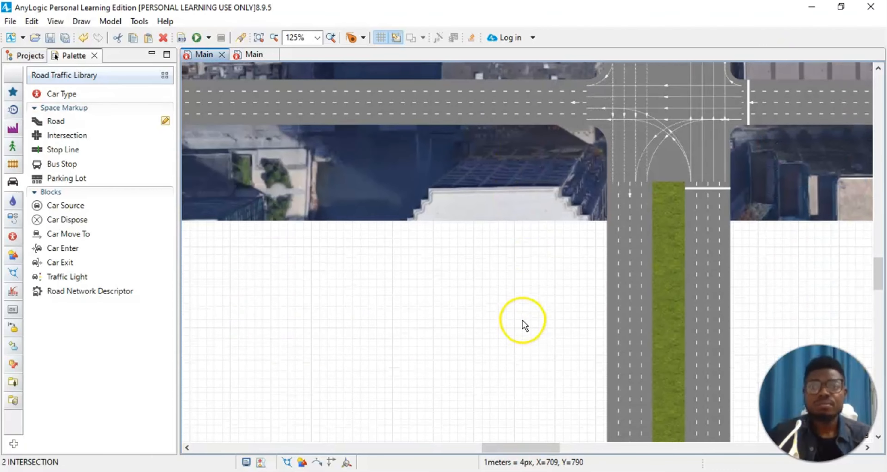
pyautogui.scroll(-10, 515, 325)
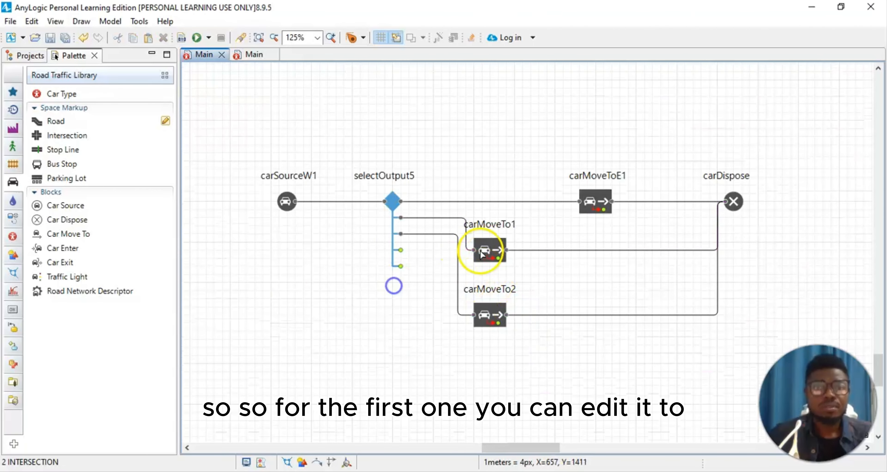
# Step: Show the properties of carMoveTo1 and rename the block to carMoveToN
pyautogui.click(56, 21)
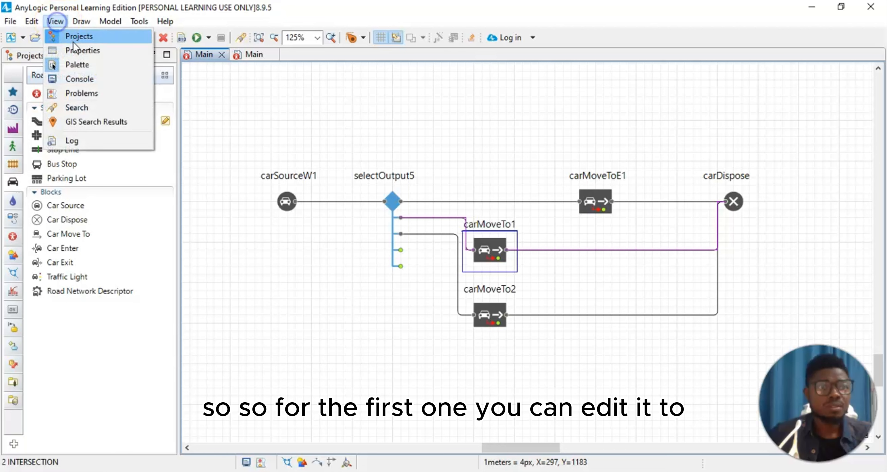
pyautogui.click(72, 42)
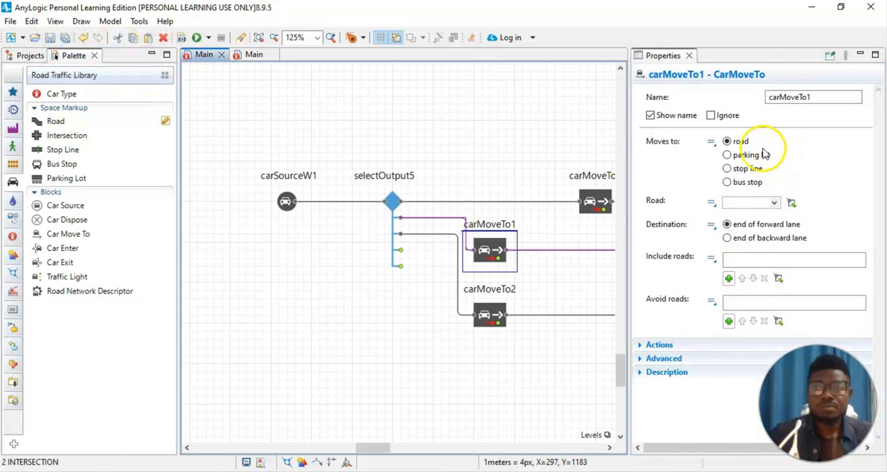
pyautogui.click(811, 99)
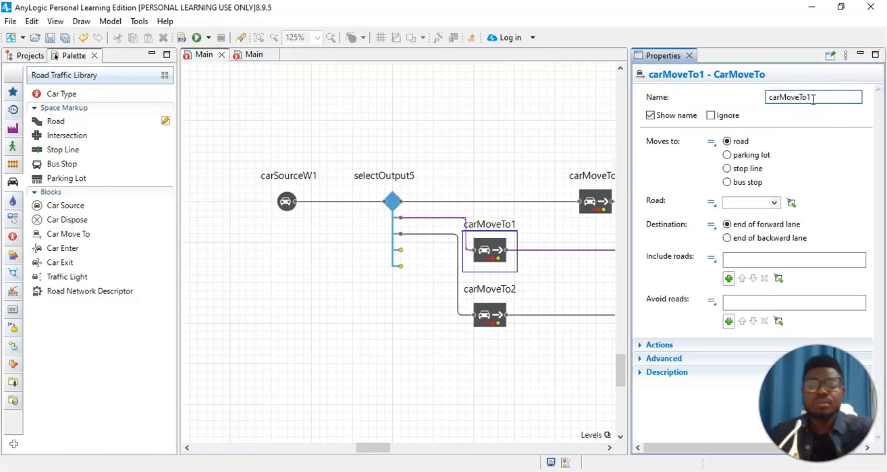
pyautogui.click(811, 103)
pyautogui.press('BackSpace')
pyautogui.write('N')
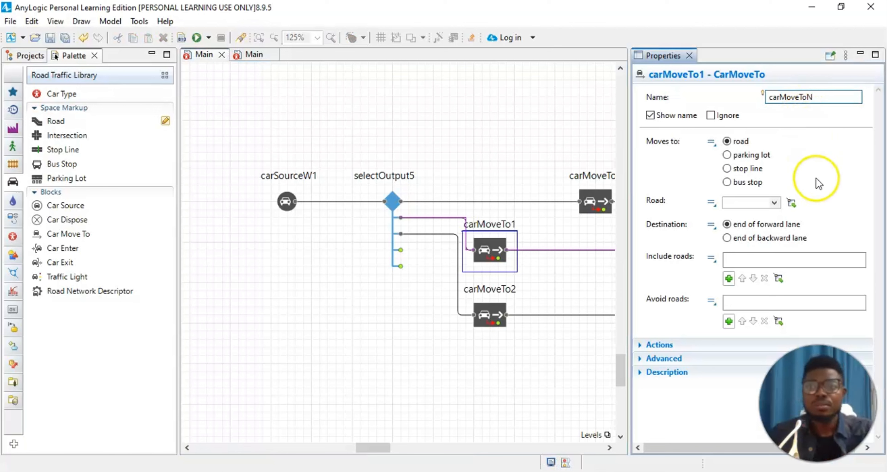
# Step: Set carMoveToN's road to roadN with the end of backward lane as destination, and close its properties
pyautogui.click(776, 202)
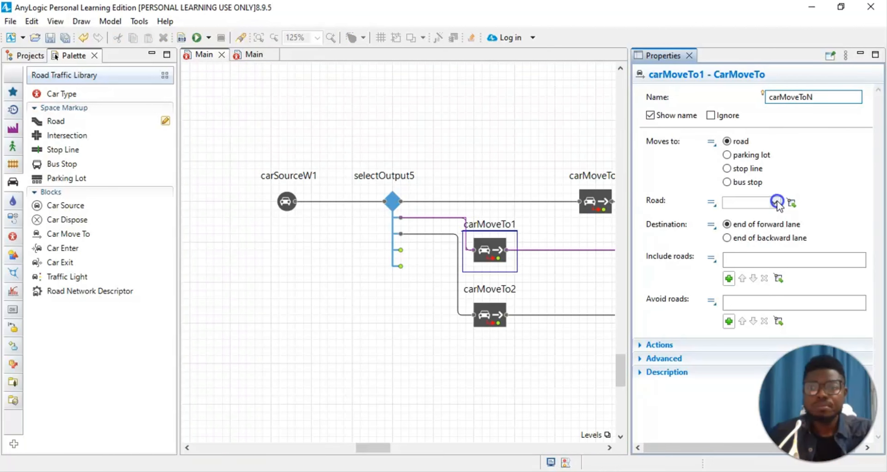
pyautogui.click(777, 202)
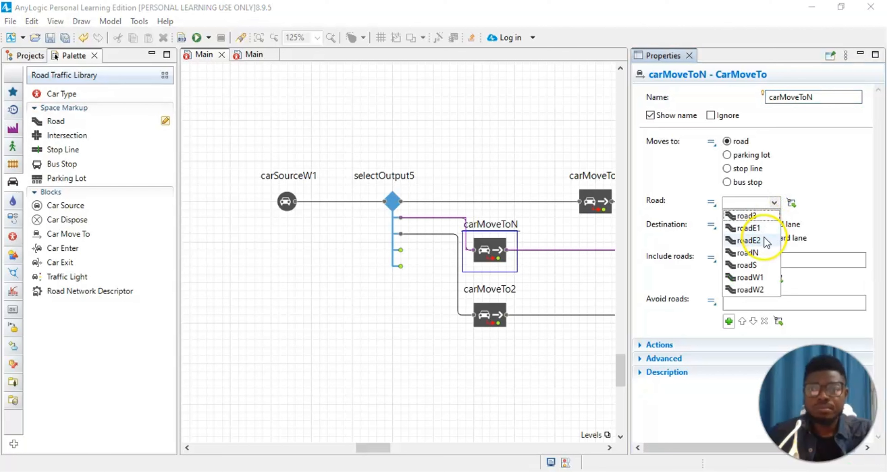
pyautogui.click(758, 257)
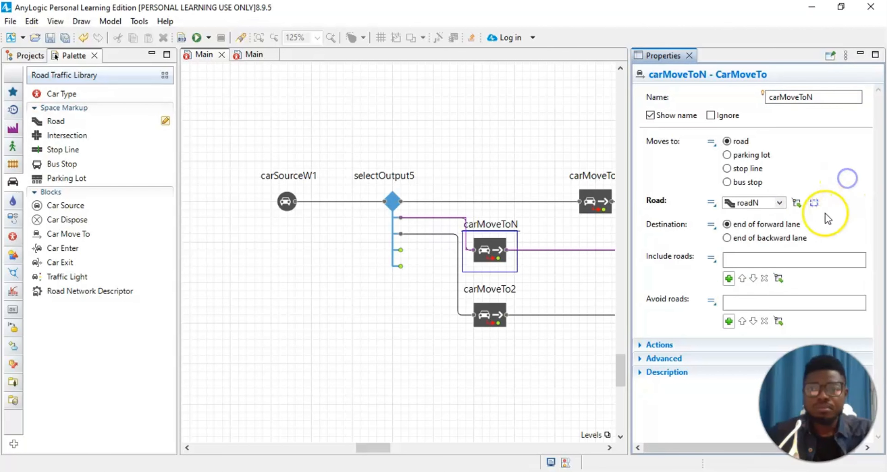
pyautogui.click(789, 239)
pyautogui.click(842, 175)
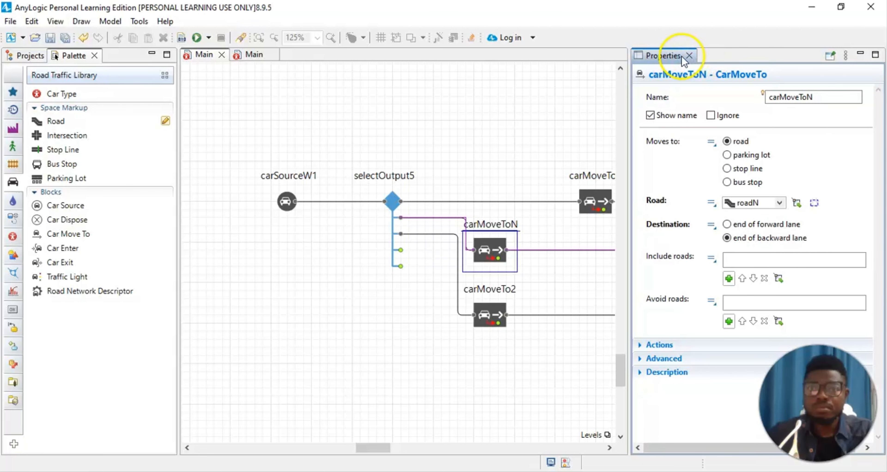
pyautogui.click(689, 56)
# Step: Show the properties of carMoveTo2 and rename the block to carMoveToS
pyautogui.click(508, 377)
pyautogui.click(490, 316)
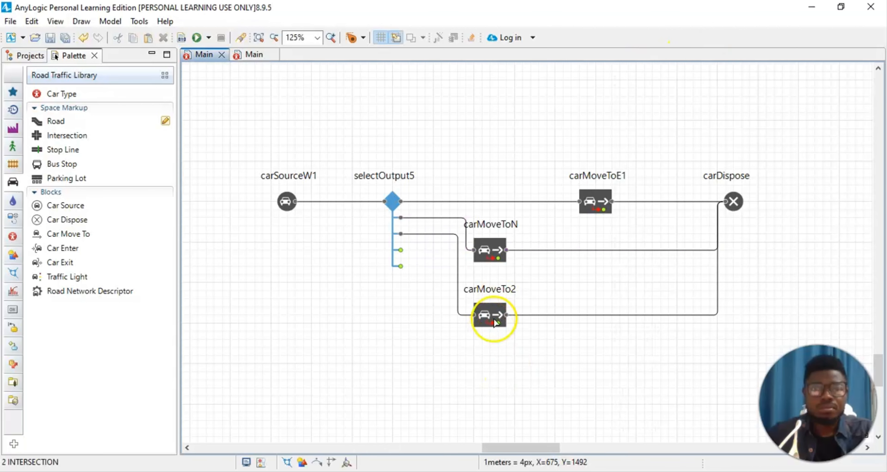
pyautogui.click(57, 22)
pyautogui.click(82, 49)
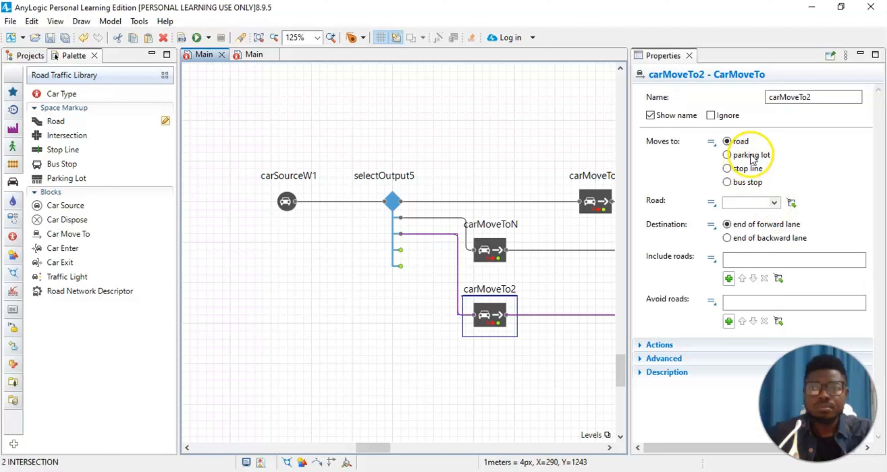
pyautogui.click(817, 100)
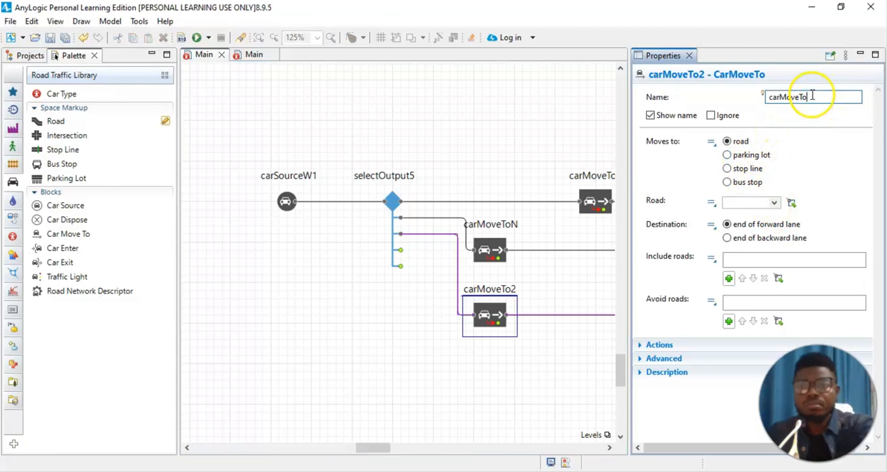
pyautogui.press('BackSpace')
pyautogui.write('S')
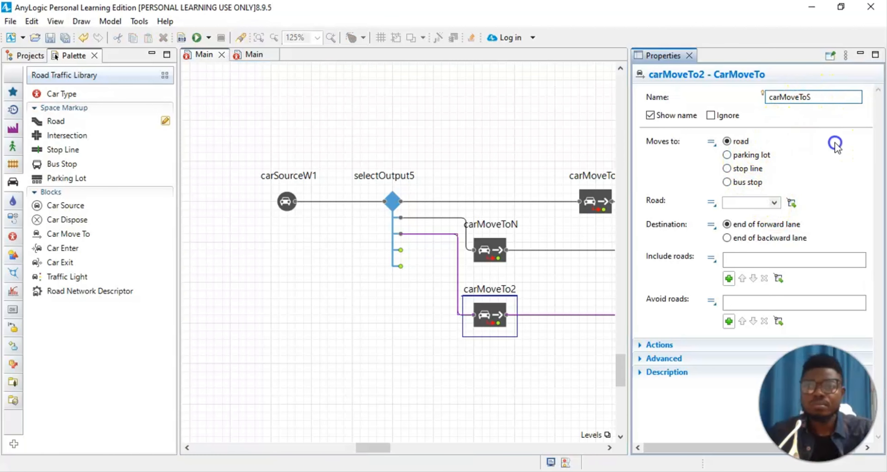
# Step: Set roadS as the road carMoveToS moves cars to, and close its properties
pyautogui.click(775, 206)
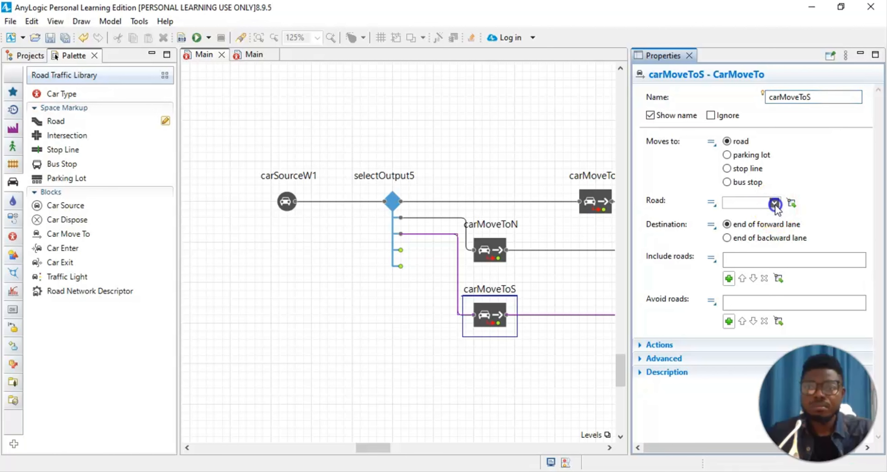
pyautogui.click(774, 203)
pyautogui.click(759, 263)
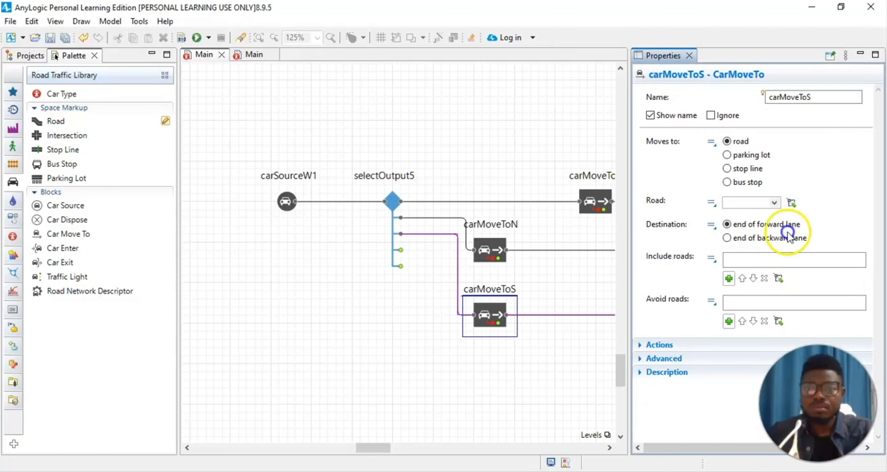
pyautogui.click(839, 186)
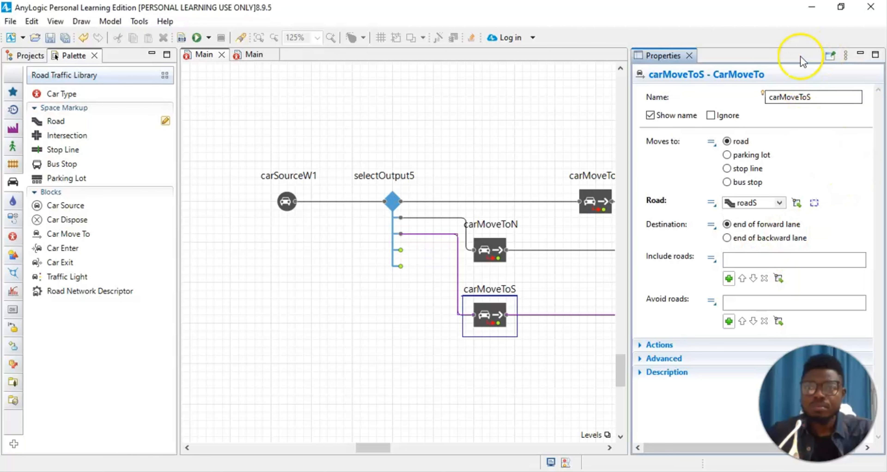
pyautogui.click(688, 55)
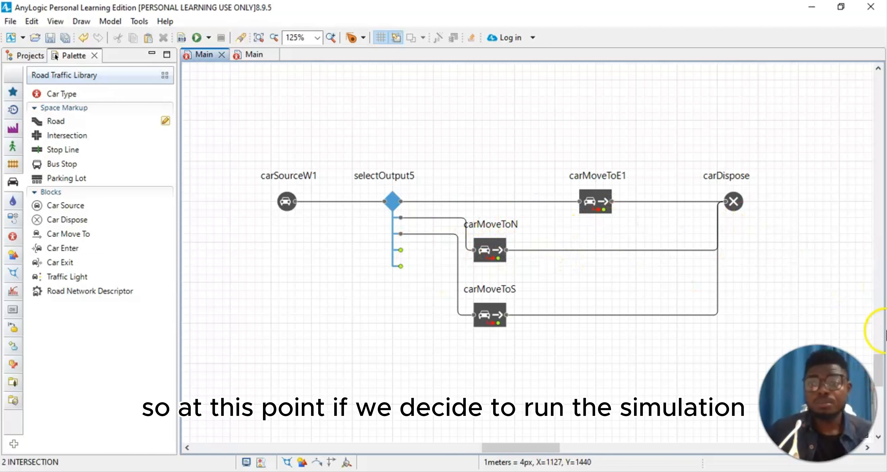
# Step: Run the simulation, watch how cars from the west move and turn at the intersections, and close the simulation window
pyautogui.moveTo(878, 366); pyautogui.dragTo(881, 348)
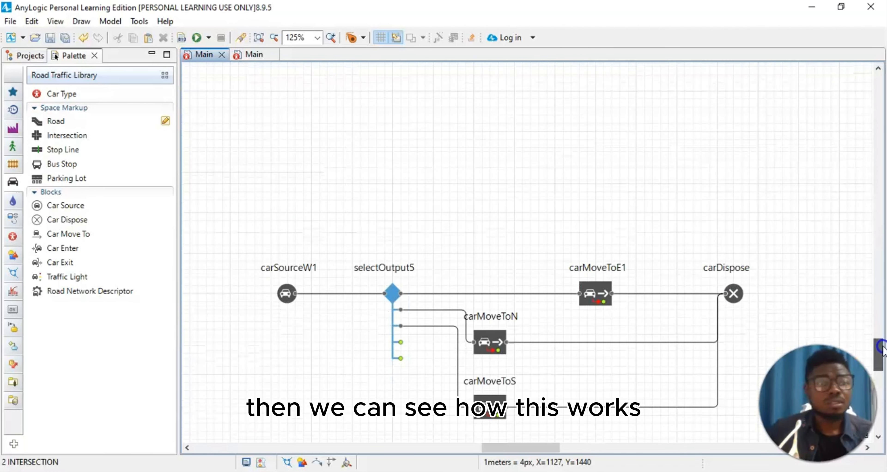
pyautogui.scroll(-3, 526, 374)
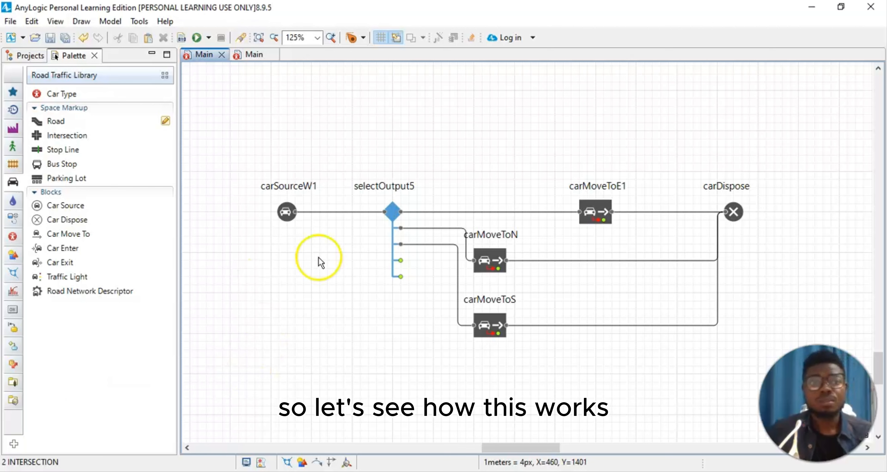
pyautogui.click(196, 37)
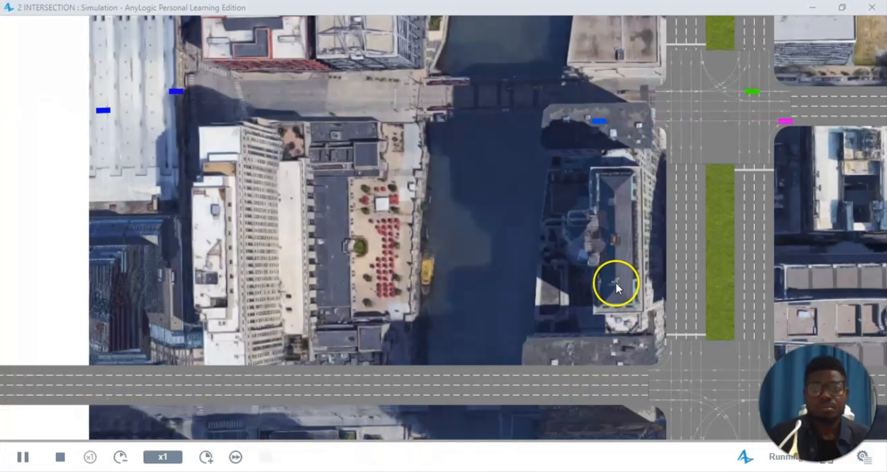
pyautogui.scroll(-2, 615, 286)
pyautogui.scroll(3, 620, 296)
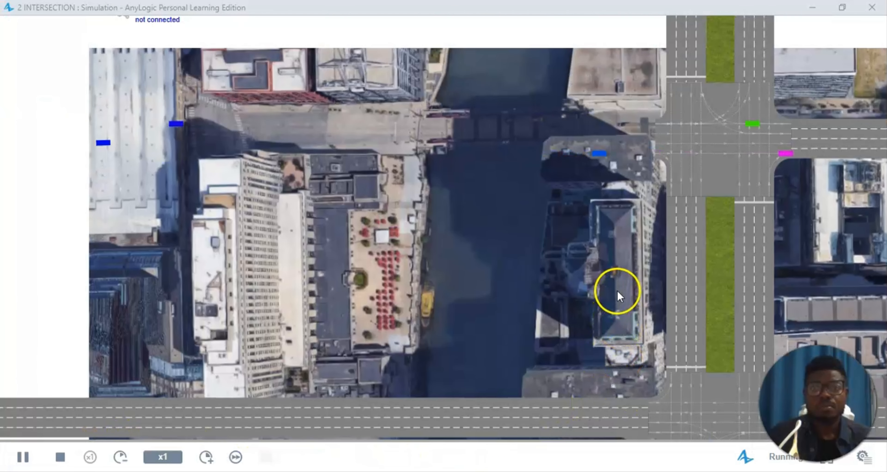
pyautogui.scroll(1, 617, 291)
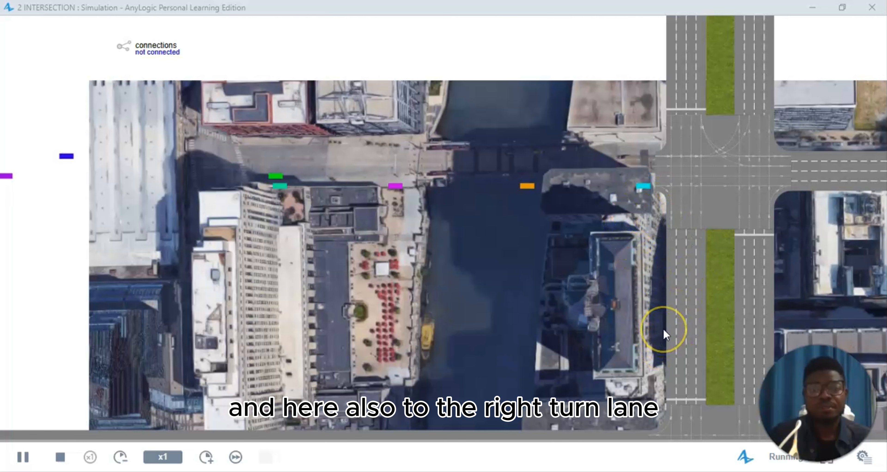
pyautogui.moveTo(668, 326); pyautogui.dragTo(615, 317)
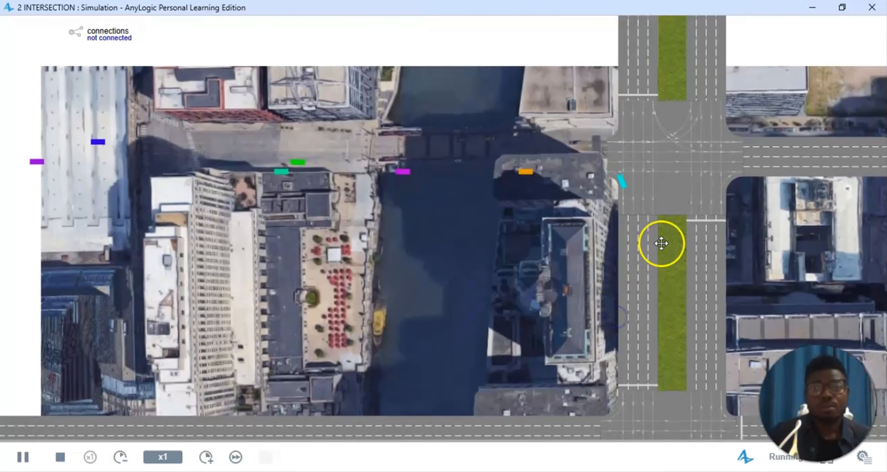
pyautogui.scroll(-3, 689, 265)
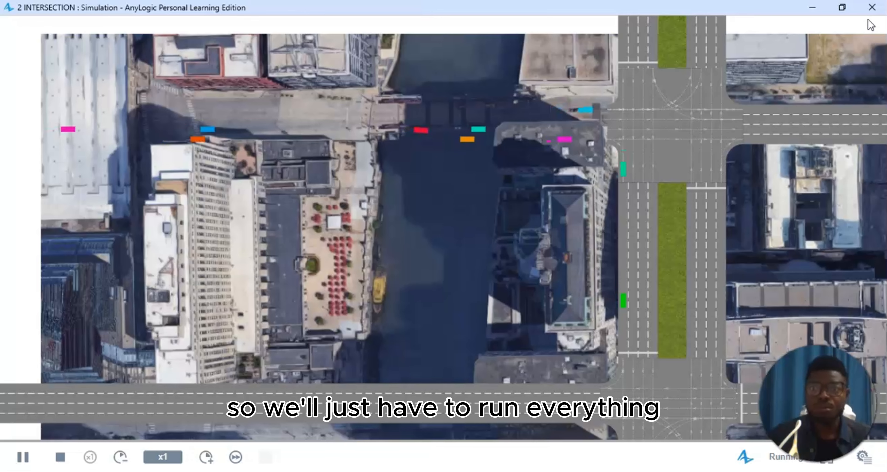
pyautogui.click(871, 7)
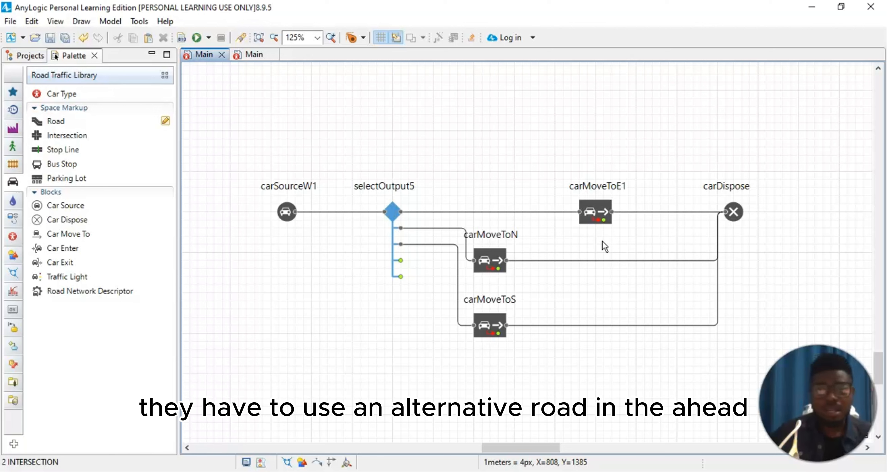
pyautogui.click(604, 235)
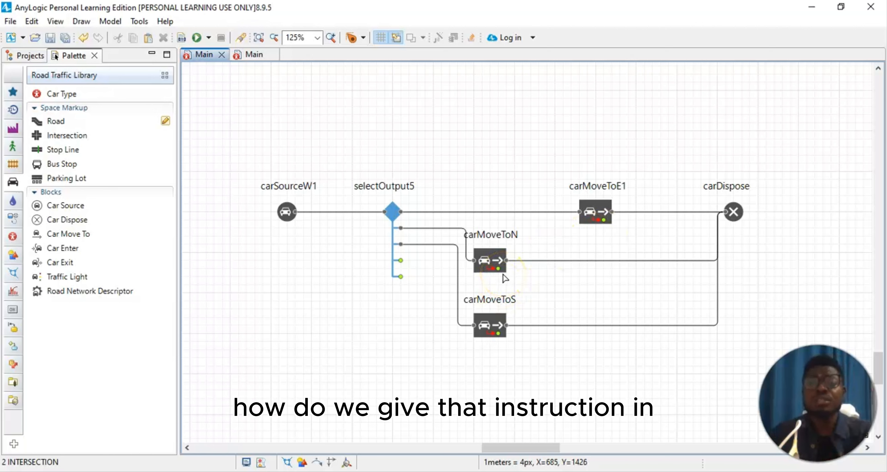
pyautogui.click(505, 263)
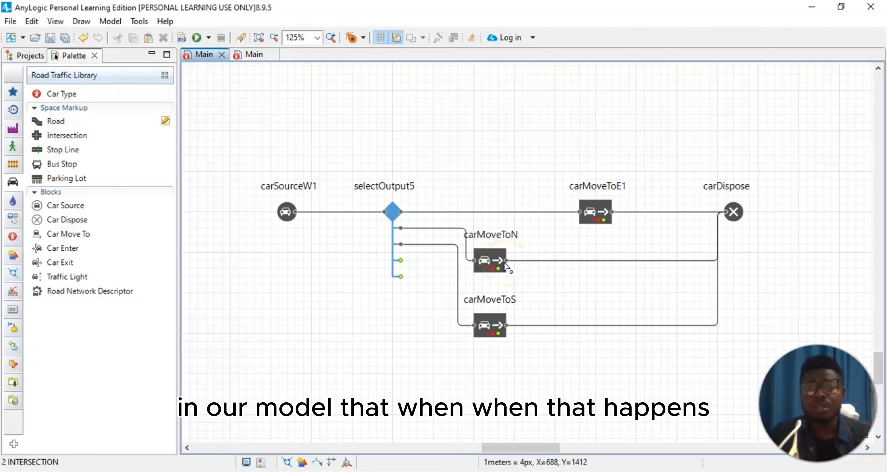
pyautogui.click(498, 265)
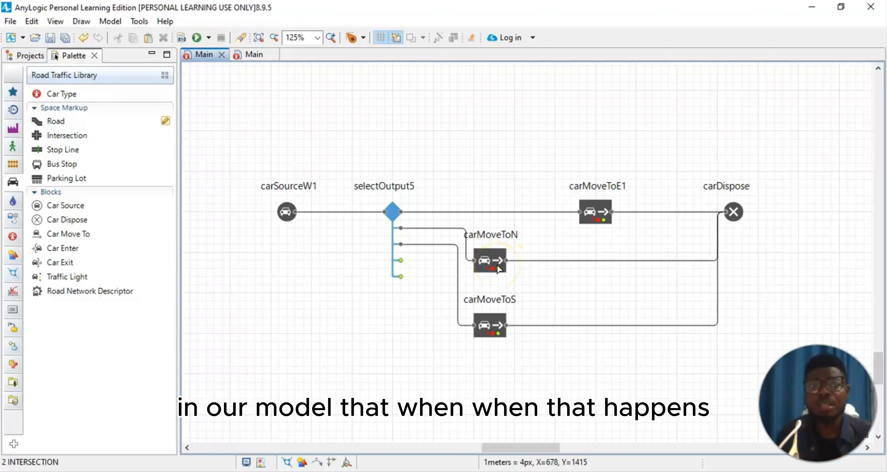
pyautogui.scroll(-1, 498, 266)
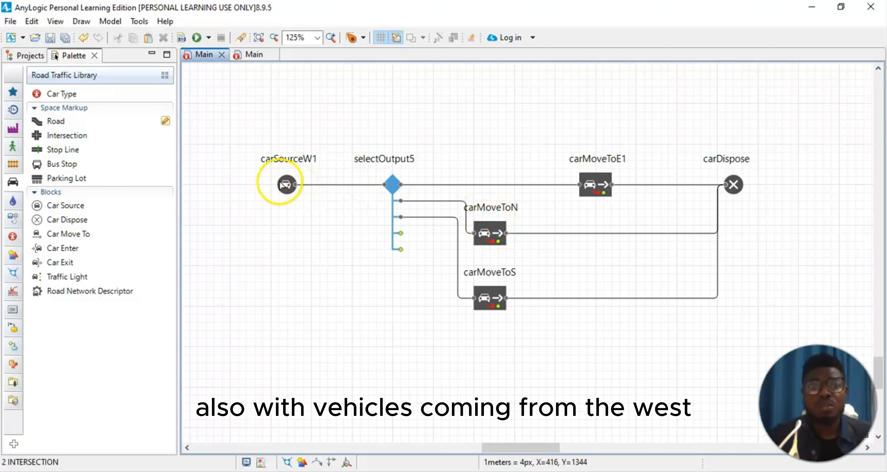
pyautogui.click(499, 243)
pyautogui.moveTo(499, 243); pyautogui.dragTo(555, 242)
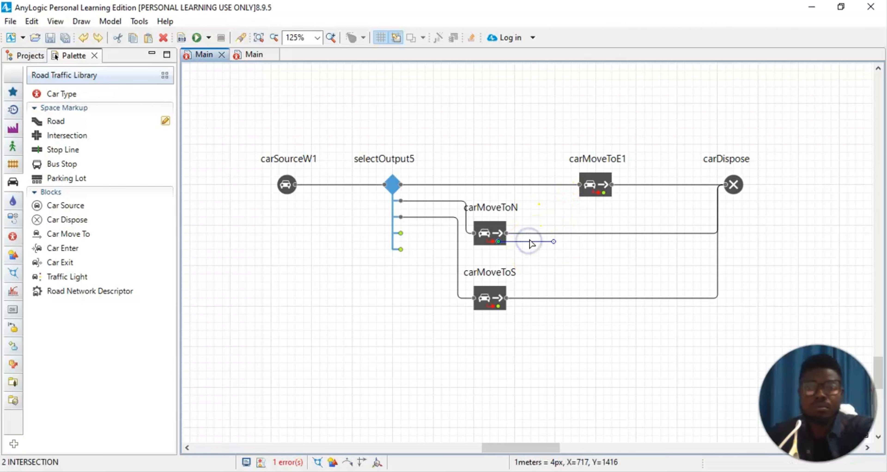
pyautogui.press('Delete')
# Step: Connect the green alternative output on carMoveToN's lower edge to the input of carMoveToE1, routing the connector below and around
pyautogui.doubleClick(498, 242)
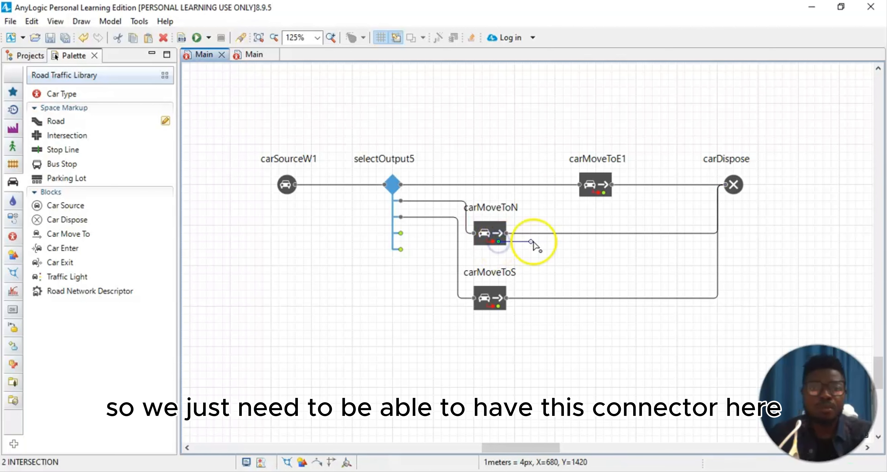
pyautogui.click(566, 244)
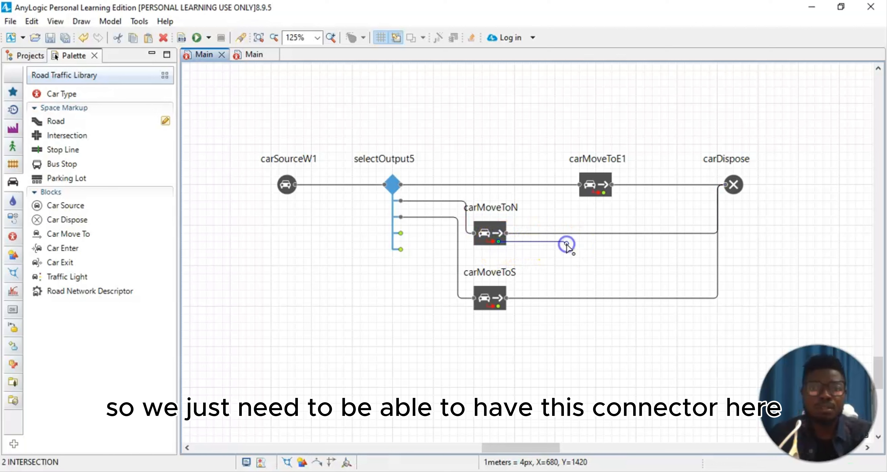
pyautogui.click(564, 186)
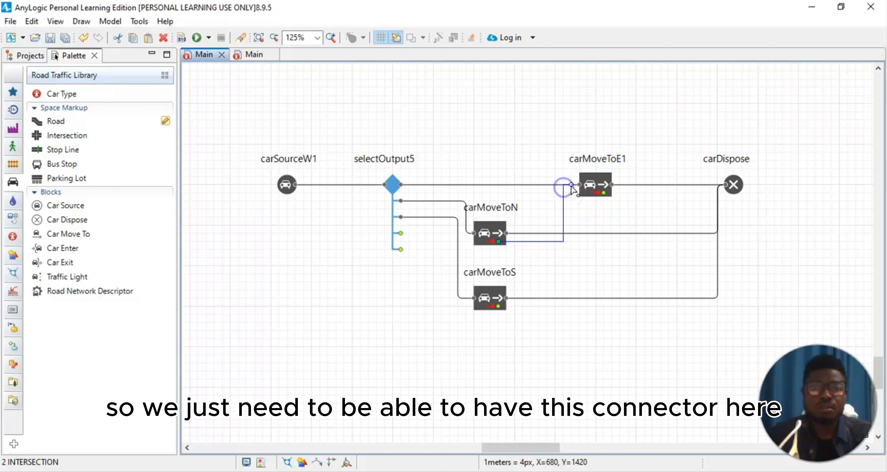
pyautogui.click(573, 185)
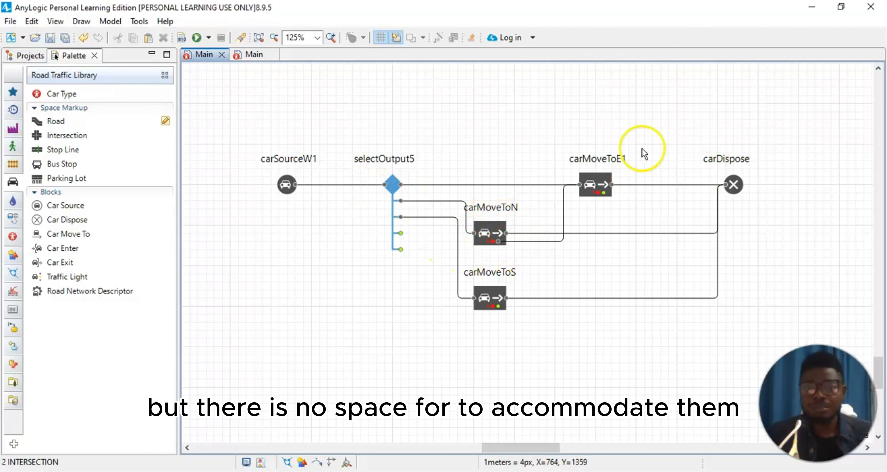
# Step: Connect the green alternative output on carMoveToS's lower edge to the input of carMoveToE1, along the carMoveToN connector
pyautogui.moveTo(499, 305); pyautogui.dragTo(555, 311)
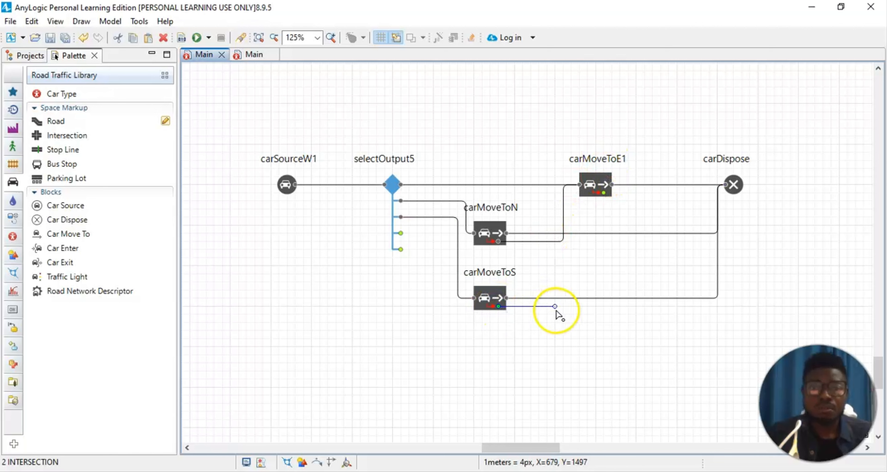
pyautogui.click(561, 307)
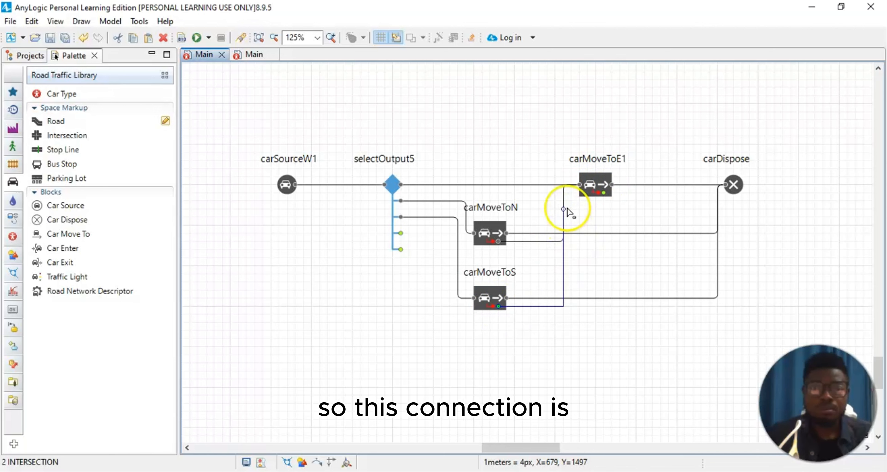
pyautogui.click(564, 186)
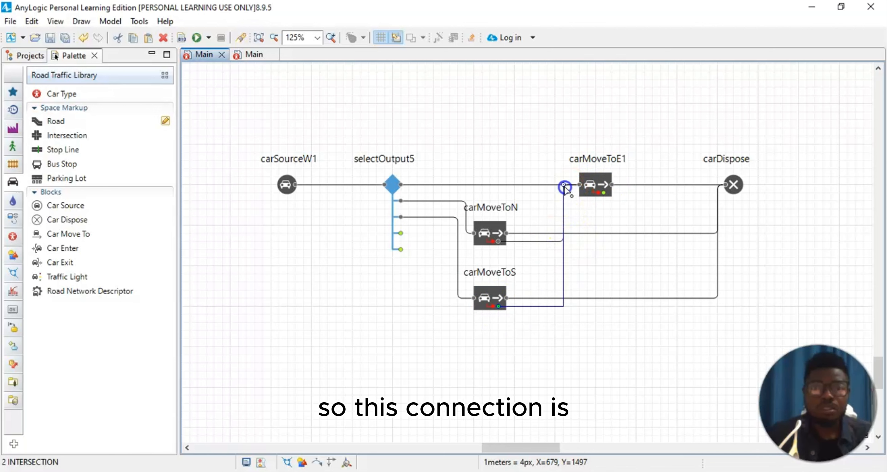
pyautogui.click(580, 186)
pyautogui.click(829, 251)
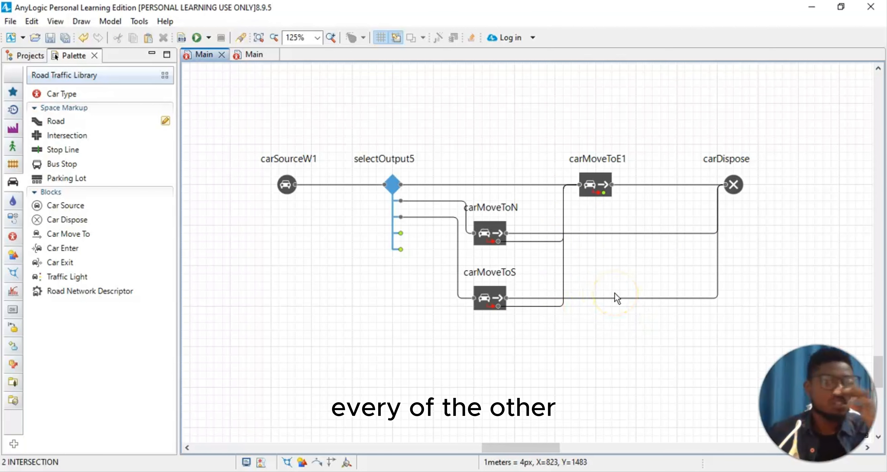
# Step: Add a new Car Source block below the existing flowchart, aligned vertically under carSourceW1
pyautogui.click(594, 291)
pyautogui.scroll(-3, 642, 299)
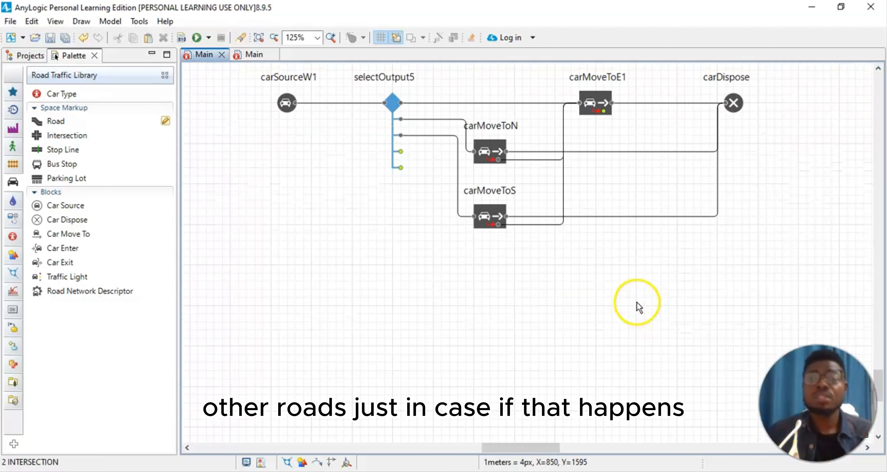
pyautogui.scroll(-3, 640, 300)
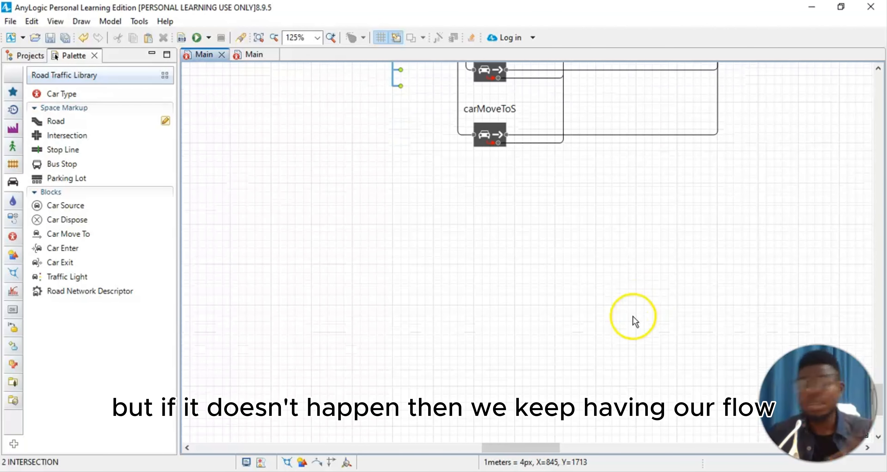
pyautogui.scroll(3, 471, 292)
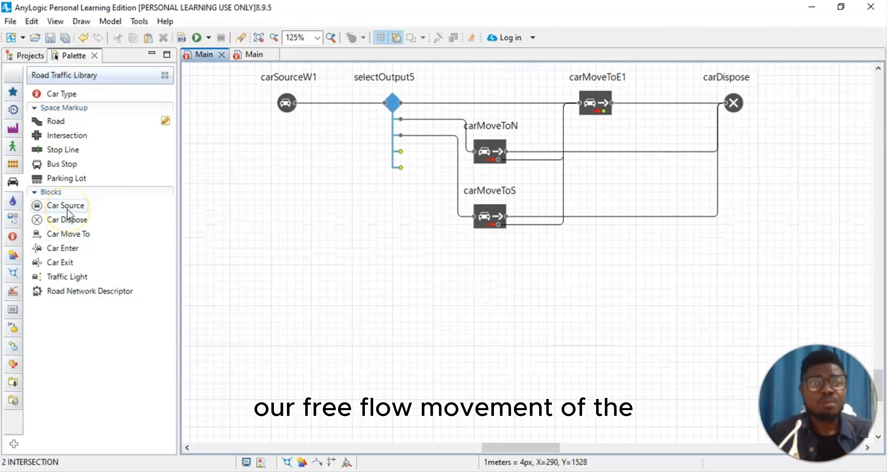
pyautogui.moveTo(67, 209)
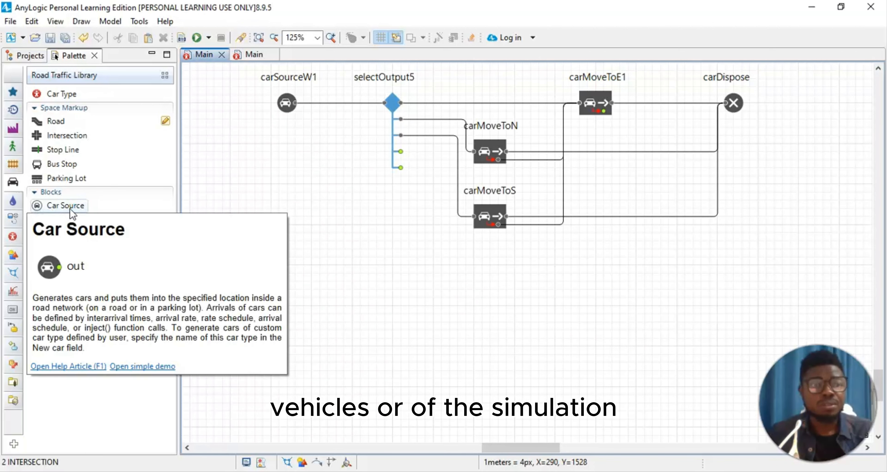
pyautogui.click(52, 205)
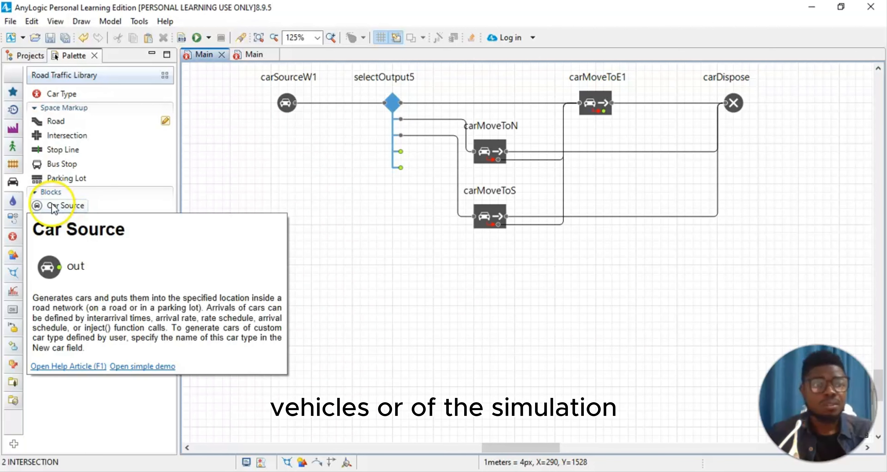
pyautogui.moveTo(52, 205); pyautogui.dragTo(286, 294)
# Step: Add three Car Move To blocks: one under carMoveToE1 and two stacked under carMoveToS
pyautogui.click(51, 235)
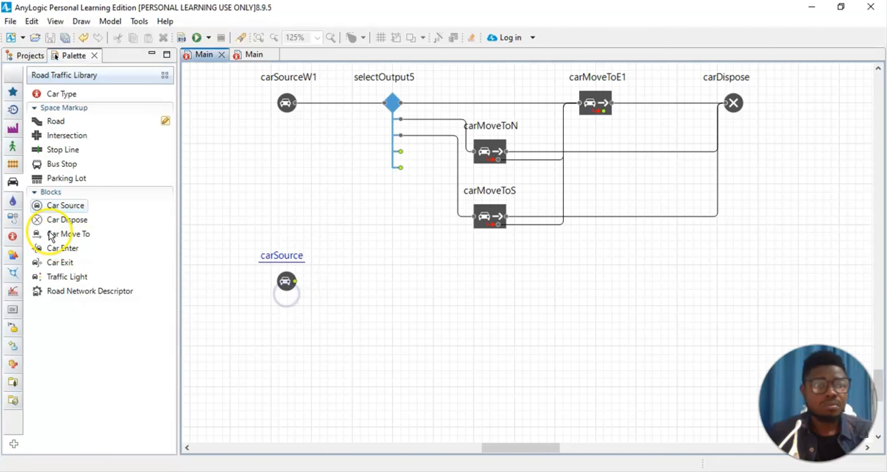
pyautogui.moveTo(75, 233); pyautogui.dragTo(608, 282)
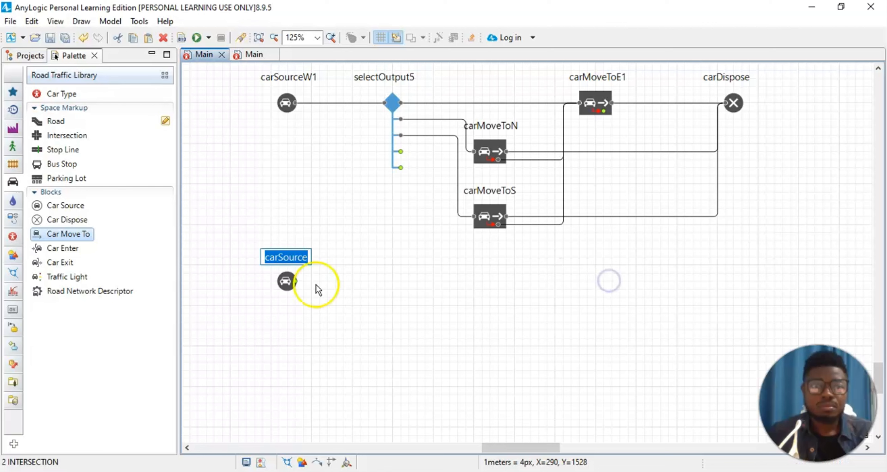
pyautogui.moveTo(71, 237); pyautogui.dragTo(601, 298)
pyautogui.moveTo(69, 235); pyautogui.dragTo(490, 370)
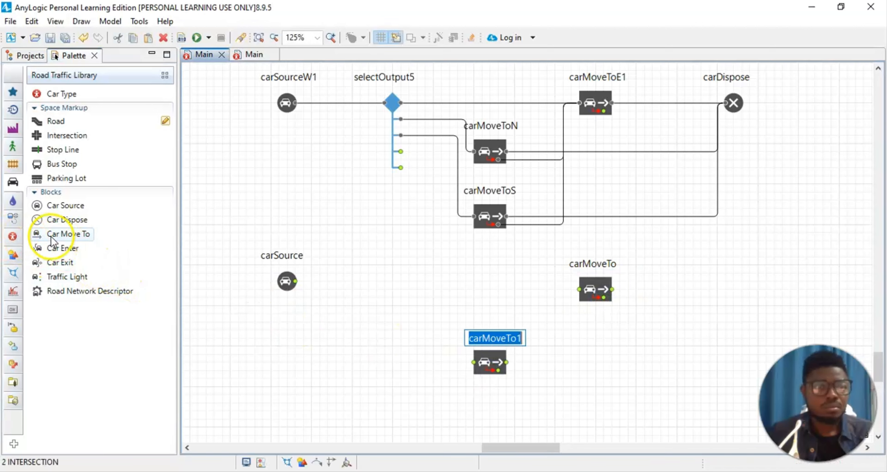
pyautogui.moveTo(75, 238); pyautogui.dragTo(497, 427)
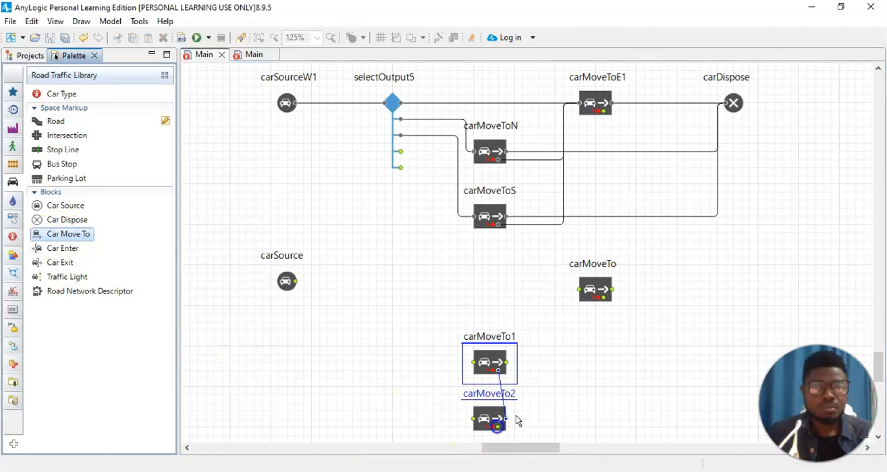
pyautogui.click(778, 283)
# Step: Delete the unwanted connector between carMoveTo1 and carMoveTo2
pyautogui.scroll(-4, 778, 282)
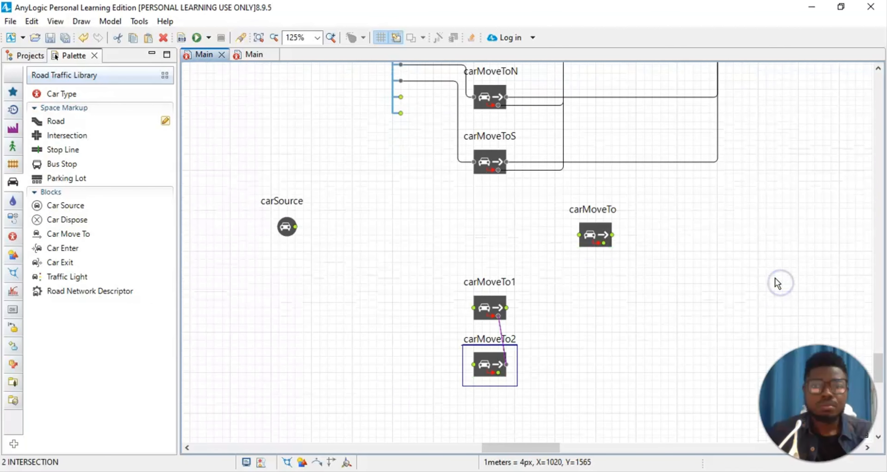
pyautogui.click(590, 312)
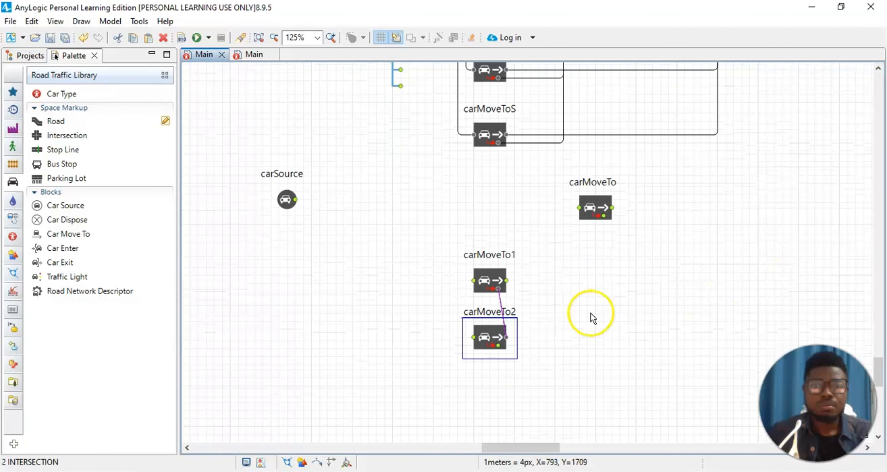
pyautogui.click(501, 303)
pyautogui.press('Delete')
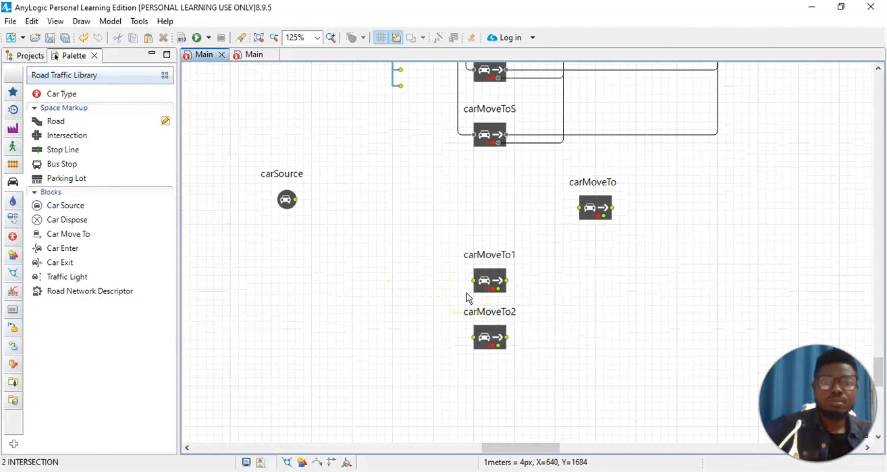
# Step: Add a Select Output5 block from the Process Modeling Library beside the new carSource, level with it
pyautogui.click(13, 94)
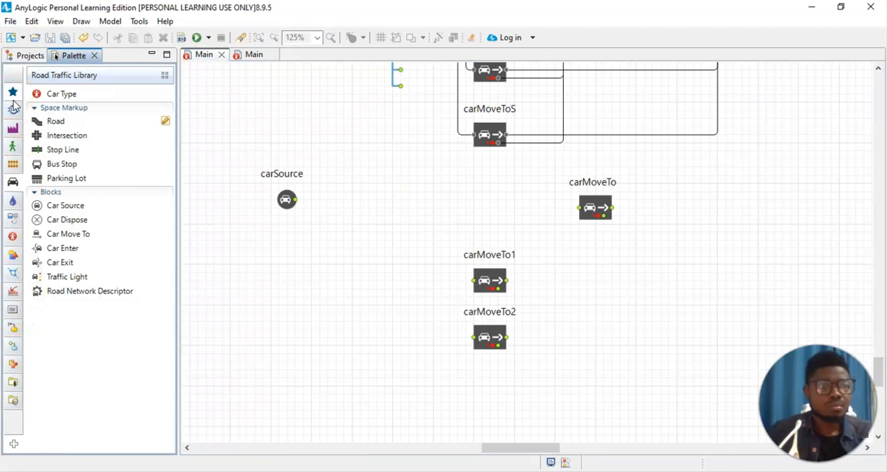
pyautogui.click(14, 111)
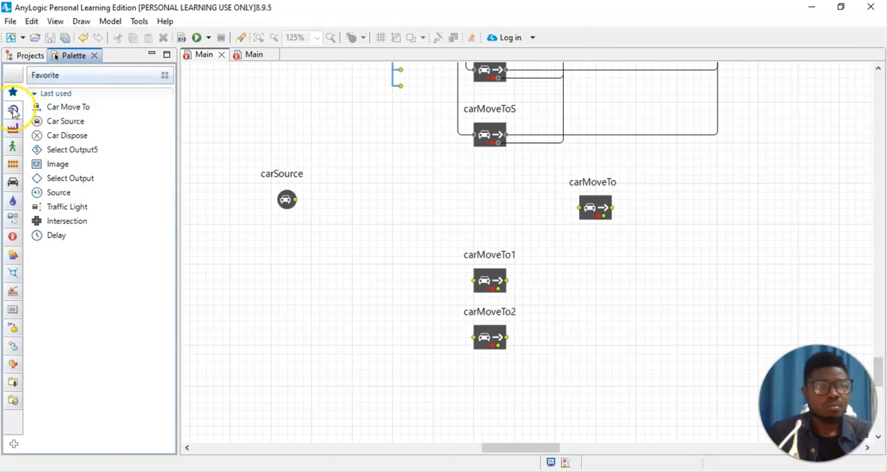
pyautogui.moveTo(14, 115)
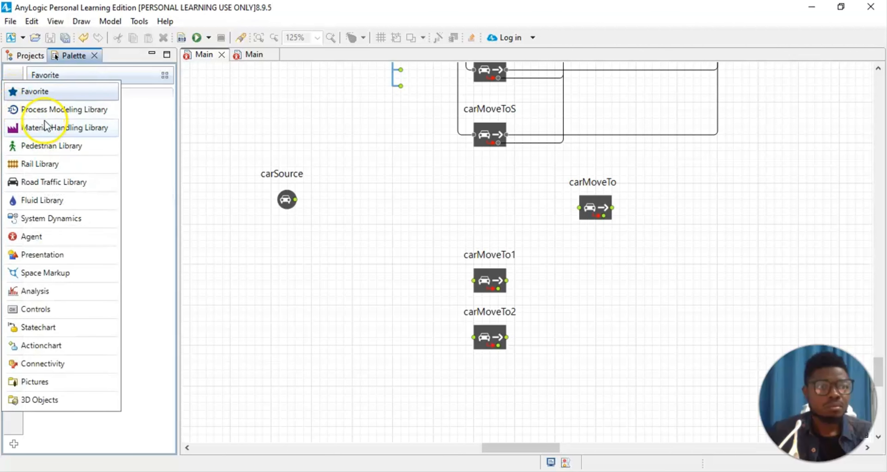
pyautogui.click(47, 111)
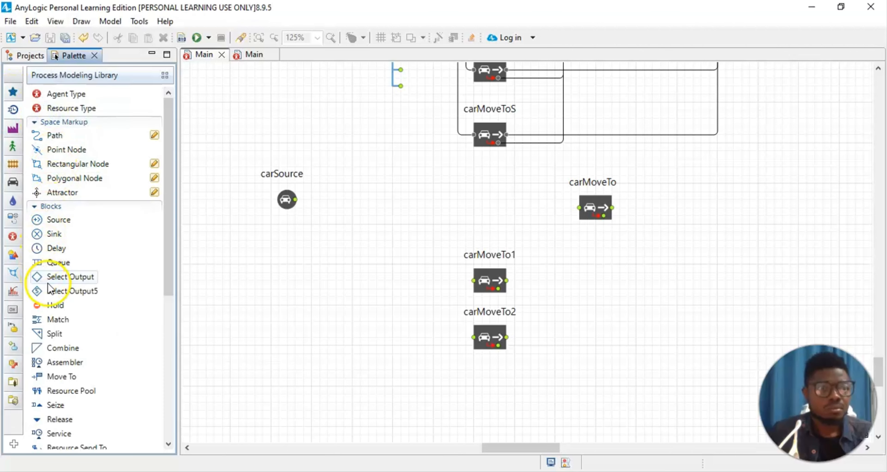
pyautogui.moveTo(57, 294); pyautogui.dragTo(290, 265)
pyautogui.moveTo(357, 226); pyautogui.dragTo(373, 198)
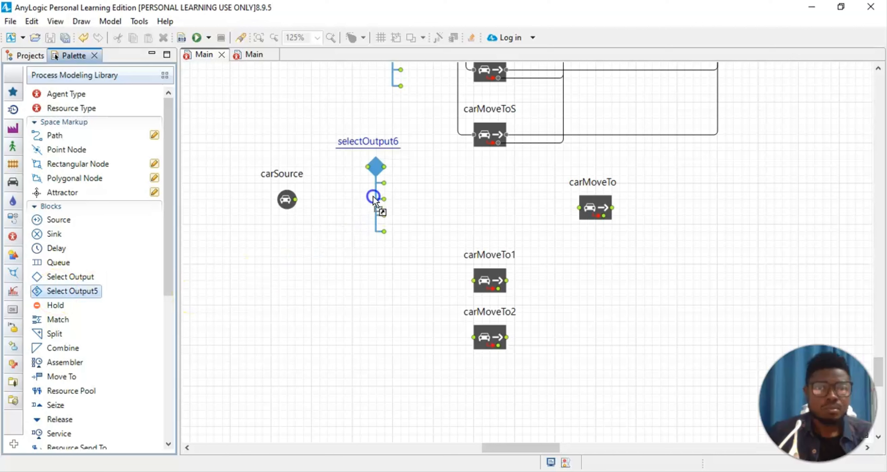
pyautogui.moveTo(373, 227)
pyautogui.mouseDown()
pyautogui.moveTo(377, 238)
pyautogui.moveTo(388, 234)
pyautogui.mouseUp()
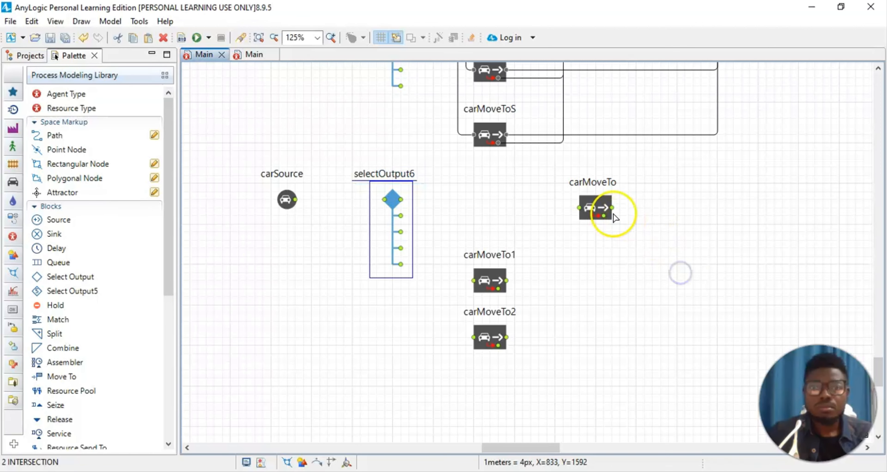
# Step: Align carMoveTo with selectOutput6 and connect carSource to selectOutput6 and its first output to carMoveTo
pyautogui.click(597, 208)
pyautogui.moveTo(598, 207); pyautogui.dragTo(588, 199)
pyautogui.click(641, 232)
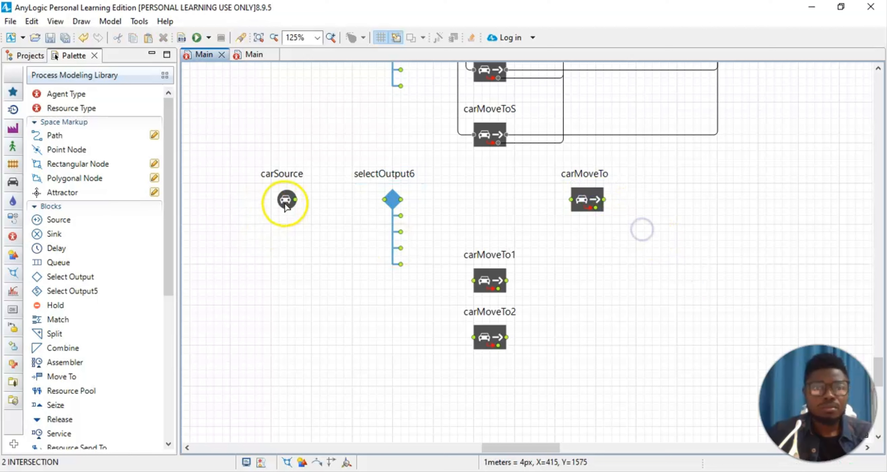
pyautogui.moveTo(370, 202); pyautogui.dragTo(572, 201)
pyautogui.click(394, 199)
# Step: Reposition carMoveTo1 and carMoveTo2 slightly up and closer to selectOutput6, and delete the stray connector between them
pyautogui.moveTo(499, 278); pyautogui.dragTo(490, 262)
pyautogui.click(538, 285)
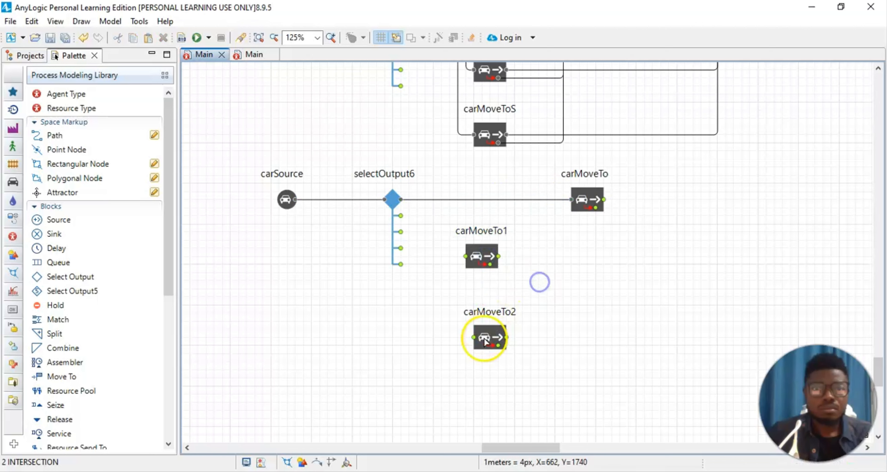
pyautogui.moveTo(485, 336); pyautogui.dragTo(475, 322)
pyautogui.click(562, 334)
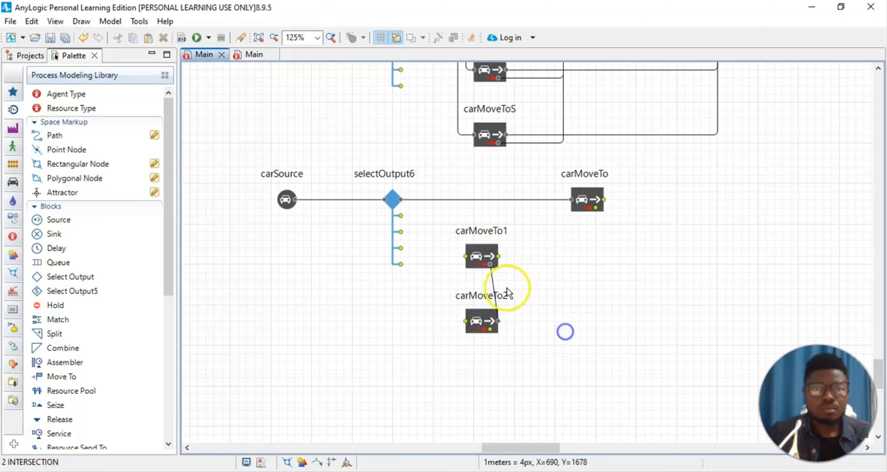
pyautogui.click(496, 289)
pyautogui.press('Delete')
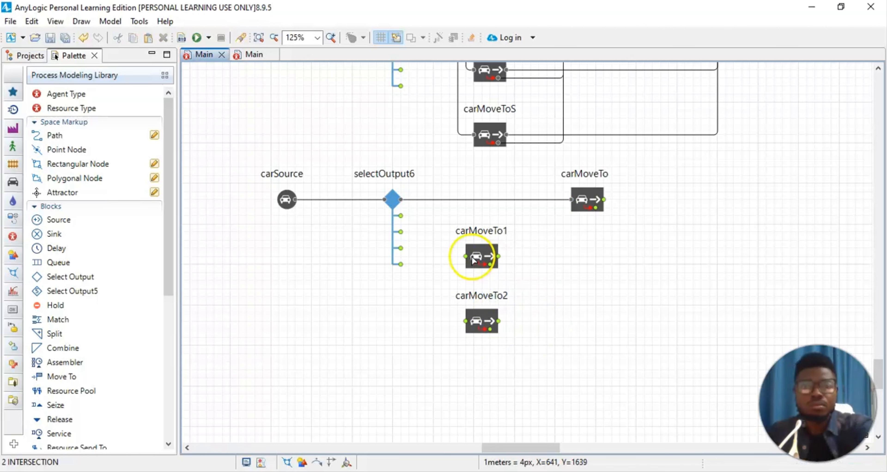
# Step: Connect selectOutput6's second output to carMoveTo1 and its third output to carMoveTo2
pyautogui.moveTo(401, 215); pyautogui.dragTo(465, 256)
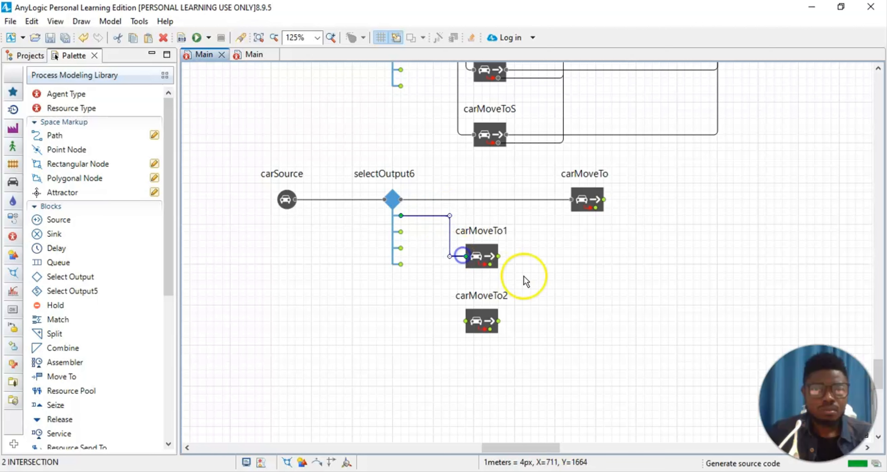
pyautogui.click(534, 281)
pyautogui.click(401, 236)
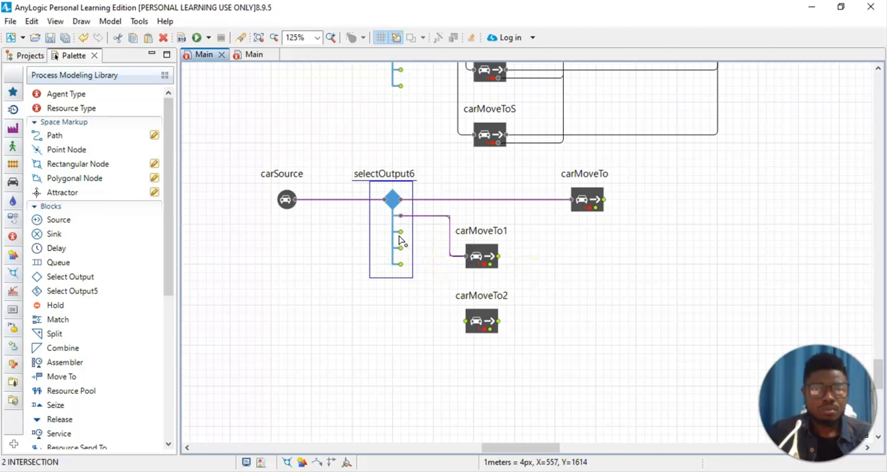
pyautogui.moveTo(400, 233)
pyautogui.mouseDown()
pyautogui.moveTo(446, 235)
pyautogui.moveTo(440, 283)
pyautogui.moveTo(448, 317)
pyautogui.moveTo(462, 321)
pyautogui.mouseUp()
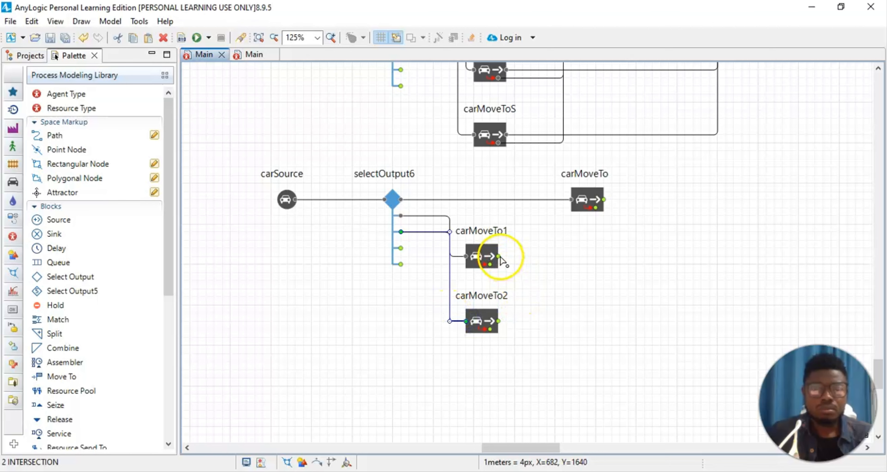
# Step: Connect the output of carMoveTo to the shared carDispose block of the upper flowchart row
pyautogui.click(604, 201)
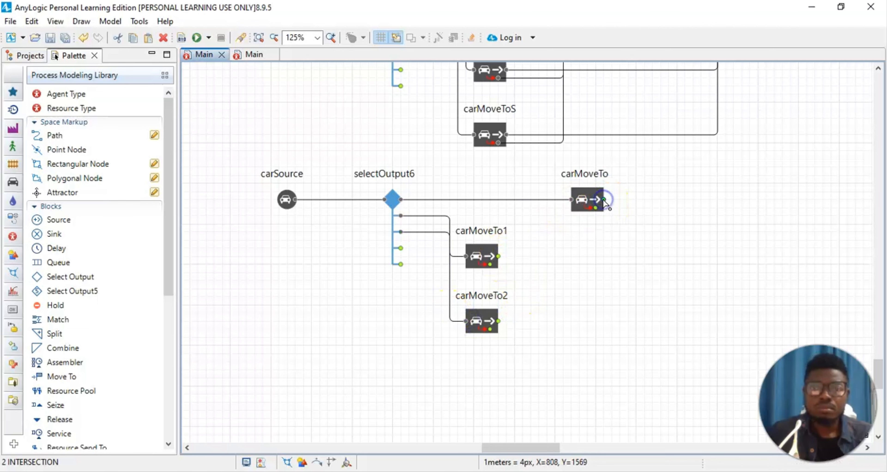
pyautogui.scroll(3, 667, 204)
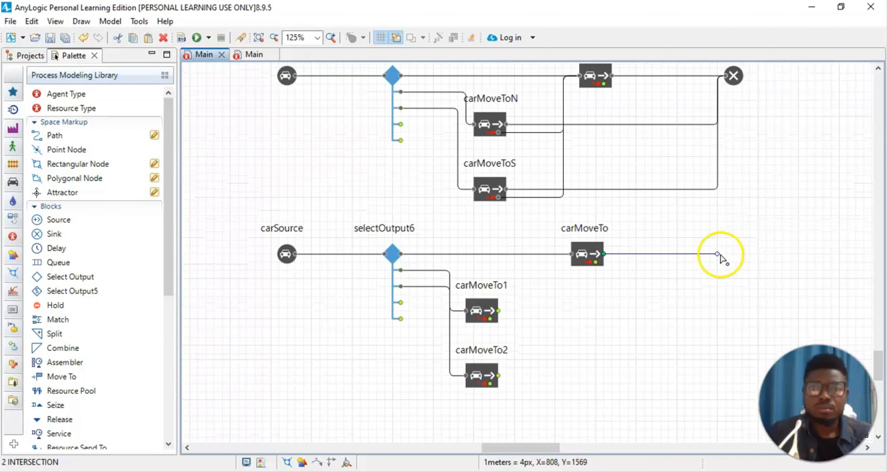
pyautogui.scroll(6, 720, 255)
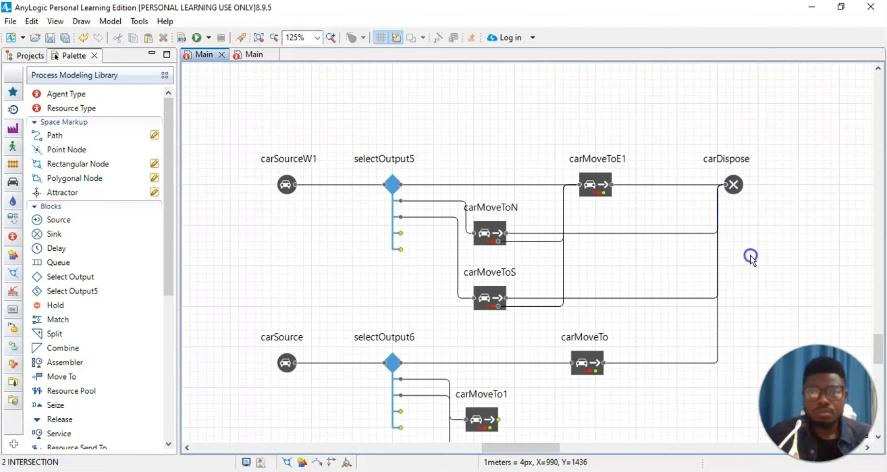
# Step: Shift carMoveTo2 up closer to carMoveTo1 and delete its distorted connector from selectOutput6
pyautogui.scroll(-7, 736, 287)
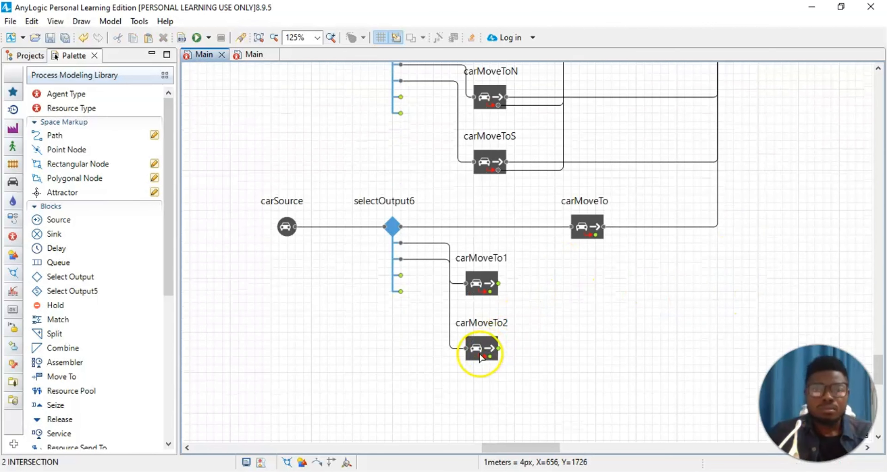
pyautogui.moveTo(485, 356); pyautogui.dragTo(482, 340)
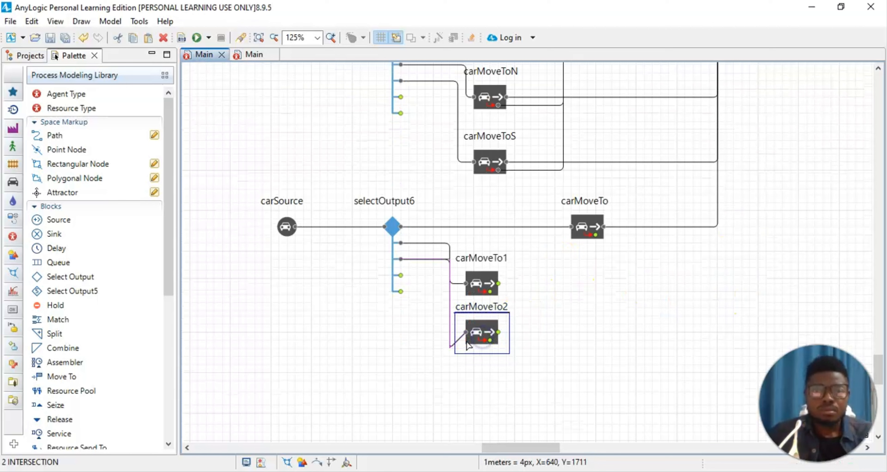
pyautogui.click(451, 346)
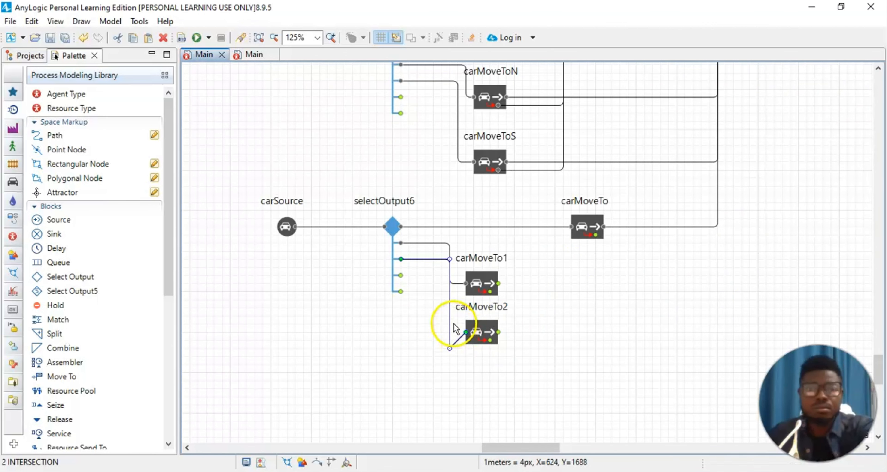
pyautogui.press('Delete')
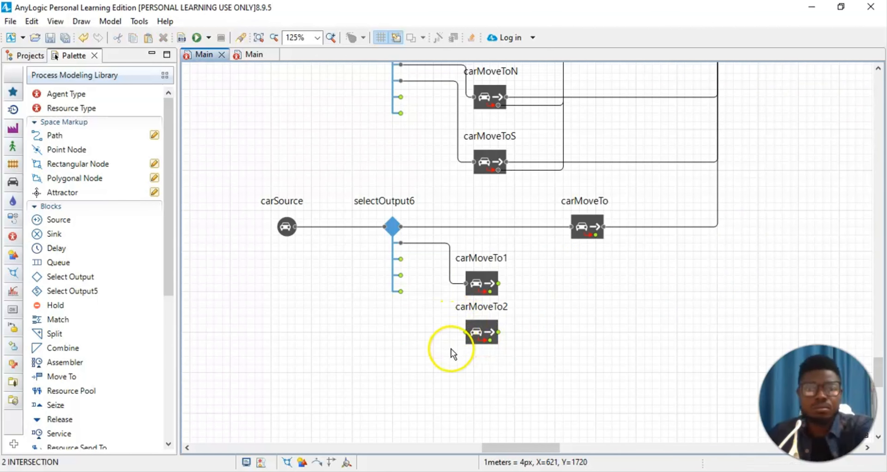
pyautogui.doubleClick(401, 260)
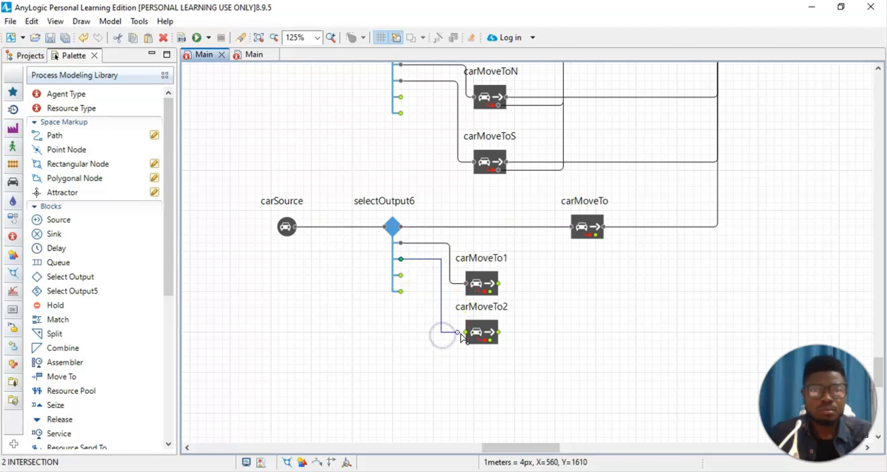
pyautogui.click(462, 333)
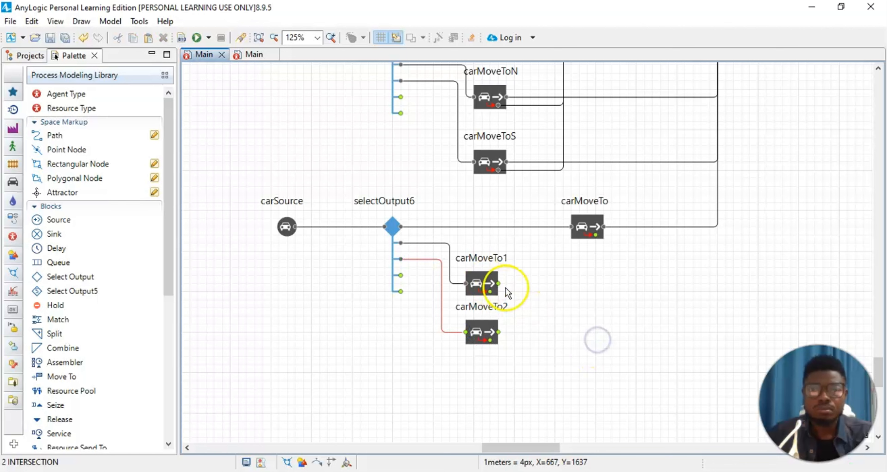
pyautogui.click(421, 259)
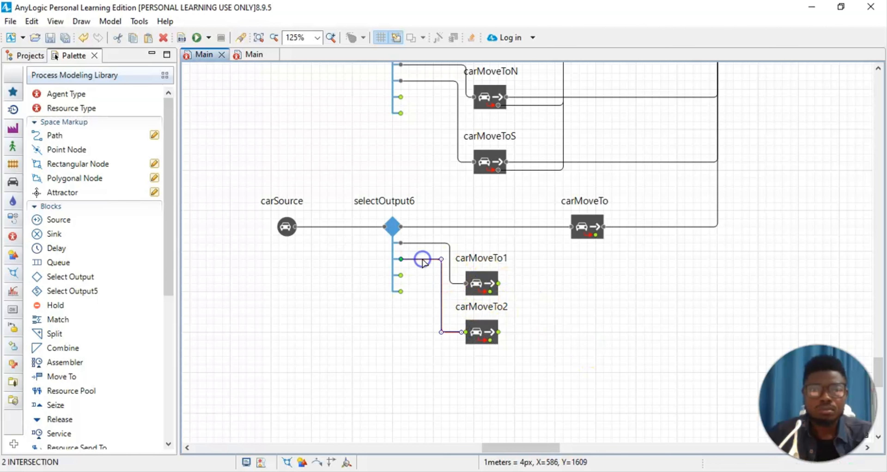
pyautogui.press('Delete')
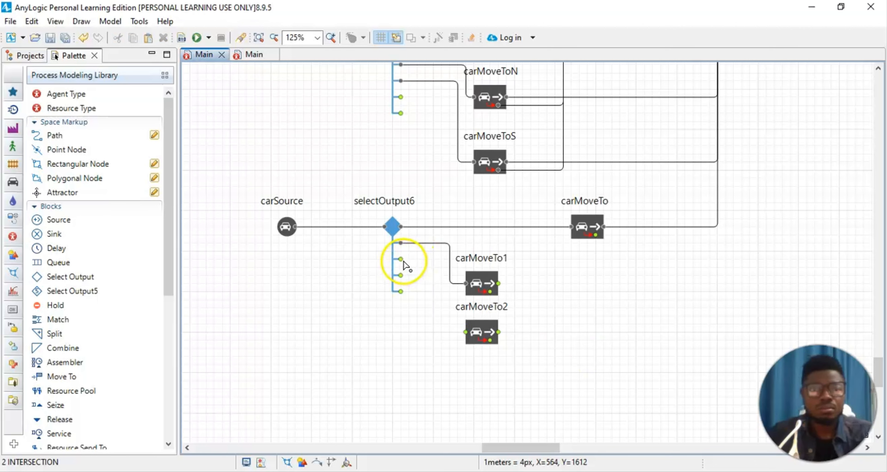
# Step: Connect selectOutput6's third output to carMoveTo2, and the output of carMoveTo1 to carDispose
pyautogui.doubleClick(401, 260)
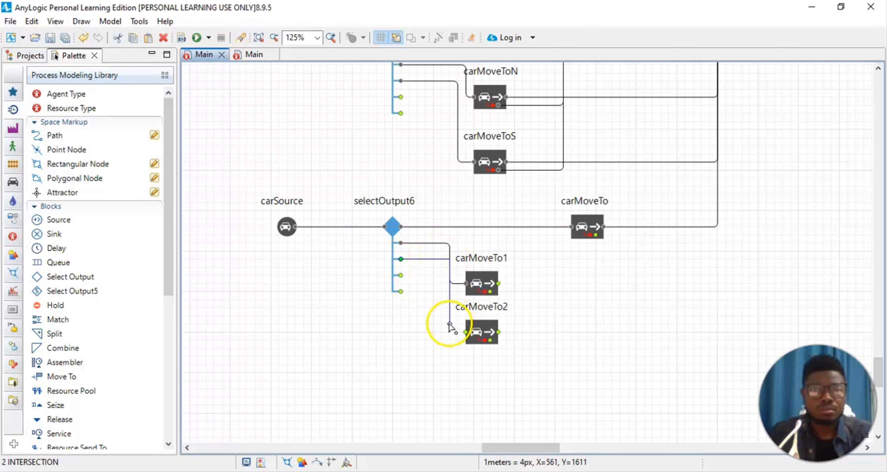
pyautogui.click(466, 333)
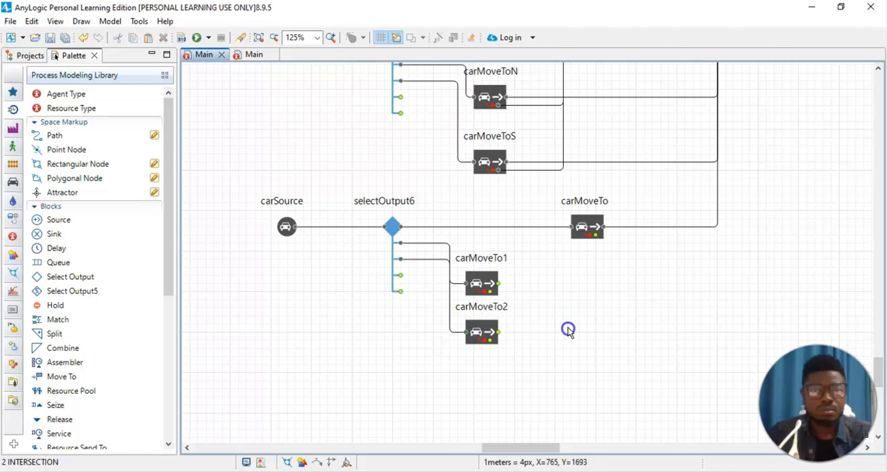
pyautogui.doubleClick(498, 283)
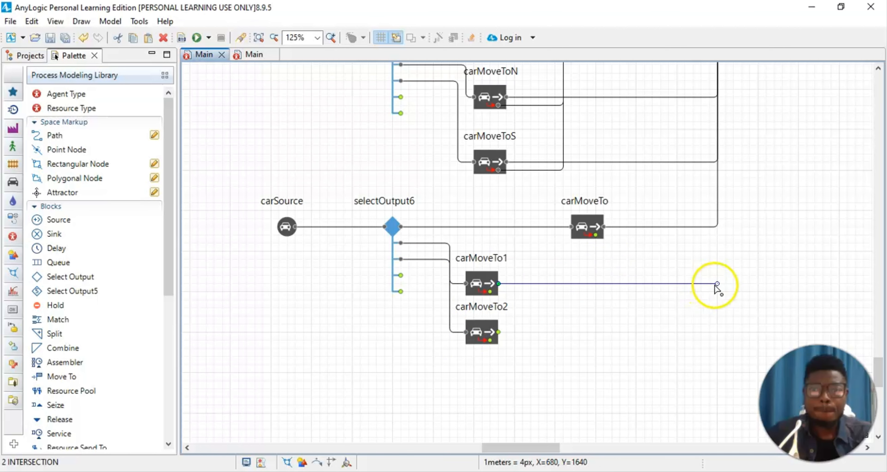
pyautogui.click(716, 284)
pyautogui.scroll(3, 716, 284)
pyautogui.click(717, 185)
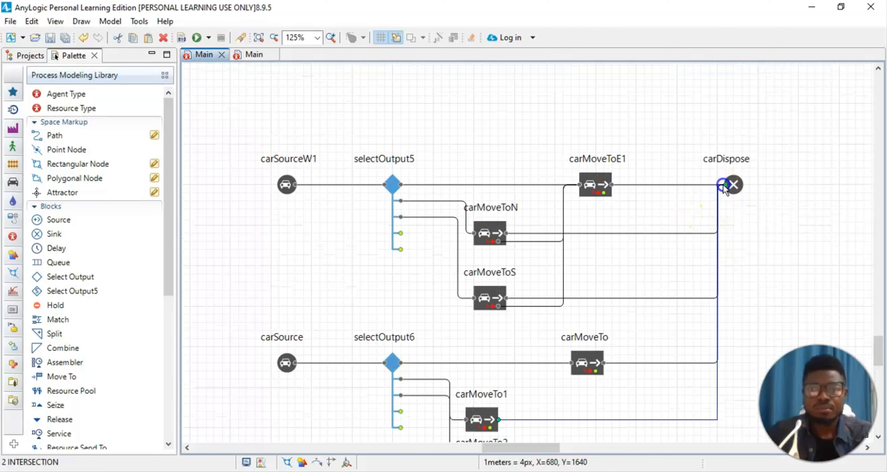
pyautogui.click(739, 232)
# Step: Connect the output of carMoveTo2 to carDispose, routing the line along the existing connectors
pyautogui.scroll(-3, 732, 281)
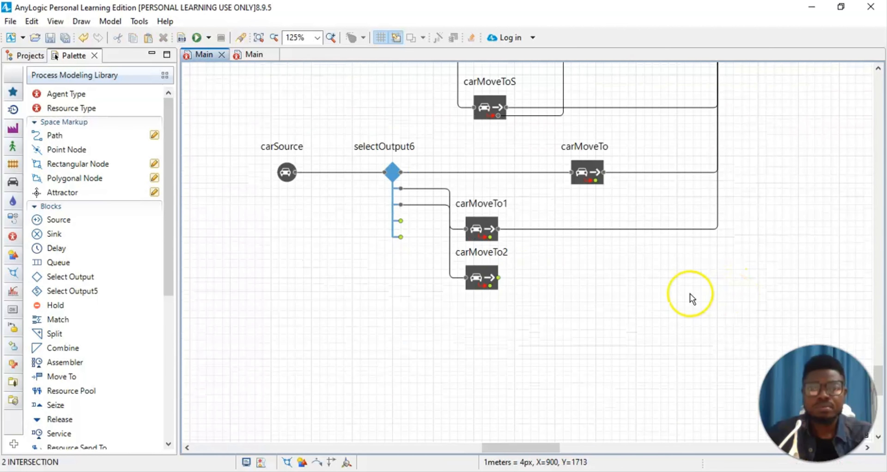
pyautogui.doubleClick(497, 279)
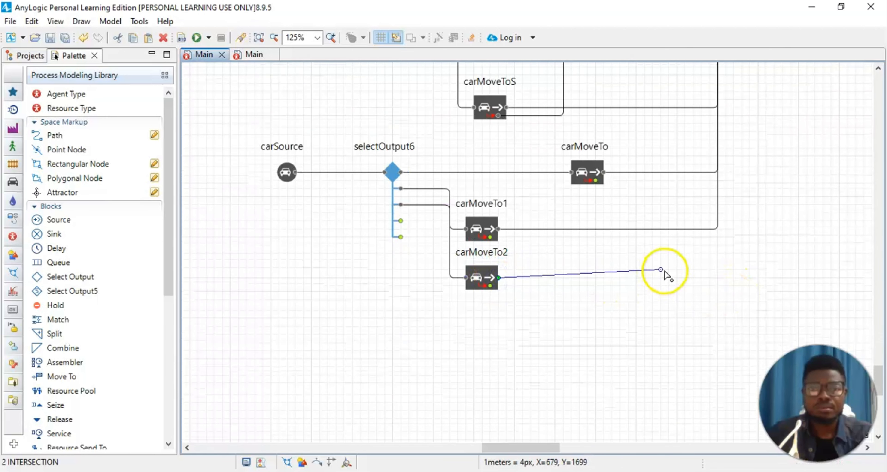
pyautogui.click(720, 283)
pyautogui.scroll(4, 720, 280)
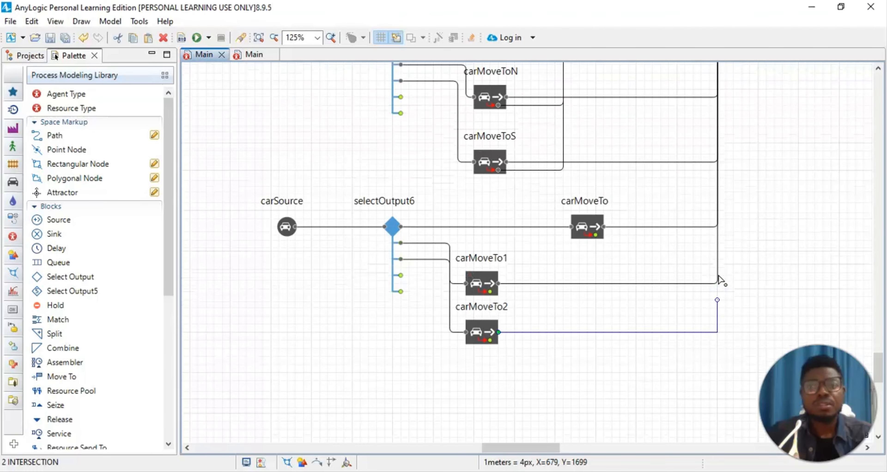
pyautogui.scroll(1, 718, 274)
pyautogui.moveTo(717, 274); pyautogui.dragTo(716, 239)
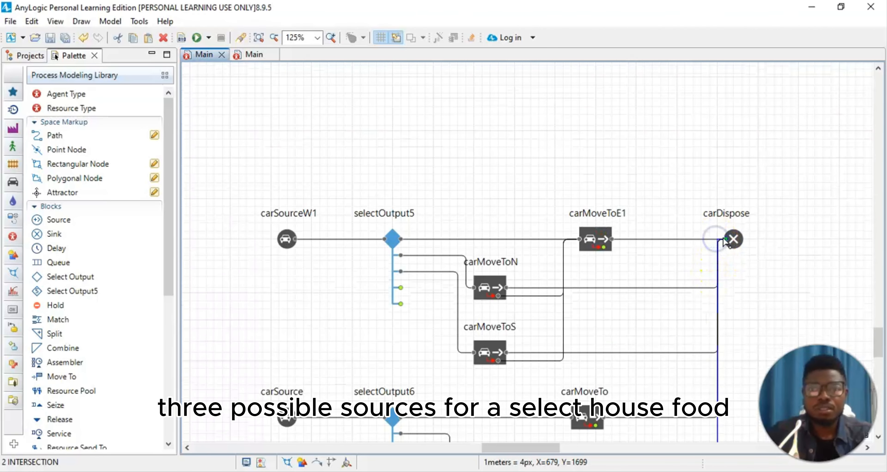
pyautogui.click(790, 264)
# Step: Review both flowchart branches against the turning and through lanes at the lower intersection
pyautogui.scroll(-3, 791, 272)
pyautogui.scroll(-5, 787, 274)
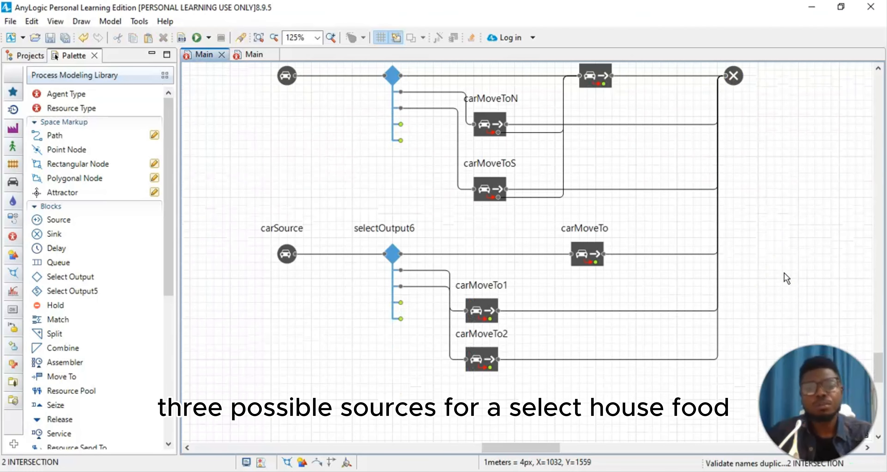
pyautogui.click(746, 293)
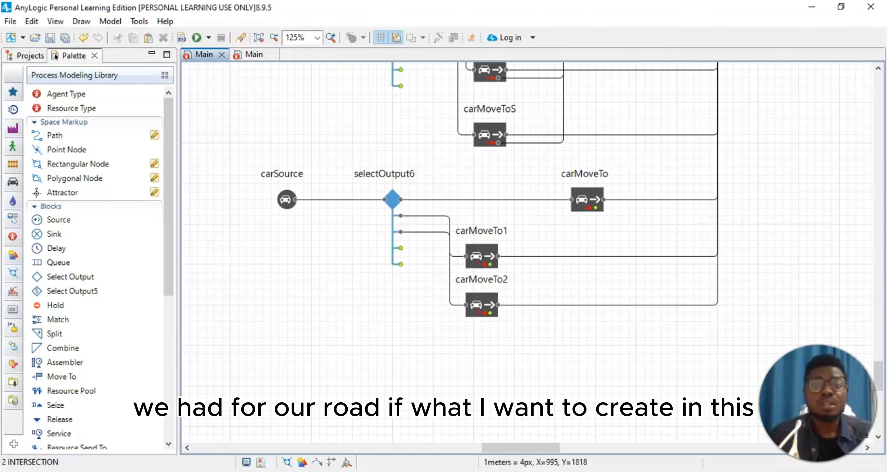
pyautogui.scroll(4, 723, 261)
pyautogui.scroll(12, 725, 286)
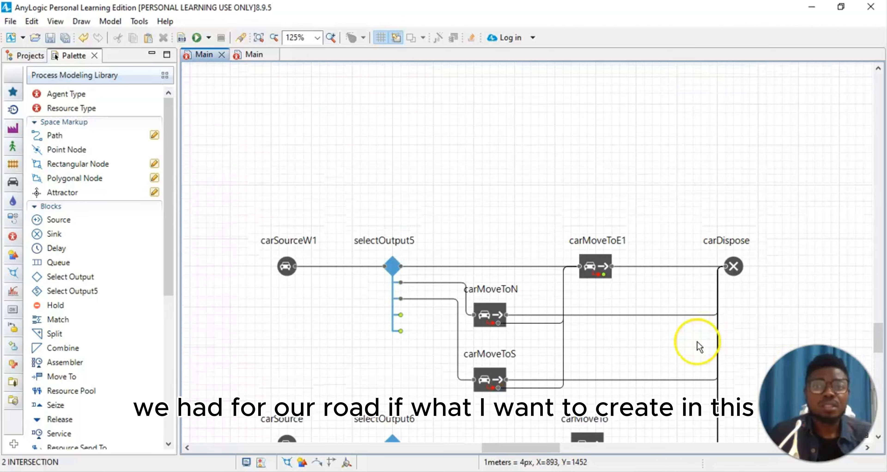
pyautogui.scroll(12, 655, 360)
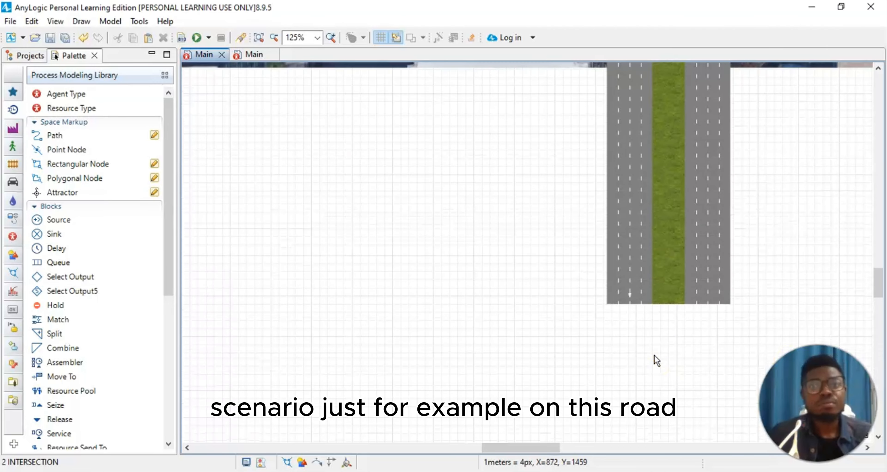
pyautogui.scroll(8, 644, 312)
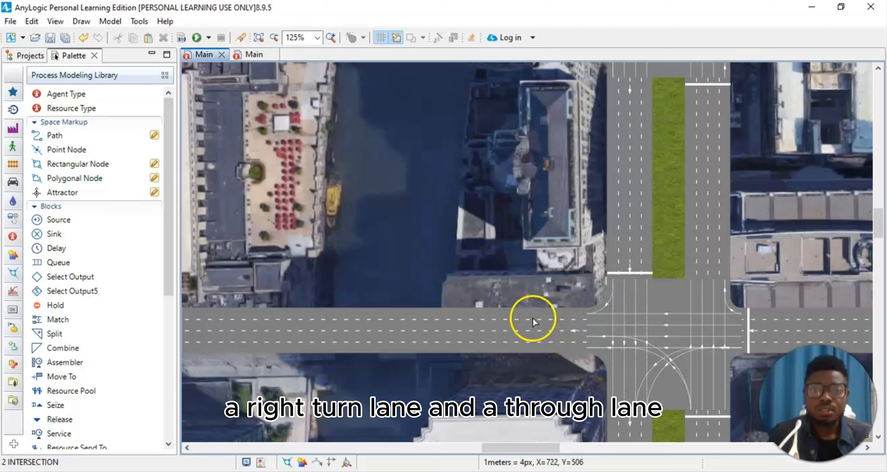
pyautogui.scroll(-1, 620, 378)
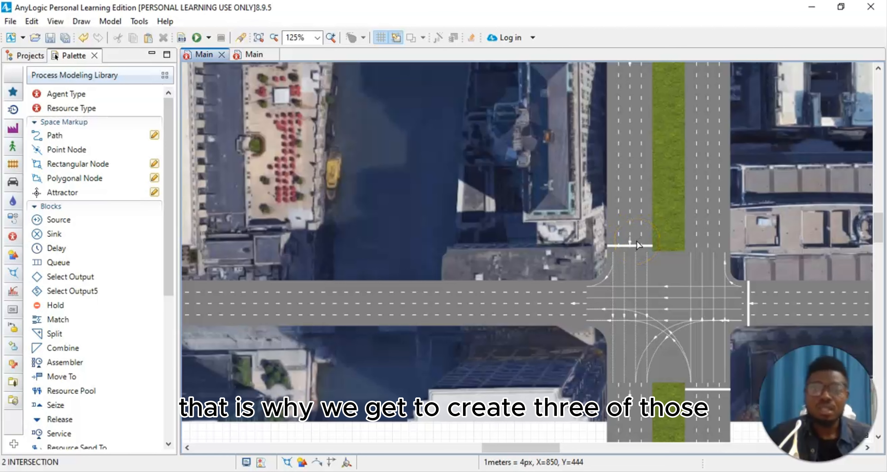
pyautogui.scroll(-10, 416, 277)
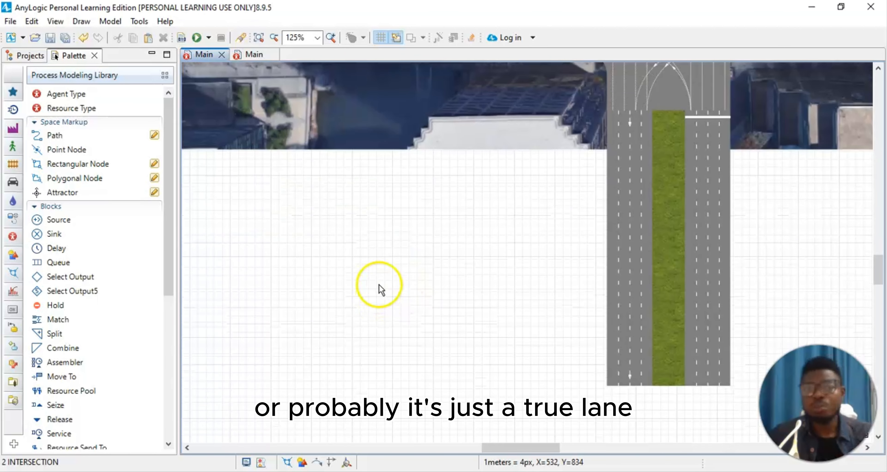
pyautogui.scroll(-7, 376, 299)
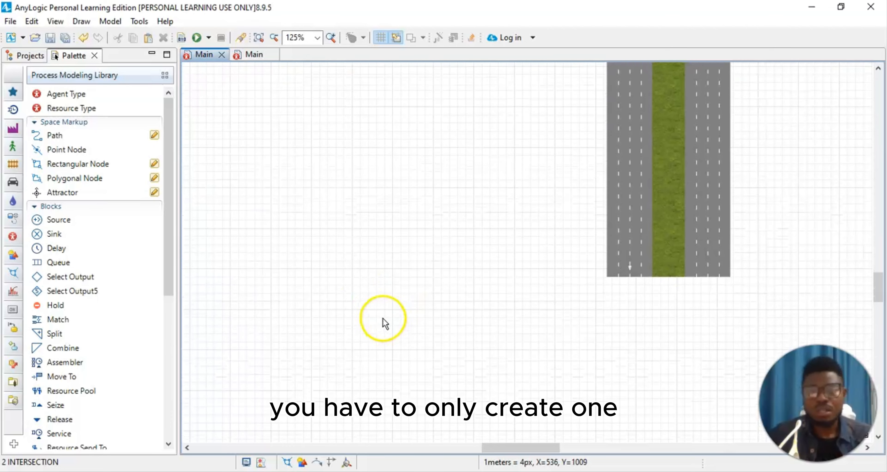
pyautogui.scroll(-13, 379, 322)
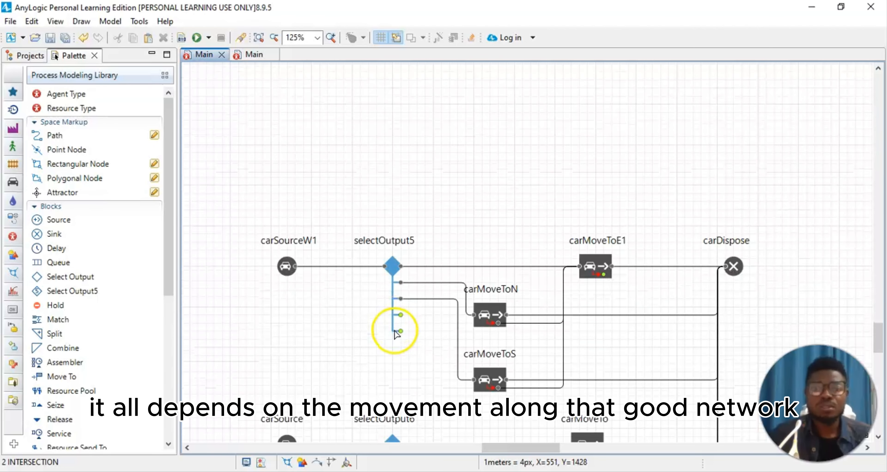
pyautogui.scroll(-4, 385, 347)
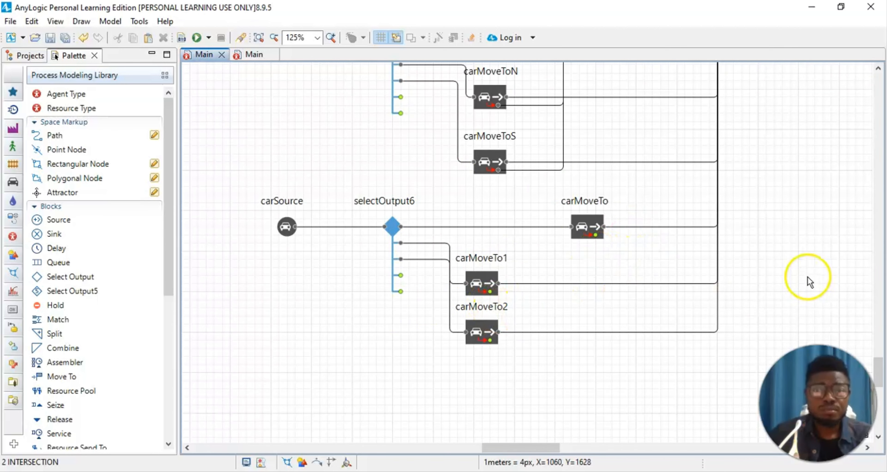
pyautogui.scroll(4, 808, 282)
pyautogui.scroll(-1, 807, 278)
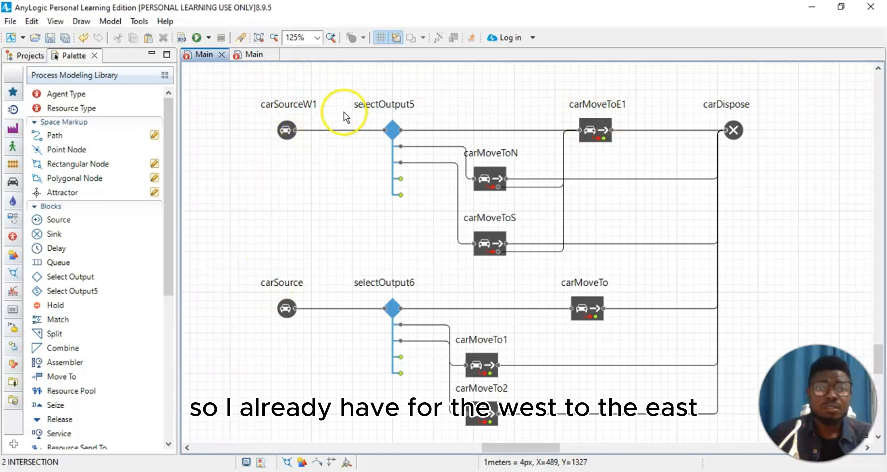
# Step: Examine the lower intersection's east approach and the west roads to identify which direction the new carSource should serve
pyautogui.click(285, 308)
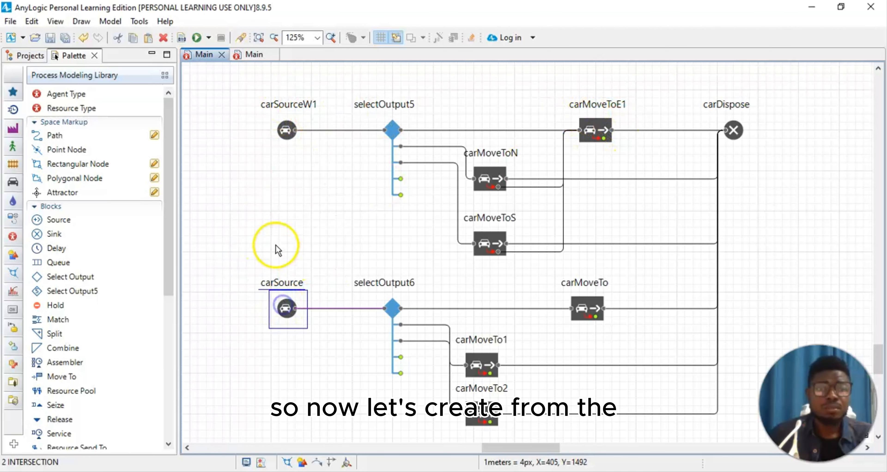
pyautogui.scroll(10, 715, 243)
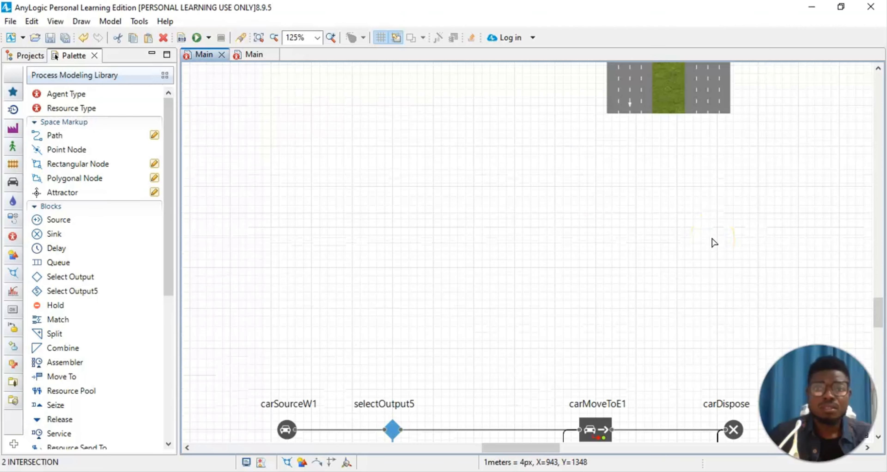
pyautogui.scroll(5, 712, 245)
pyautogui.scroll(5, 711, 242)
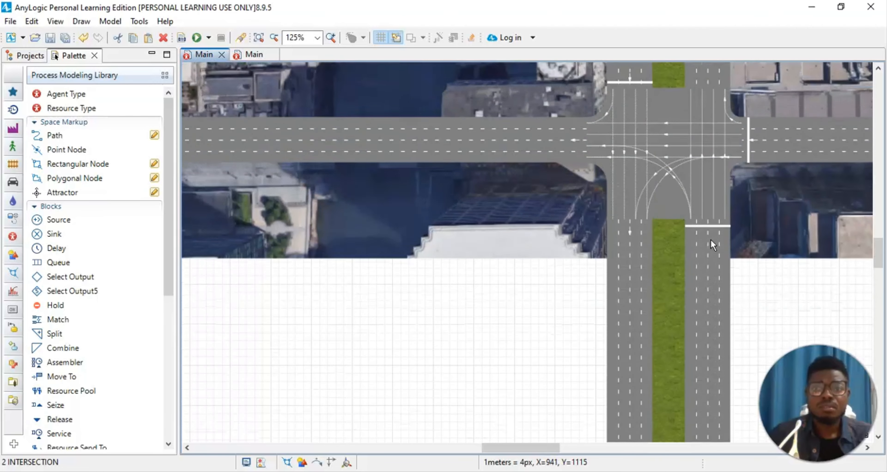
pyautogui.click(542, 432)
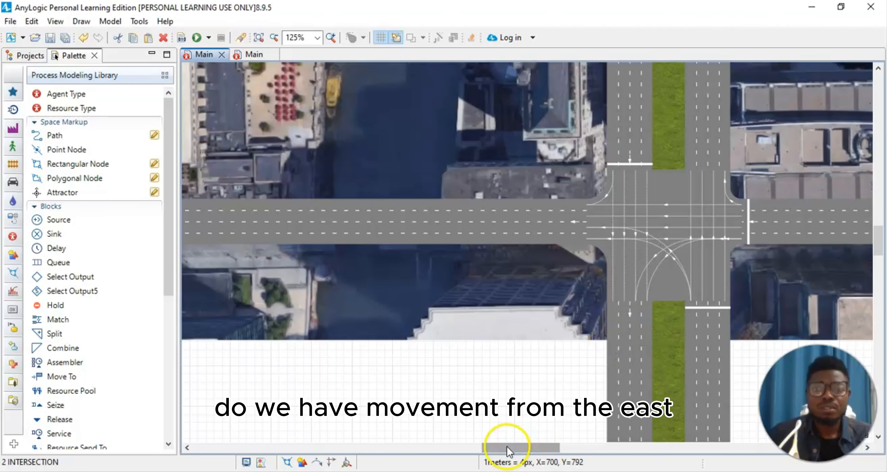
pyautogui.moveTo(509, 451); pyautogui.dragTo(611, 444)
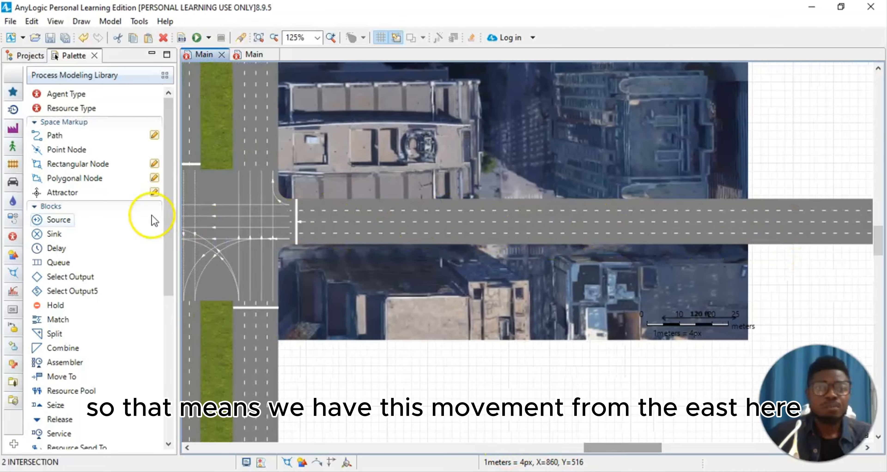
pyautogui.moveTo(615, 449); pyautogui.dragTo(475, 430)
pyautogui.scroll(10, 518, 294)
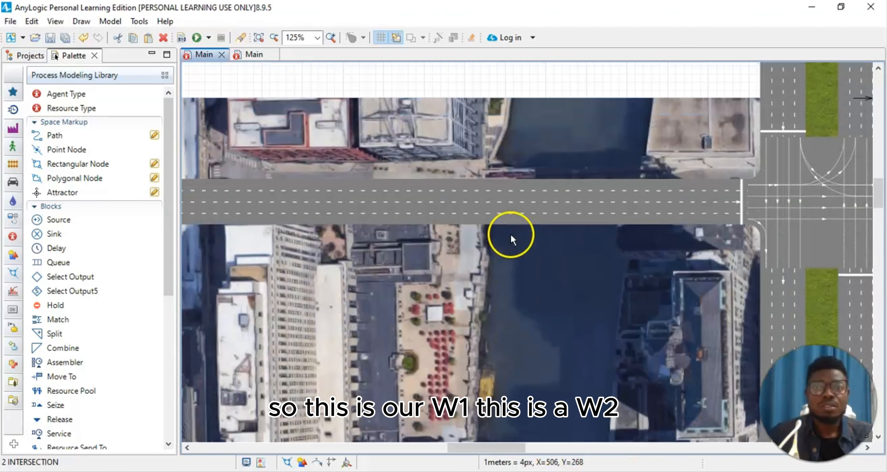
# Step: Examine the lower horizontal road through the second intersection to identify which east road the second car source feeds
pyautogui.scroll(-6, 568, 234)
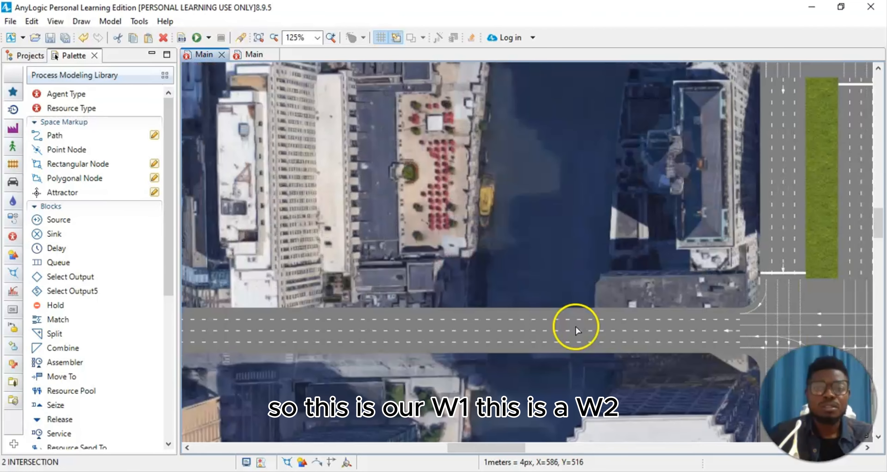
pyautogui.moveTo(496, 449); pyautogui.dragTo(698, 464)
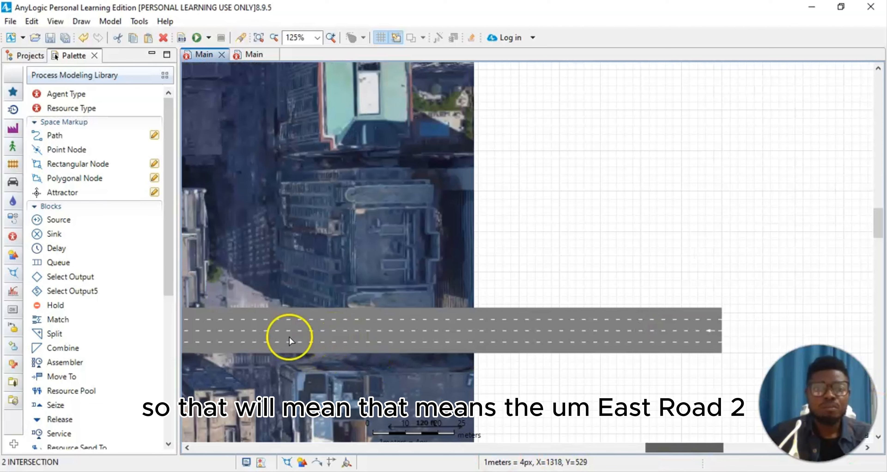
pyautogui.moveTo(653, 448); pyautogui.dragTo(537, 447)
pyautogui.scroll(-10, 629, 386)
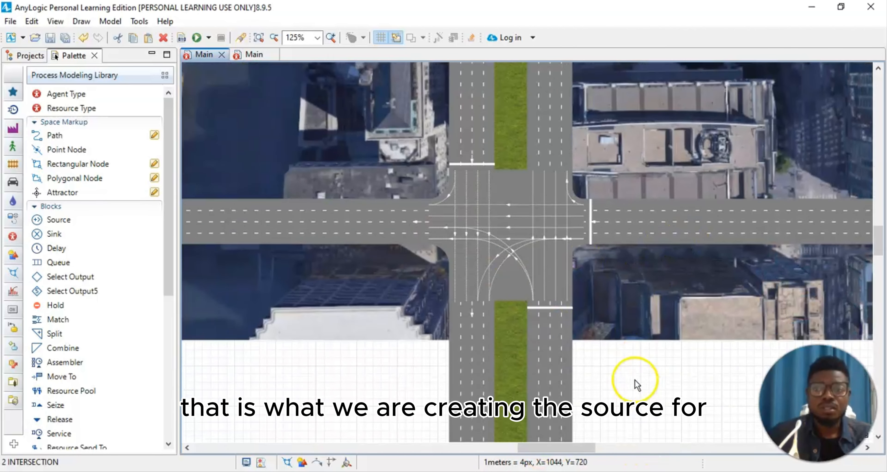
pyautogui.scroll(-10, 309, 375)
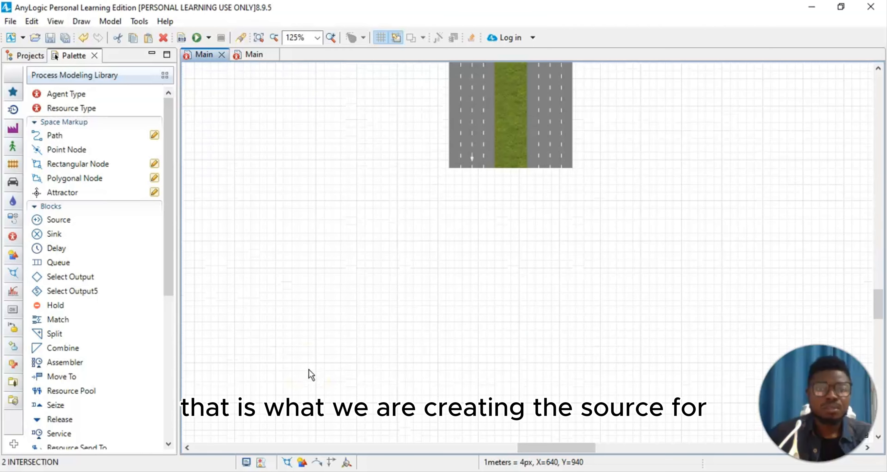
pyautogui.scroll(-4, 307, 368)
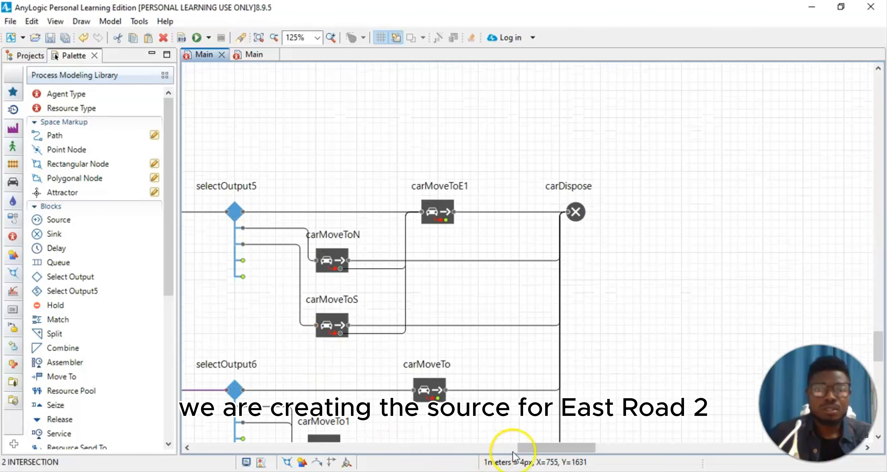
pyautogui.moveTo(531, 449); pyautogui.dragTo(474, 452)
pyautogui.scroll(-2, 451, 396)
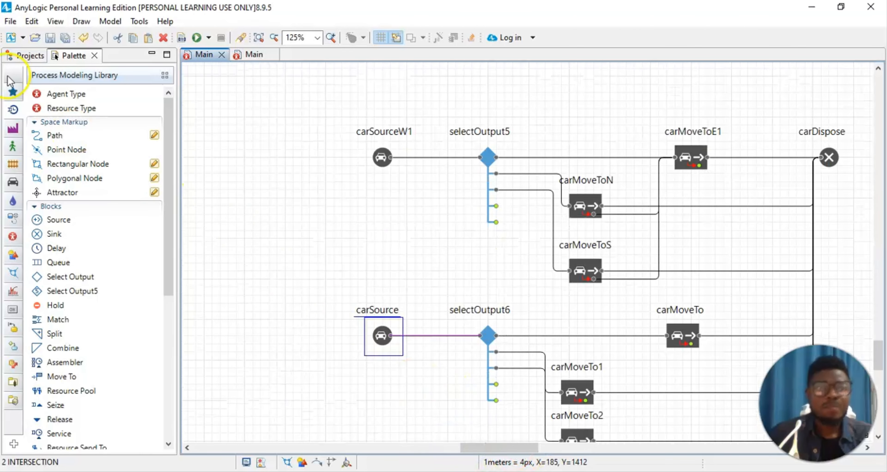
# Step: Rename the second car source carSourceE2 and make its cars appear on roadE2
pyautogui.click(49, 21)
pyautogui.click(76, 65)
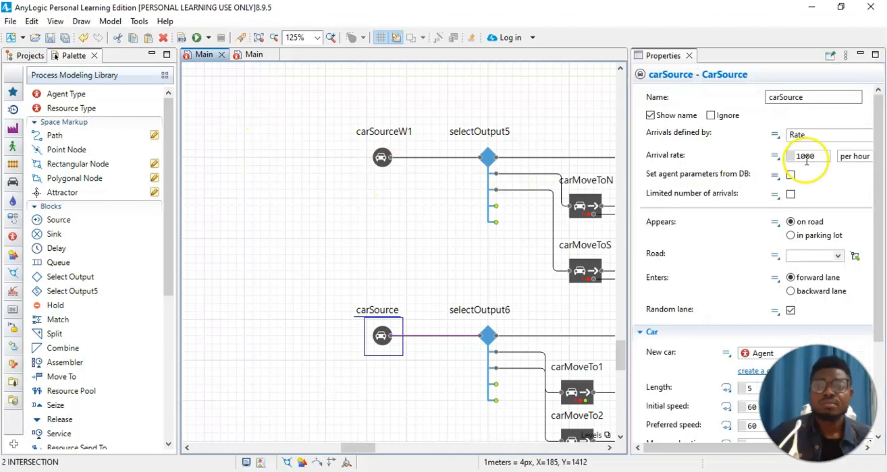
pyautogui.click(825, 100)
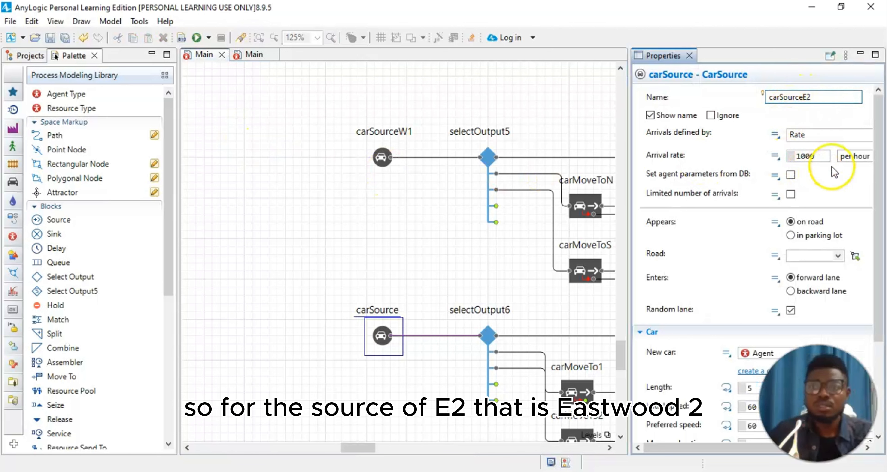
pyautogui.click(838, 256)
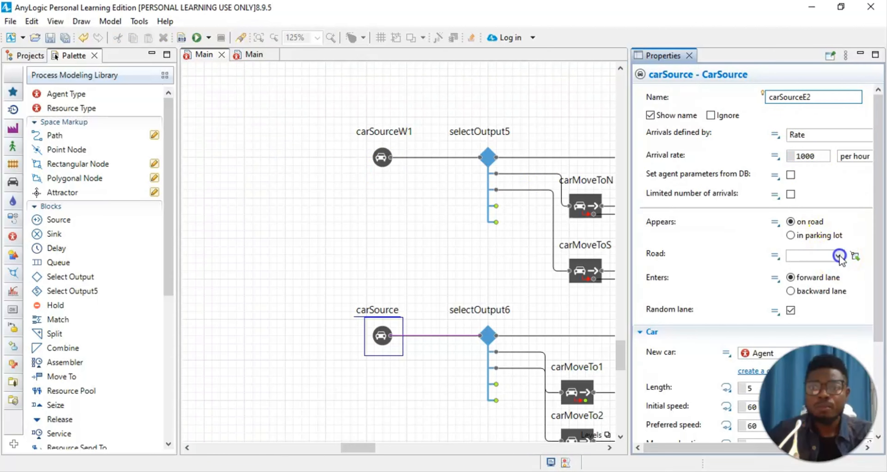
pyautogui.click(826, 295)
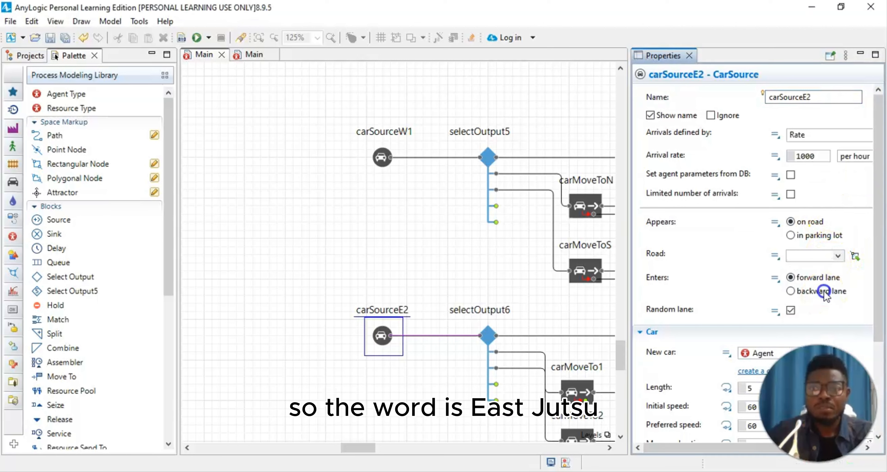
pyautogui.click(837, 257)
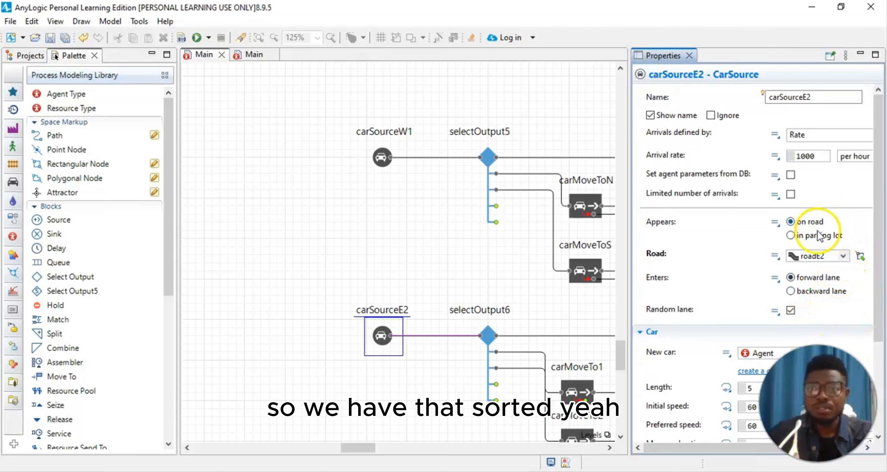
pyautogui.click(689, 56)
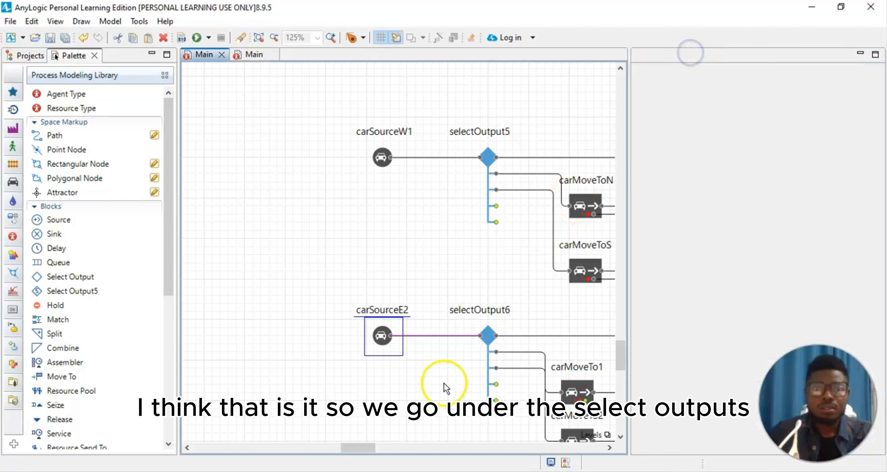
# Step: Set probabilities 4 and 5 of selectOutput6 to 0
pyautogui.click(487, 336)
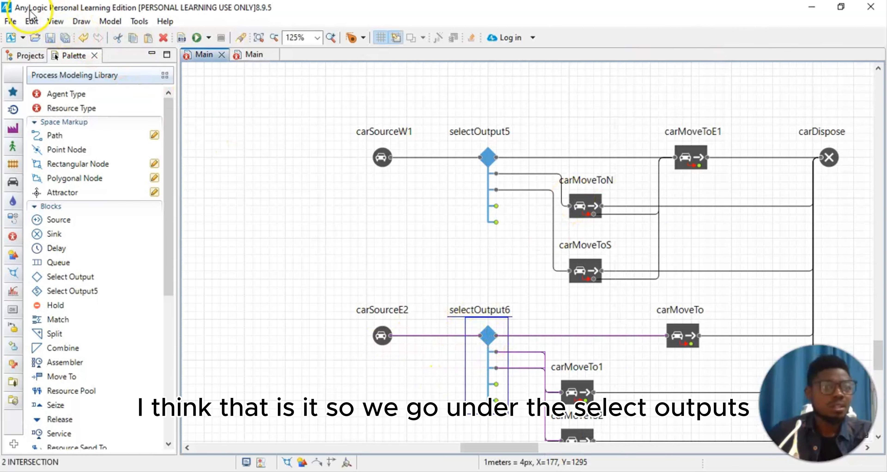
pyautogui.click(56, 21)
pyautogui.click(74, 54)
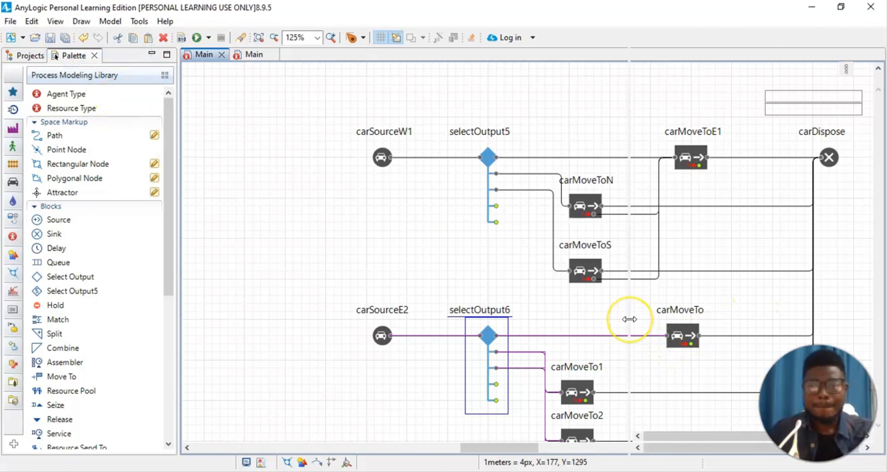
pyautogui.click(751, 255)
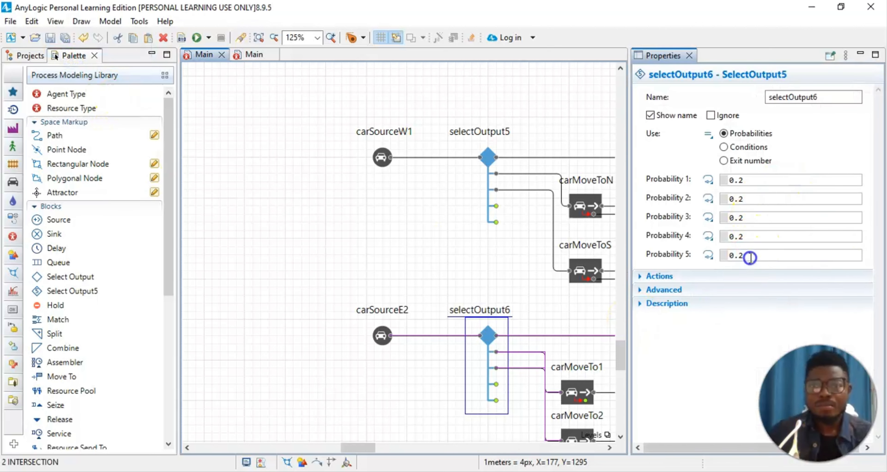
pyautogui.press('BackSpace')
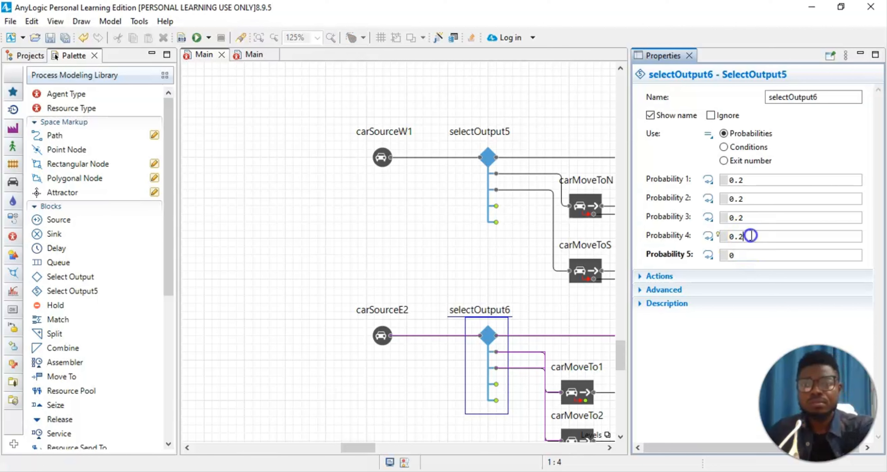
pyautogui.press('BackSpace')
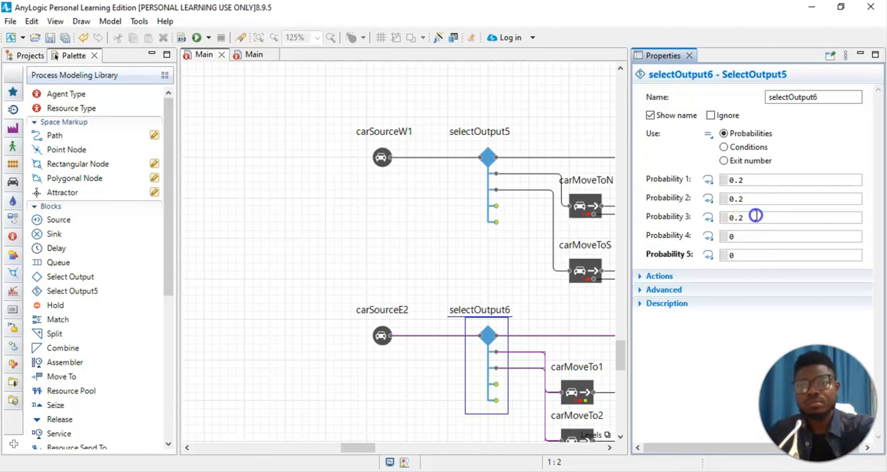
# Step: Set probability 1 of selectOutput6 to 0.6 for the through movement
pyautogui.click(755, 216)
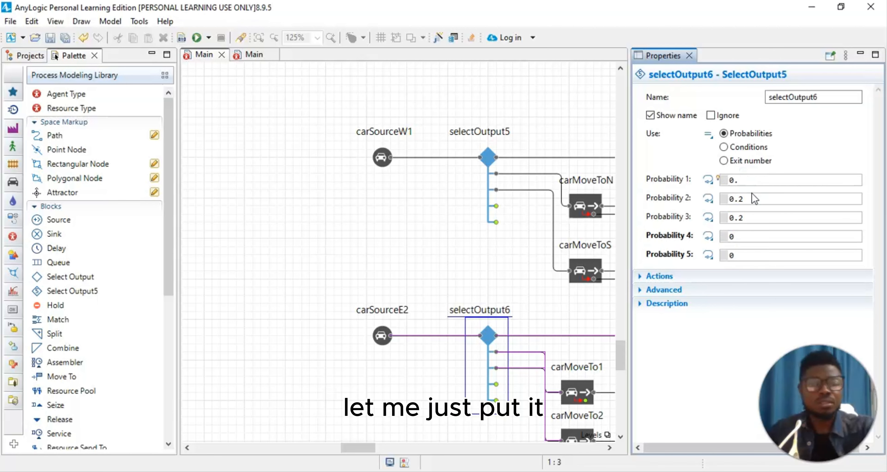
pyautogui.click(755, 202)
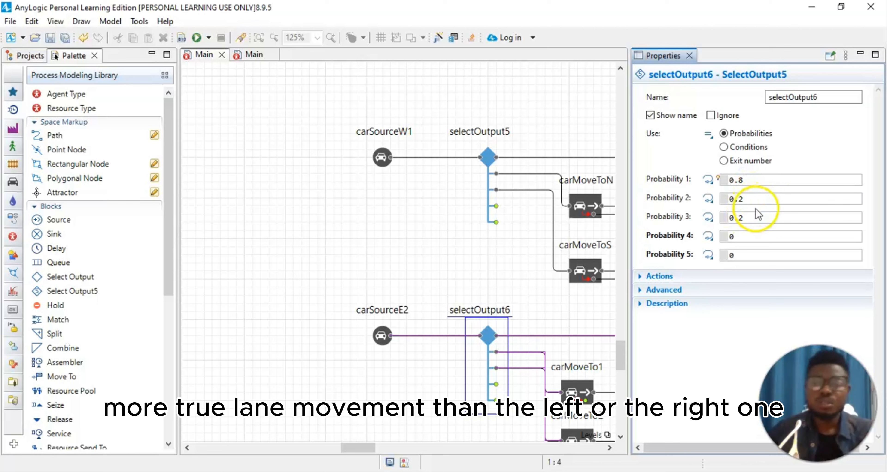
pyautogui.click(833, 176)
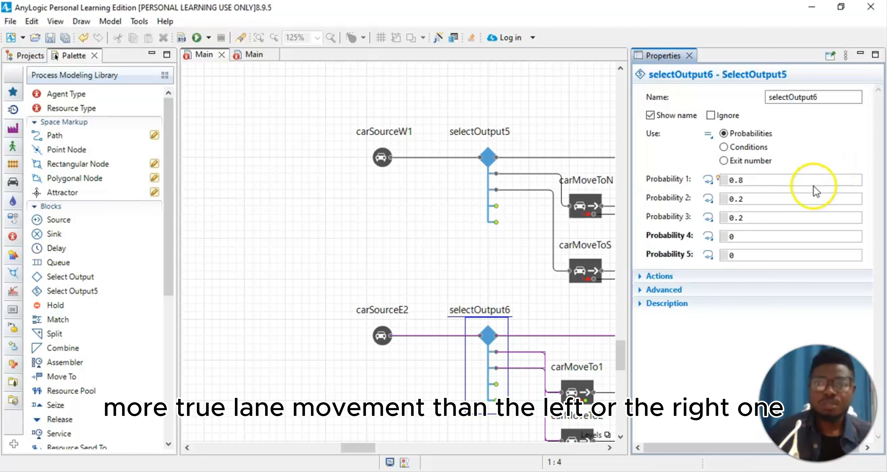
pyautogui.press('BackSpace')
pyautogui.write('3')
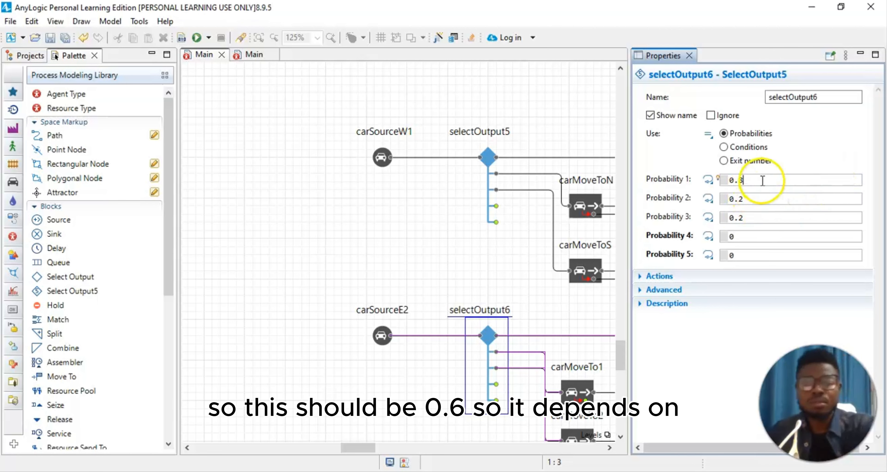
pyautogui.press('BackSpace')
pyautogui.click(803, 156)
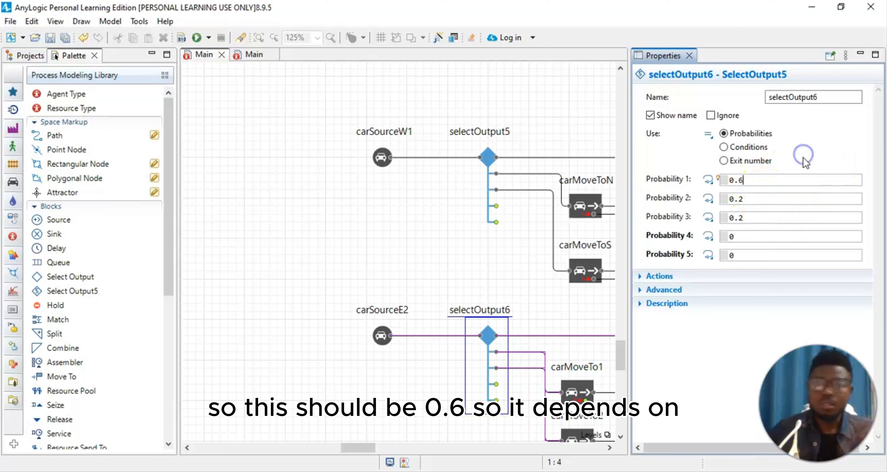
pyautogui.click(821, 150)
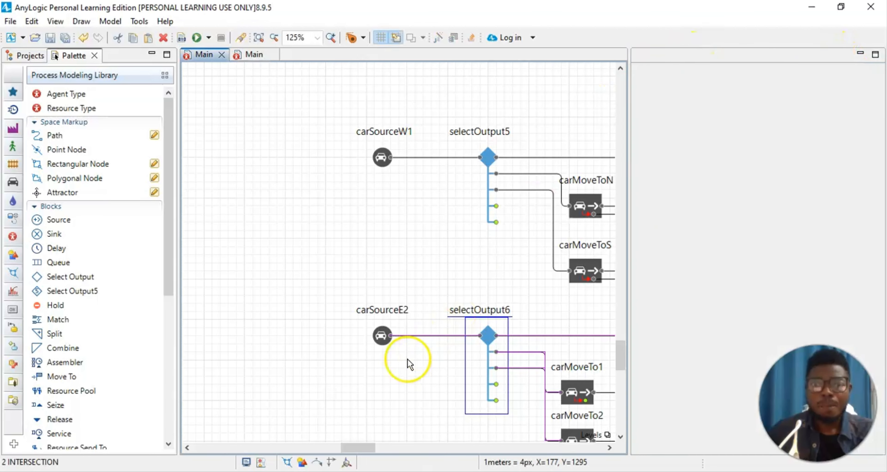
# Step: Examine the second intersection for the directions that cars arriving from the east road can take
pyautogui.click(399, 382)
pyautogui.scroll(-2, 620, 389)
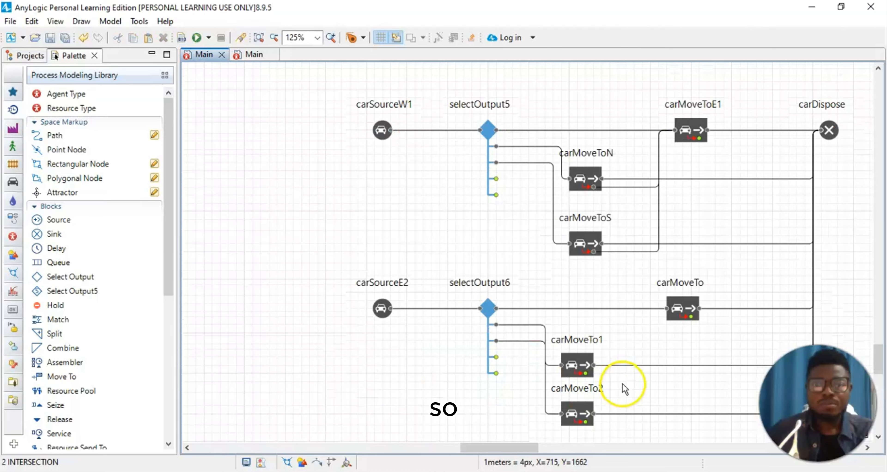
pyautogui.click(587, 339)
pyautogui.scroll(14, 620, 262)
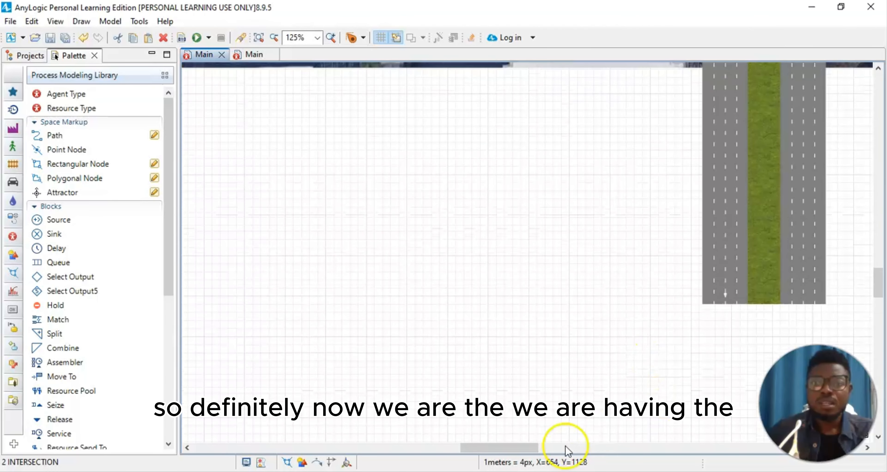
pyautogui.moveTo(514, 448); pyautogui.dragTo(580, 450)
pyautogui.scroll(4, 687, 307)
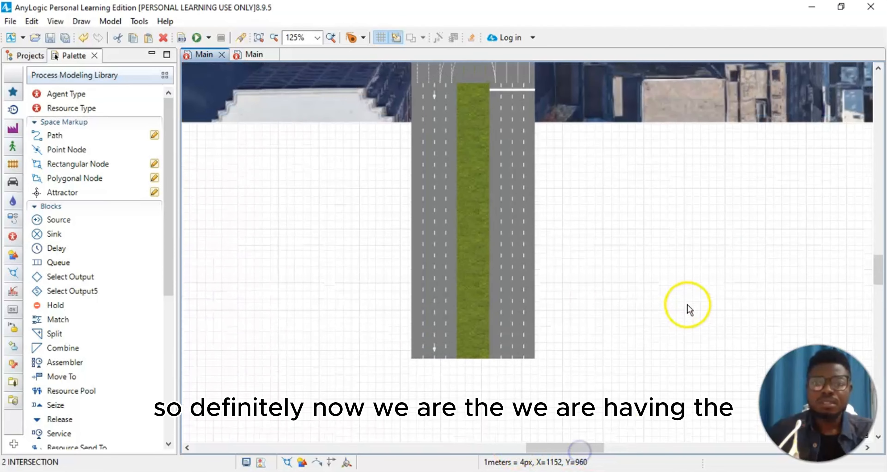
pyautogui.scroll(4, 732, 217)
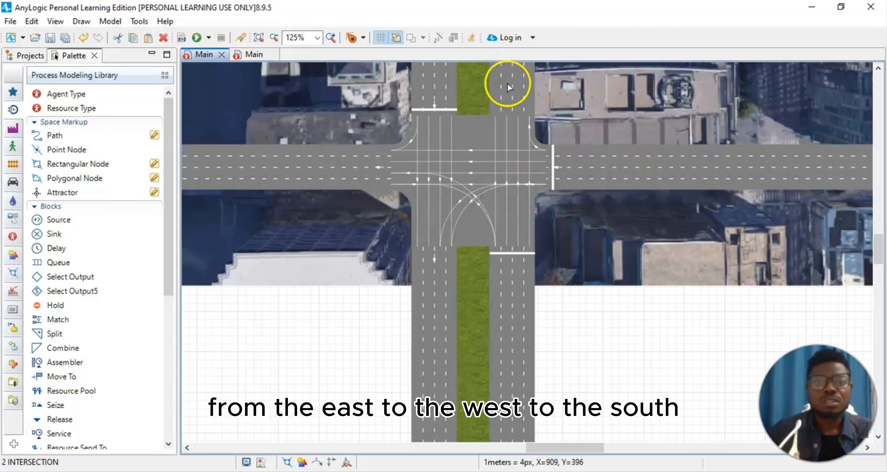
pyautogui.scroll(-10, 530, 214)
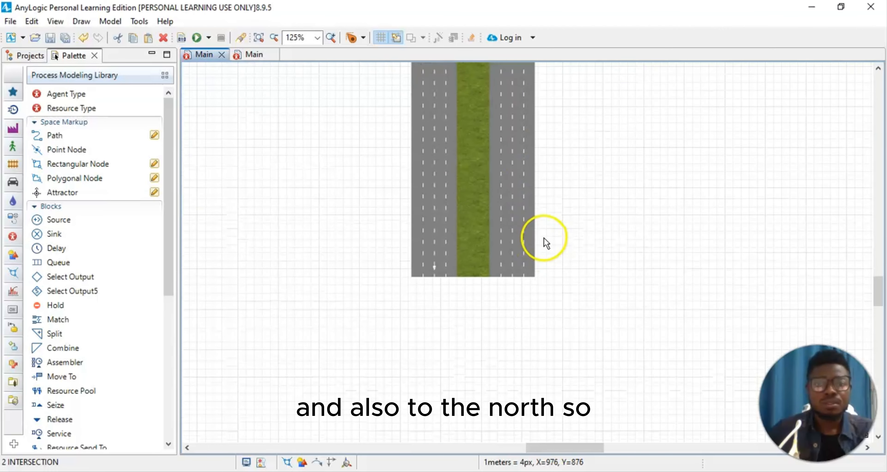
pyautogui.scroll(-10, 547, 244)
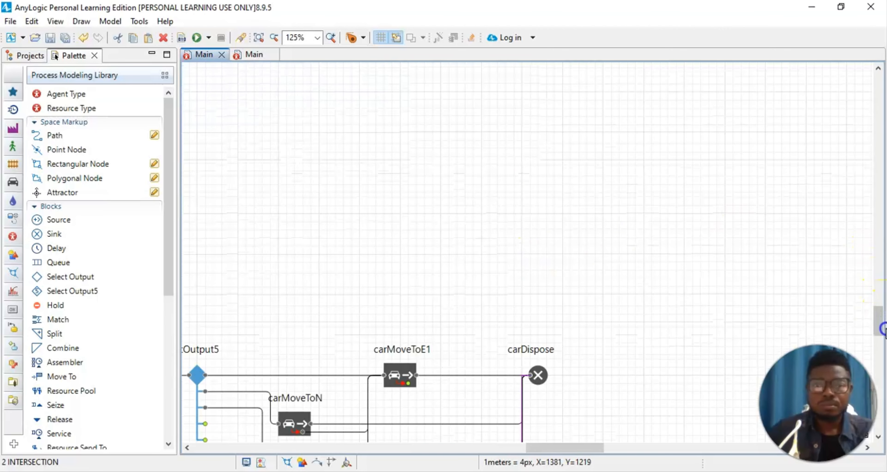
pyautogui.scroll(-10, 880, 322)
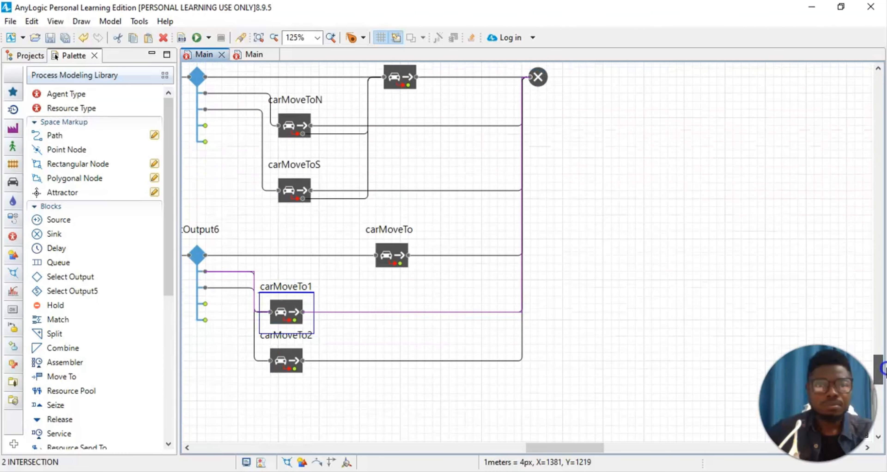
# Step: Rename the car move block on the first output of selectOutput6 to carMoveToW2
pyautogui.click(385, 219)
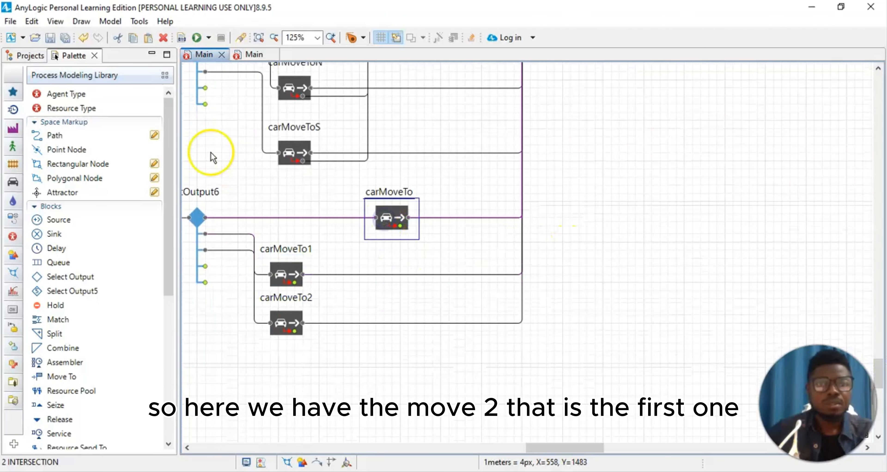
pyautogui.click(55, 21)
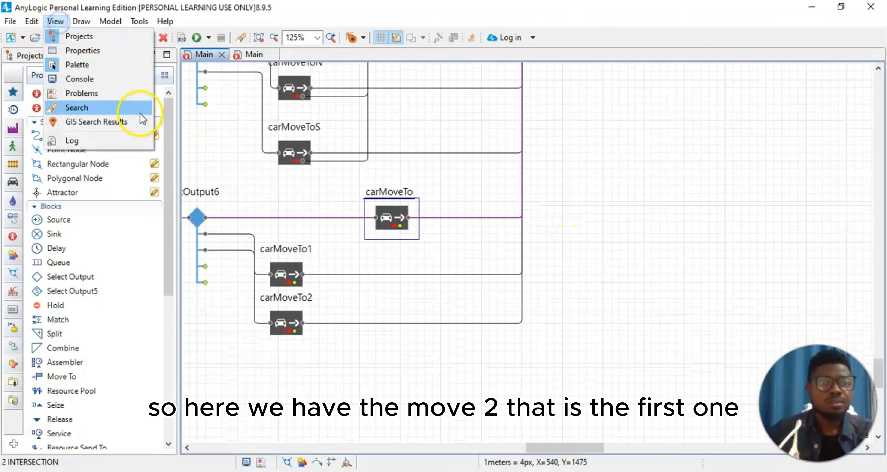
pyautogui.click(121, 64)
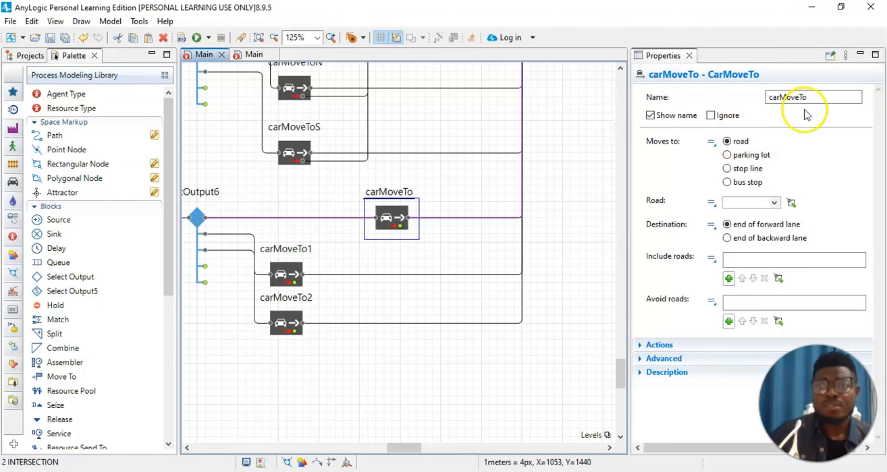
pyautogui.click(815, 98)
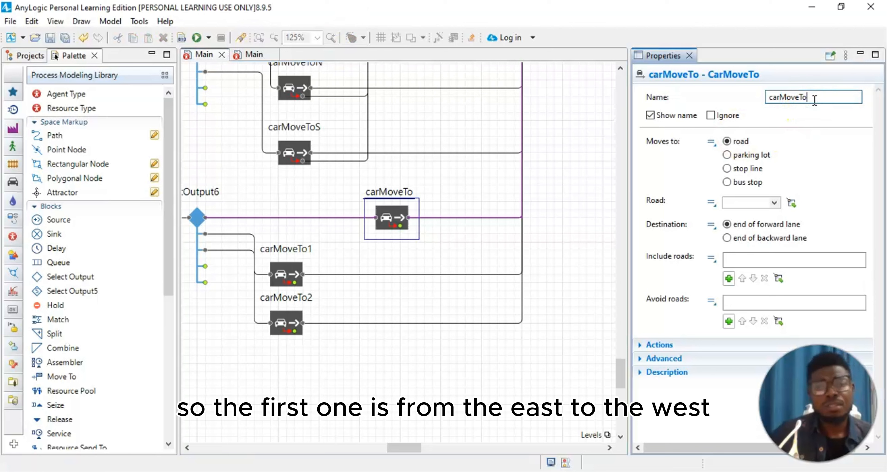
pyautogui.write('W2')
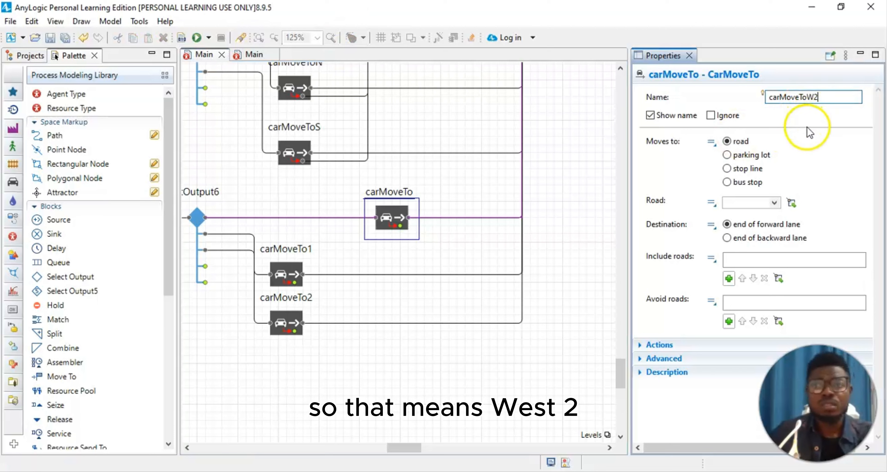
# Step: Set the destination road of carMoveToW2 to roadW2
pyautogui.click(776, 204)
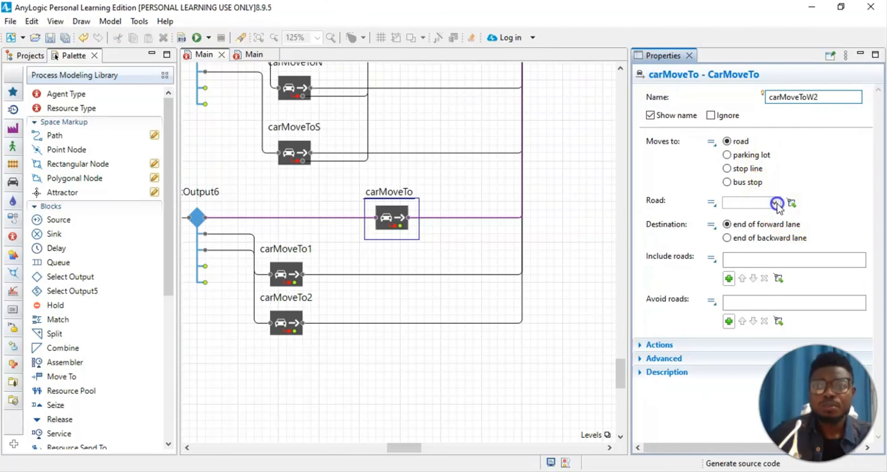
pyautogui.click(776, 203)
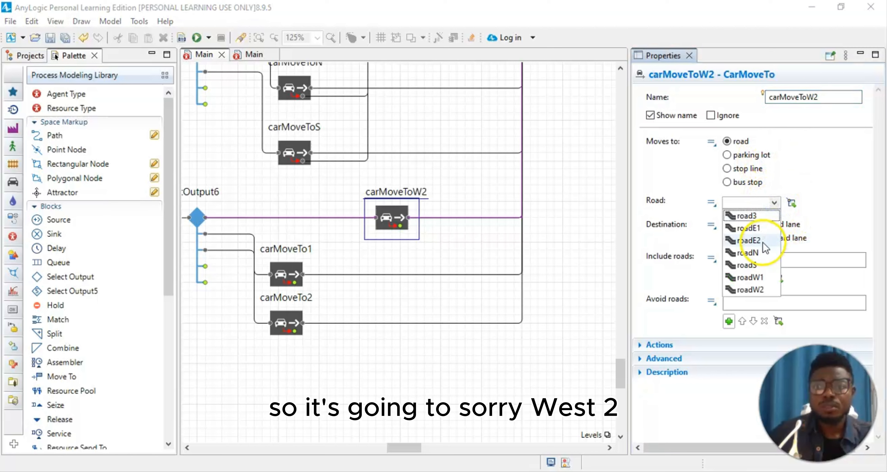
pyautogui.click(762, 243)
pyautogui.click(778, 204)
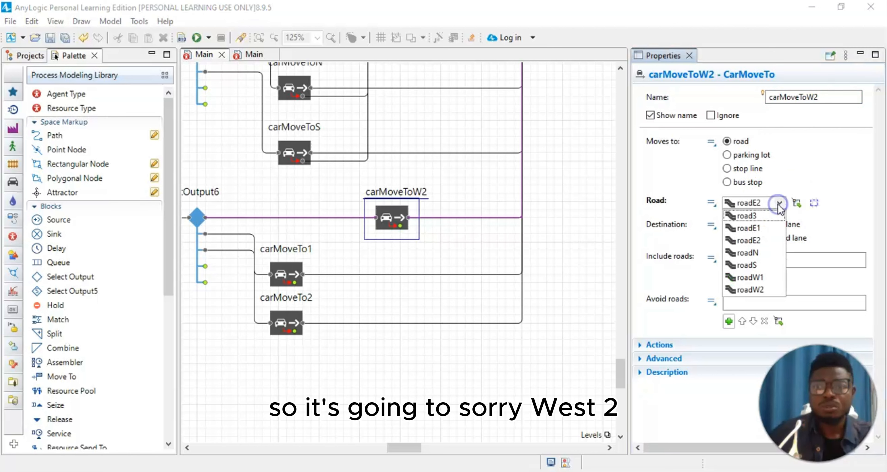
pyautogui.click(763, 289)
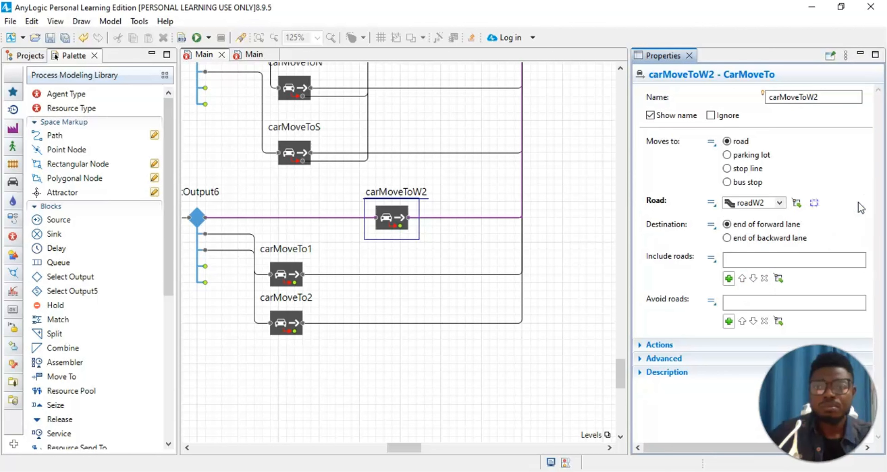
pyautogui.click(846, 161)
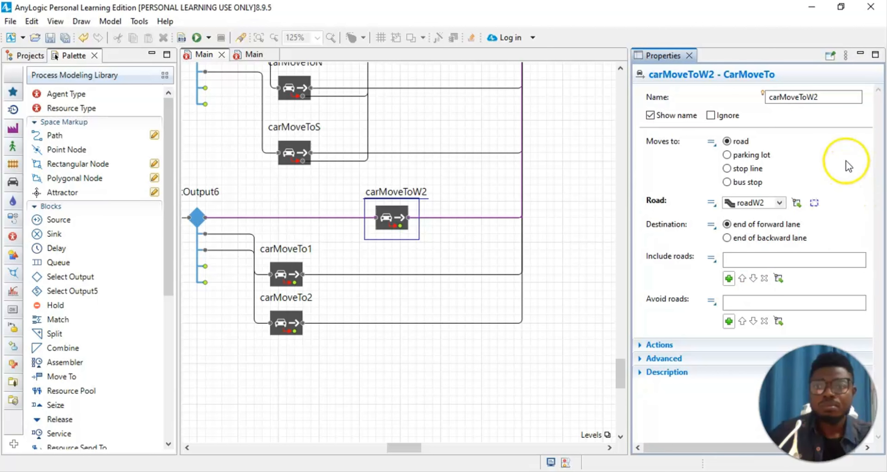
pyautogui.click(689, 55)
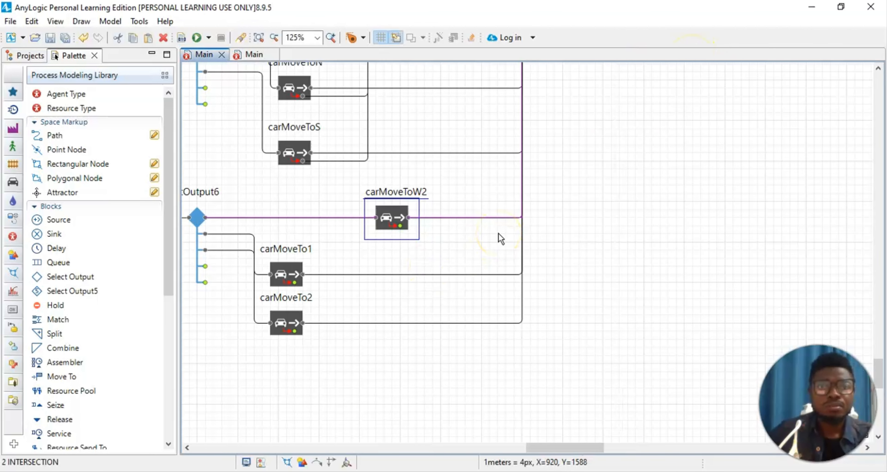
# Step: Set carMoveTo1 on the second output of selectOutput6 to move to roadN, ending at the end of backward lane
pyautogui.moveTo(558, 448); pyautogui.dragTo(511, 452)
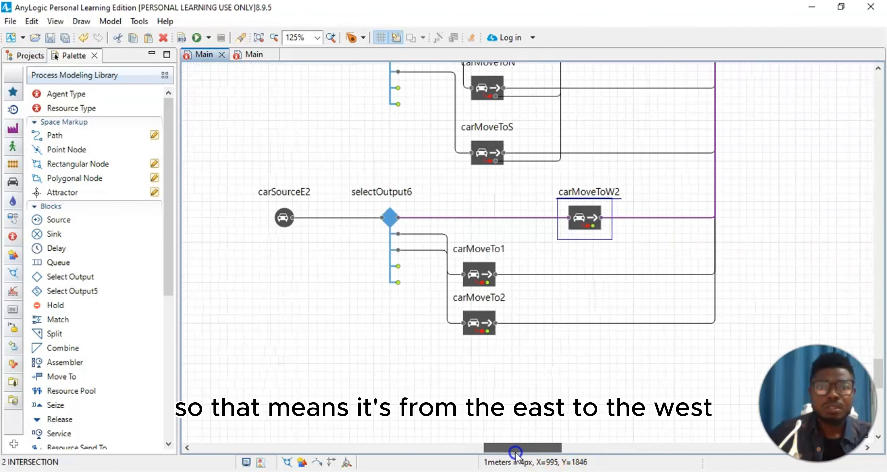
pyautogui.click(464, 275)
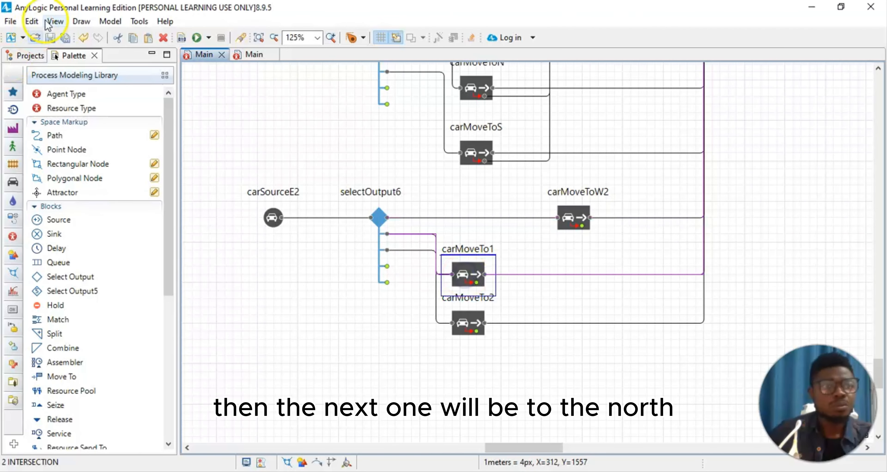
pyautogui.click(56, 22)
pyautogui.click(107, 66)
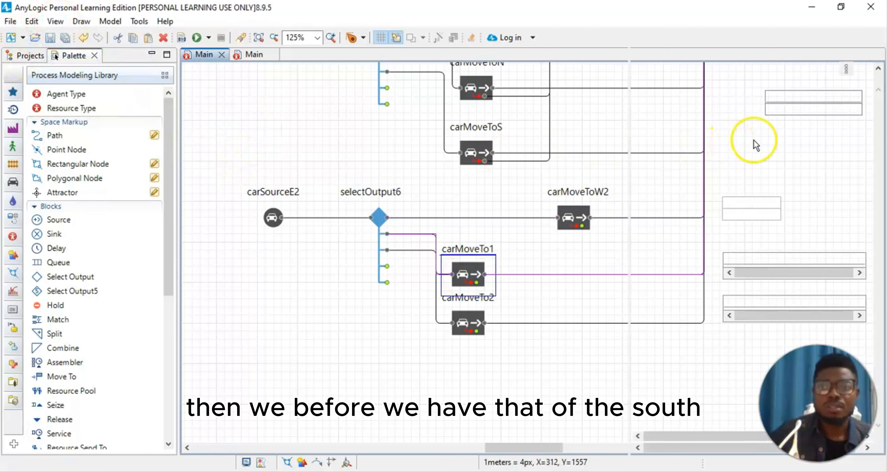
pyautogui.click(774, 204)
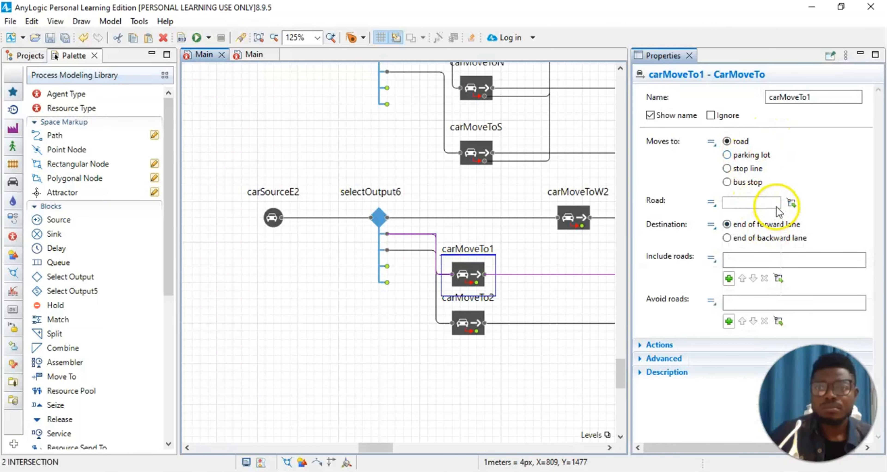
pyautogui.click(761, 229)
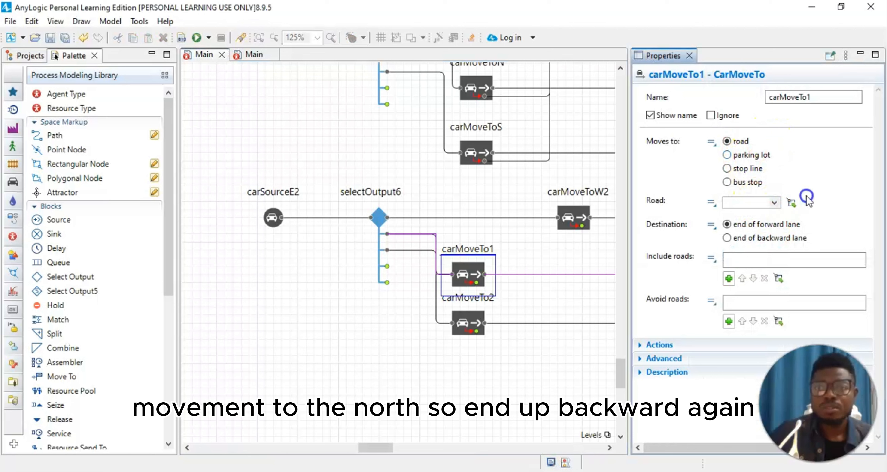
pyautogui.click(780, 239)
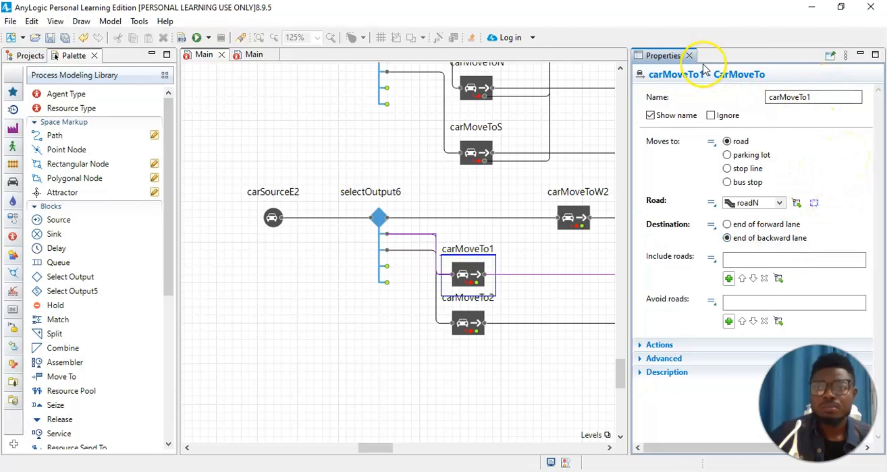
# Step: Rename the carMoveTo1 block to carMoveToNN
pyautogui.click(827, 97)
pyautogui.press('BackSpace')
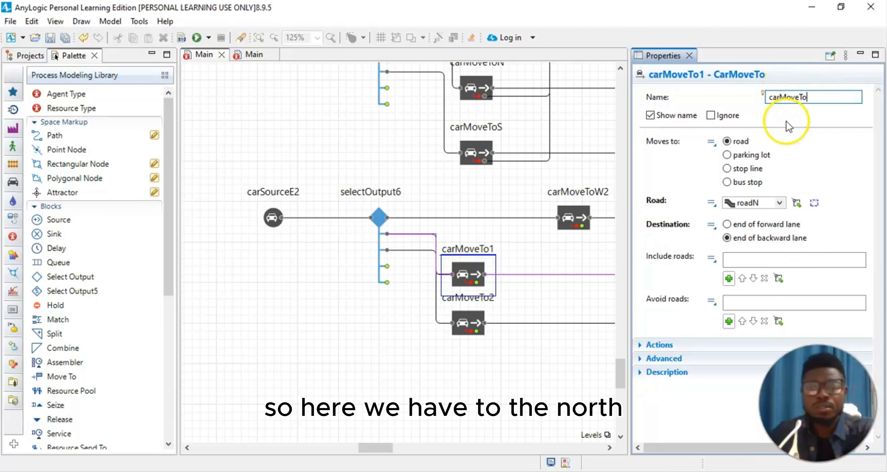
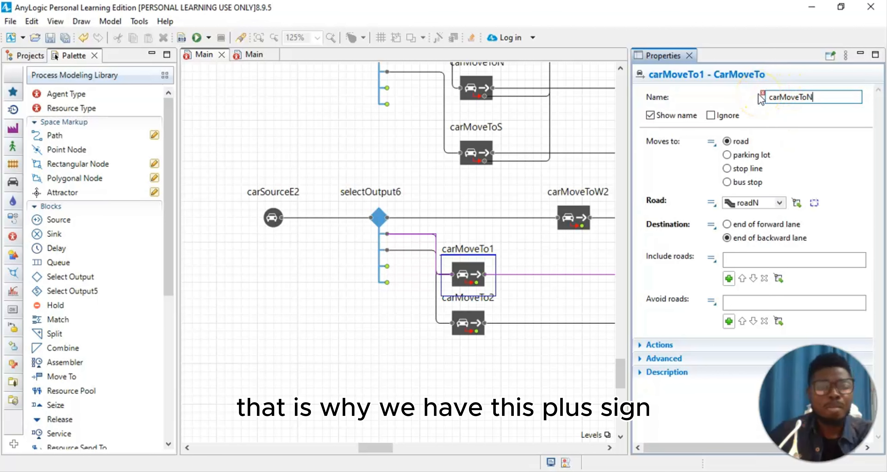
pyautogui.write('N')
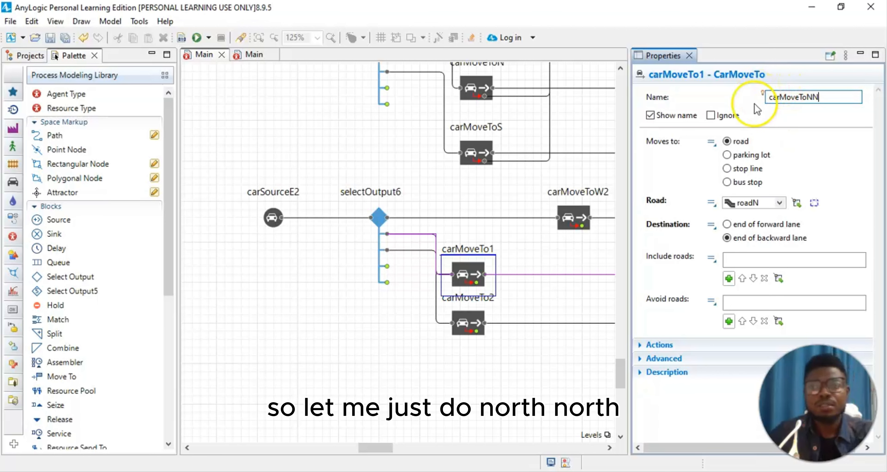
pyautogui.click(806, 119)
pyautogui.click(689, 55)
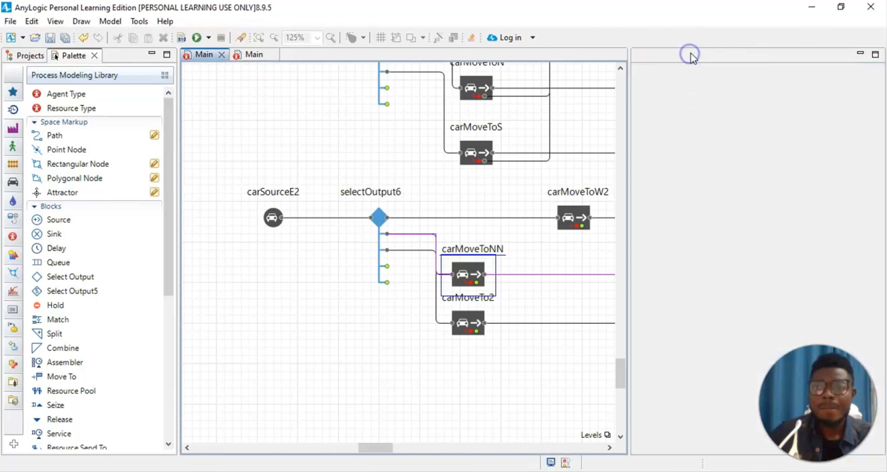
# Step: Rename the carMoveTo2 block on the third output of selectOutput6 to carMoveToSS
pyautogui.click(470, 323)
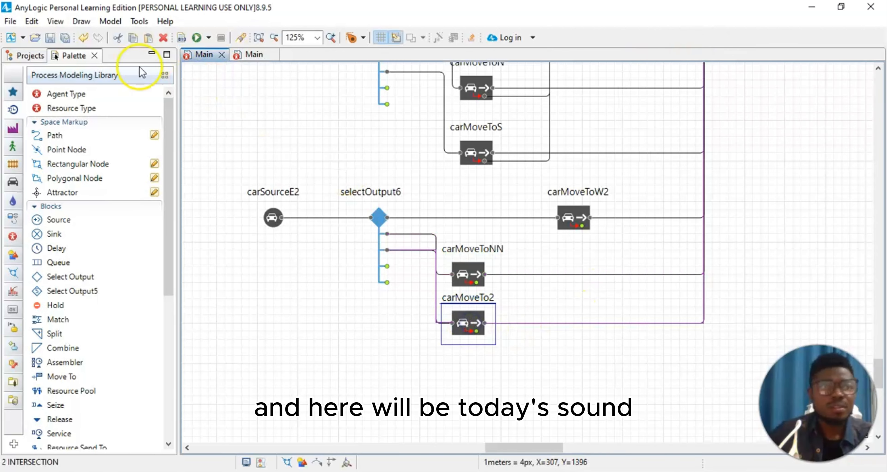
pyautogui.click(55, 21)
pyautogui.click(65, 52)
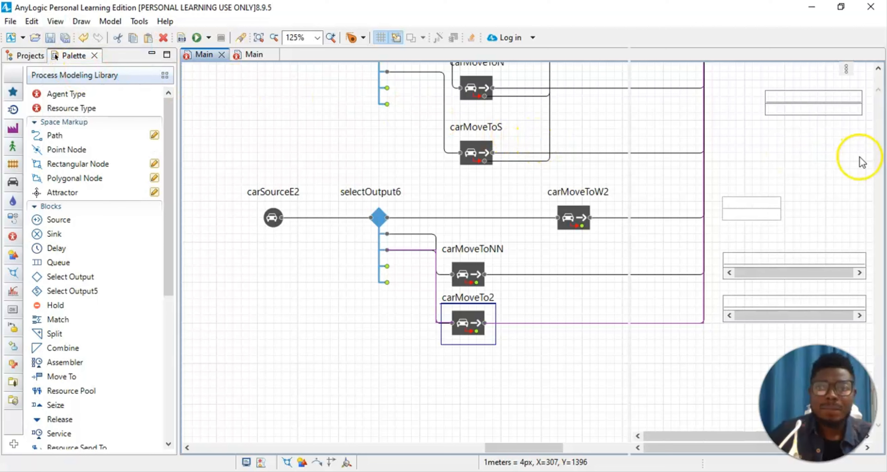
pyautogui.click(813, 98)
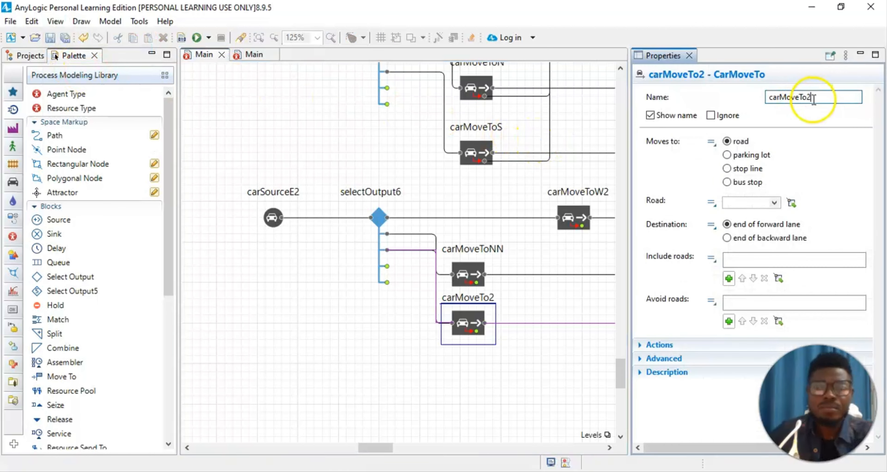
pyautogui.press('BackSpace')
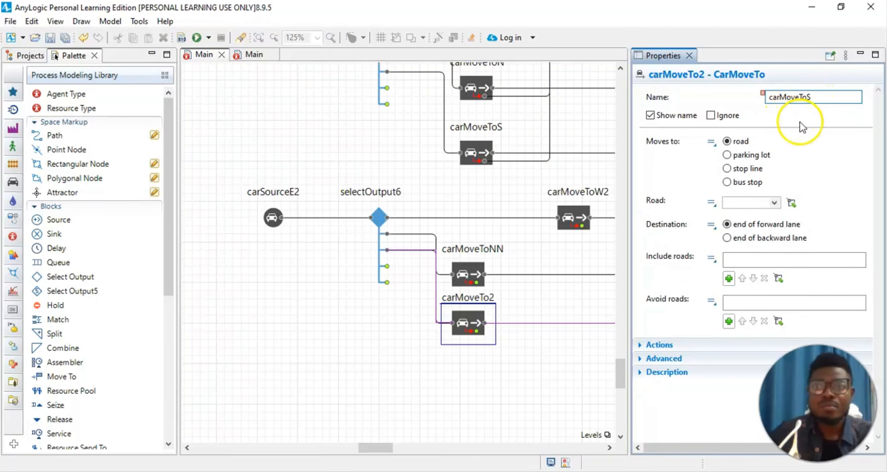
pyautogui.write('SS')
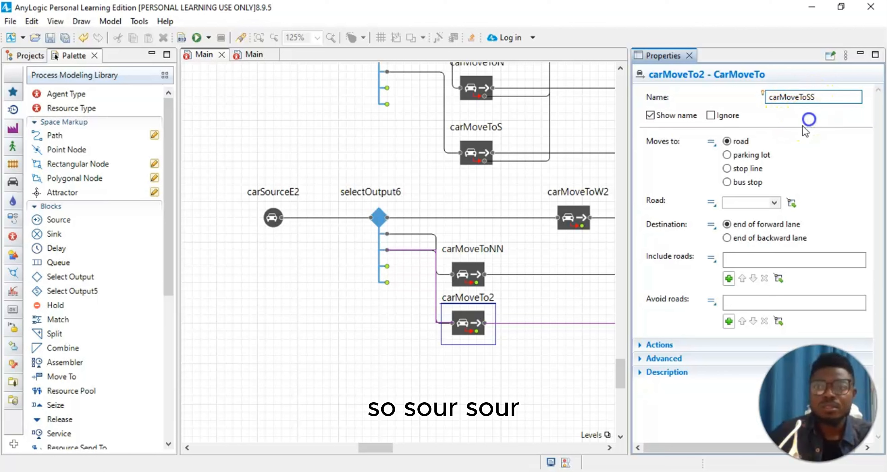
# Step: Set the destination road of carMoveToSS to roadS
pyautogui.click(774, 203)
pyautogui.click(766, 265)
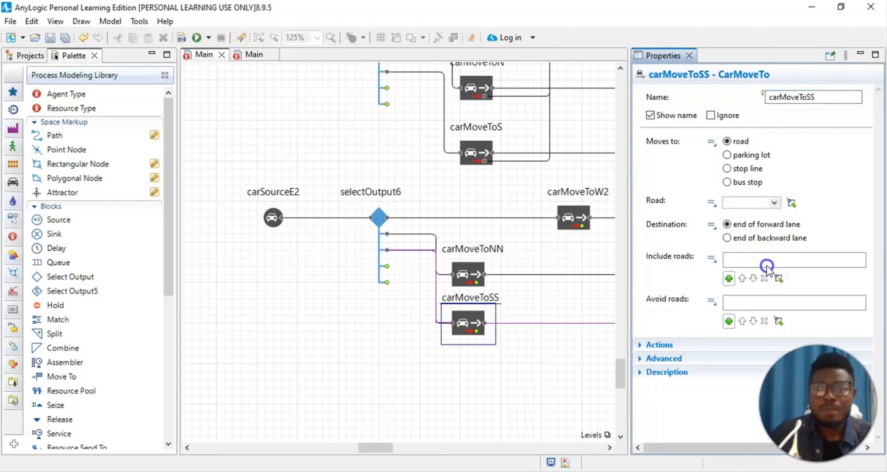
pyautogui.click(793, 207)
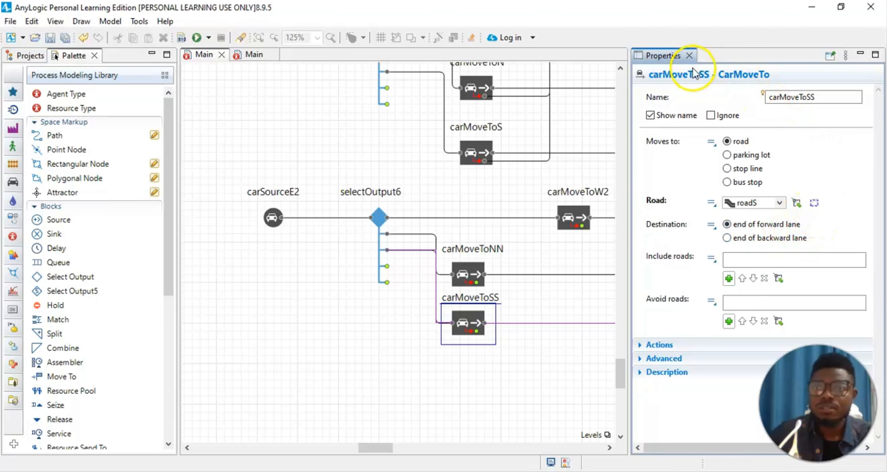
pyautogui.click(689, 56)
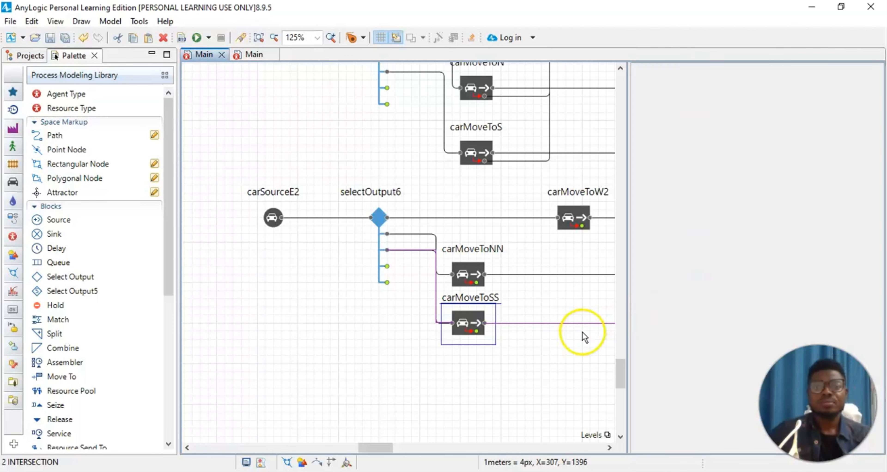
pyautogui.click(547, 354)
# Step: Connect the free port on the lower edge of carMoveToNN to the input of carMoveToW2
pyautogui.scroll(1, 780, 270)
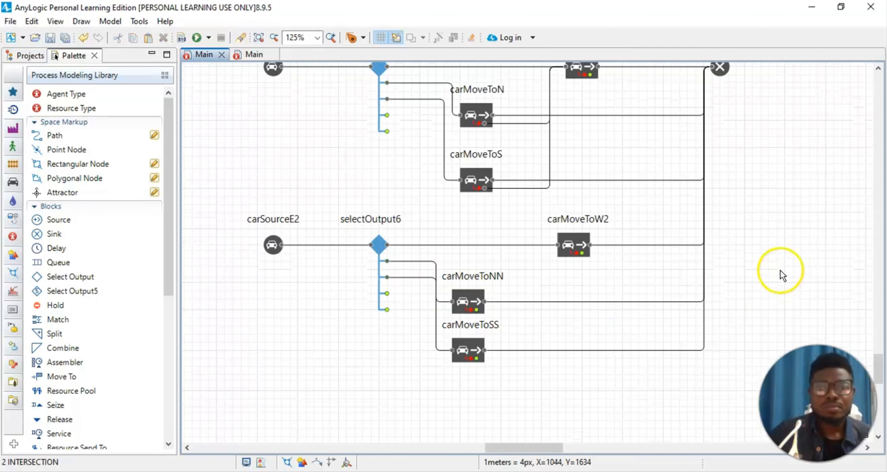
pyautogui.scroll(-1, 780, 270)
pyautogui.scroll(2, 742, 259)
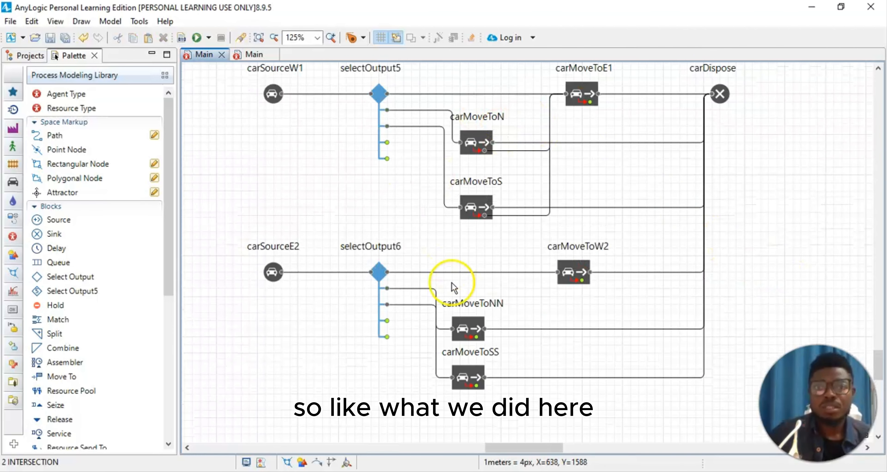
pyautogui.scroll(-1, 509, 297)
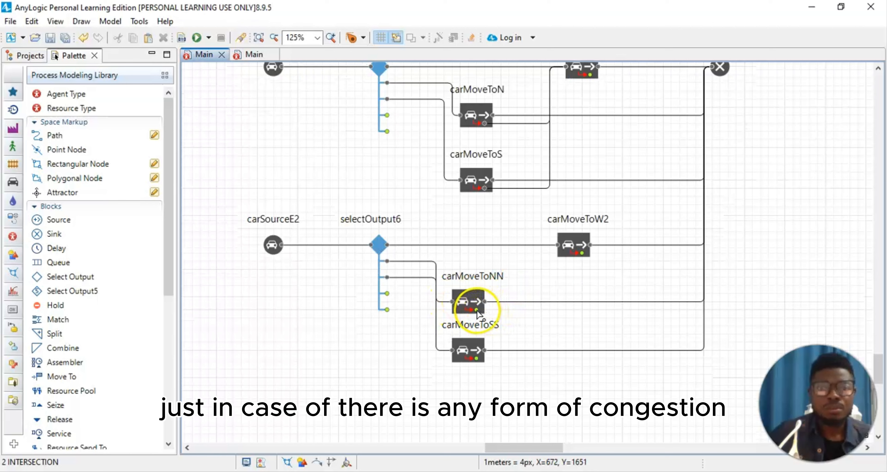
pyautogui.click(541, 309)
pyautogui.click(541, 245)
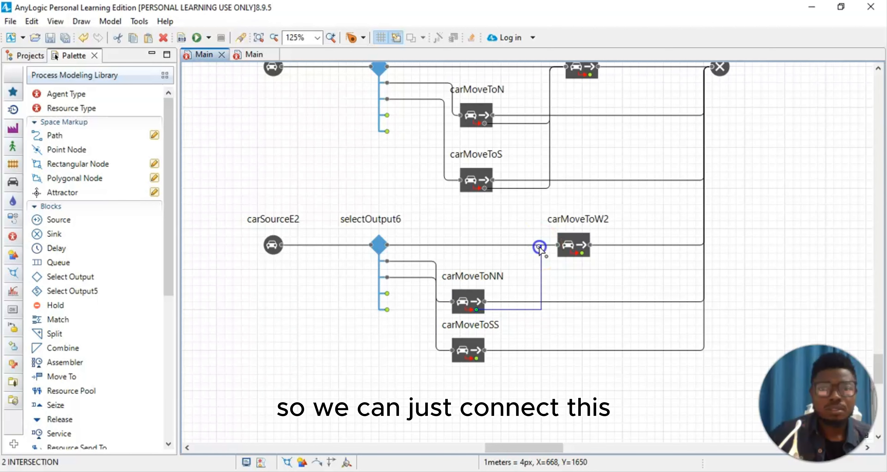
pyautogui.click(558, 245)
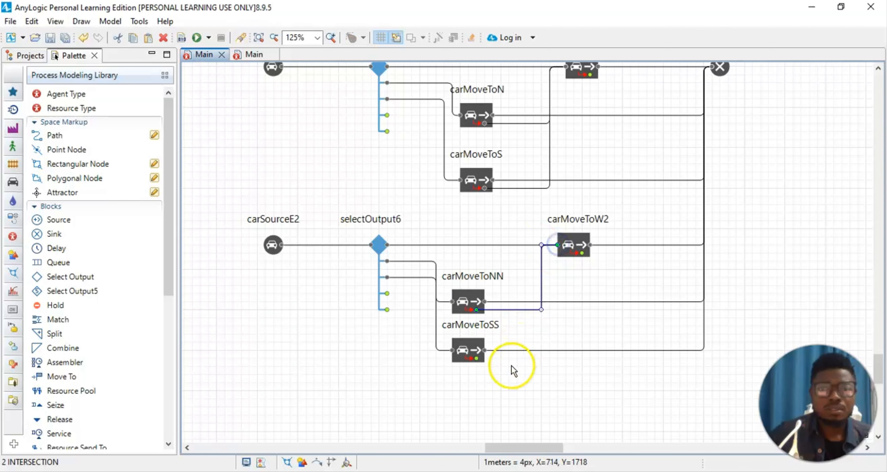
# Step: Connect the free port on the lower edge of carMoveToSS to the input of carMoveToW2
pyautogui.doubleClick(476, 358)
pyautogui.click(533, 359)
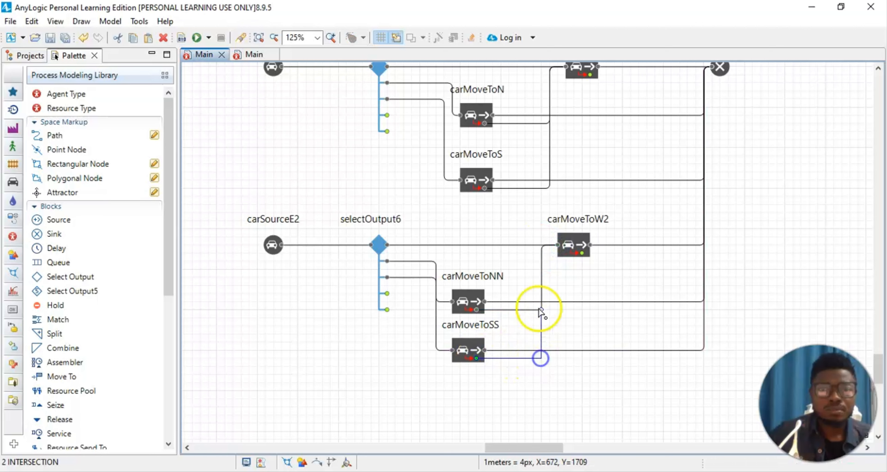
pyautogui.click(557, 245)
pyautogui.click(733, 270)
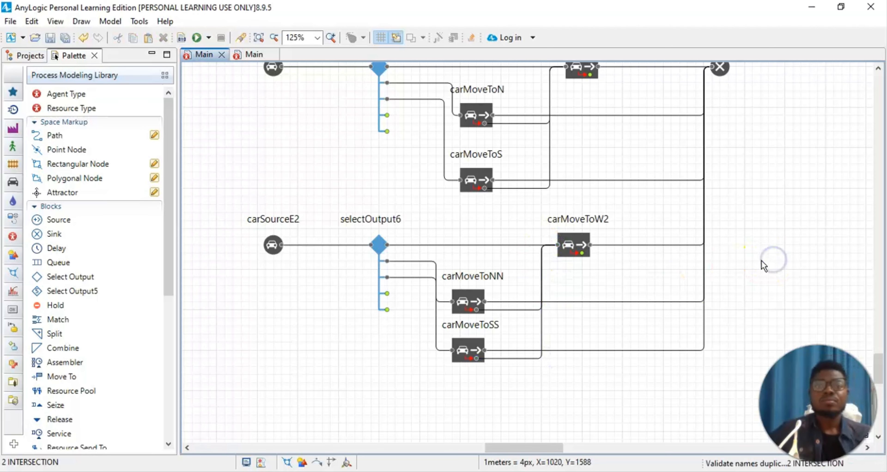
pyautogui.scroll(-3, 759, 260)
pyautogui.scroll(1, 754, 260)
pyautogui.scroll(4, 752, 248)
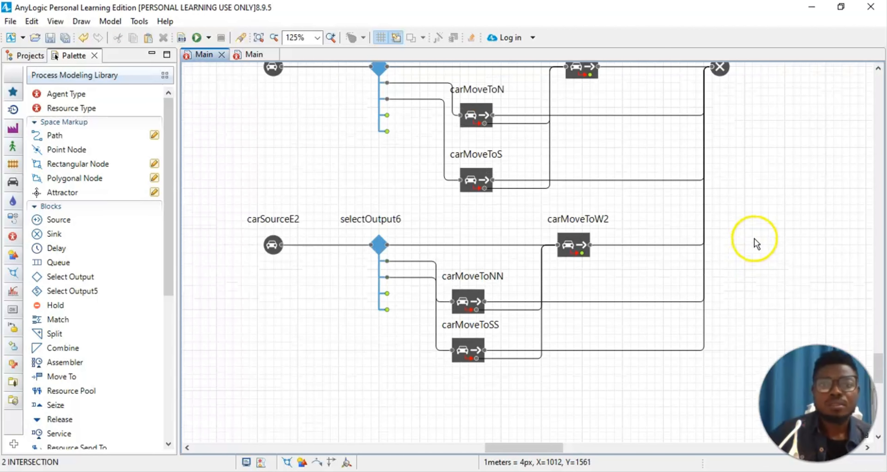
pyautogui.scroll(-4, 742, 257)
pyautogui.scroll(-1, 728, 272)
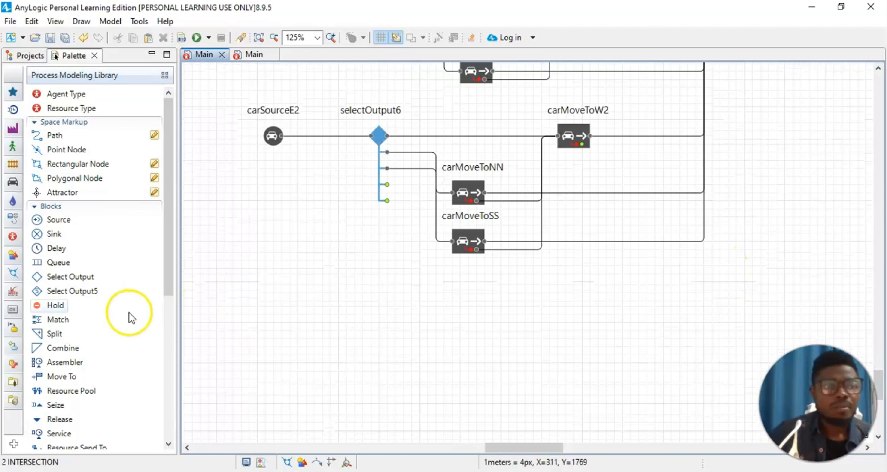
pyautogui.moveTo(55, 221); pyautogui.dragTo(272, 298)
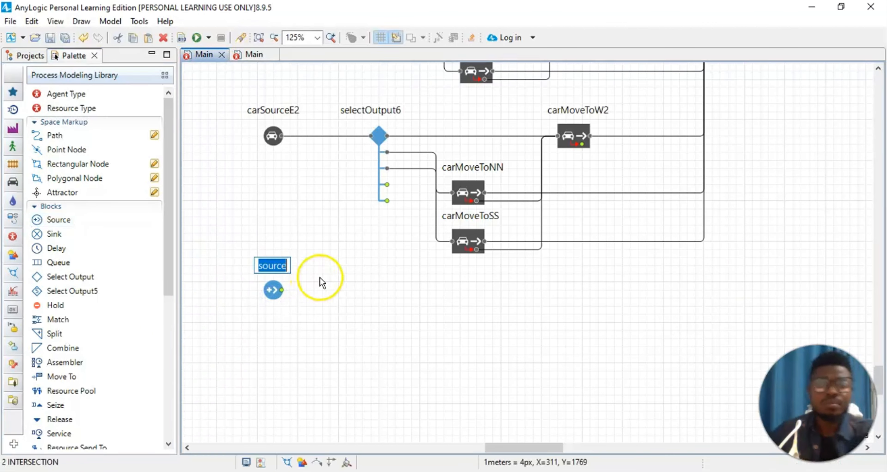
pyautogui.press('BackSpace')
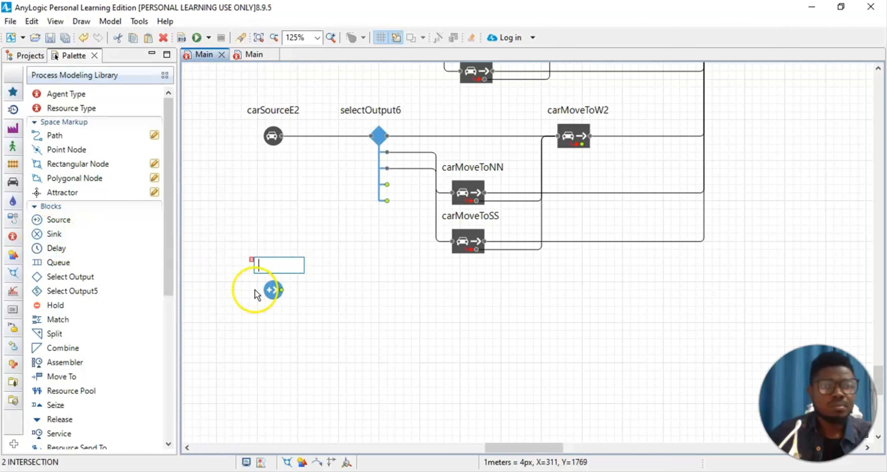
pyautogui.click(274, 290)
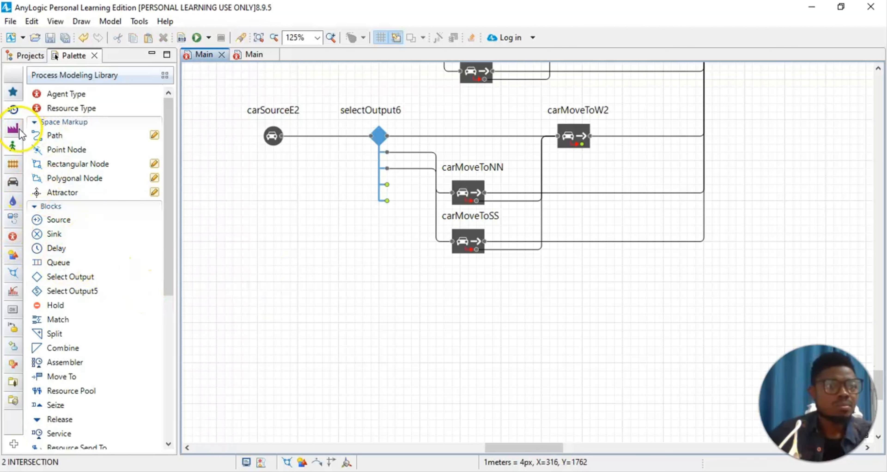
# Step: Add a Car Source block below carSourceE2 and paste copies of selectOutput6, placing one beside the new source
pyautogui.click(11, 186)
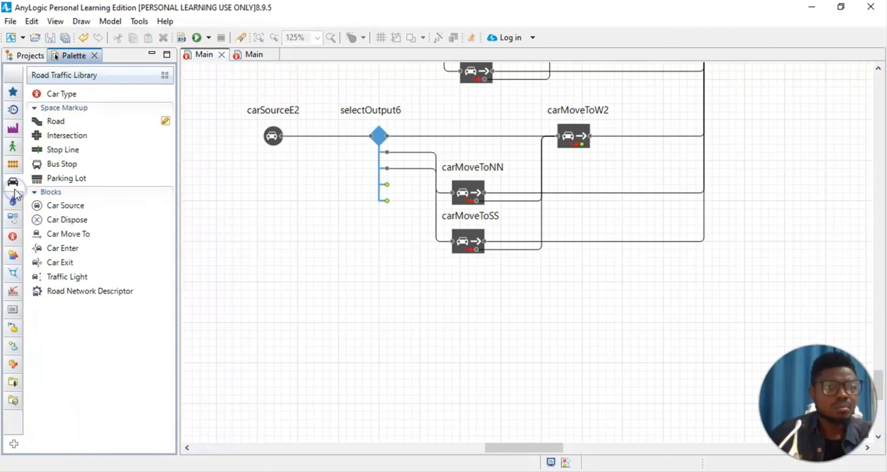
pyautogui.moveTo(73, 211); pyautogui.dragTo(272, 298)
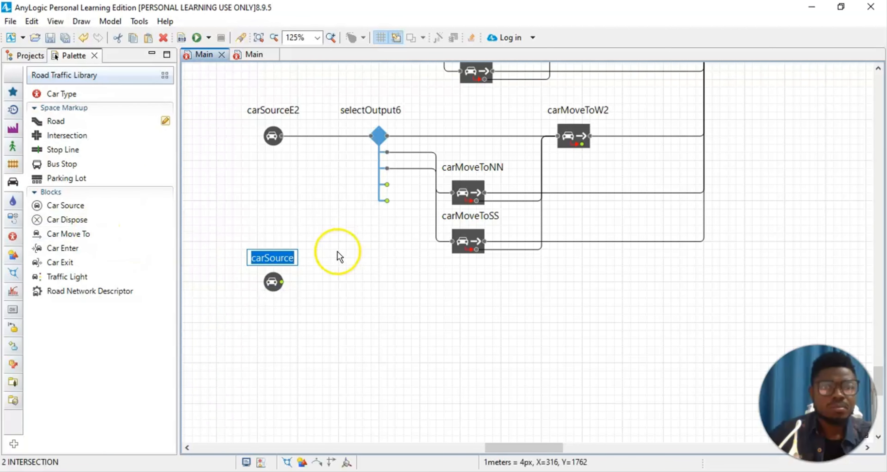
pyautogui.click(377, 142)
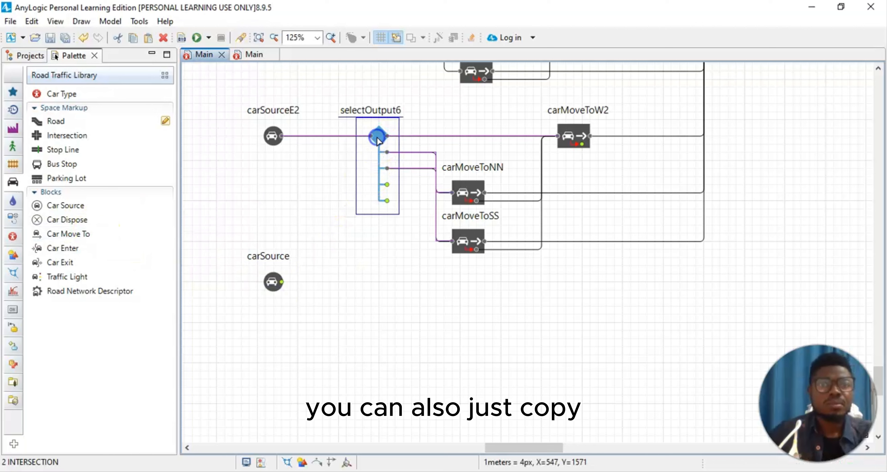
pyautogui.click(358, 284)
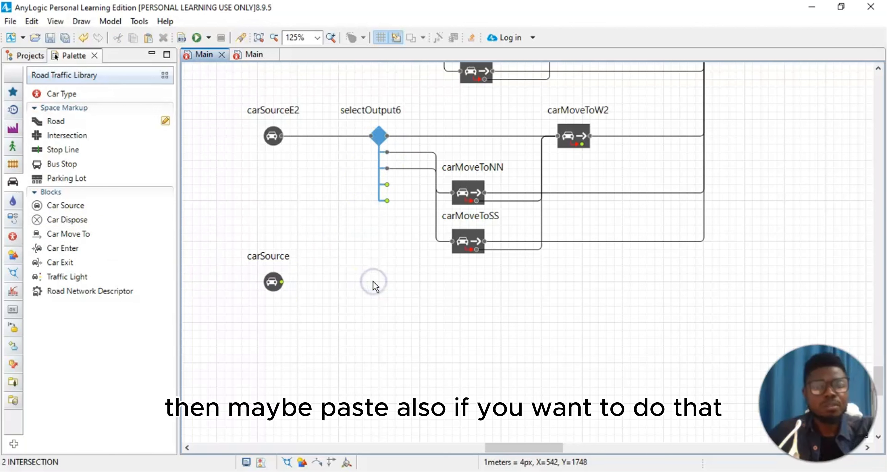
pyautogui.hotkey('ctrl', 'v')
pyautogui.moveTo(540, 263); pyautogui.dragTo(377, 289)
pyautogui.moveTo(393, 336); pyautogui.dragTo(394, 336)
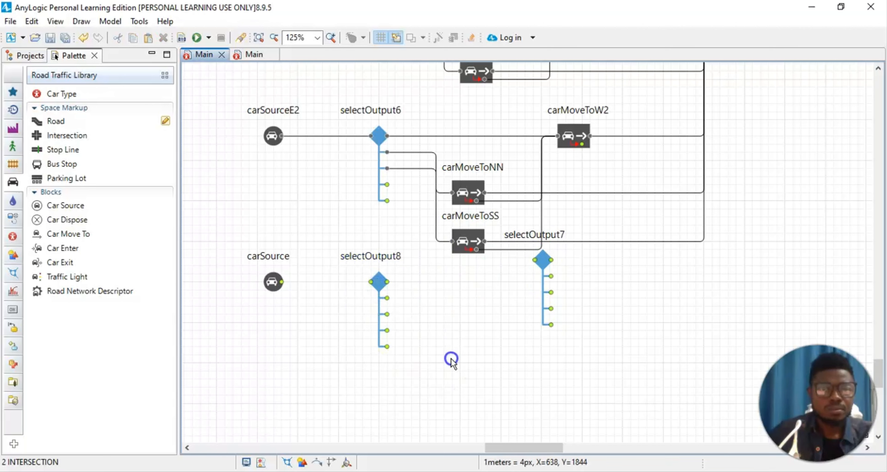
# Step: Move the spare selectOutput7 block well below the new carSource row, clear of the flowchart
pyautogui.moveTo(545, 274); pyautogui.dragTo(494, 415)
pyautogui.scroll(-3, 509, 396)
pyautogui.scroll(-1, 524, 362)
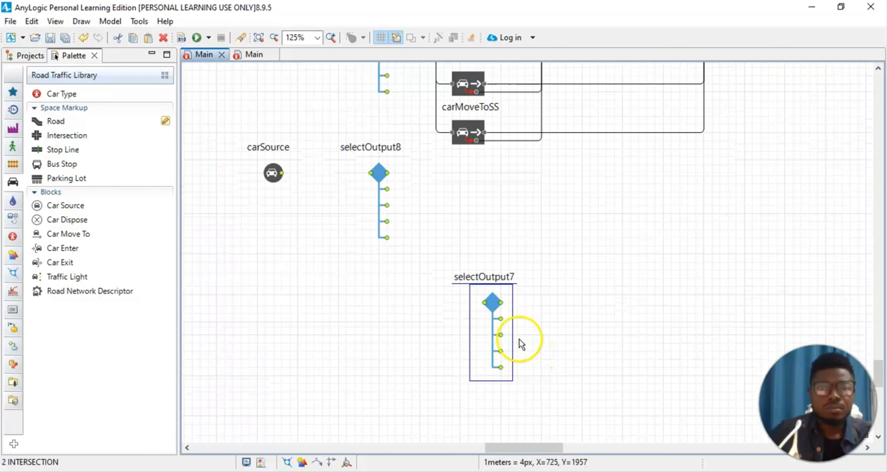
pyautogui.moveTo(491, 302); pyautogui.dragTo(486, 412)
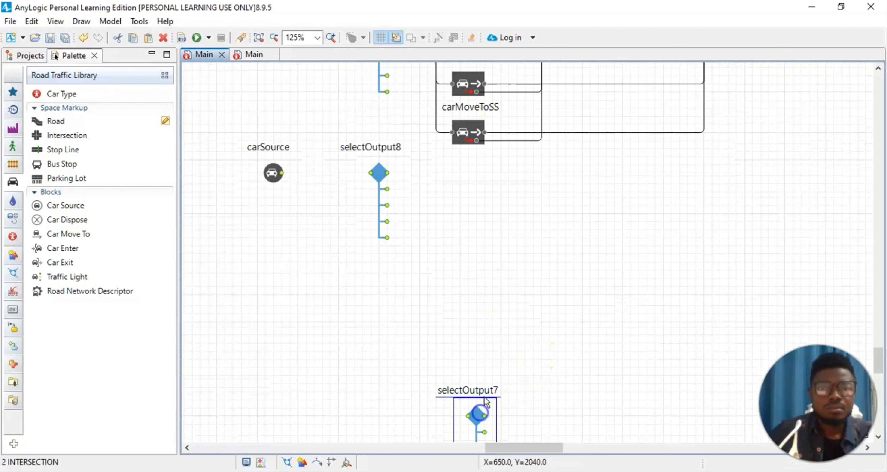
pyautogui.scroll(-1, 518, 309)
# Step: Add three Car Move To blocks: one in line with carSource and selectOutput8, and two stacked beside selectOutput8's lower outputs
pyautogui.scroll(1, 513, 306)
pyautogui.scroll(3, 509, 301)
pyautogui.scroll(2, 496, 301)
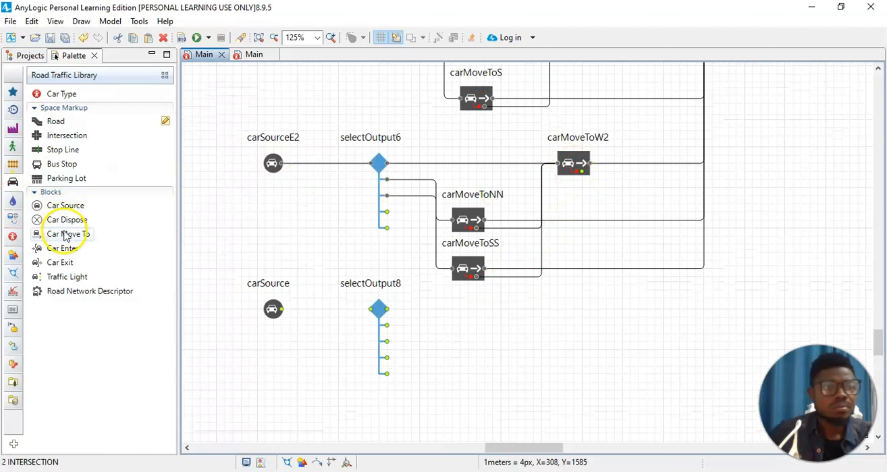
pyautogui.moveTo(68, 234); pyautogui.dragTo(282, 285)
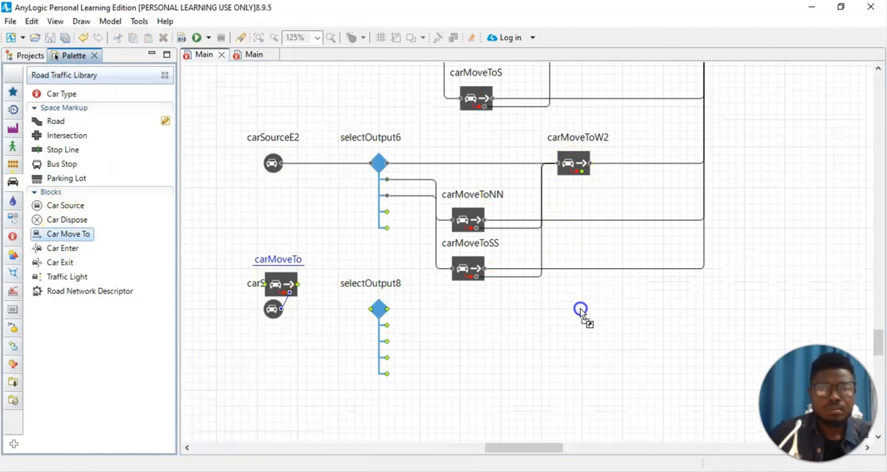
pyautogui.moveTo(580, 309); pyautogui.dragTo(587, 315)
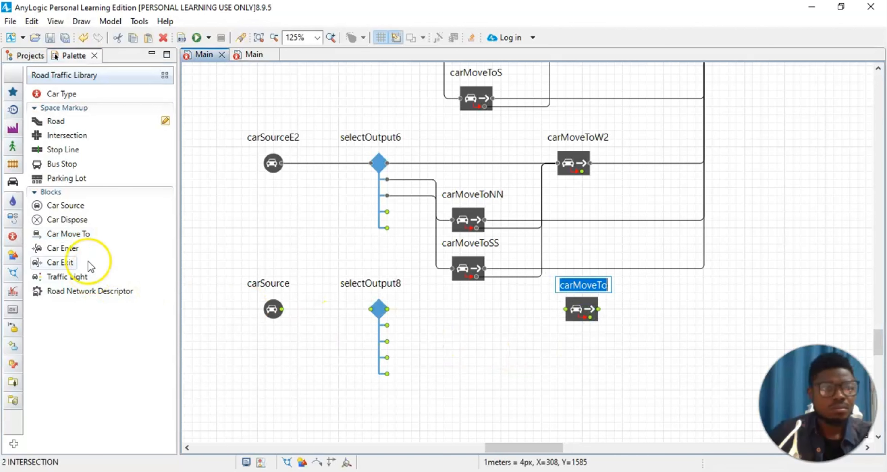
pyautogui.moveTo(74, 238); pyautogui.dragTo(438, 351)
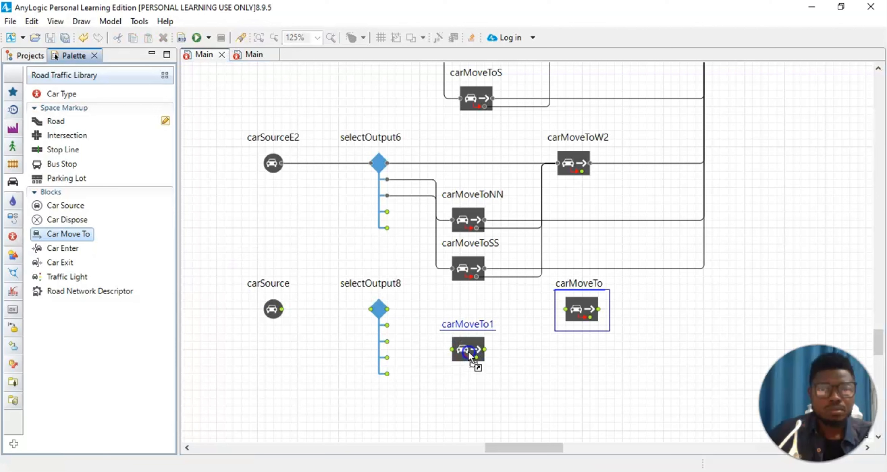
pyautogui.moveTo(468, 355); pyautogui.dragTo(469, 355)
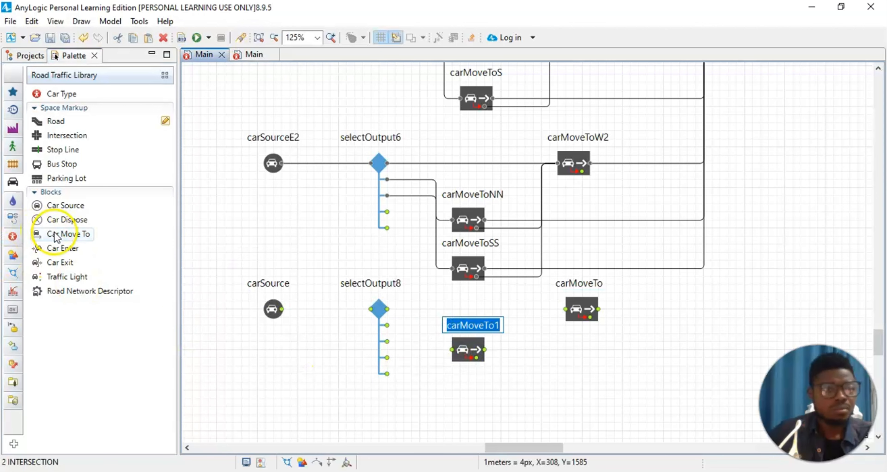
pyautogui.moveTo(55, 237); pyautogui.dragTo(475, 412)
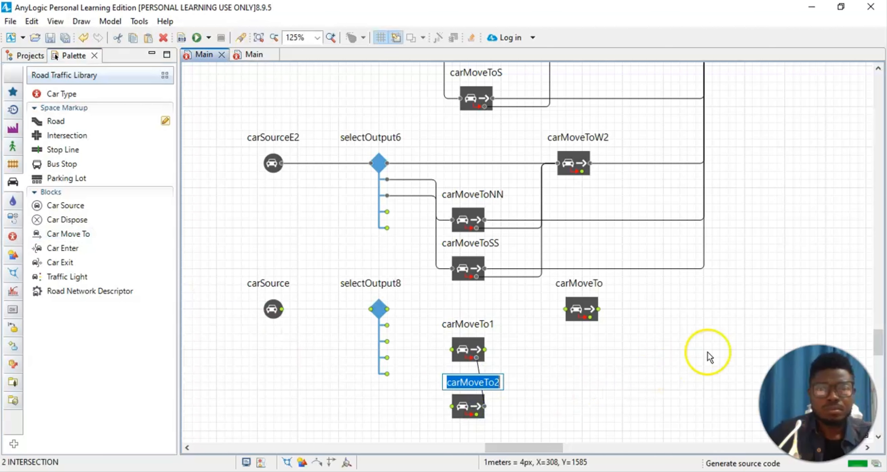
pyautogui.click(695, 356)
# Step: Connect carSource to the input of selectOutput8 and selectOutput8's first output to carMoveTo
pyautogui.scroll(1, 321, 390)
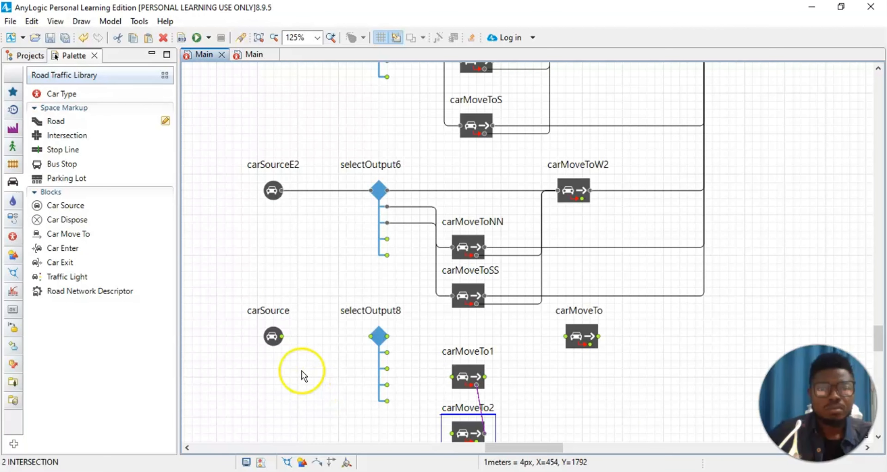
pyautogui.click(282, 337)
pyautogui.moveTo(283, 337); pyautogui.dragTo(699, 338)
pyautogui.click(598, 337)
pyautogui.scroll(7, 704, 325)
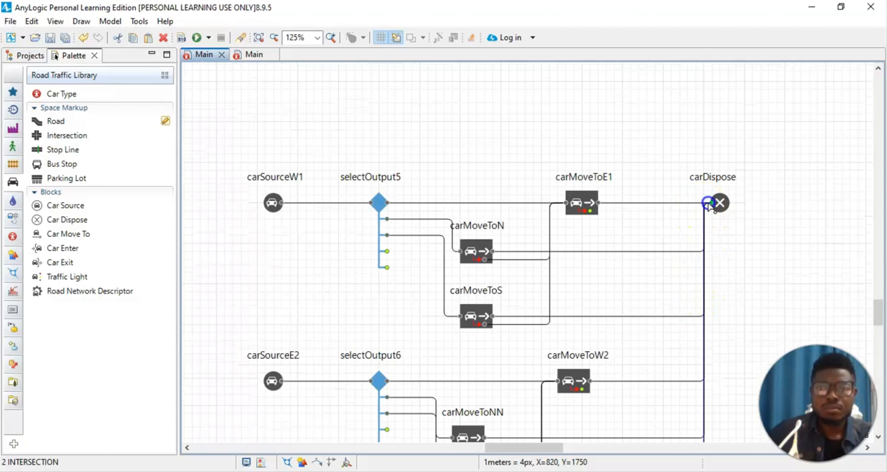
pyautogui.moveTo(708, 203); pyautogui.dragTo(708, 203)
pyautogui.click(747, 306)
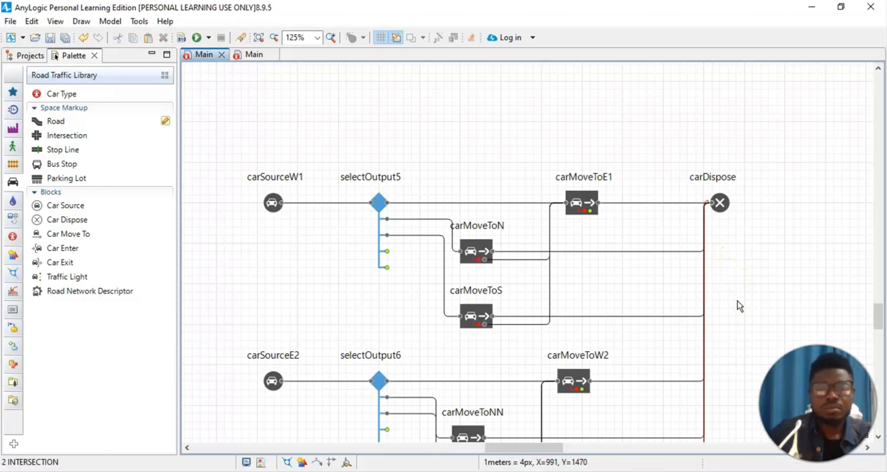
pyautogui.scroll(-3, 735, 298)
pyautogui.scroll(-4, 720, 302)
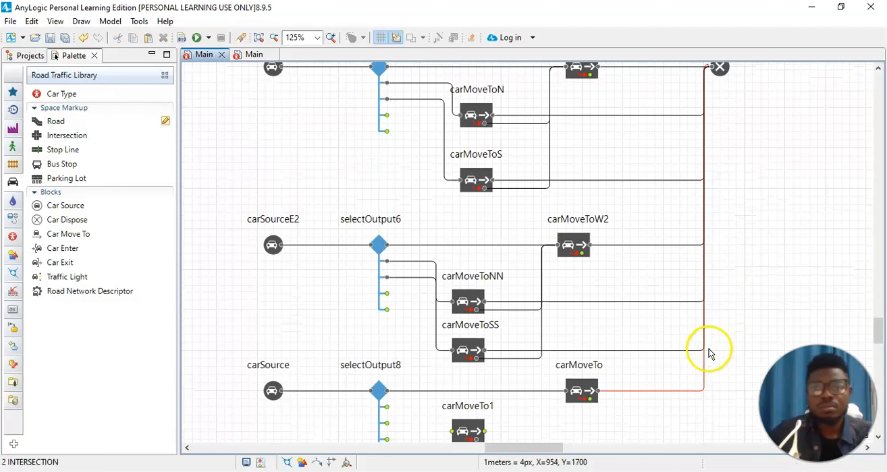
pyautogui.click(663, 392)
pyautogui.press('Delete')
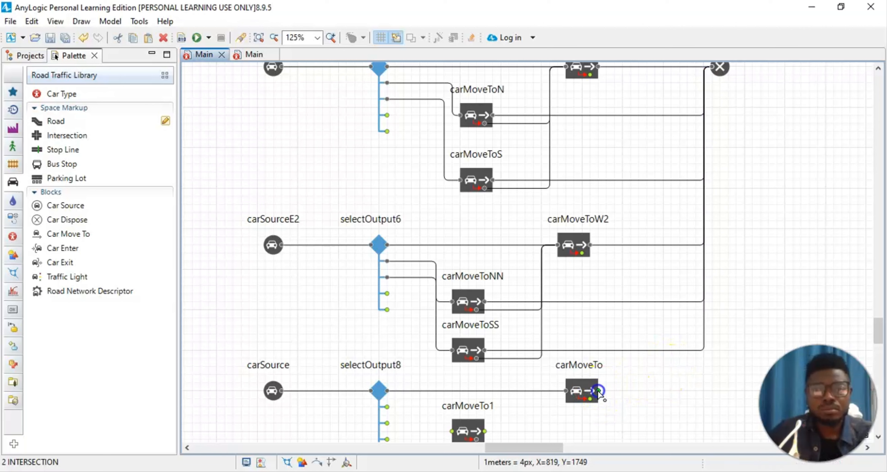
pyautogui.moveTo(597, 391); pyautogui.dragTo(703, 391)
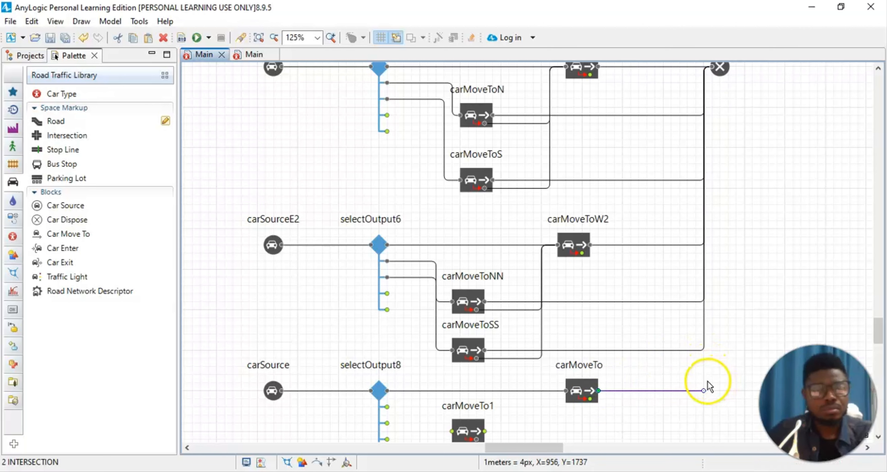
pyautogui.hotkey('ctrl', 'z')
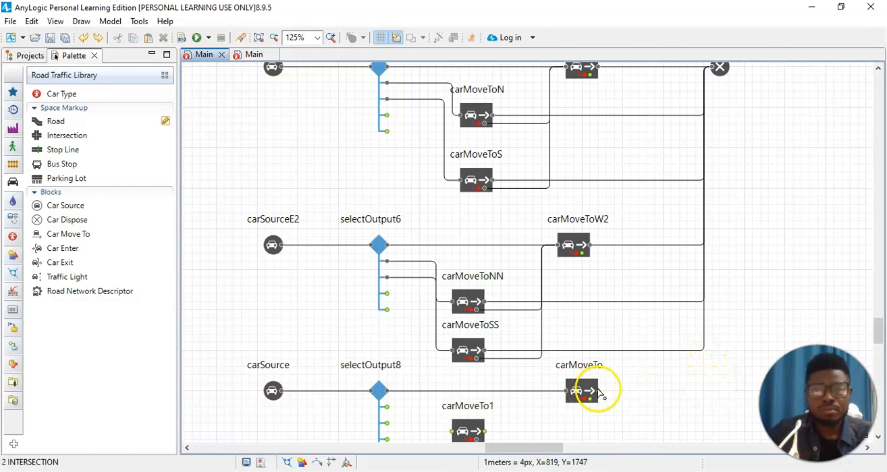
# Step: Connect the output of carMoveTo to the input of carDispose
pyautogui.moveTo(598, 392); pyautogui.dragTo(712, 342)
pyautogui.scroll(8, 697, 381)
pyautogui.scroll(-11, 726, 366)
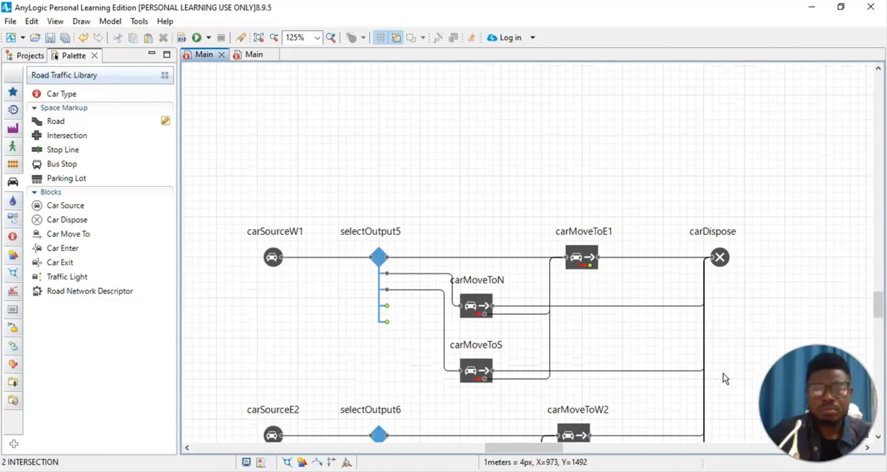
# Step: Delete the unwanted connector between carMoveTo1 and carMoveTo2
pyautogui.scroll(-1, 737, 364)
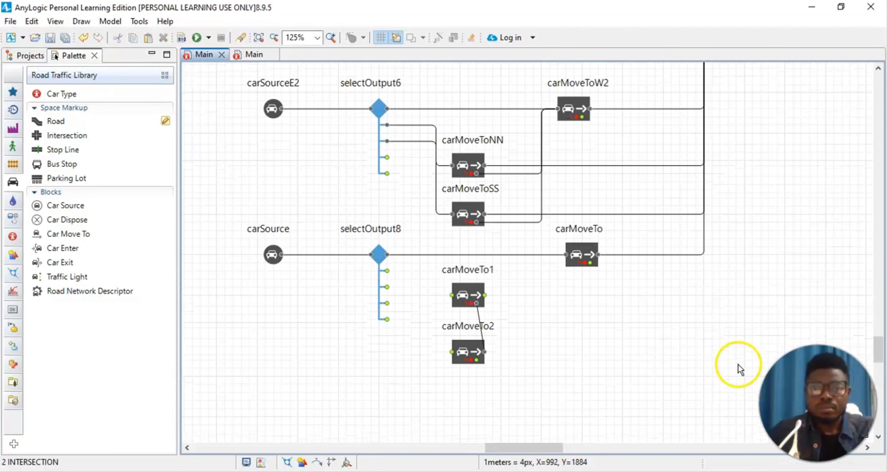
pyautogui.click(479, 319)
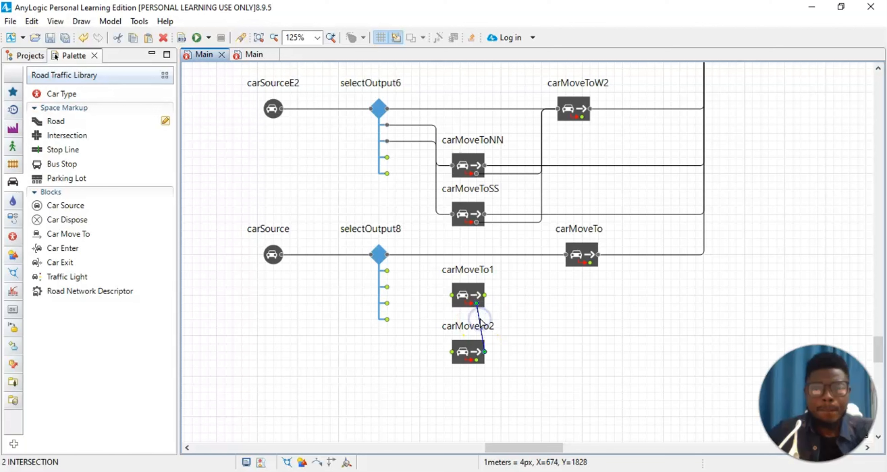
pyautogui.press('Delete')
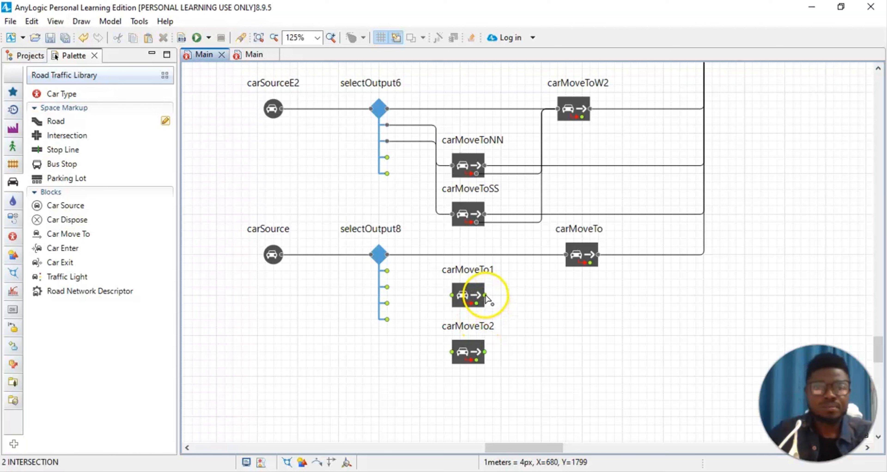
# Step: Connect the second output of selectOutput8 to the input of carMoveTo1 and its third output to carMoveTo2
pyautogui.click(477, 296)
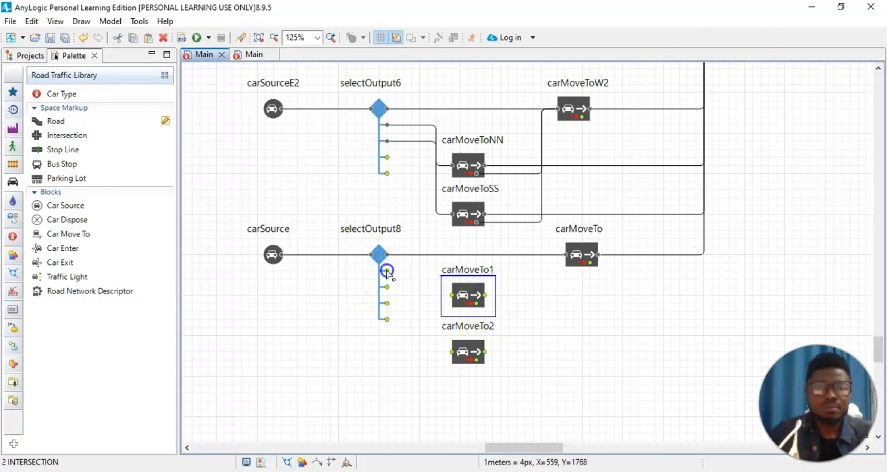
pyautogui.moveTo(395, 270); pyautogui.dragTo(427, 271)
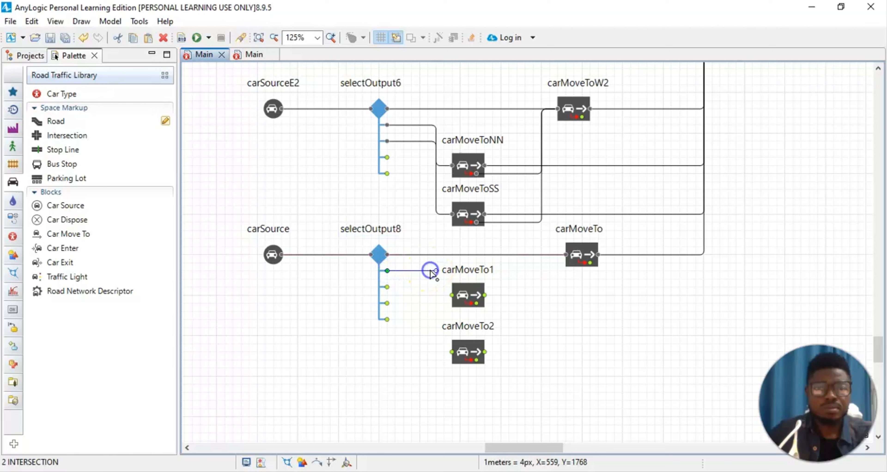
pyautogui.click(451, 296)
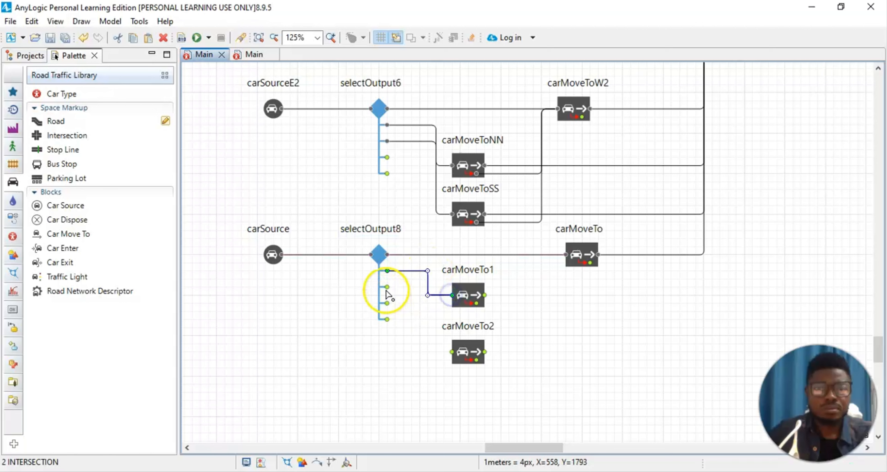
pyautogui.doubleClick(388, 286)
pyautogui.click(427, 287)
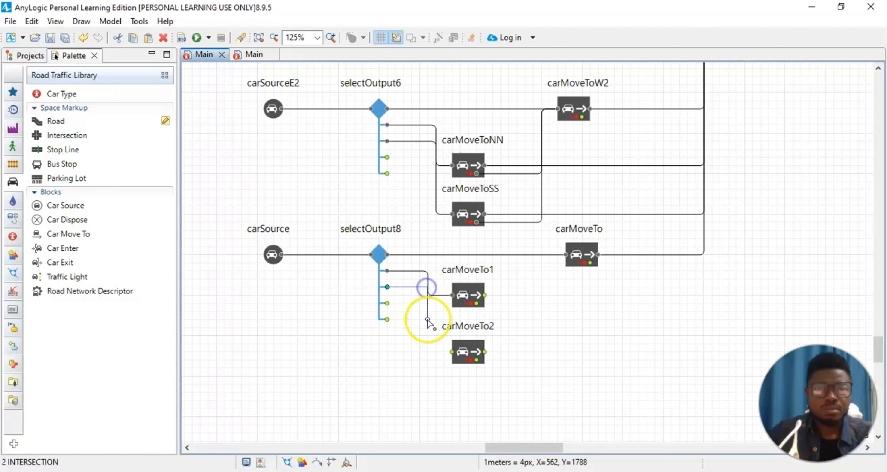
pyautogui.click(450, 353)
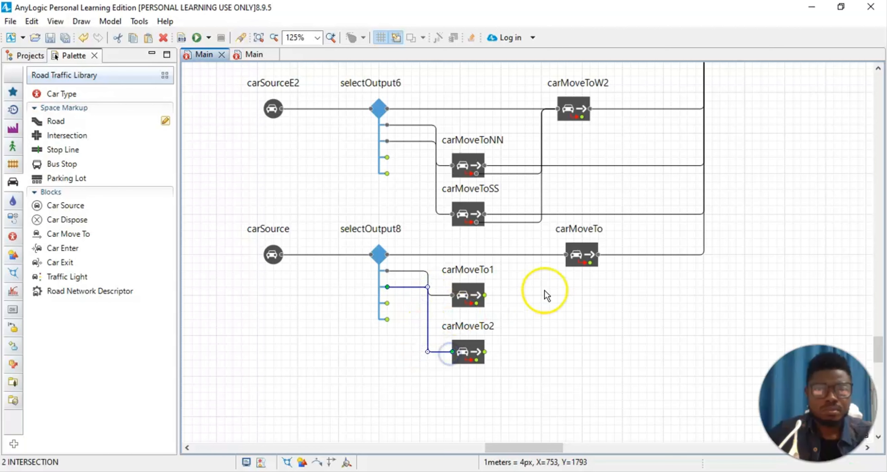
pyautogui.doubleClick(484, 295)
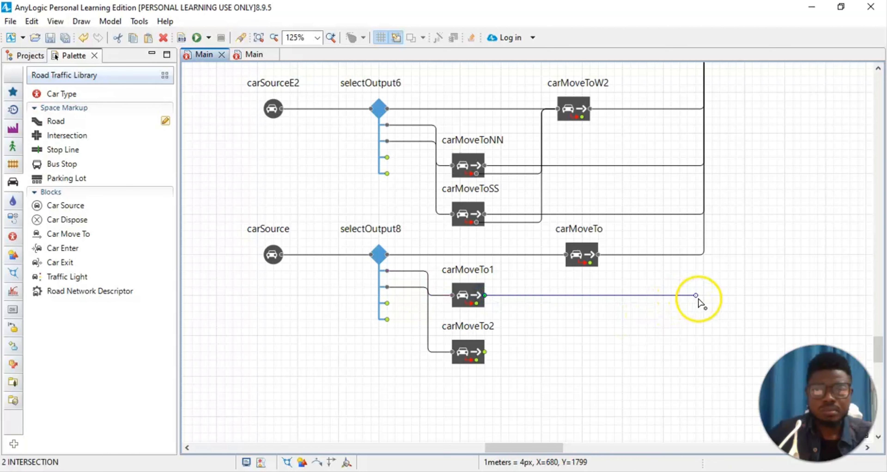
pyautogui.click(701, 298)
pyautogui.scroll(10, 702, 296)
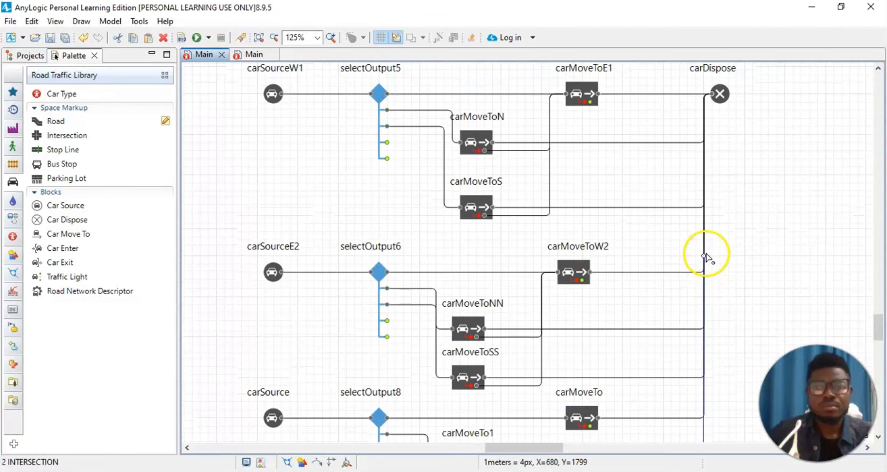
pyautogui.scroll(2, 703, 254)
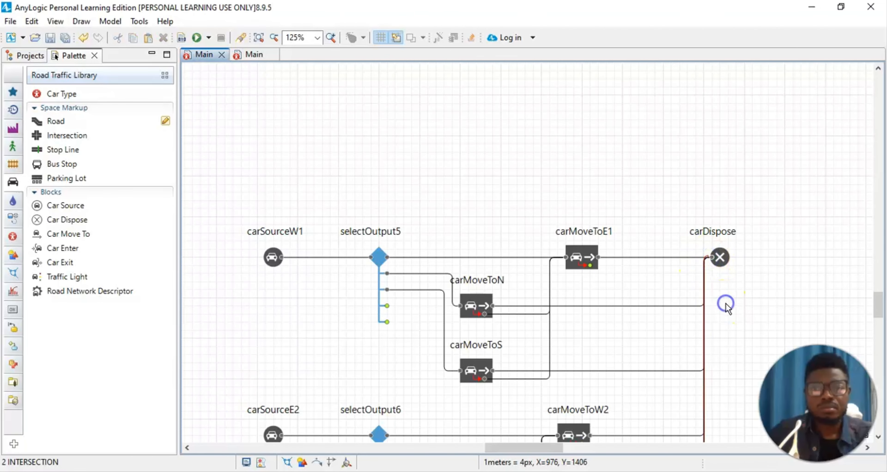
pyautogui.scroll(-4, 724, 305)
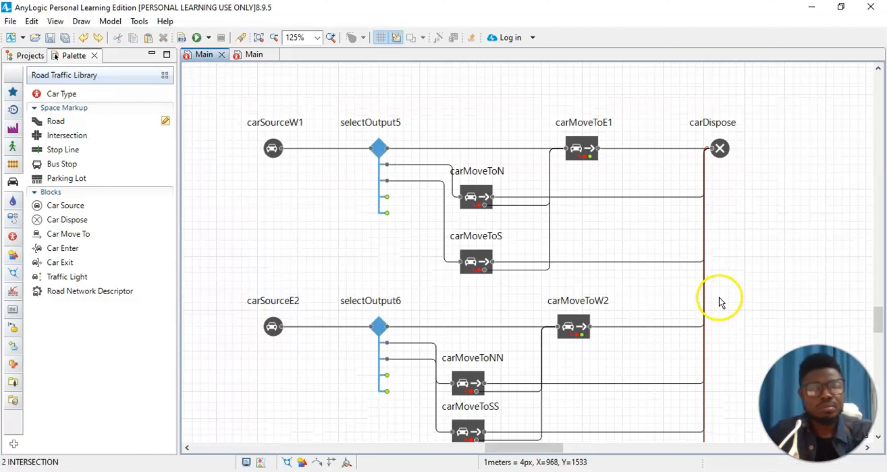
pyautogui.hotkey('ctrl', 'z')
# Step: Connect the output of carMoveTo1 to the input of carDispose, routing the line along the existing connectors
pyautogui.scroll(-2, 706, 315)
pyautogui.scroll(-2, 707, 321)
pyautogui.doubleClick(484, 404)
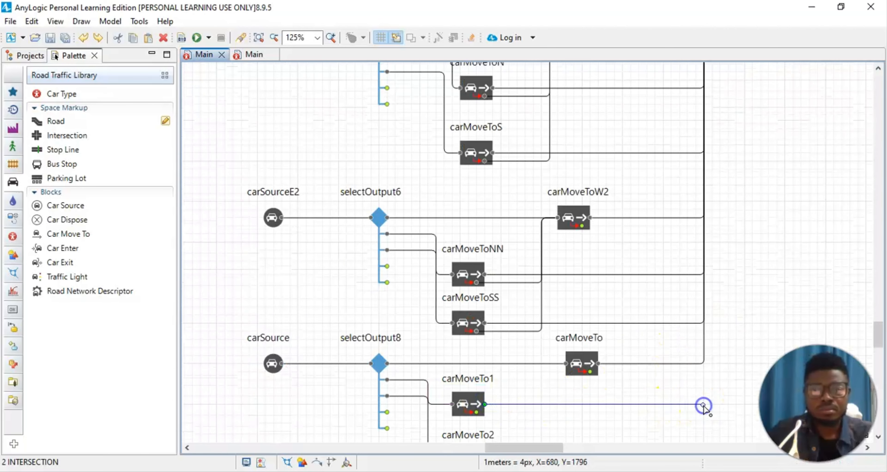
pyautogui.scroll(5, 703, 407)
pyautogui.click(679, 371)
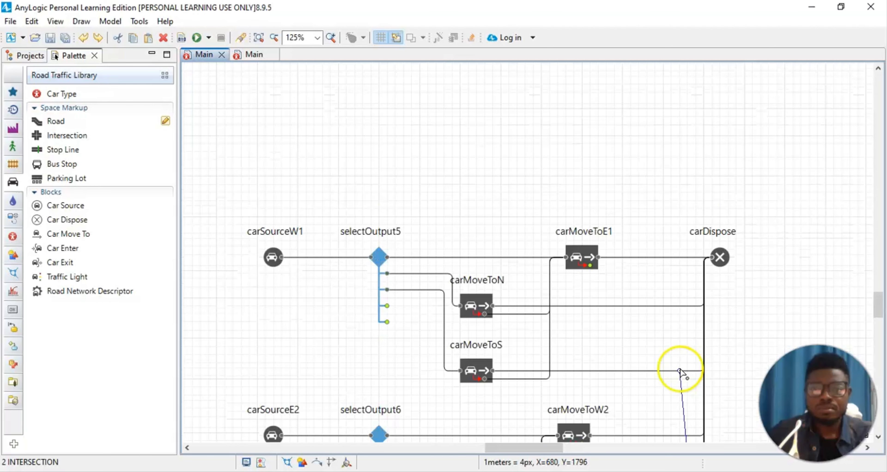
pyautogui.scroll(2, 679, 372)
pyautogui.click(703, 313)
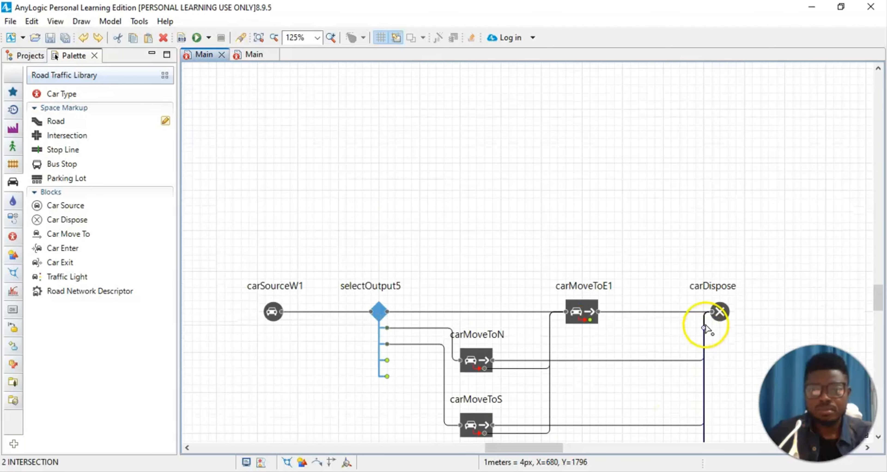
pyautogui.click(711, 312)
# Step: Connect the output of carMoveTo2 to the input of carDispose, routing the line along the existing connectors
pyautogui.scroll(-13, 724, 376)
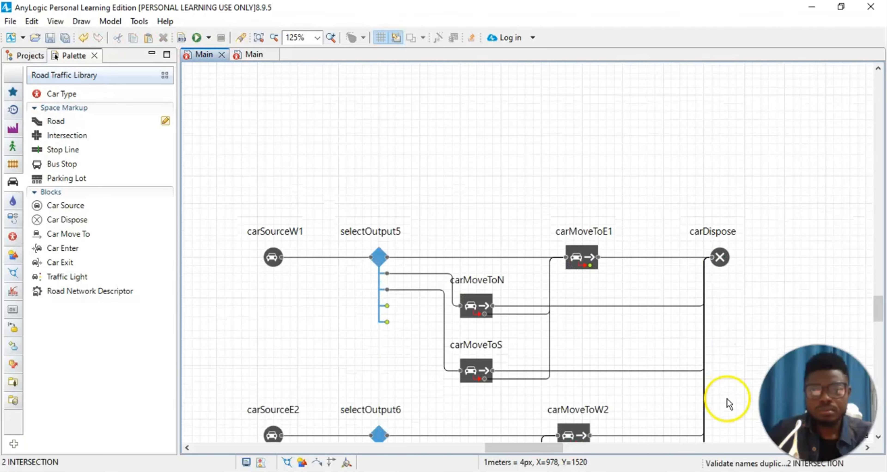
pyautogui.scroll(-1, 700, 419)
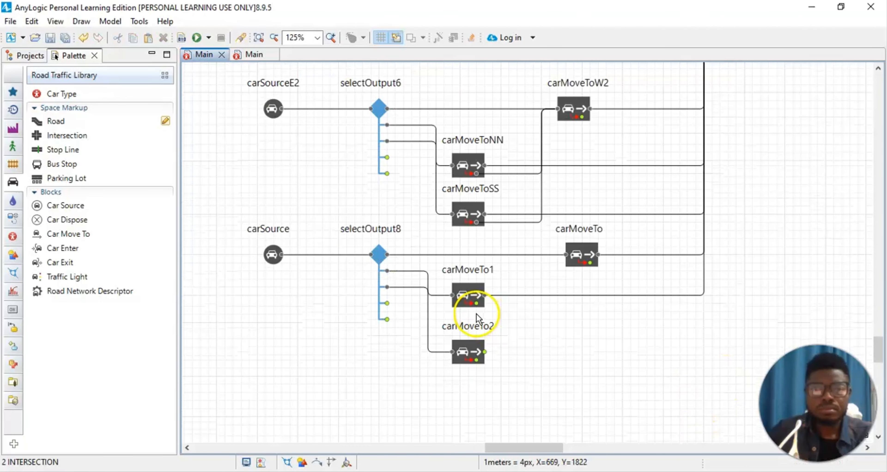
pyautogui.doubleClick(485, 352)
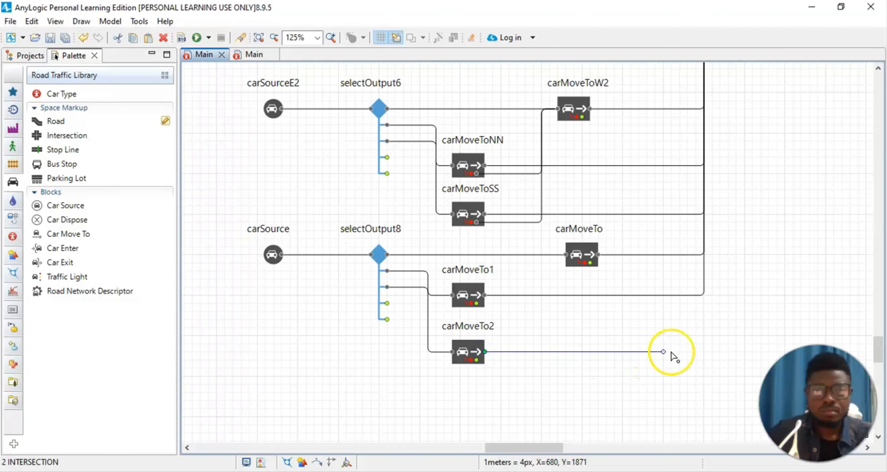
pyautogui.click(702, 351)
pyautogui.scroll(12, 701, 328)
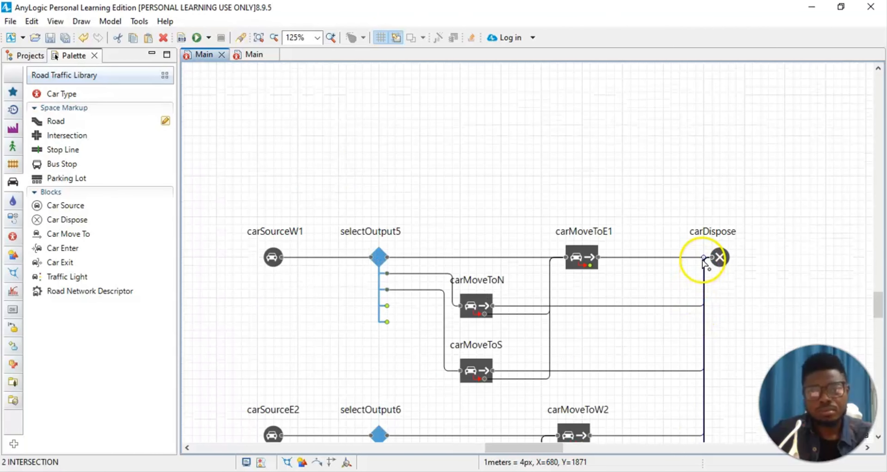
pyautogui.click(716, 272)
# Step: Rename the carSource block feeding selectOutput8 to carSourceN and set the road its cars appear on to roadN
pyautogui.scroll(-10, 722, 320)
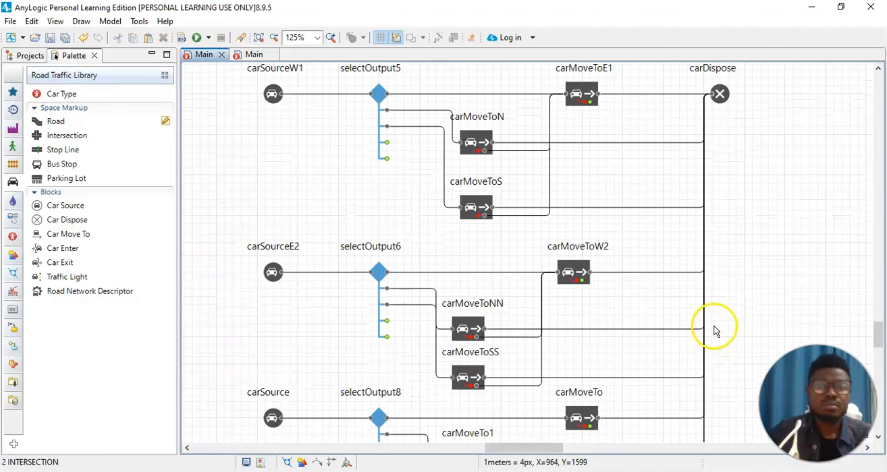
pyautogui.scroll(-10, 716, 332)
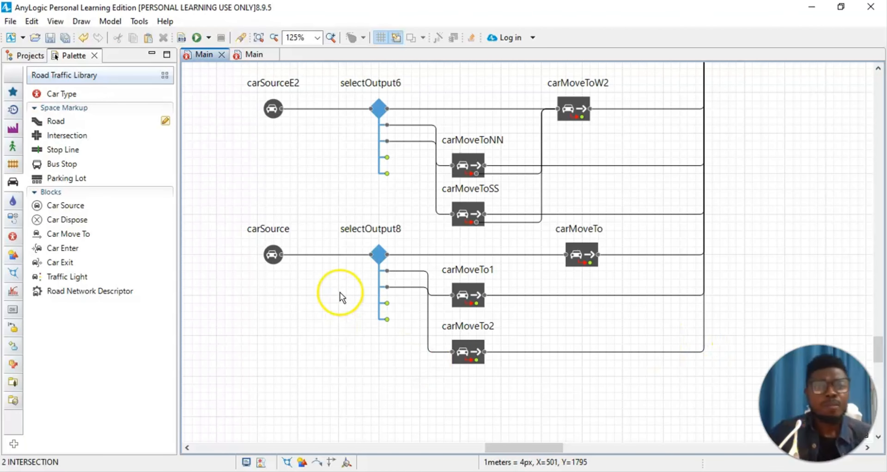
pyautogui.scroll(10, 327, 248)
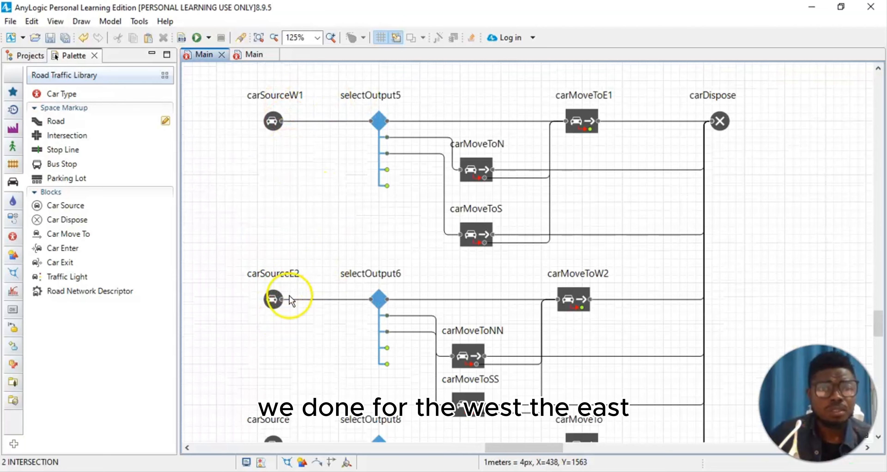
pyautogui.scroll(-6, 289, 300)
pyautogui.click(270, 336)
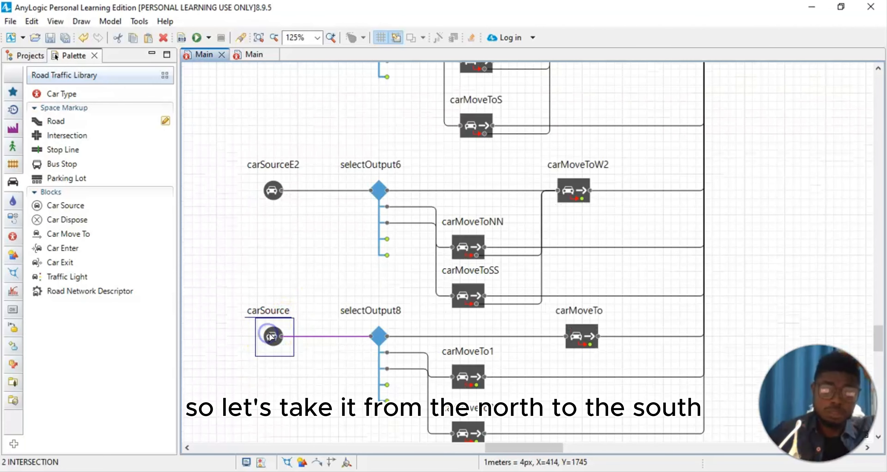
pyautogui.click(55, 21)
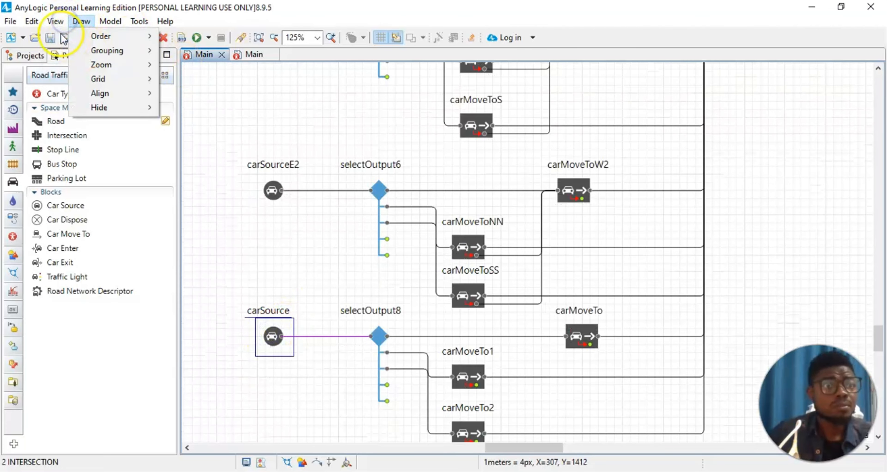
pyautogui.click(62, 46)
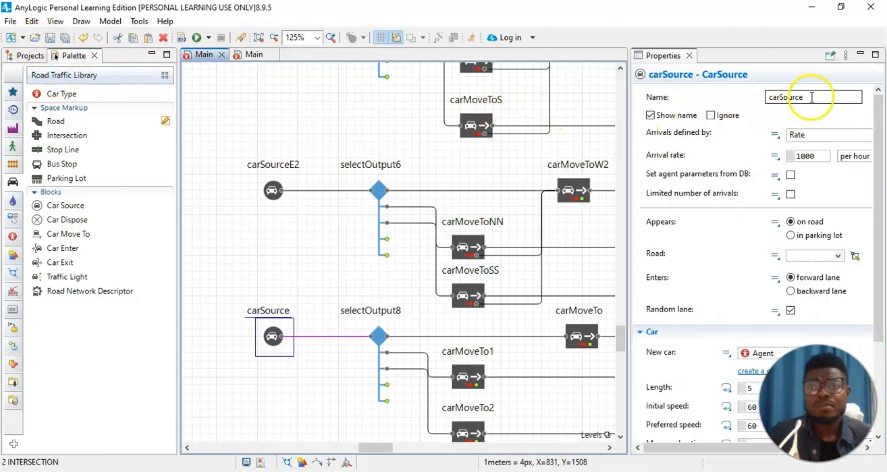
pyautogui.click(820, 97)
pyautogui.write('N')
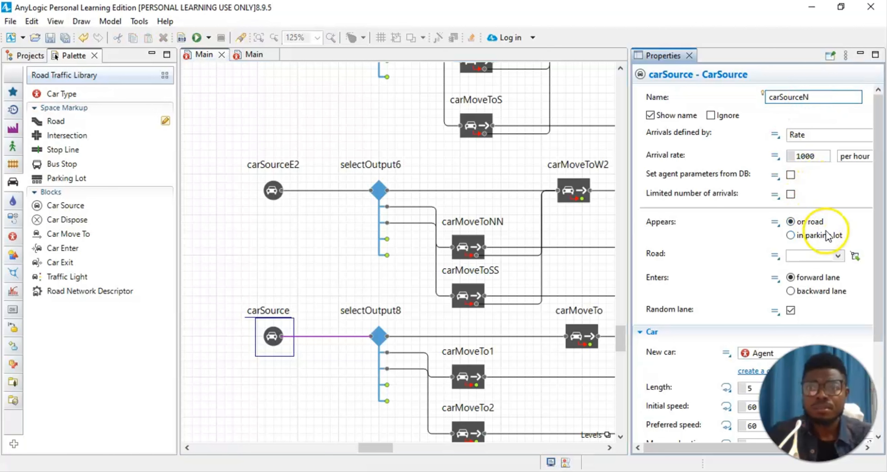
pyautogui.click(836, 255)
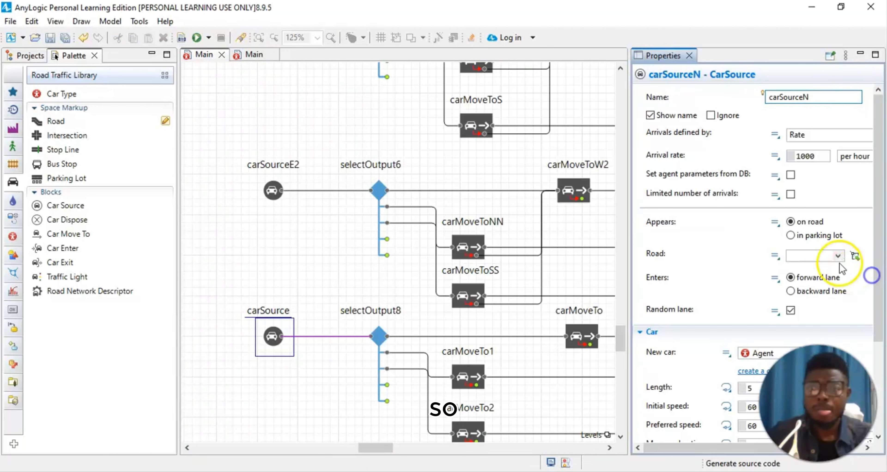
pyautogui.click(837, 255)
pyautogui.click(820, 311)
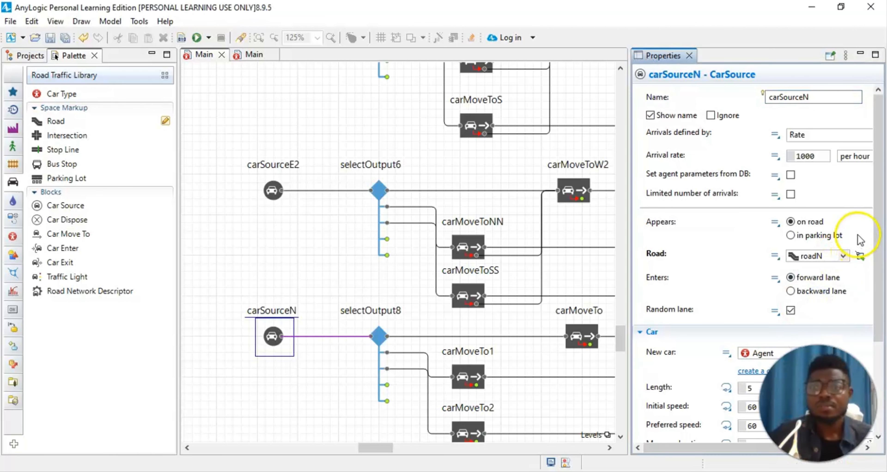
pyautogui.click(688, 56)
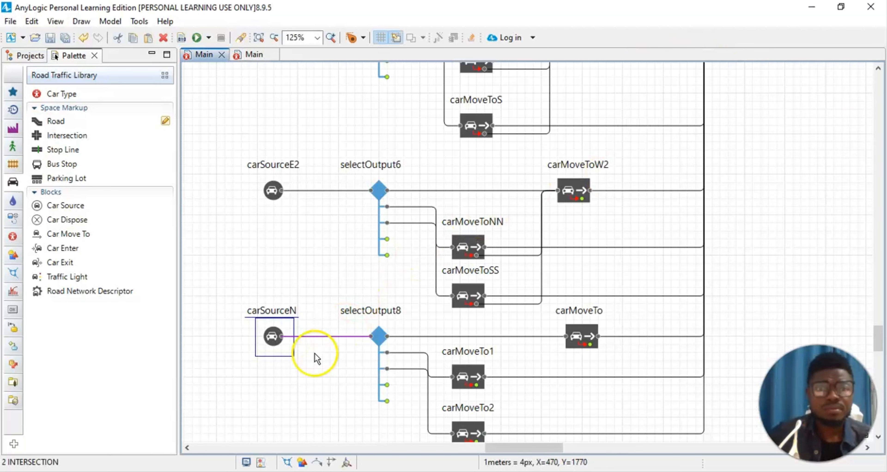
# Step: Check the output probabilities in the properties of selectOutput8
pyautogui.moveTo(524, 447)
pyautogui.mouseDown()
pyautogui.moveTo(534, 448)
pyautogui.moveTo(493, 453)
pyautogui.moveTo(508, 454)
pyautogui.mouseUp()
pyautogui.click(302, 398)
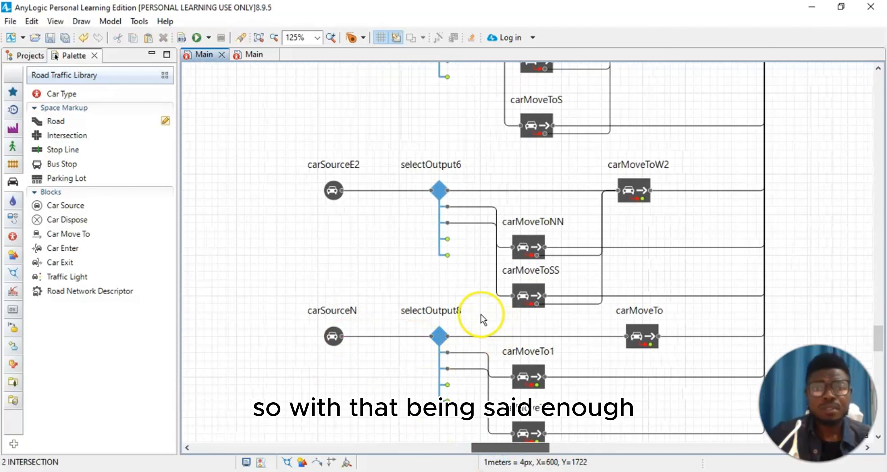
pyautogui.click(439, 336)
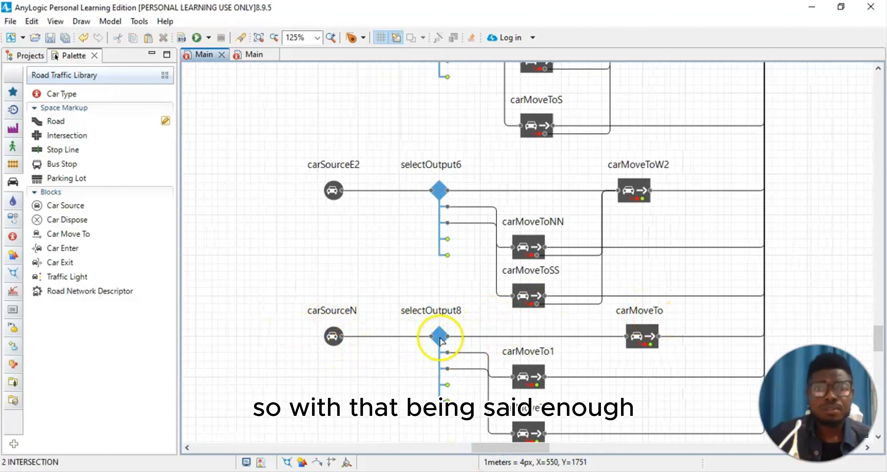
pyautogui.click(51, 22)
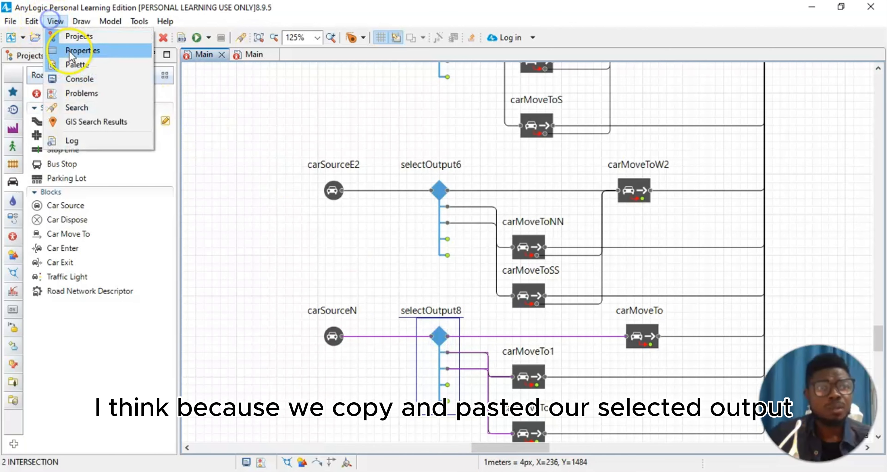
pyautogui.click(70, 51)
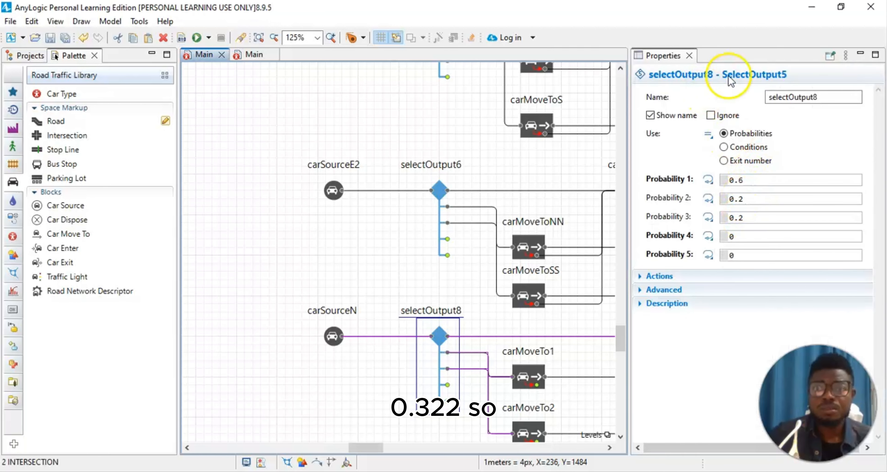
pyautogui.click(689, 55)
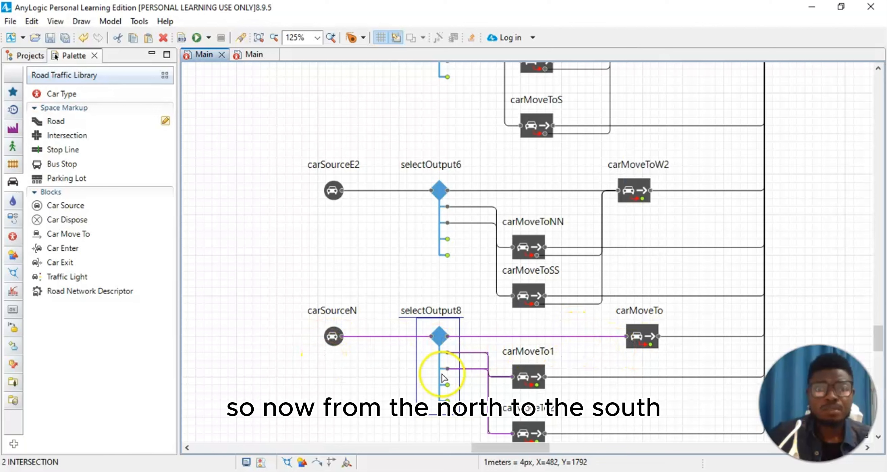
# Step: Rename the carMoveTo block on selectOutput8's first output to carMoveToSSS and set its destination road to roadS
pyautogui.click(649, 340)
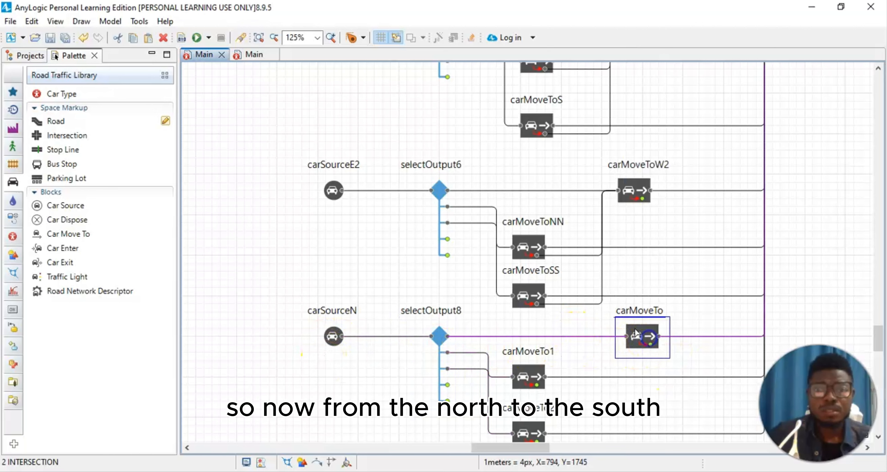
pyautogui.click(61, 21)
pyautogui.click(71, 65)
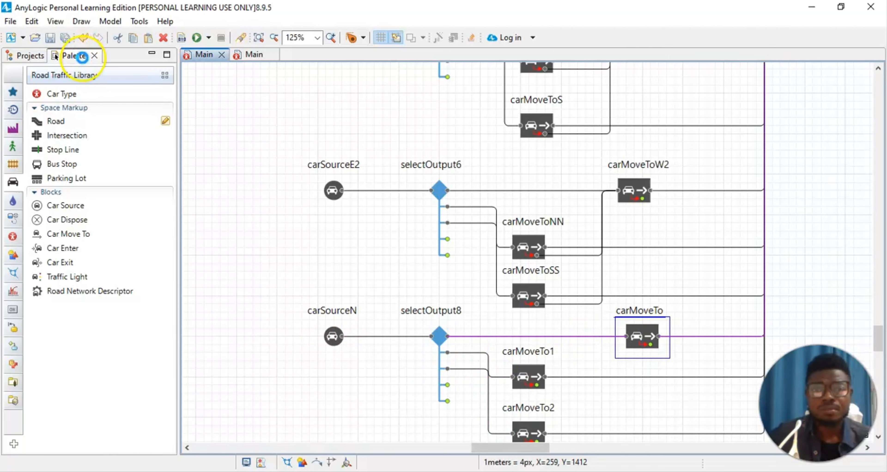
pyautogui.click(836, 104)
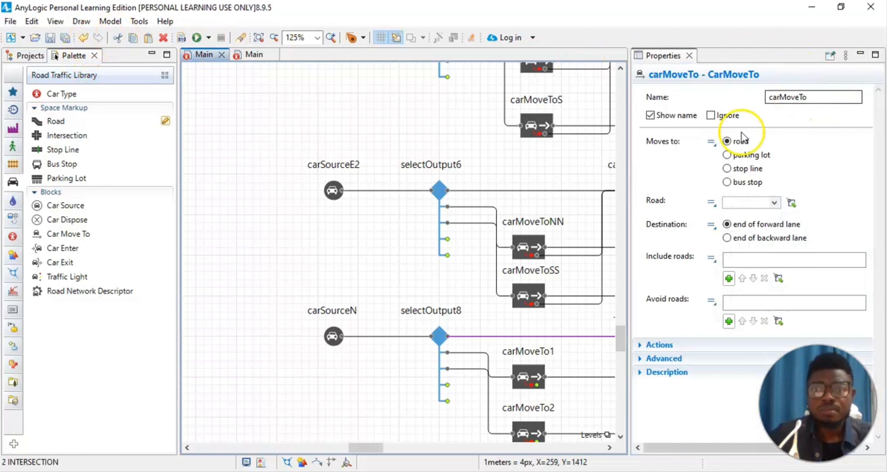
pyautogui.click(835, 98)
pyautogui.write('S')
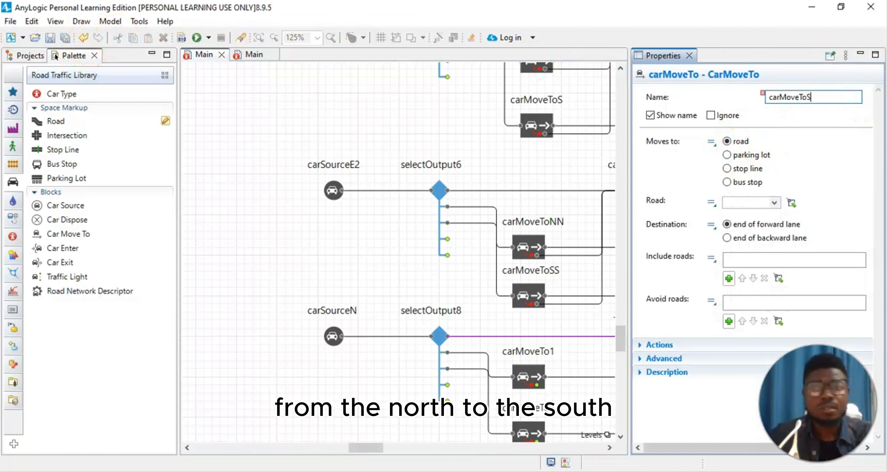
pyautogui.write('SS')
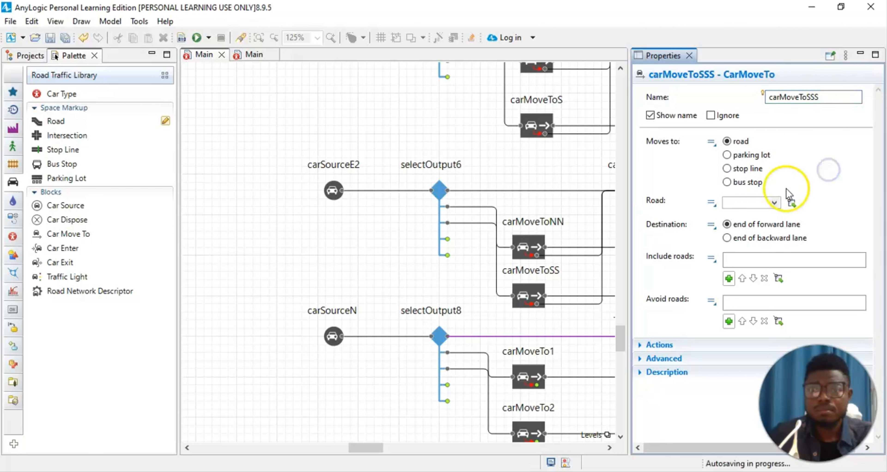
pyautogui.click(775, 204)
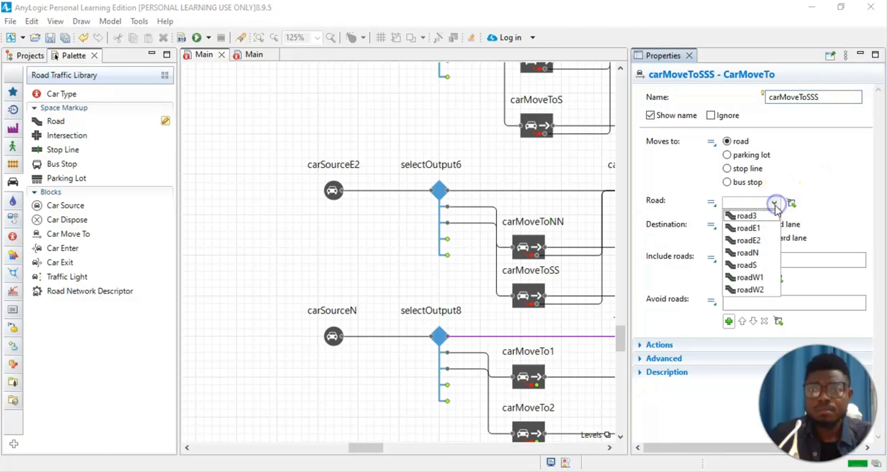
pyautogui.click(761, 267)
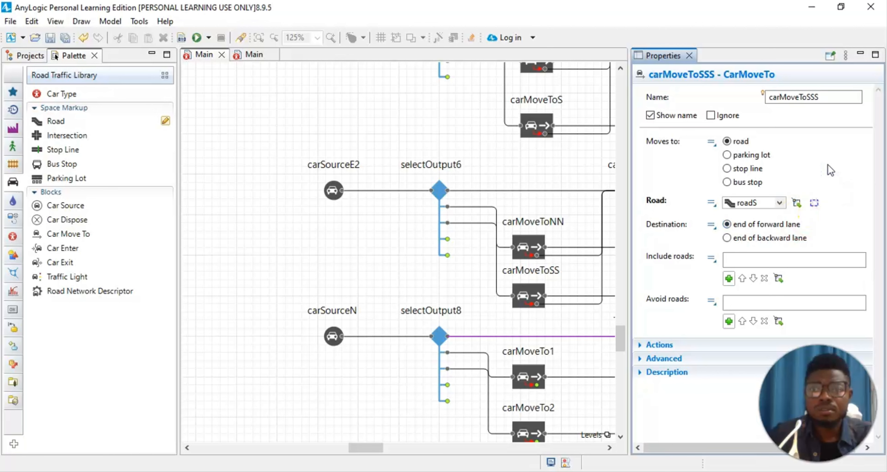
pyautogui.click(689, 57)
pyautogui.click(326, 253)
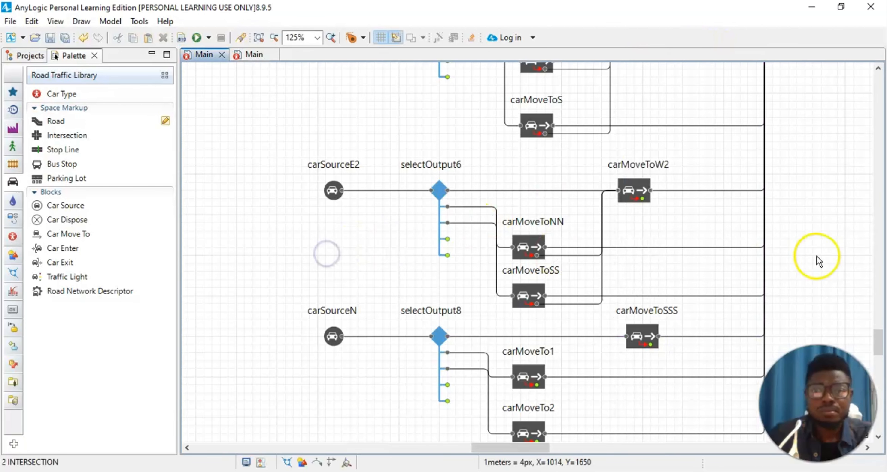
pyautogui.scroll(-3, 816, 257)
pyautogui.click(536, 300)
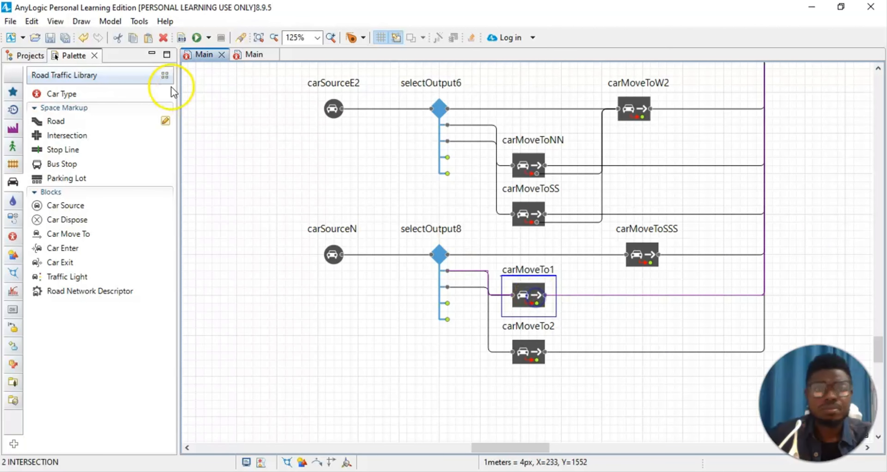
pyautogui.click(55, 21)
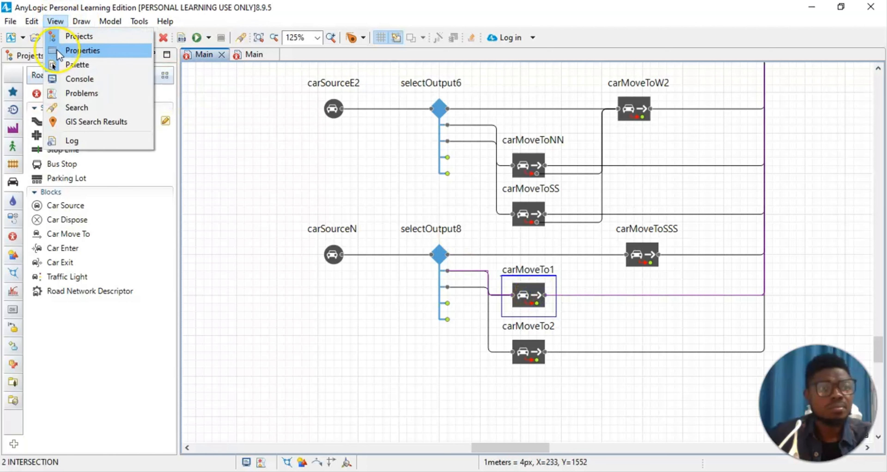
pyautogui.click(57, 65)
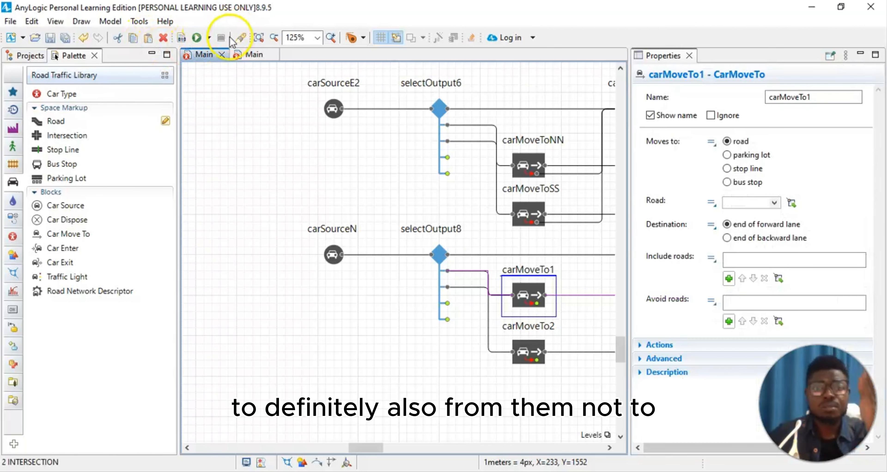
pyautogui.click(836, 98)
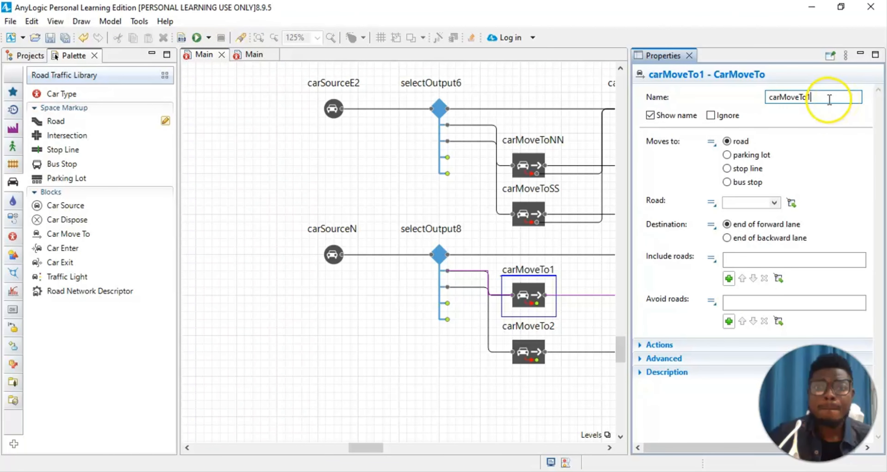
pyautogui.press('BackSpace')
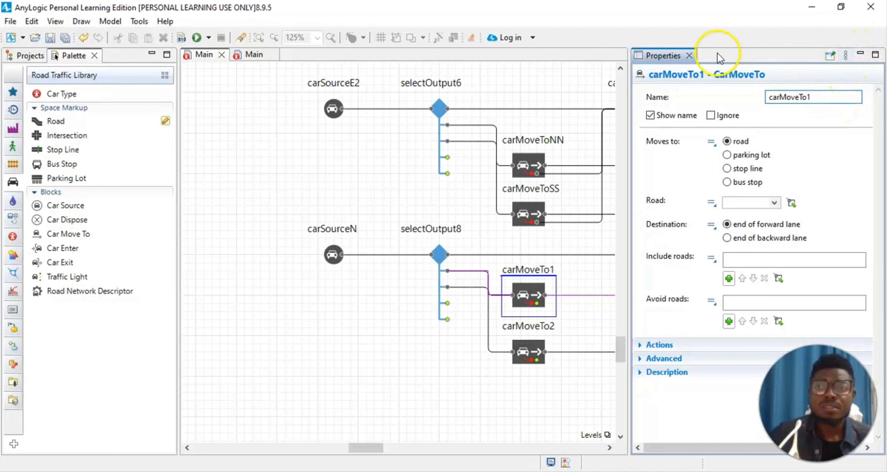
pyautogui.click(692, 55)
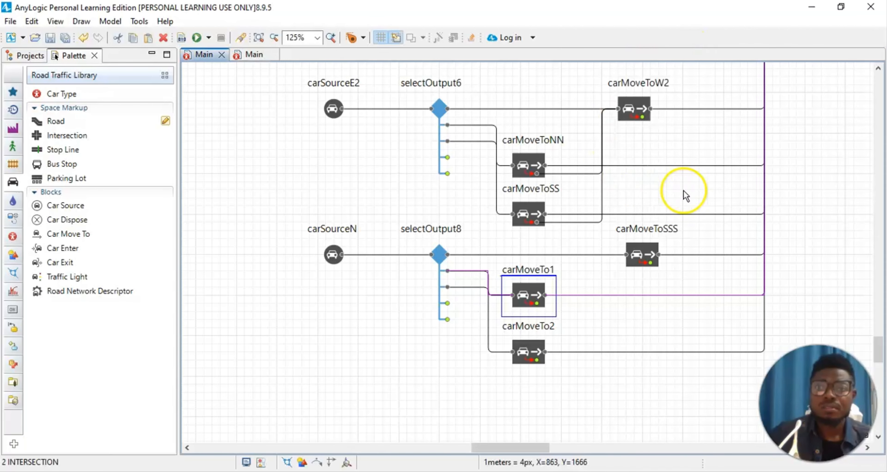
# Step: Examine the road layout at both intersections for the roads that cars coming from the north can reach
pyautogui.moveTo(878, 350); pyautogui.dragTo(882, 166)
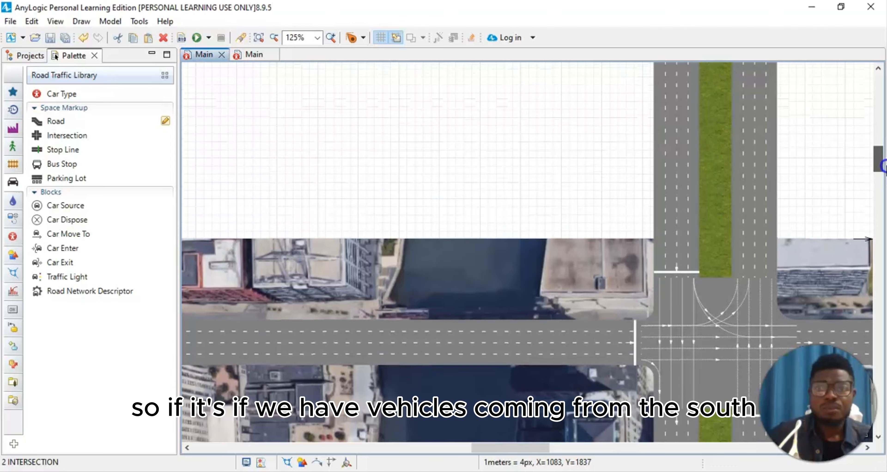
pyautogui.scroll(4, 726, 115)
pyautogui.scroll(-6, 712, 125)
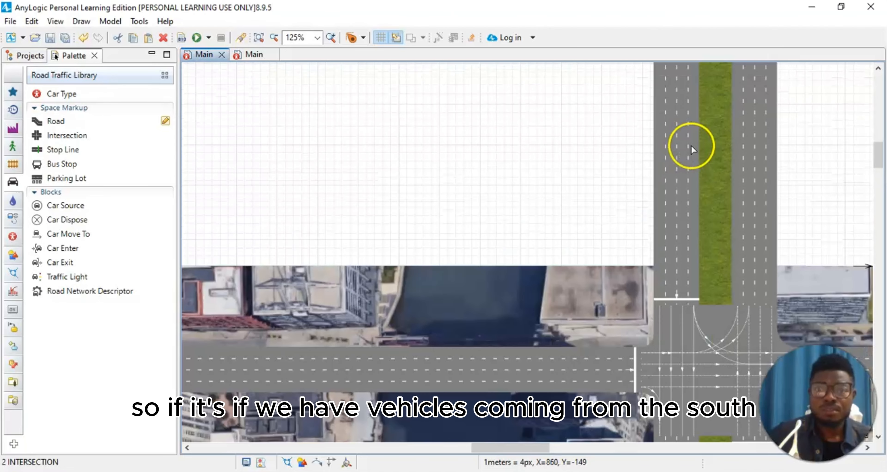
pyautogui.scroll(-2, 701, 178)
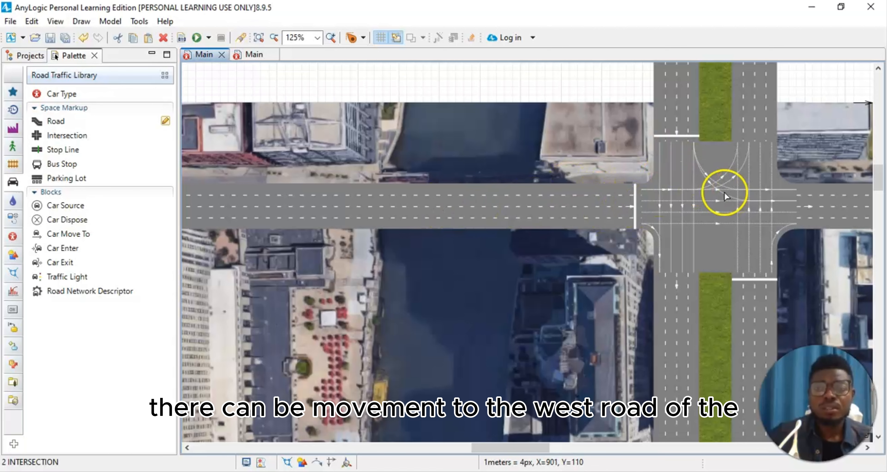
pyautogui.scroll(-2, 728, 196)
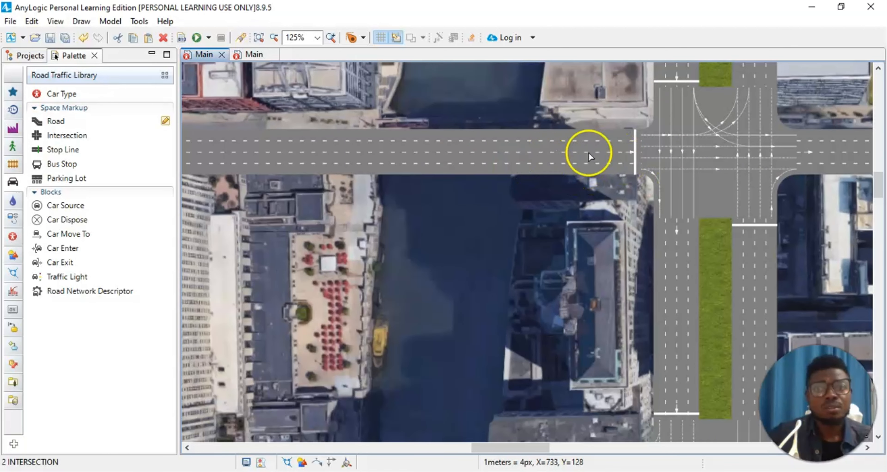
pyautogui.scroll(-6, 620, 158)
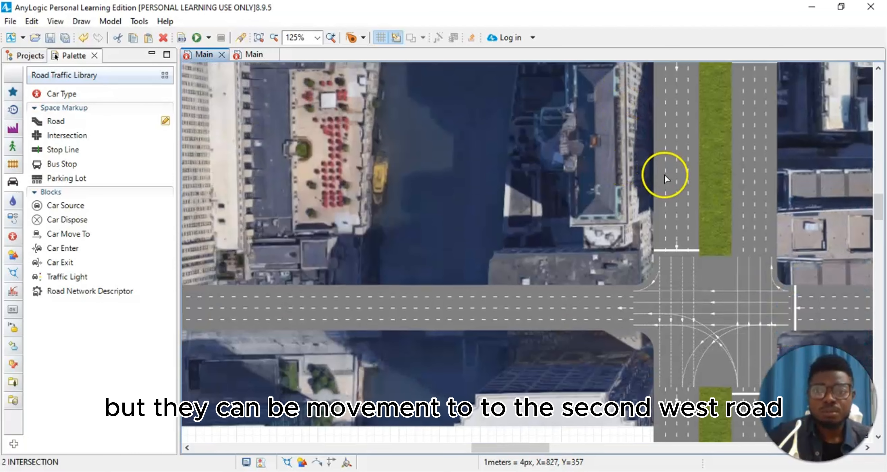
pyautogui.scroll(-2, 664, 174)
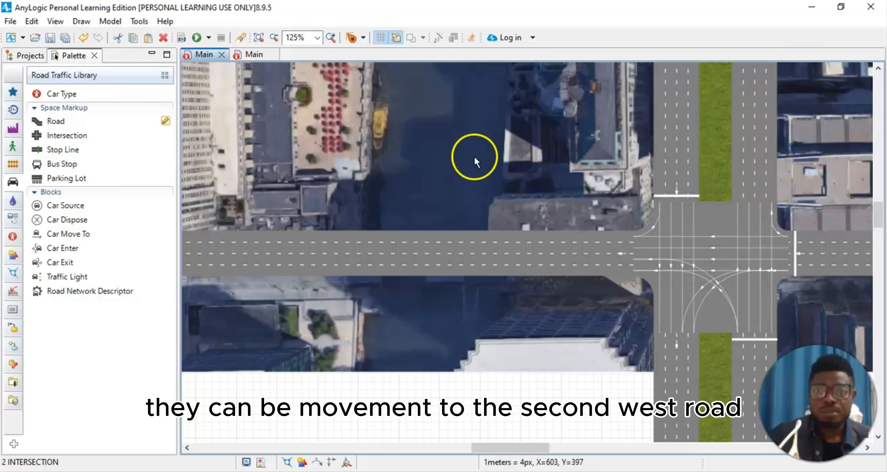
pyautogui.scroll(-1, 576, 131)
pyautogui.scroll(-7, 685, 73)
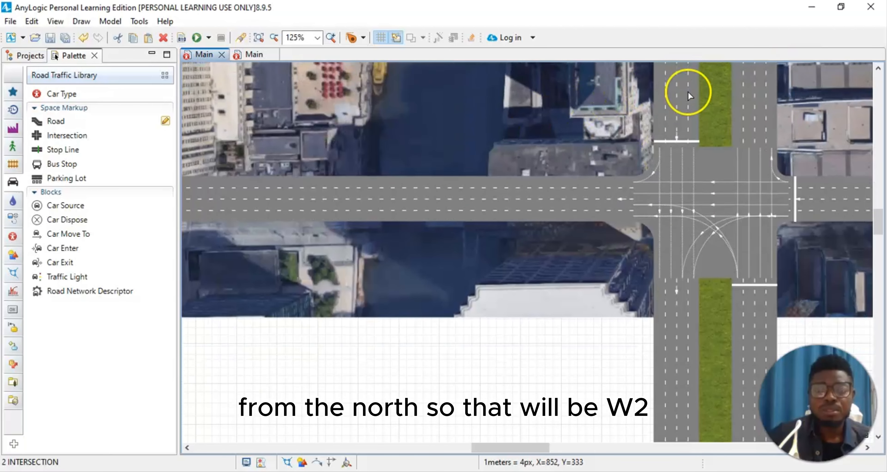
# Step: Rename the carMoveTo1 block on selectOutput8's second output to carMoveToW22 and set its destination road to roadW2
pyautogui.scroll(-13, 684, 117)
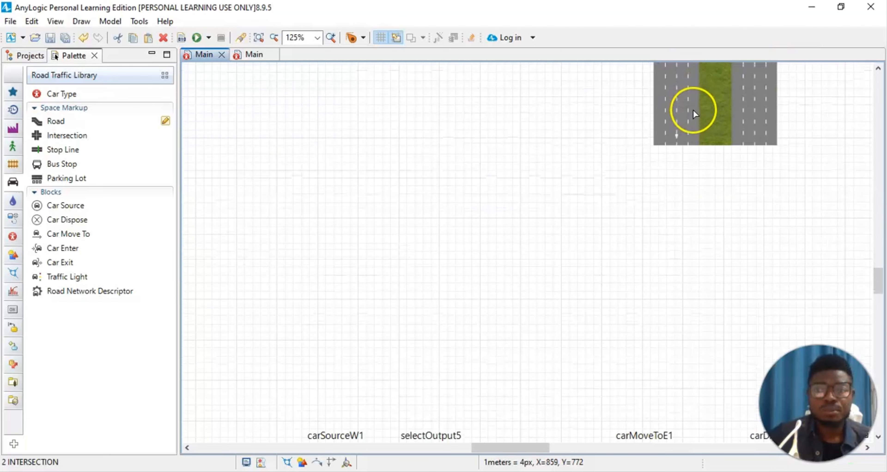
pyautogui.scroll(-16, 696, 118)
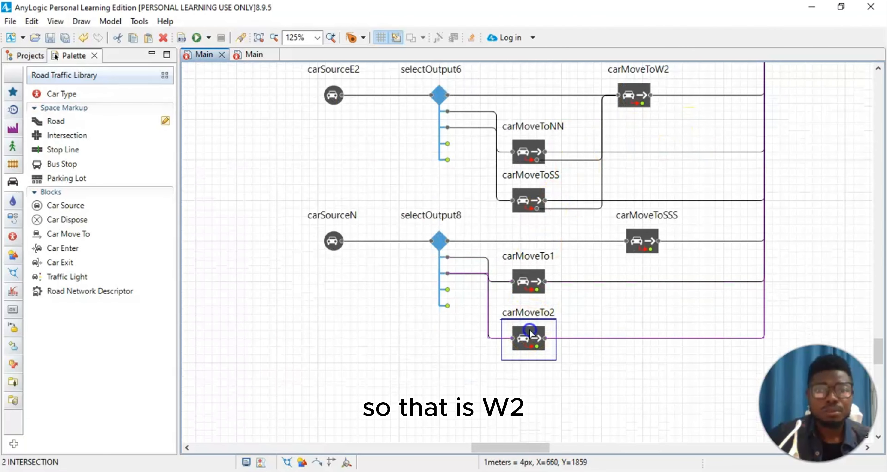
pyautogui.click(55, 21)
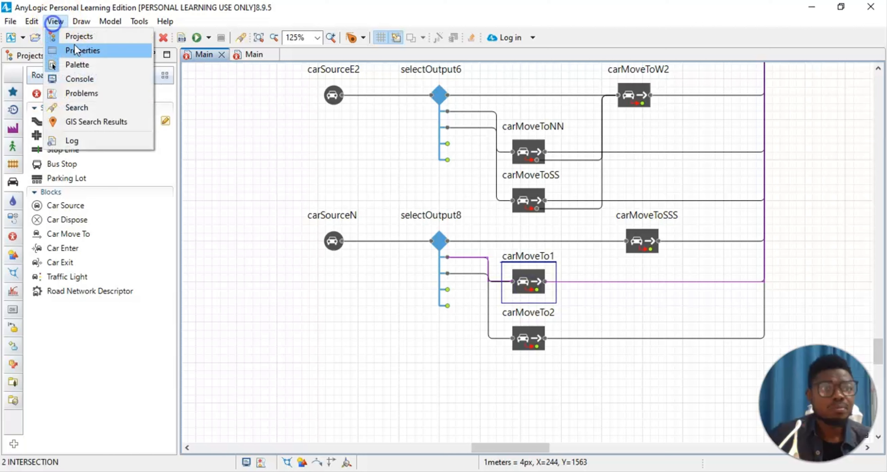
pyautogui.click(81, 51)
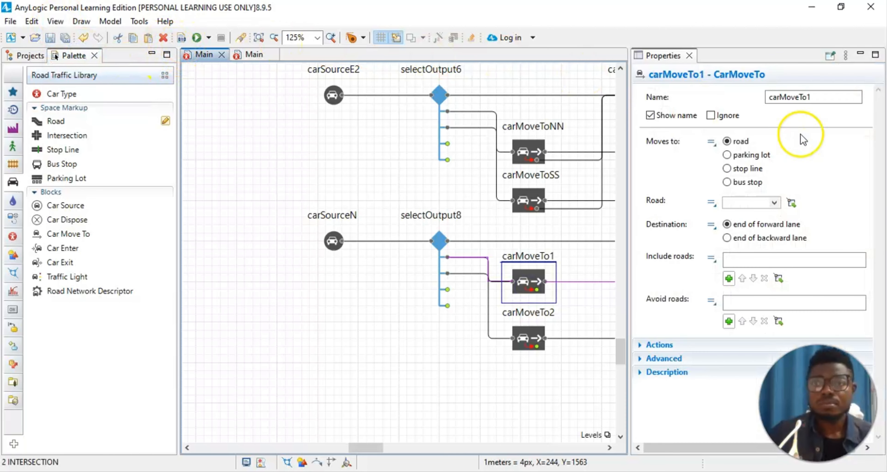
pyautogui.click(825, 98)
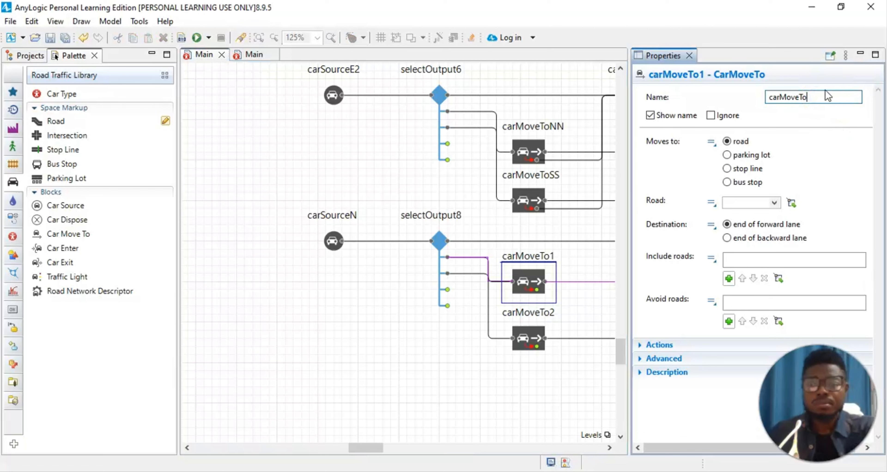
pyautogui.click(824, 95)
pyautogui.write('W22')
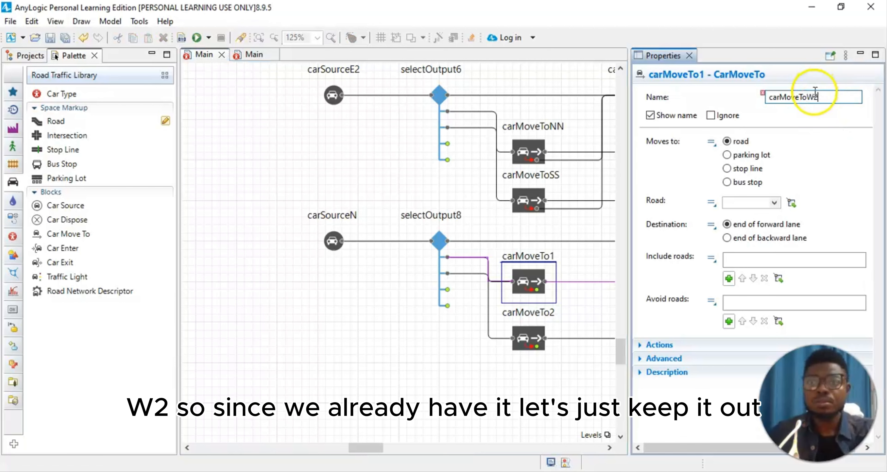
pyautogui.click(774, 201)
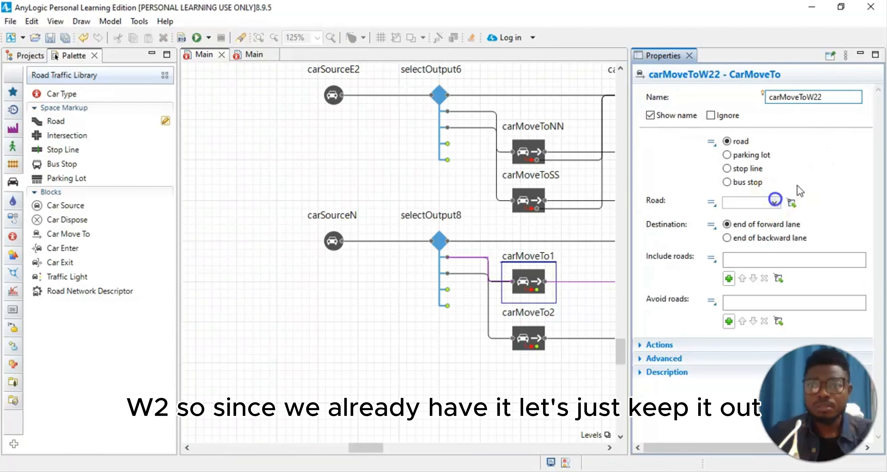
pyautogui.click(774, 201)
pyautogui.click(751, 285)
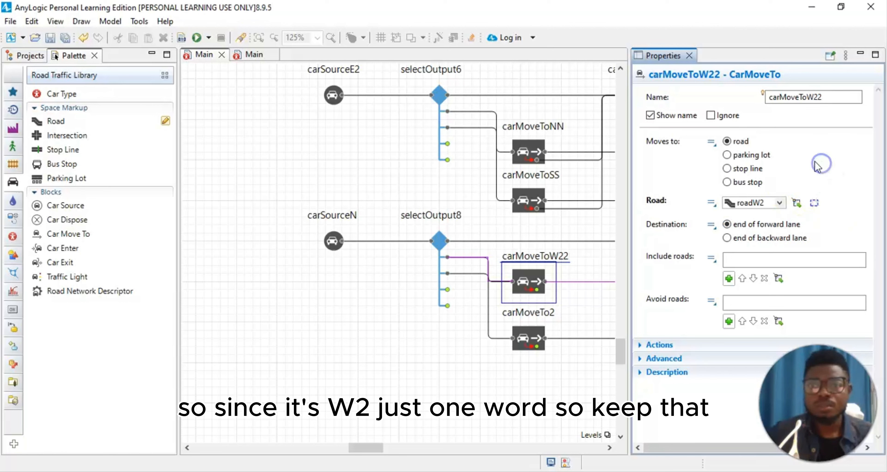
pyautogui.click(691, 55)
# Step: Rename the carMoveTo2 block on selectOutput8's third output to carMoveToE and set its destination road to roadE1
pyautogui.click(527, 339)
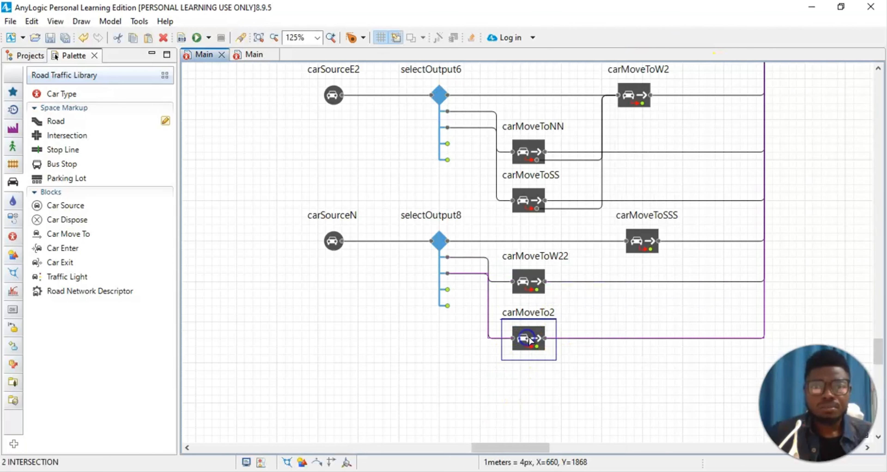
pyautogui.click(55, 21)
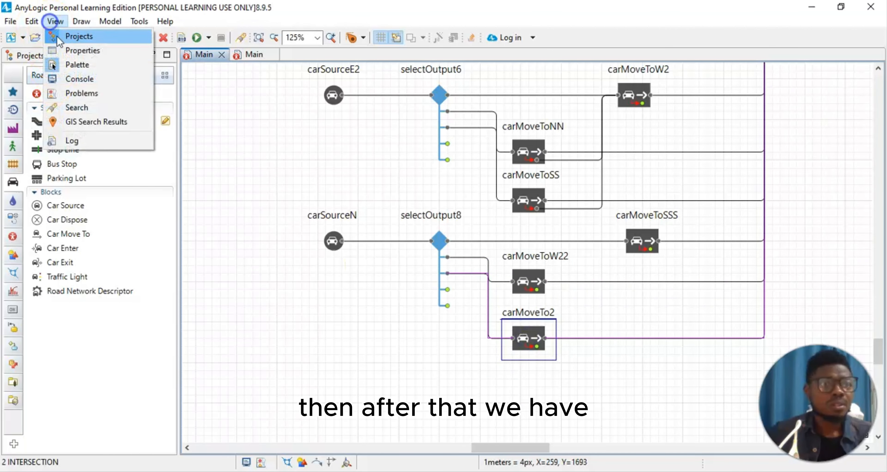
pyautogui.click(65, 54)
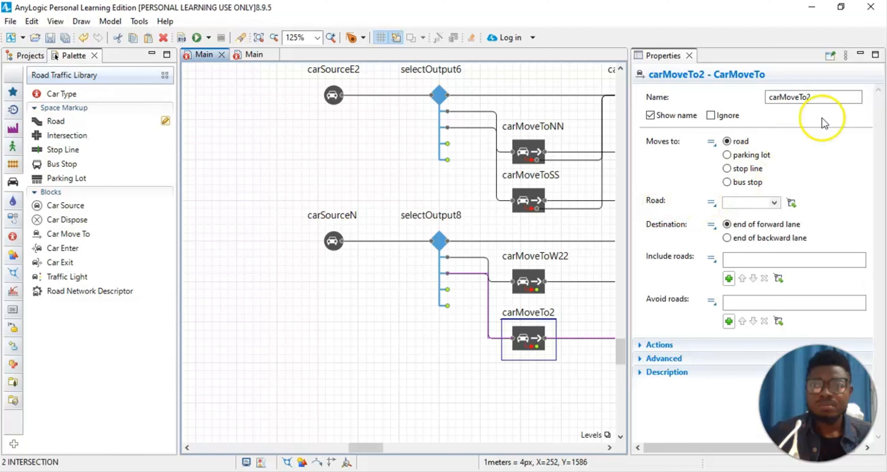
pyautogui.click(831, 98)
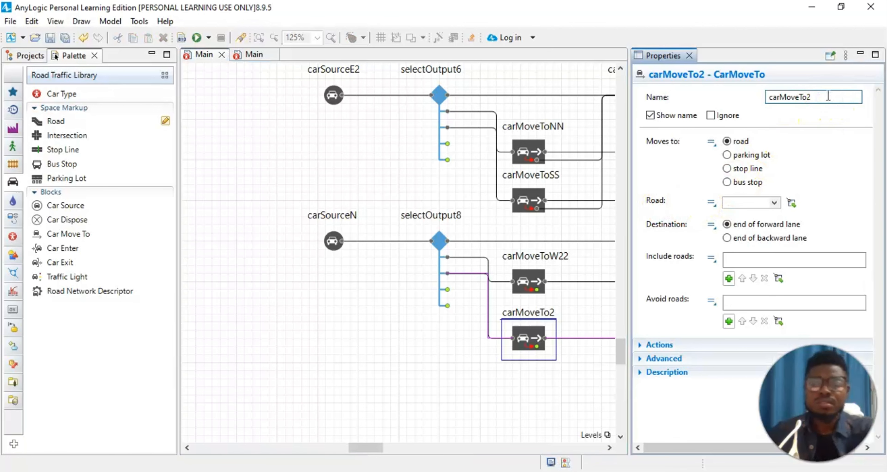
pyautogui.write('E')
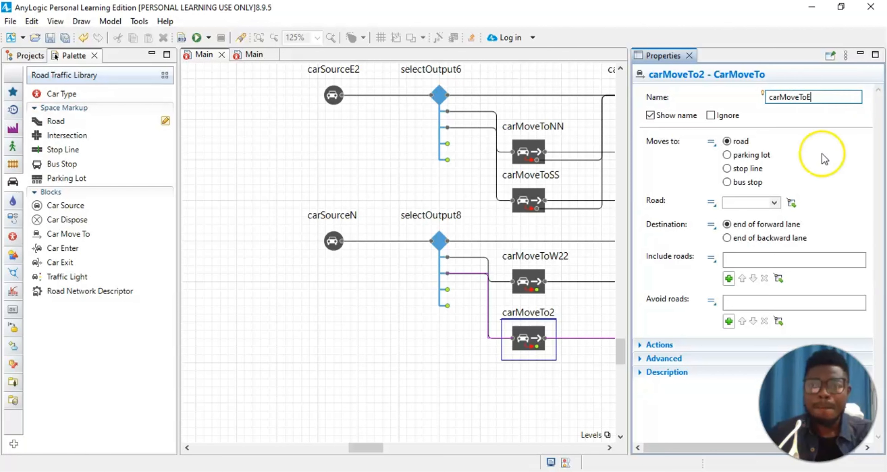
pyautogui.click(774, 203)
pyautogui.click(757, 226)
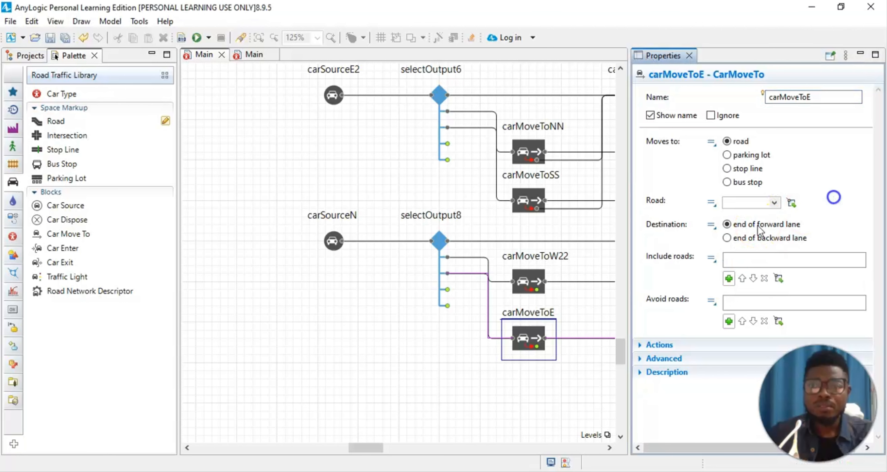
pyautogui.click(840, 181)
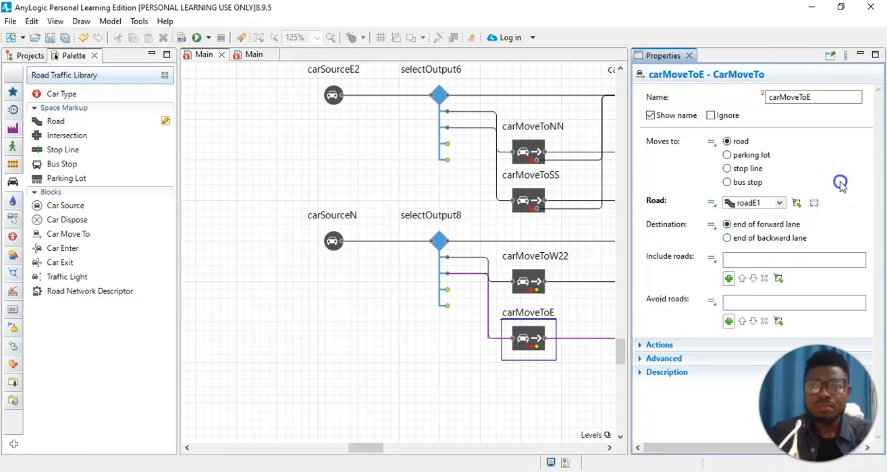
pyautogui.click(690, 56)
# Step: Connect the free bottom port of carMoveToW22 to the input of carMoveToSSS, following the pattern of the flowcharts above
pyautogui.scroll(6, 589, 373)
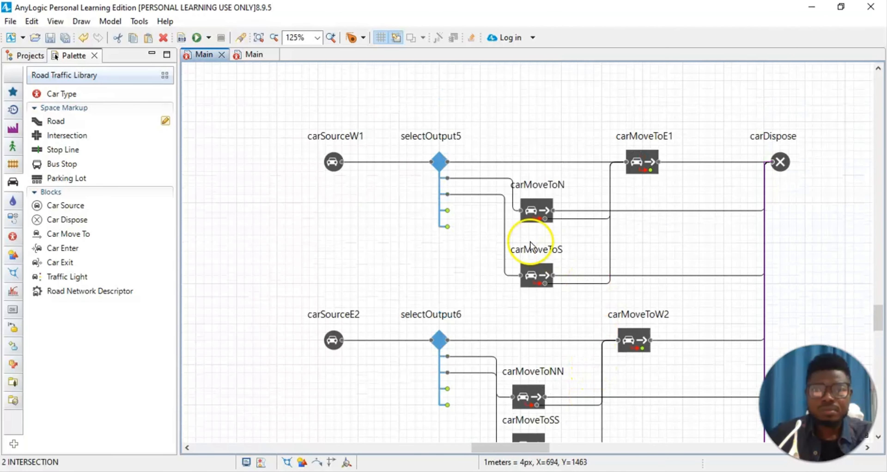
pyautogui.scroll(-2, 485, 240)
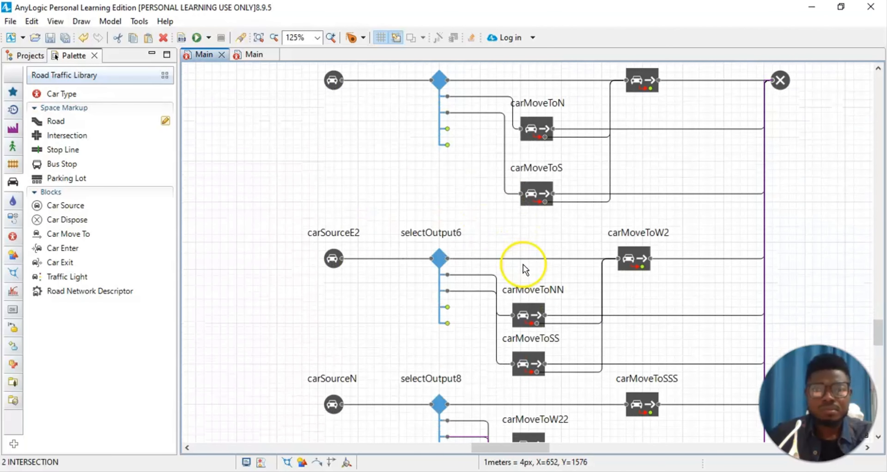
pyautogui.scroll(1, 523, 269)
pyautogui.scroll(-2, 523, 270)
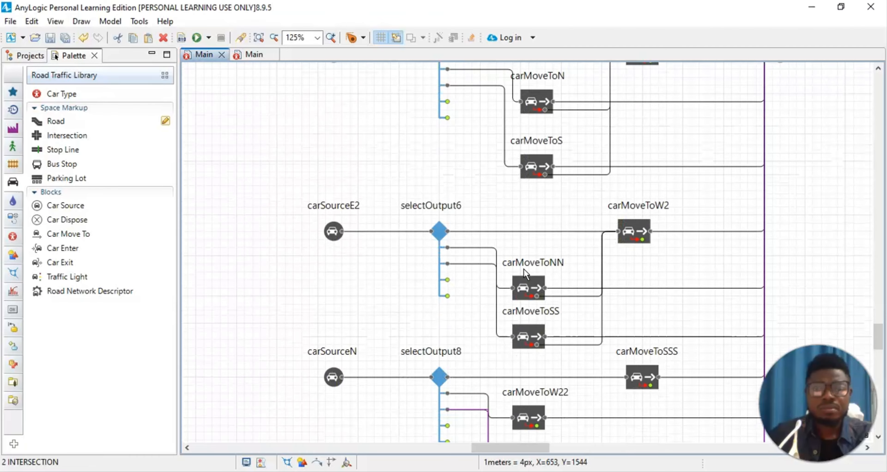
pyautogui.scroll(-7, 524, 269)
pyautogui.click(617, 318)
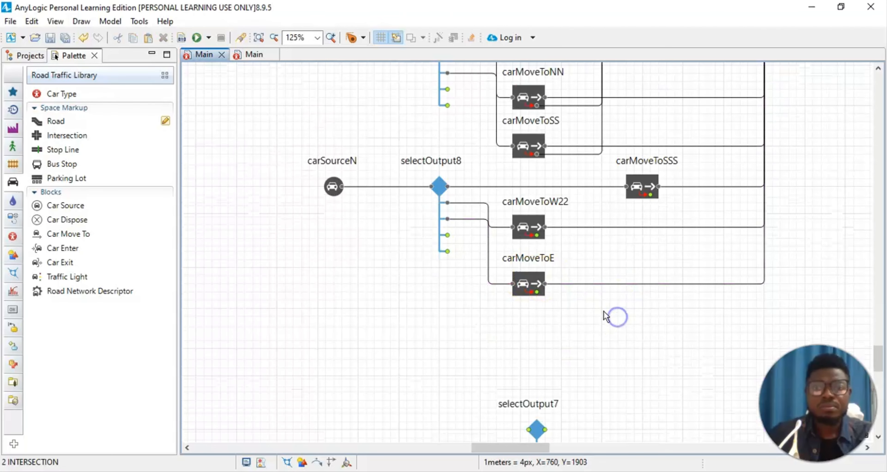
pyautogui.scroll(-1, 568, 309)
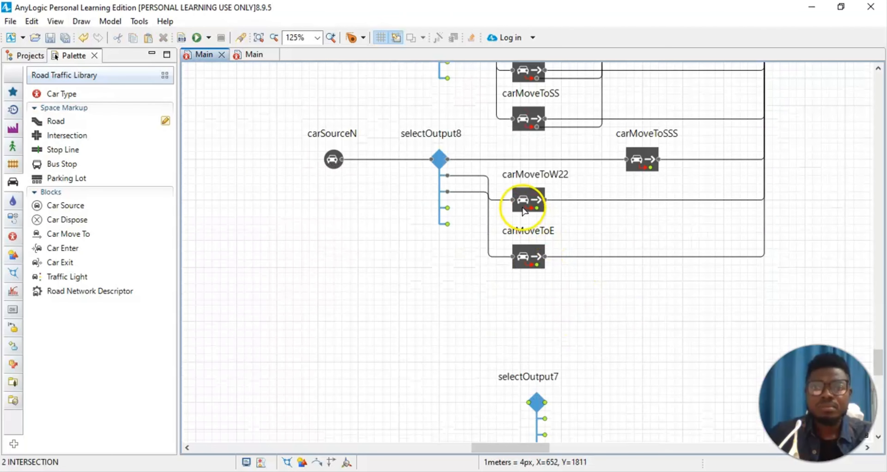
pyautogui.doubleClick(537, 208)
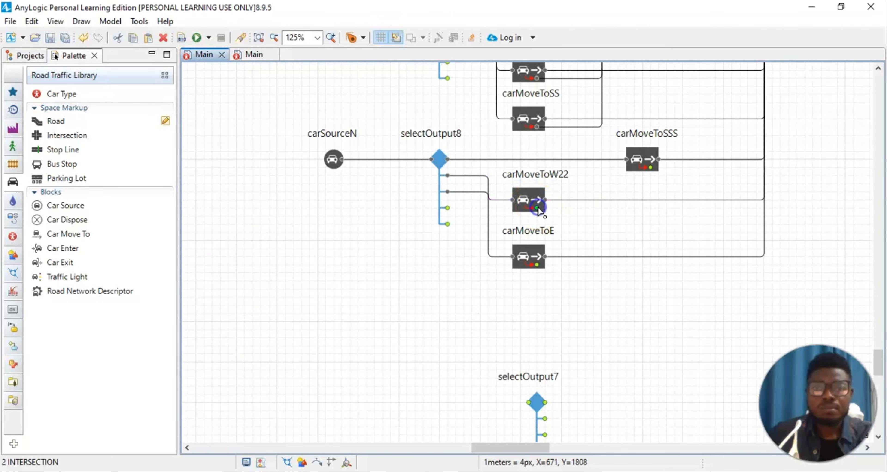
pyautogui.click(608, 209)
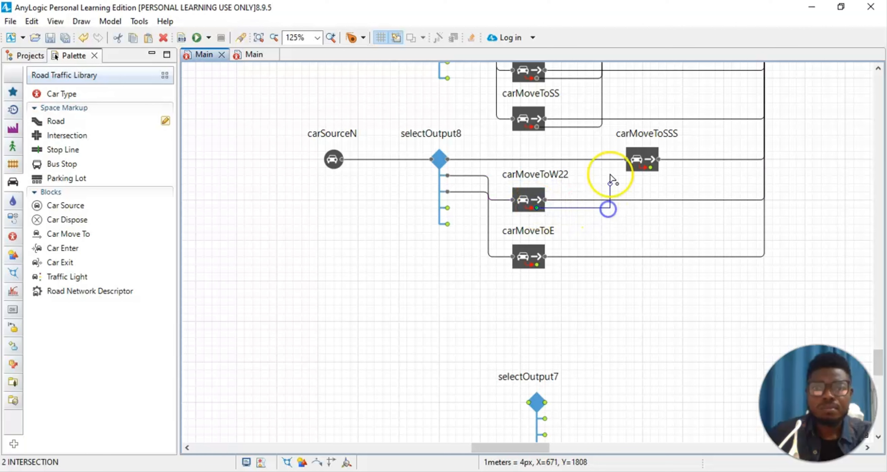
pyautogui.click(627, 158)
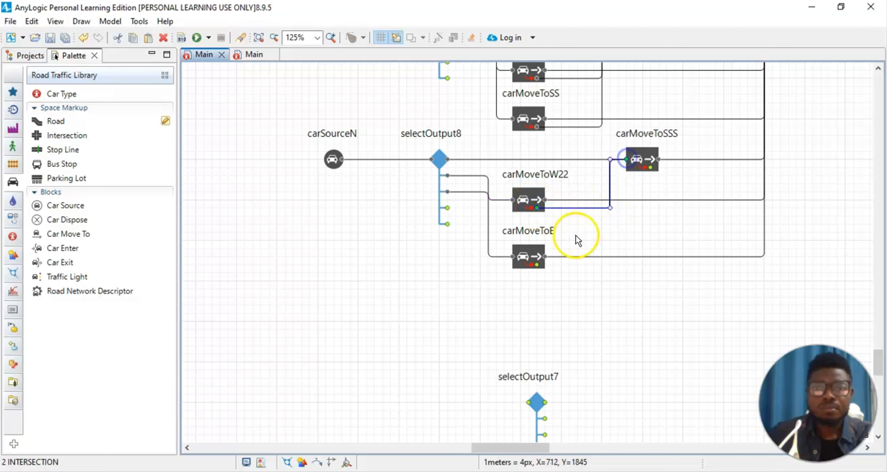
# Step: Connect the free bottom port of carMoveToE to the input of carMoveToSSS
pyautogui.doubleClick(536, 265)
pyautogui.click(609, 265)
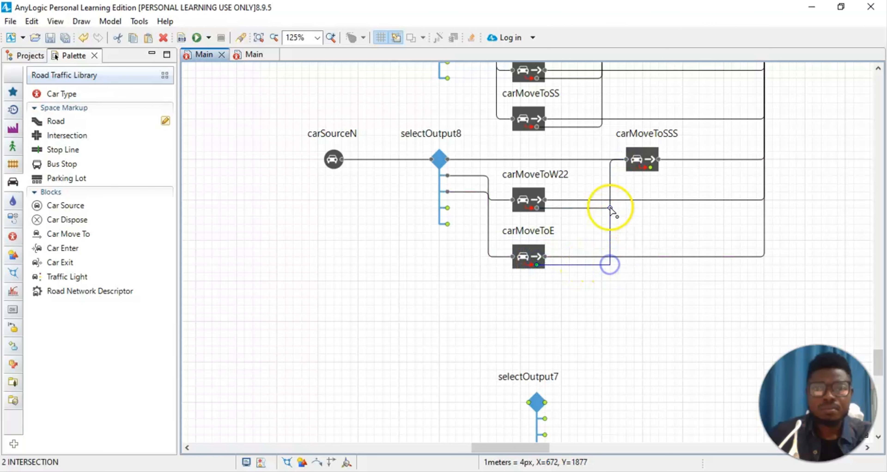
pyautogui.click(609, 160)
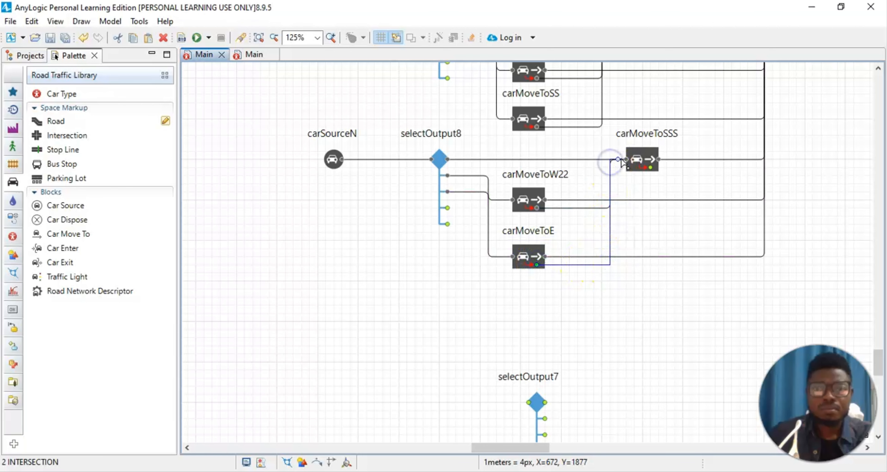
pyautogui.click(598, 338)
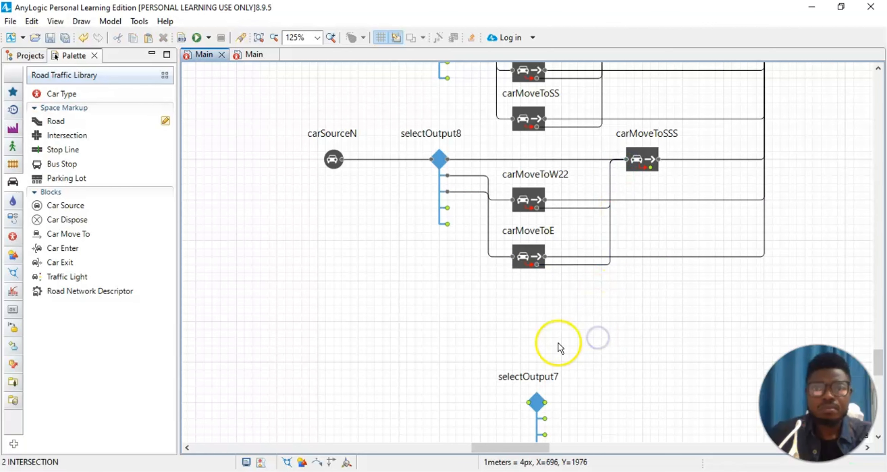
# Step: Move selectOutput7 below selectOutput8 and add a Car Source block beneath carSourceN, aligning both blocks in one row
pyautogui.scroll(-3, 558, 379)
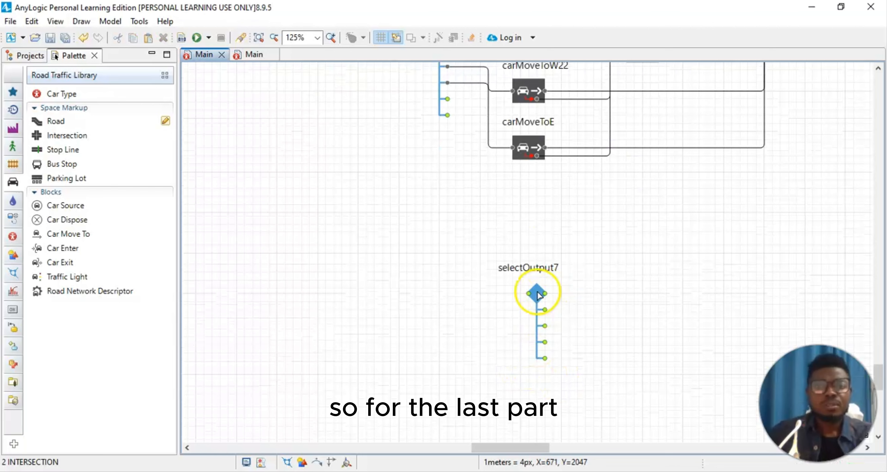
pyautogui.moveTo(539, 296); pyautogui.dragTo(449, 222)
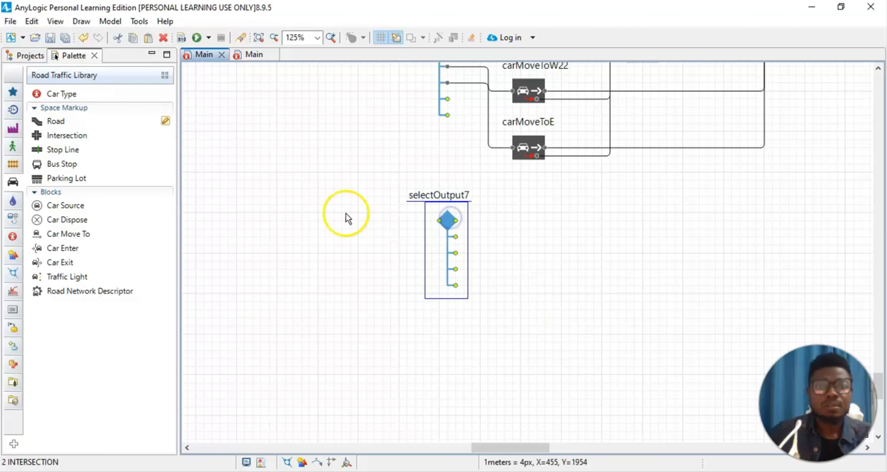
pyautogui.scroll(3, 348, 219)
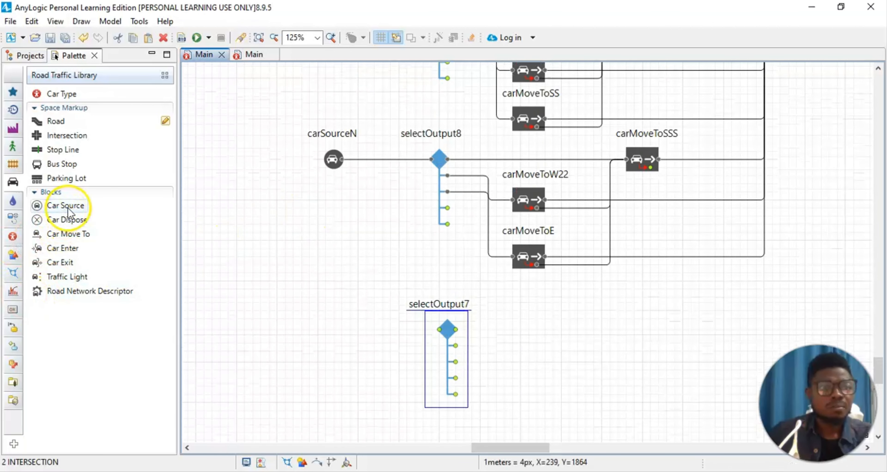
pyautogui.moveTo(68, 209); pyautogui.dragTo(334, 332)
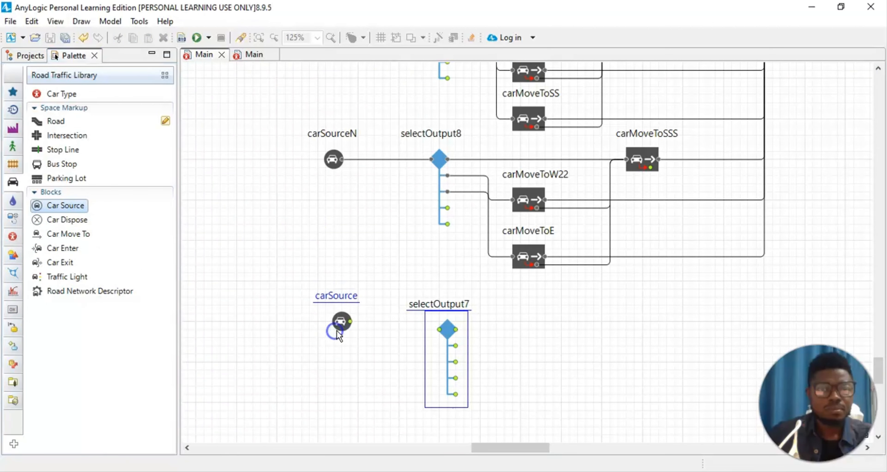
pyautogui.moveTo(450, 334); pyautogui.dragTo(450, 326)
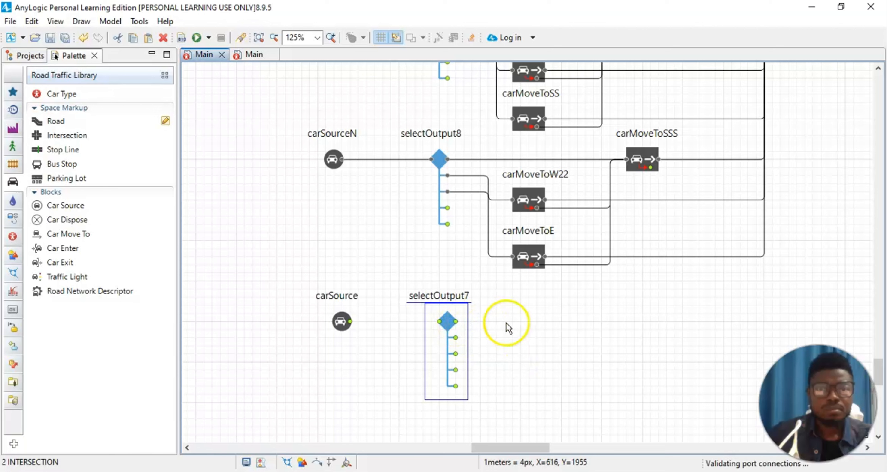
# Step: Add three Car Move To blocks after selectOutput7: one in line with its first output and two stacked below
pyautogui.moveTo(65, 234); pyautogui.dragTo(663, 326)
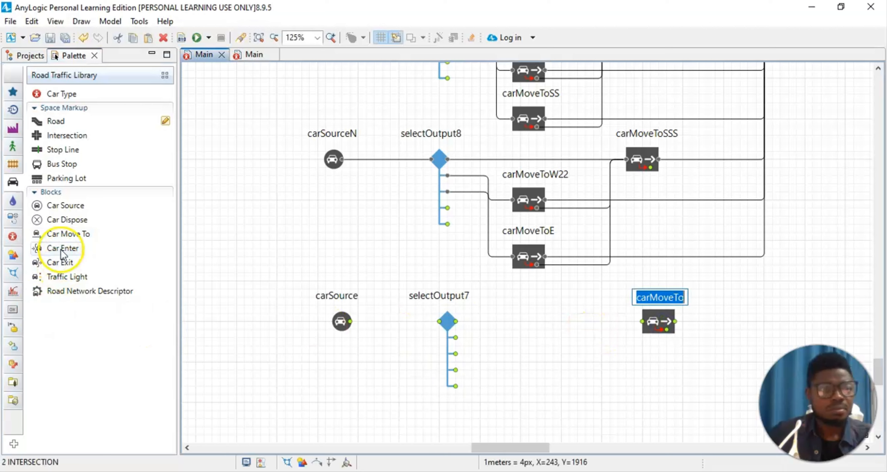
pyautogui.moveTo(62, 236); pyautogui.dragTo(424, 338)
pyautogui.moveTo(535, 360); pyautogui.dragTo(537, 368)
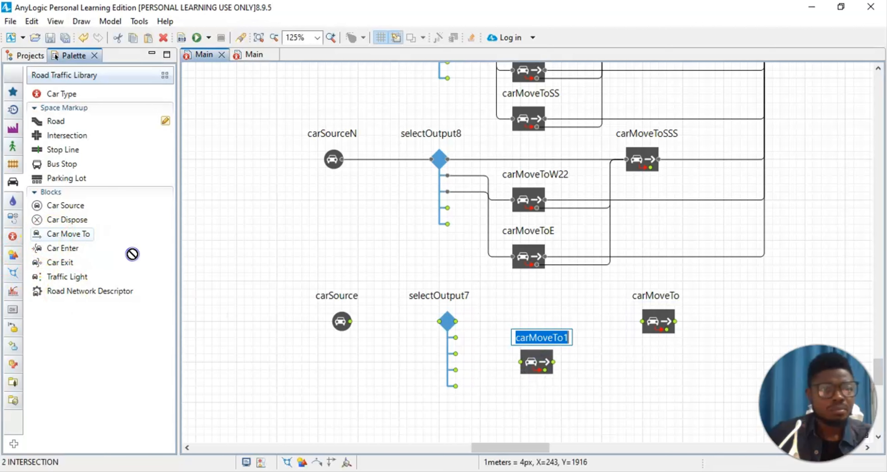
pyautogui.moveTo(132, 255); pyautogui.dragTo(451, 394)
pyautogui.moveTo(531, 414); pyautogui.dragTo(531, 416)
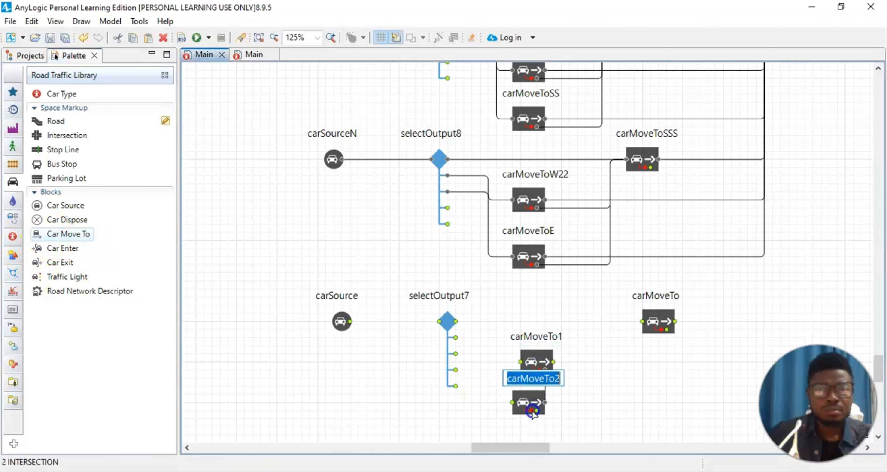
# Step: Move carMoveTo2 further below carMoveTo1 and delete the accidental connection between the two blocks
pyautogui.click(543, 427)
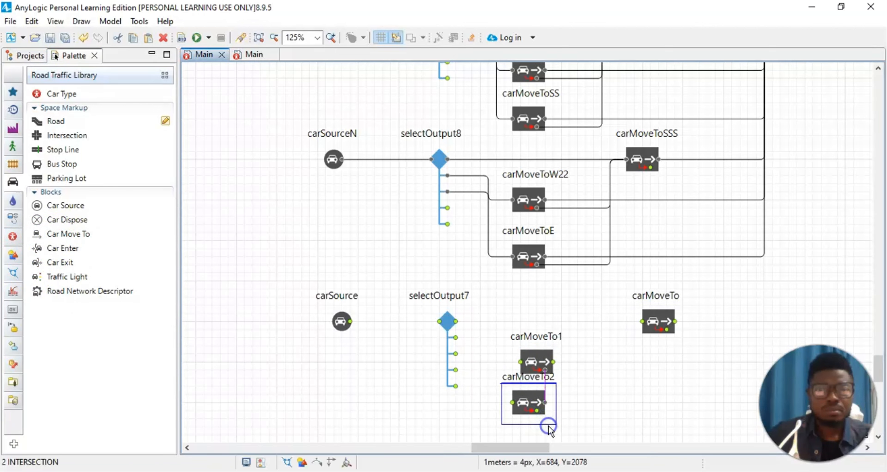
pyautogui.click(606, 402)
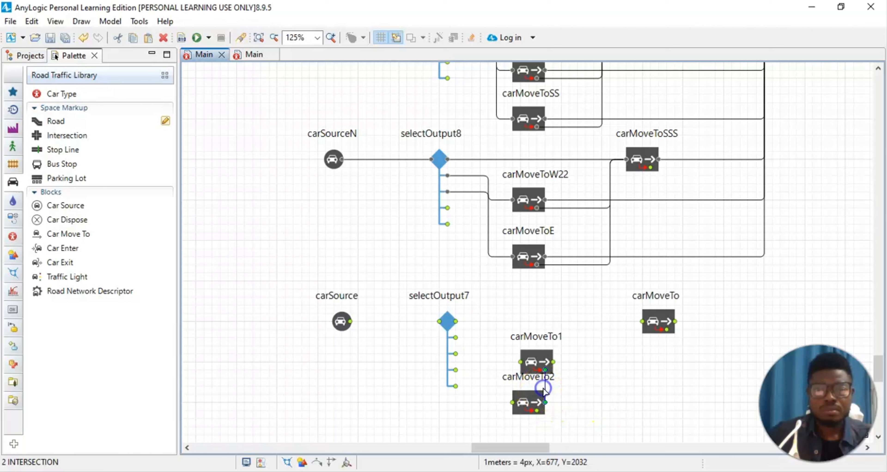
pyautogui.press('Delete')
pyautogui.moveTo(523, 407); pyautogui.dragTo(538, 436)
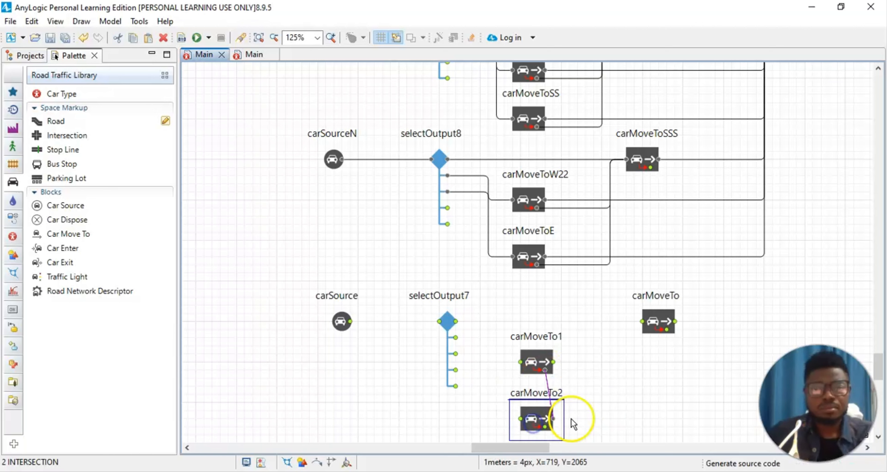
pyautogui.click(598, 402)
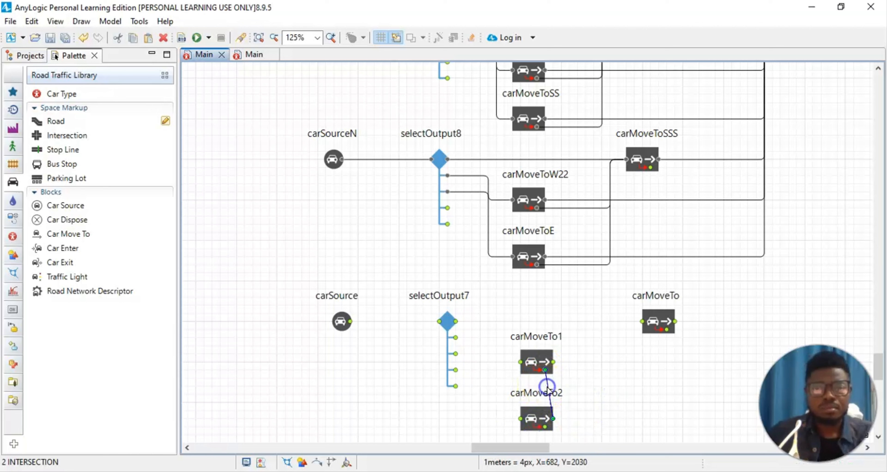
pyautogui.press('Delete')
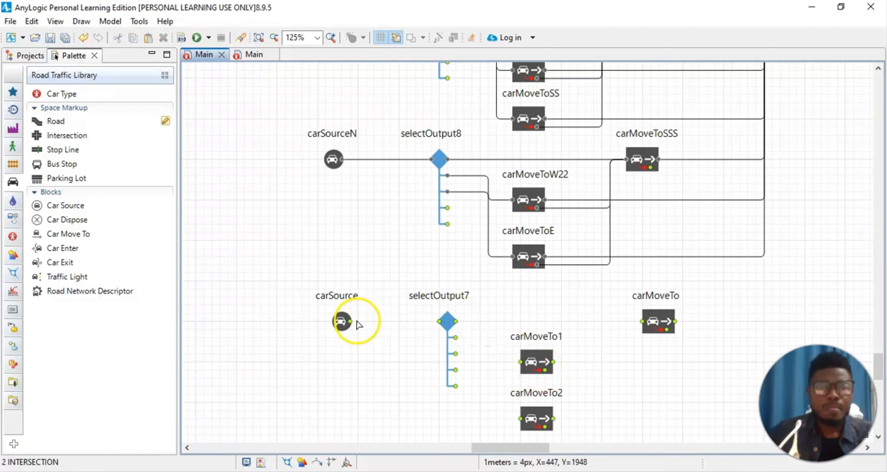
# Step: Connect carSource through the first output of selectOutput7 to carMoveTo, and link carMoveTo's output to carDispose
pyautogui.moveTo(388, 322); pyautogui.dragTo(762, 198)
pyautogui.scroll(10, 764, 293)
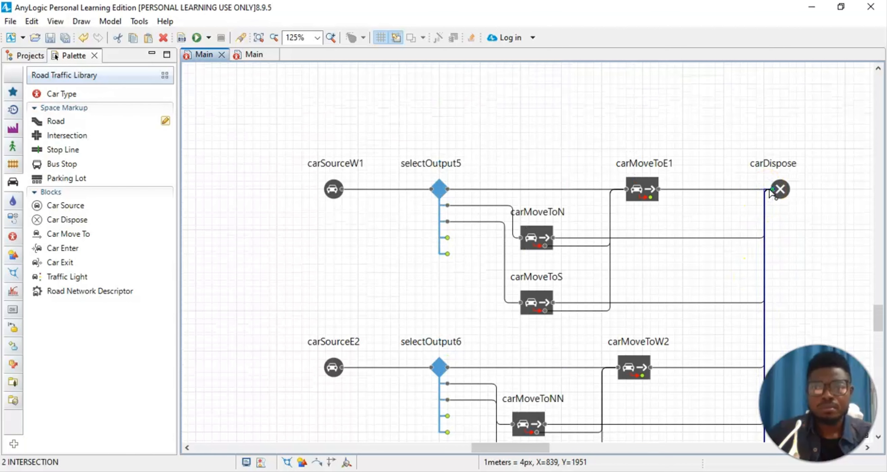
pyautogui.click(793, 245)
# Step: Connect the second output of selectOutput7 to carMoveTo1 and its third output to carMoveTo2
pyautogui.scroll(-10, 787, 251)
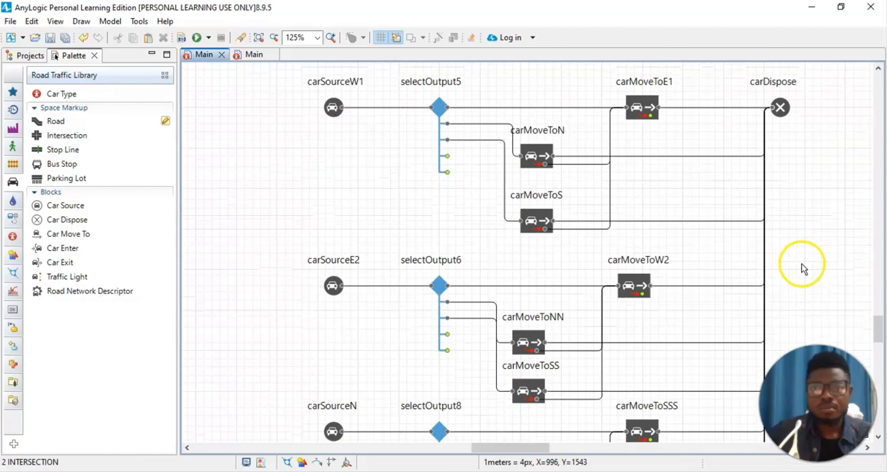
pyautogui.scroll(-5, 779, 297)
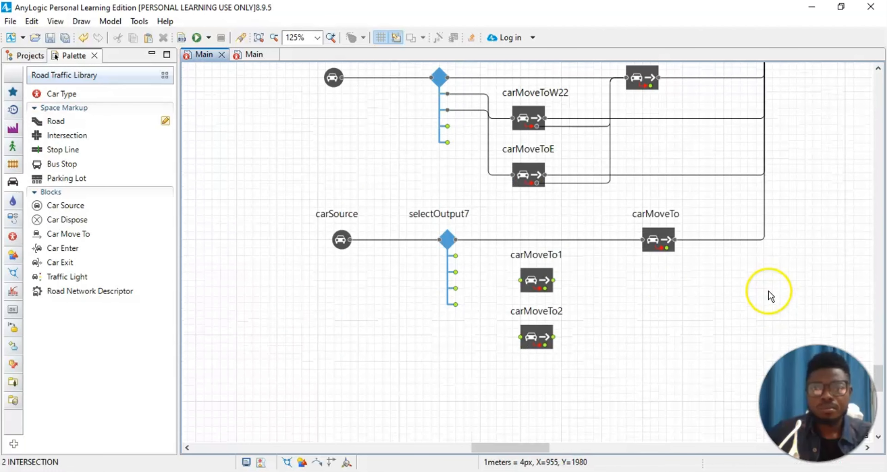
pyautogui.moveTo(455, 256); pyautogui.dragTo(481, 258)
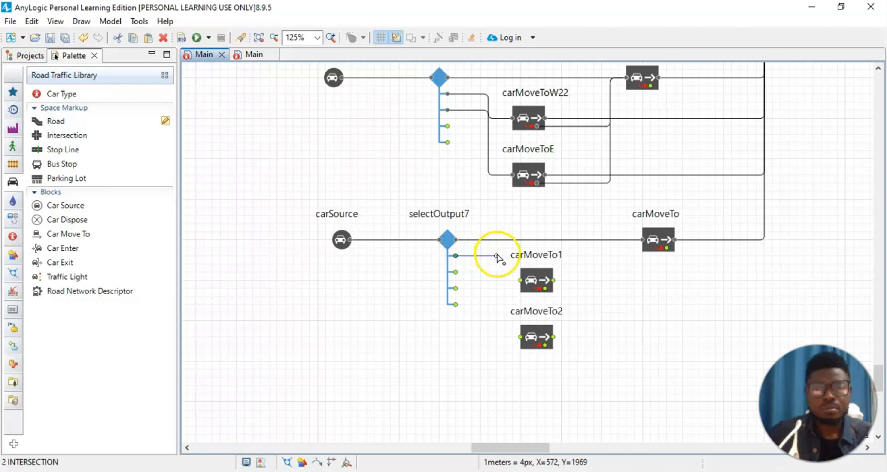
pyautogui.click(496, 256)
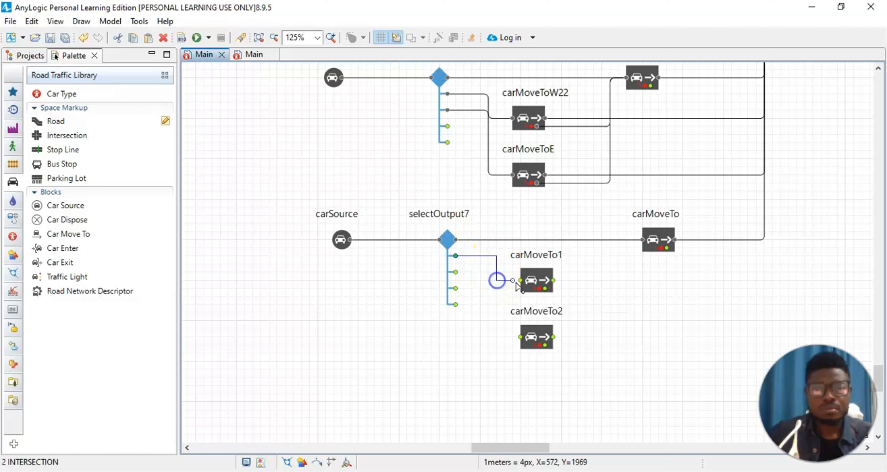
pyautogui.click(493, 306)
pyautogui.doubleClick(456, 272)
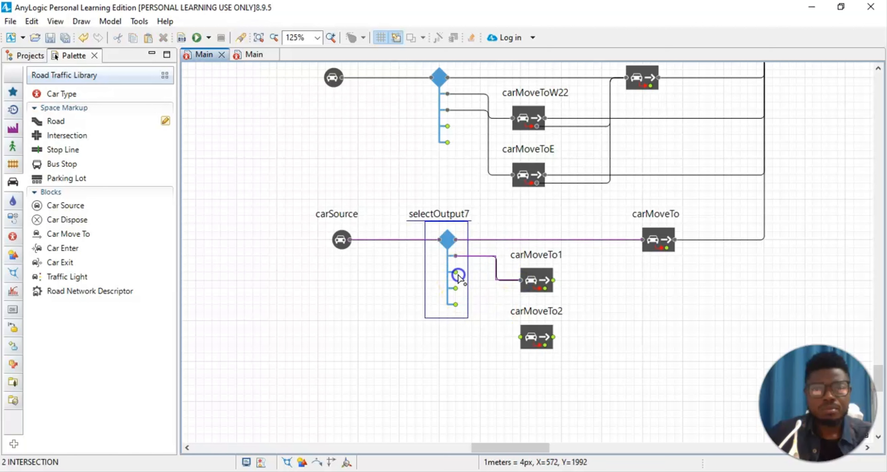
pyautogui.click(496, 272)
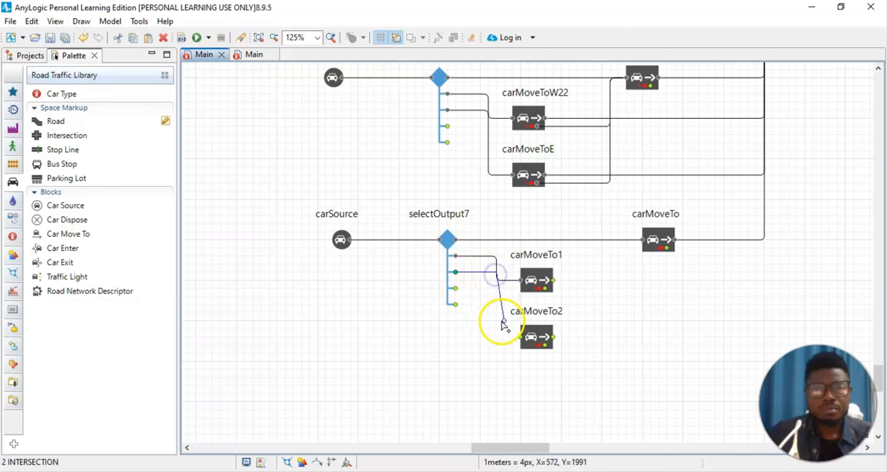
pyautogui.click(520, 338)
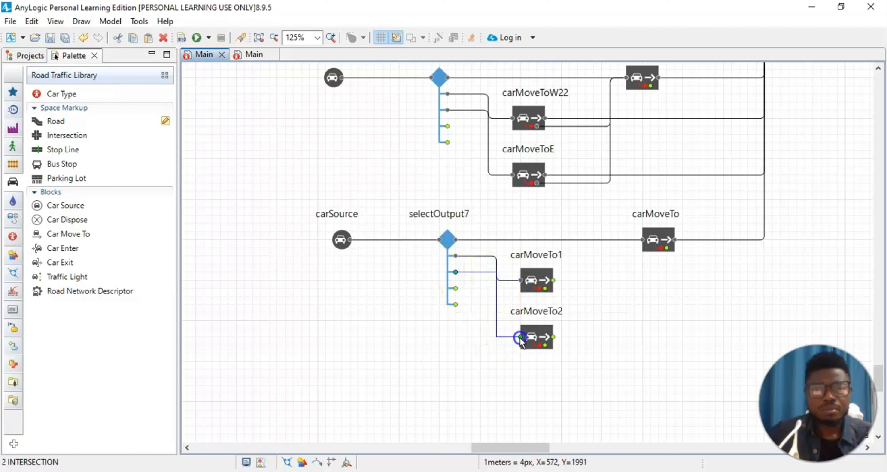
# Step: Connect carMoveTo1's main output to carDispose along the shared vertical line
pyautogui.doubleClick(554, 281)
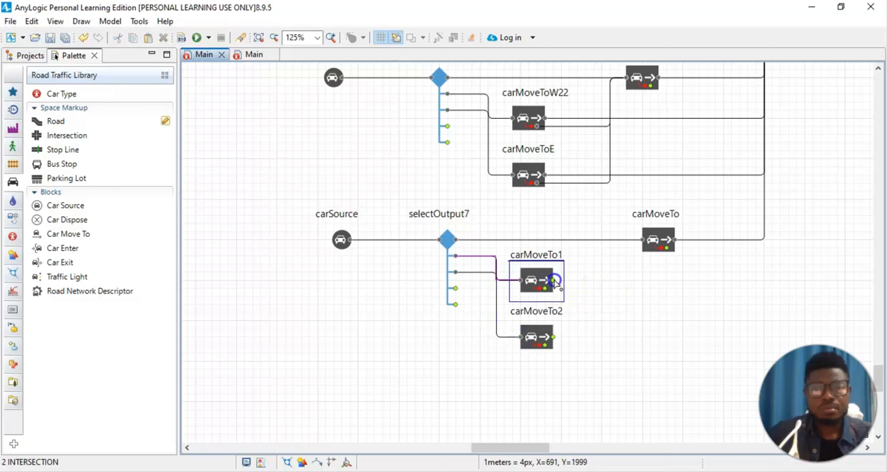
pyautogui.click(553, 284)
pyautogui.moveTo(554, 284); pyautogui.dragTo(759, 283)
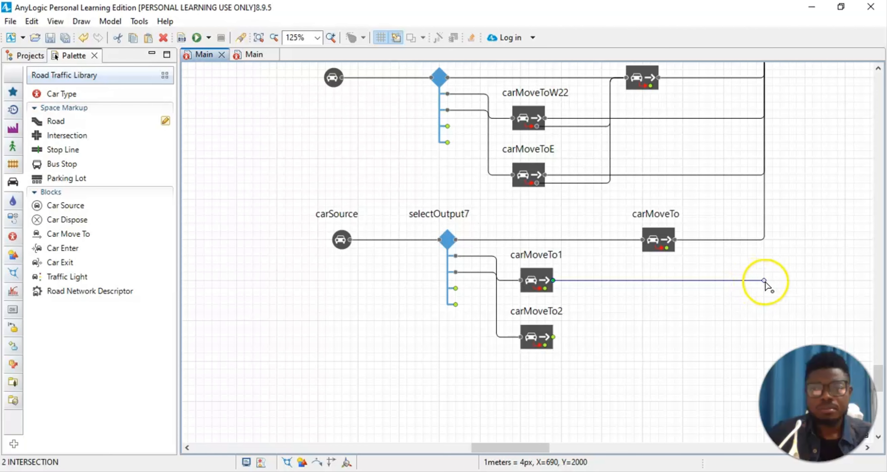
pyautogui.scroll(10, 758, 239)
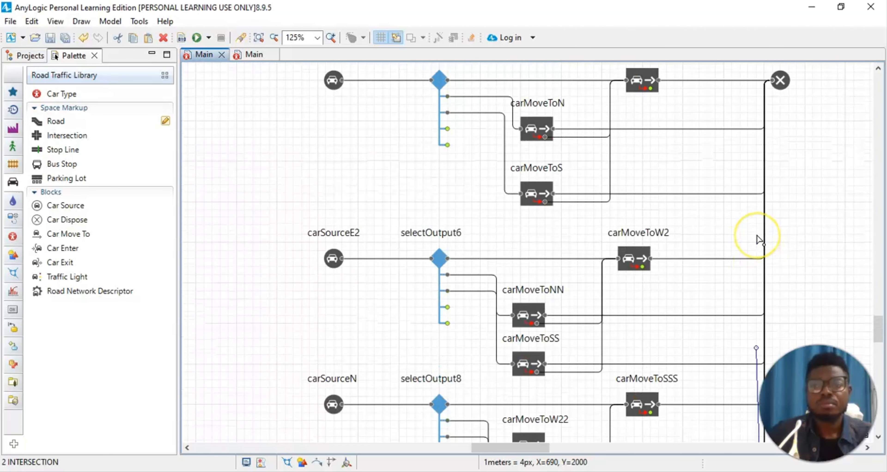
pyautogui.moveTo(758, 238)
pyautogui.mouseDown()
pyautogui.moveTo(750, 180)
pyautogui.moveTo(766, 163)
pyautogui.mouseUp()
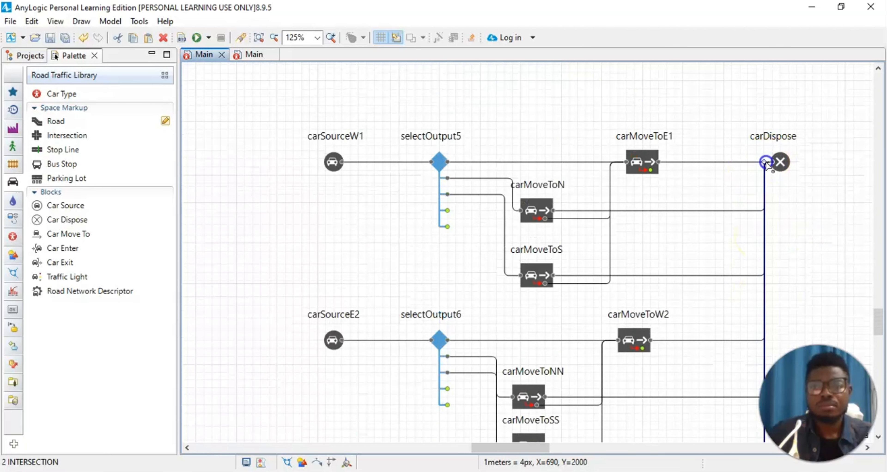
pyautogui.click(788, 222)
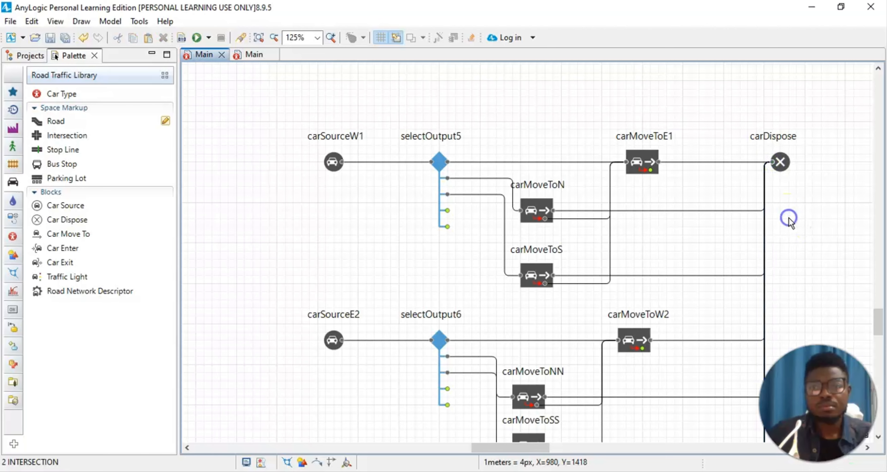
# Step: Connect carMoveTo2's main output to carDispose along the shared vertical line
pyautogui.scroll(-3, 790, 224)
pyautogui.scroll(-10, 792, 238)
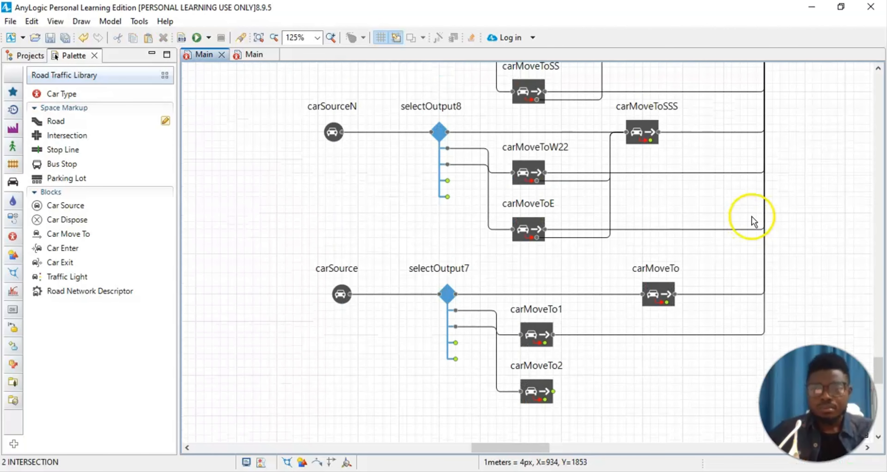
pyautogui.moveTo(553, 200); pyautogui.dragTo(764, 202)
pyautogui.scroll(10, 764, 202)
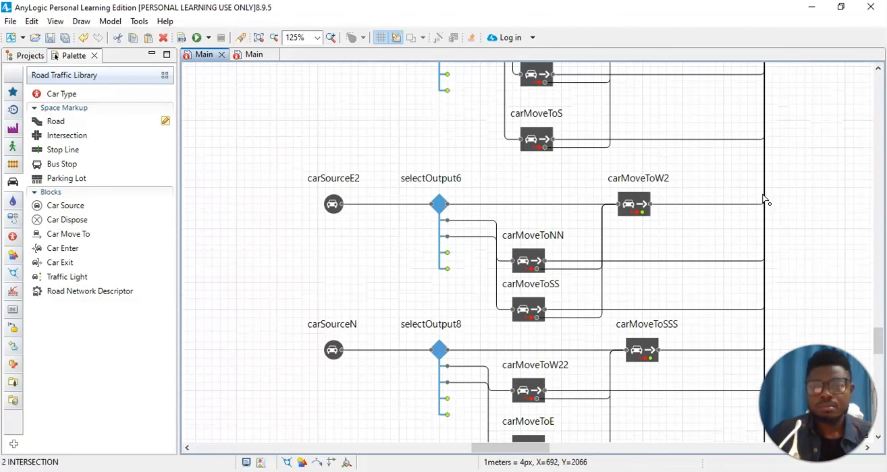
pyautogui.scroll(4, 763, 199)
pyautogui.click(763, 163)
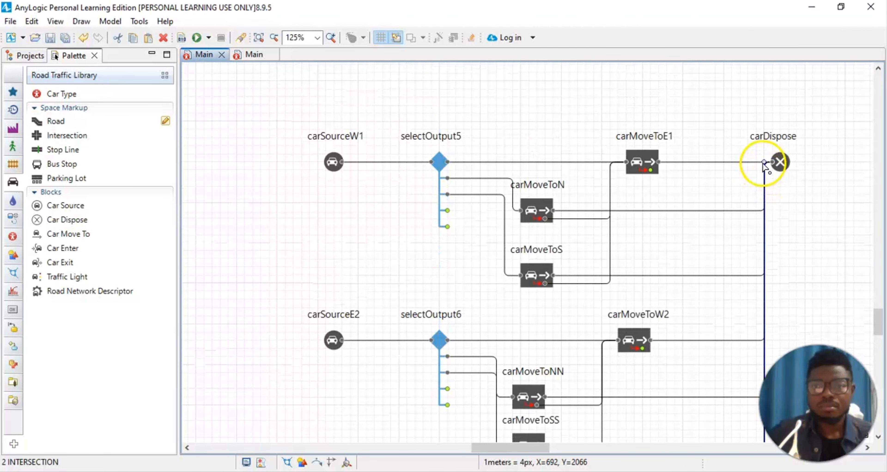
pyautogui.click(783, 218)
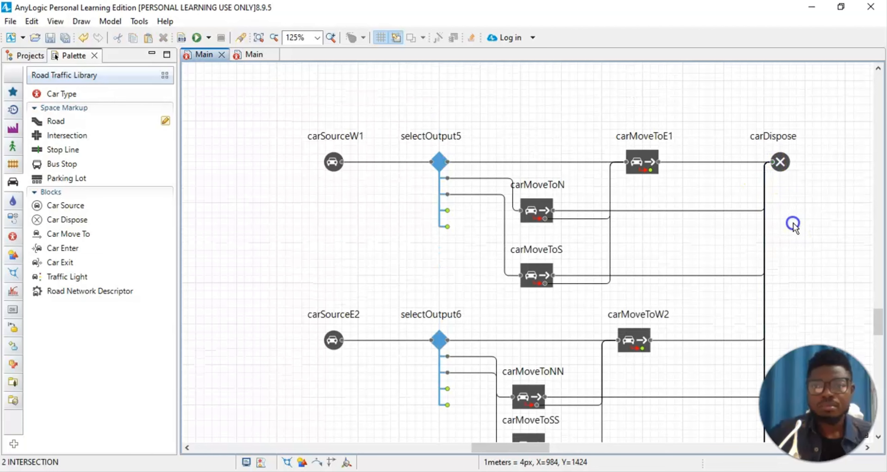
# Step: Link the free bottom output ports of carMoveTo1 and carMoveTo2 to the input of carMoveTo
pyautogui.scroll(-3, 792, 237)
pyautogui.scroll(-8, 796, 251)
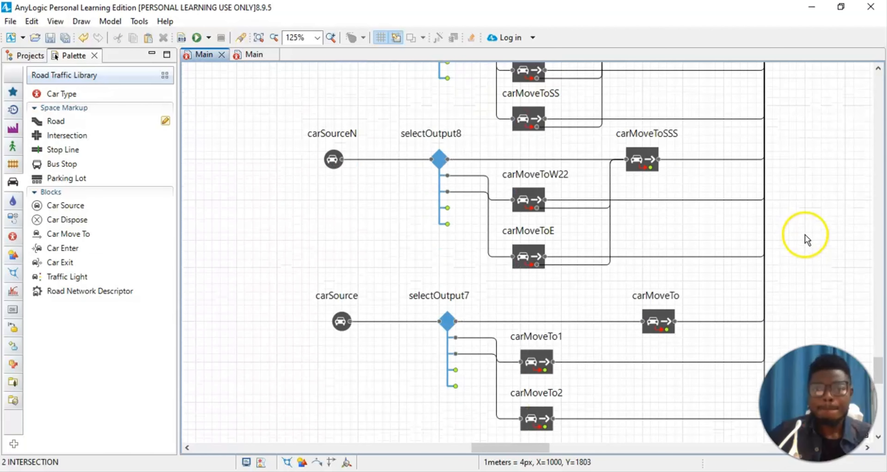
pyautogui.doubleClick(544, 317)
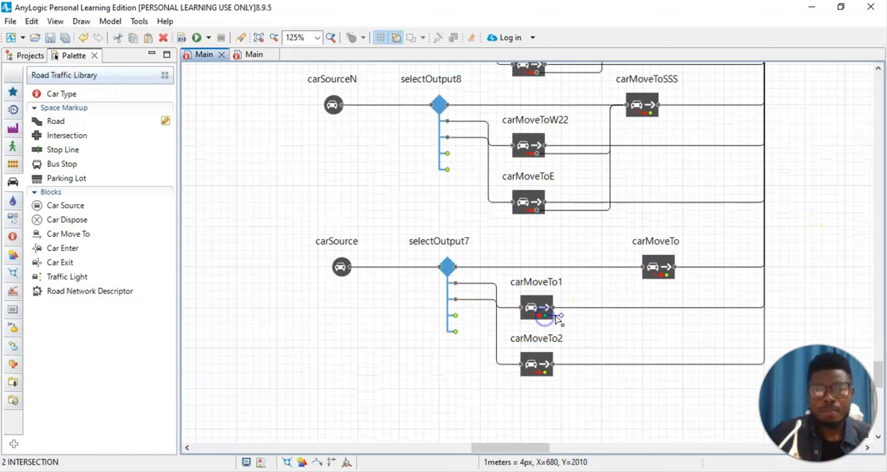
pyautogui.click(618, 316)
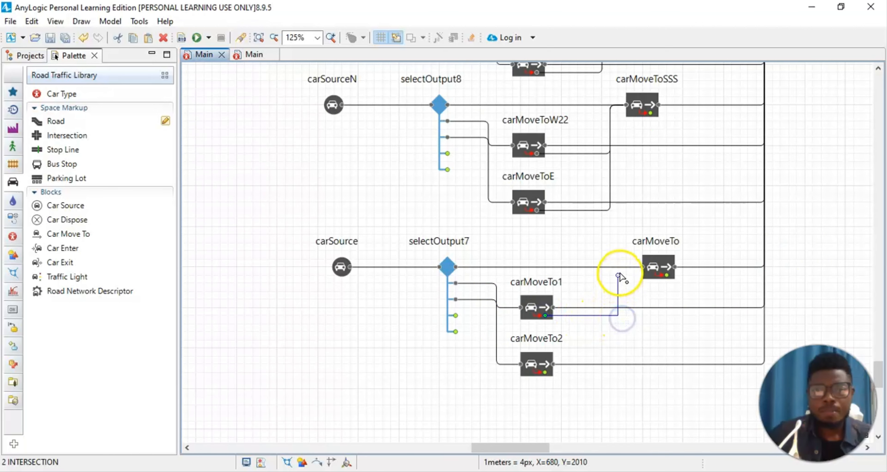
pyautogui.click(640, 267)
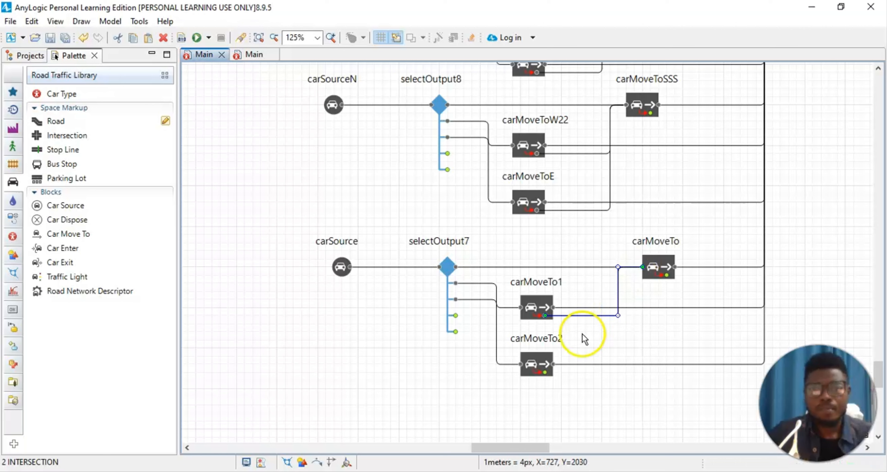
pyautogui.doubleClick(543, 373)
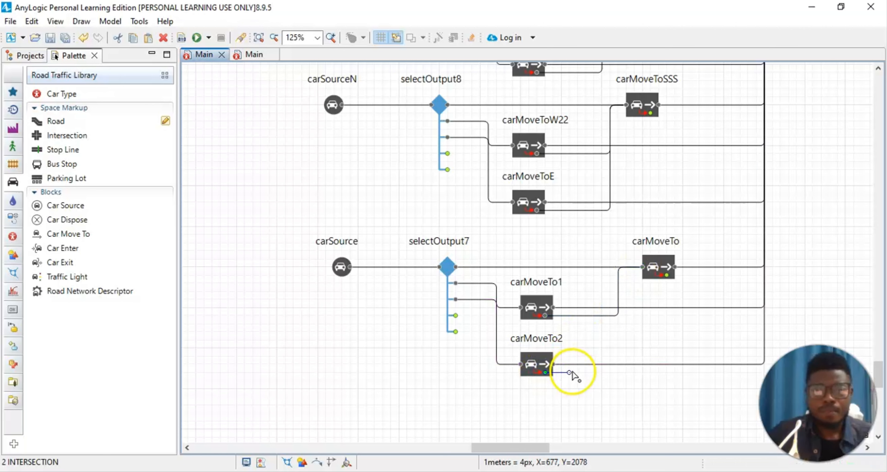
pyautogui.click(617, 372)
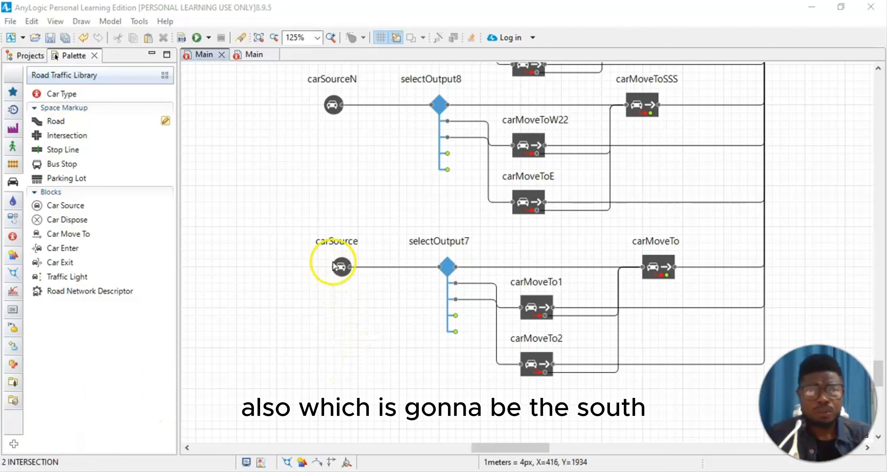
# Step: Rename the carSource block feeding selectOutput7 as carSourceS
pyautogui.click(342, 270)
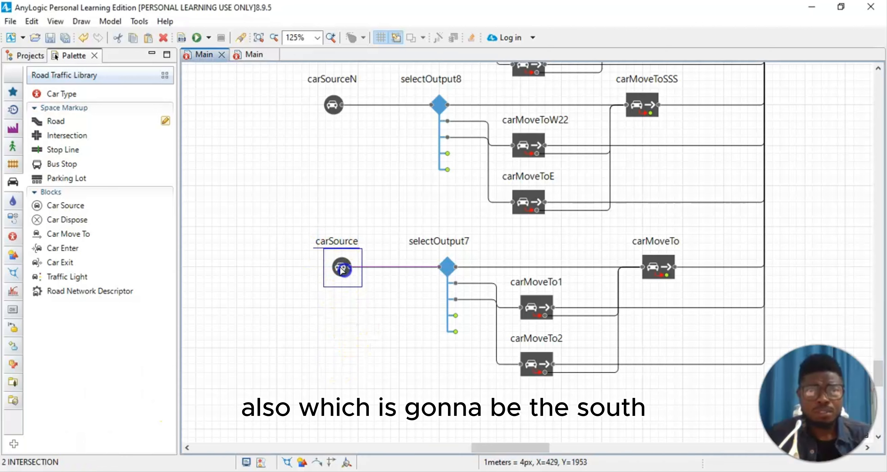
pyautogui.click(55, 21)
pyautogui.click(78, 58)
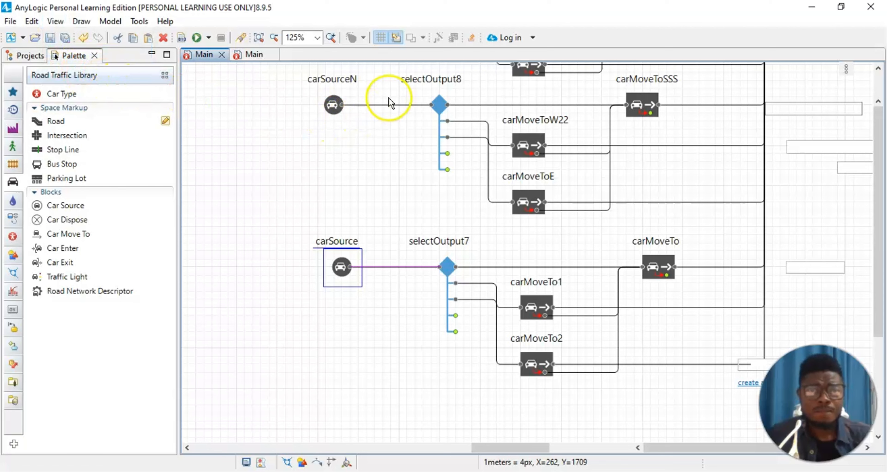
pyautogui.click(781, 97)
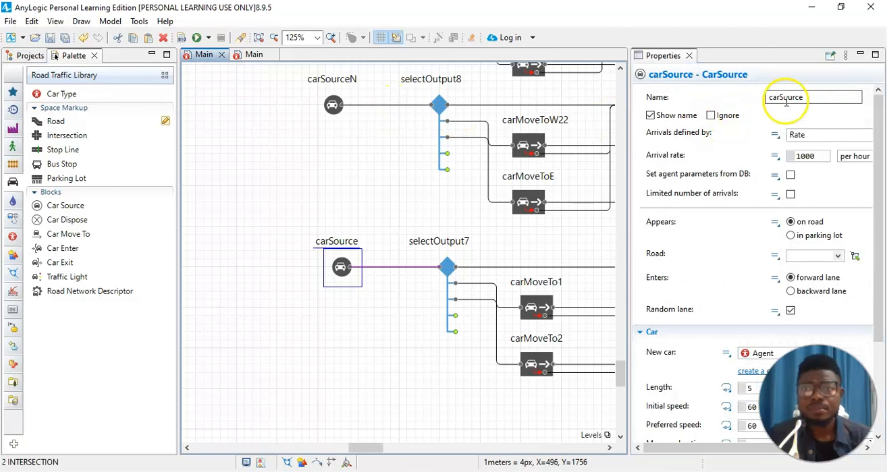
pyautogui.click(817, 96)
pyautogui.write('S')
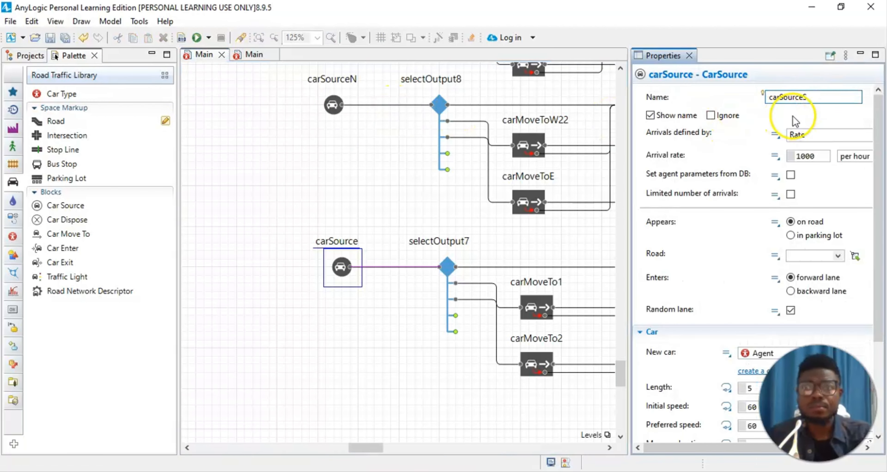
# Step: Make the carSourceS cars appear on roadS and enter on the backward lane
pyautogui.click(836, 256)
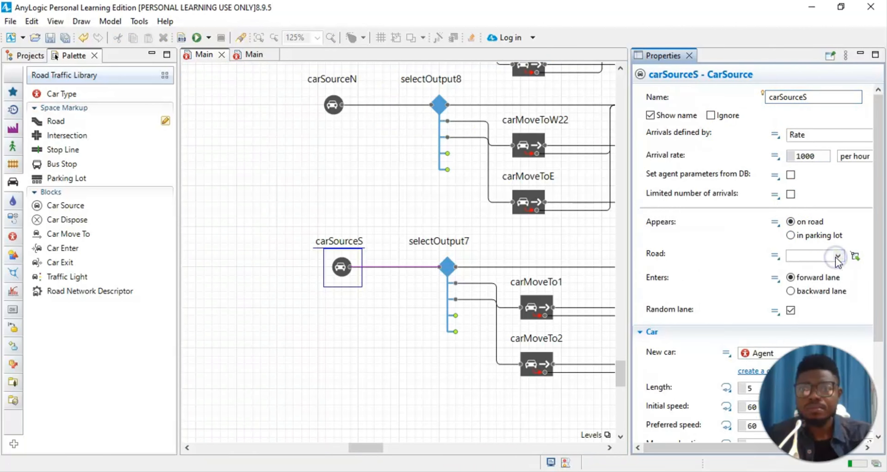
pyautogui.click(836, 257)
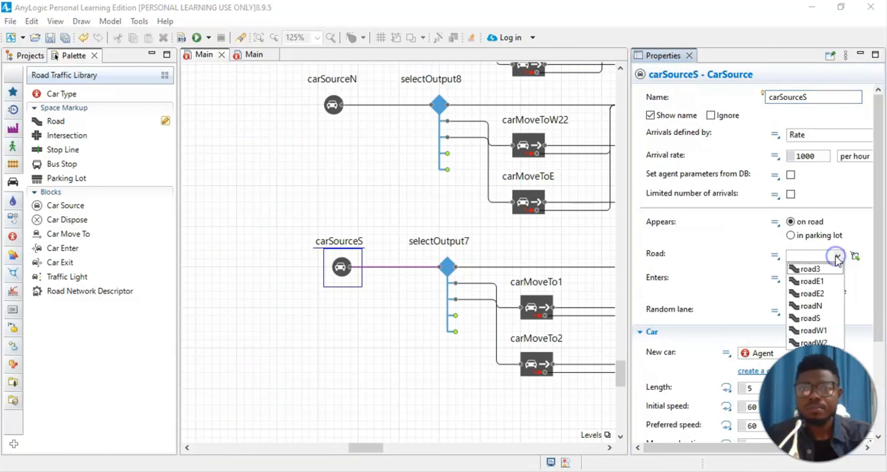
pyautogui.click(833, 305)
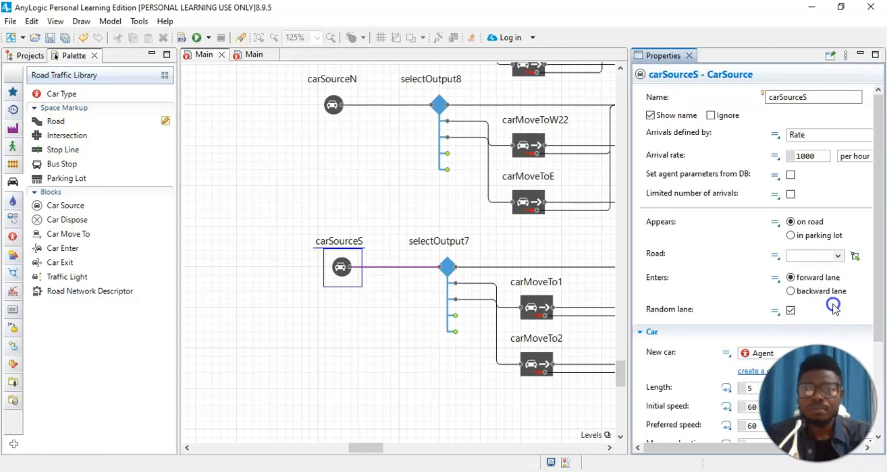
pyautogui.click(830, 292)
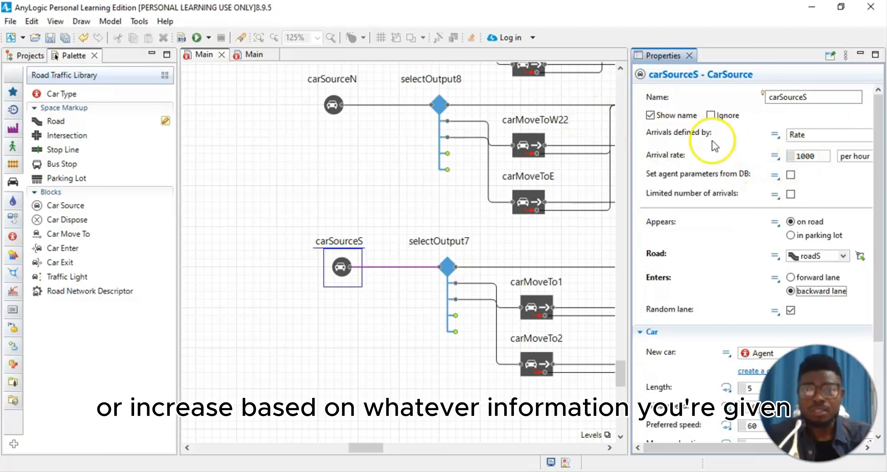
pyautogui.click(688, 56)
pyautogui.click(282, 336)
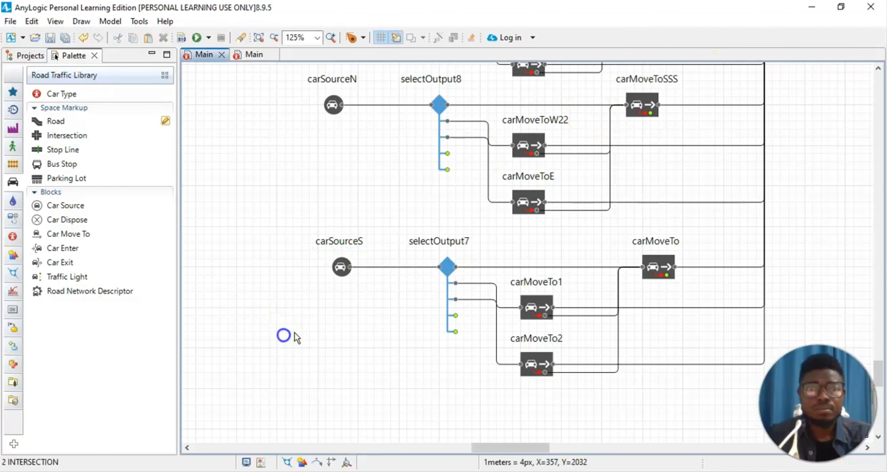
# Step: Check the output probabilities set in selectOutput7
pyautogui.click(444, 269)
pyautogui.click(55, 21)
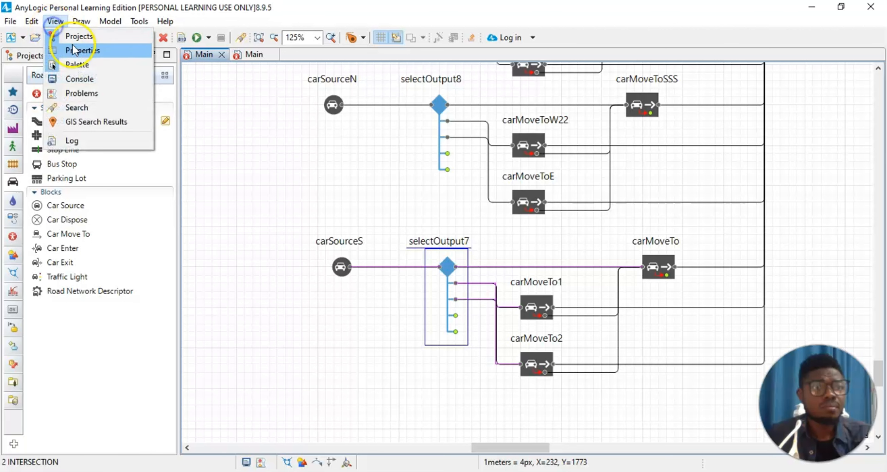
pyautogui.click(72, 45)
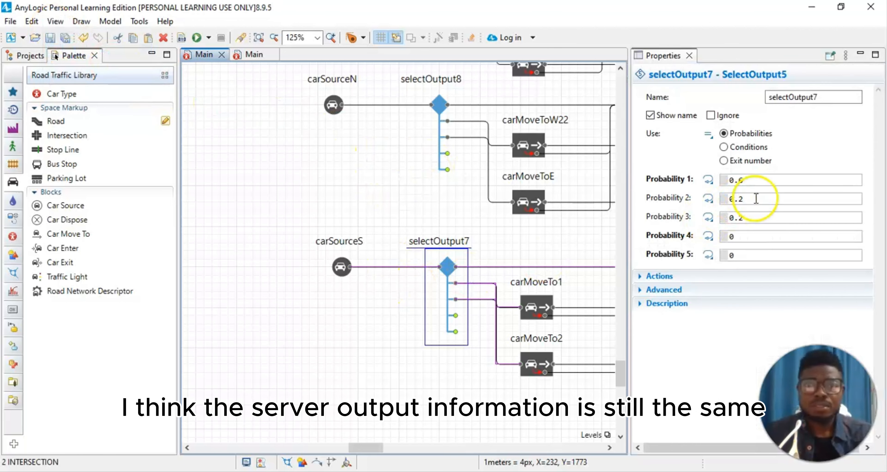
pyautogui.click(688, 55)
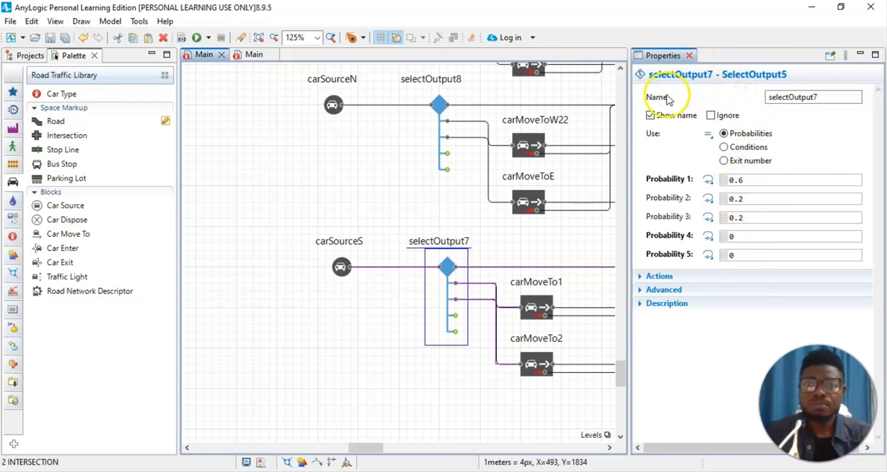
pyautogui.click(532, 312)
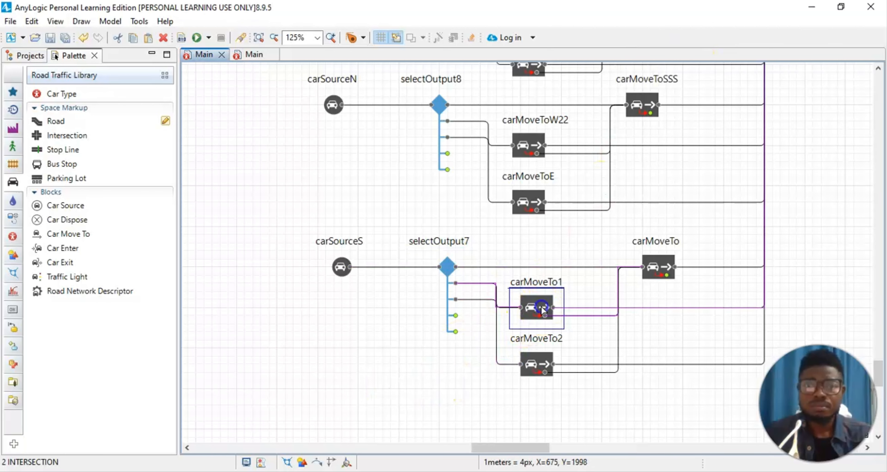
pyautogui.click(55, 21)
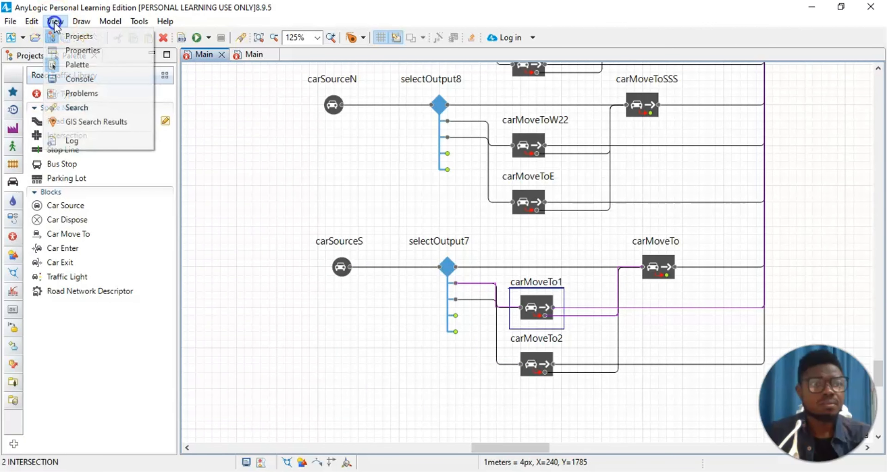
pyautogui.click(66, 47)
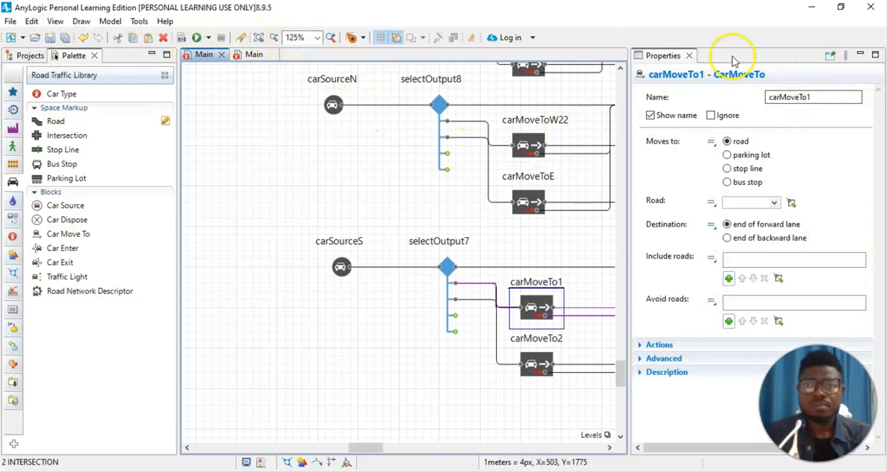
pyautogui.click(689, 56)
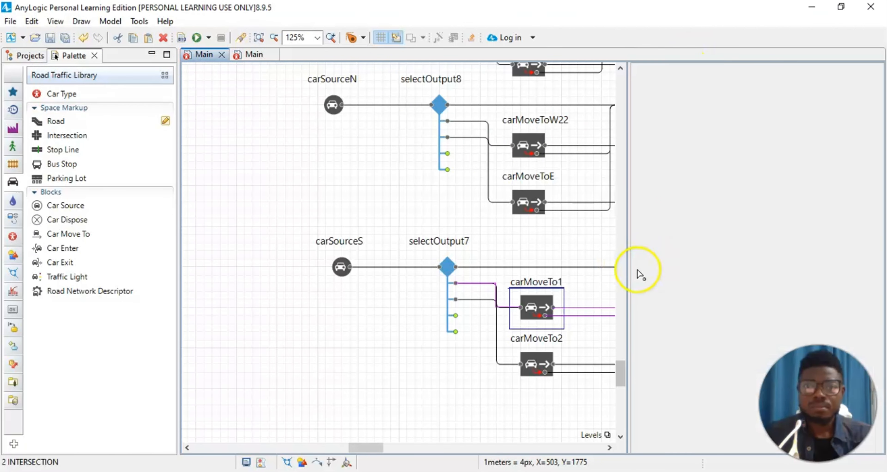
# Step: Rename the carMoveTo block on selectOutput7's first output as carMoveToNNN
pyautogui.click(668, 272)
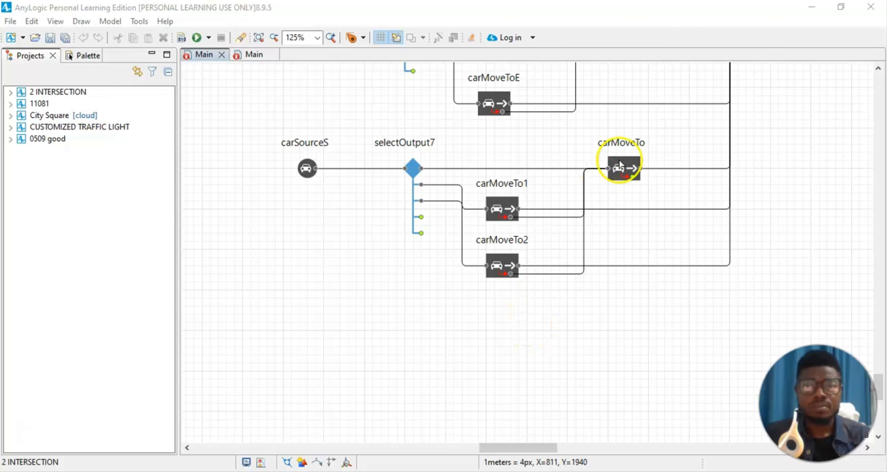
pyautogui.click(619, 165)
pyautogui.click(56, 21)
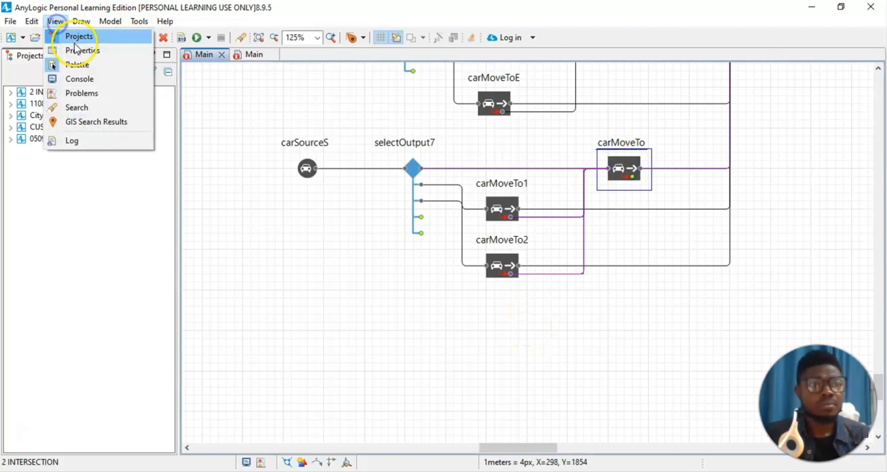
pyautogui.click(77, 65)
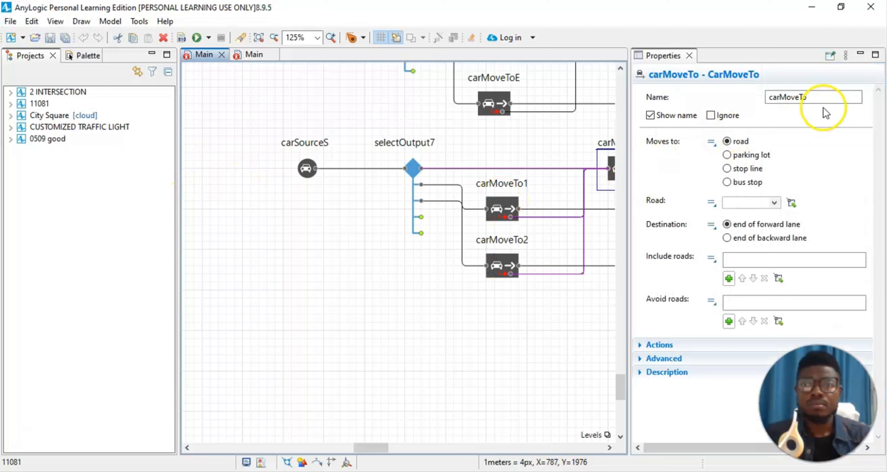
pyautogui.click(818, 95)
pyautogui.write('NNN')
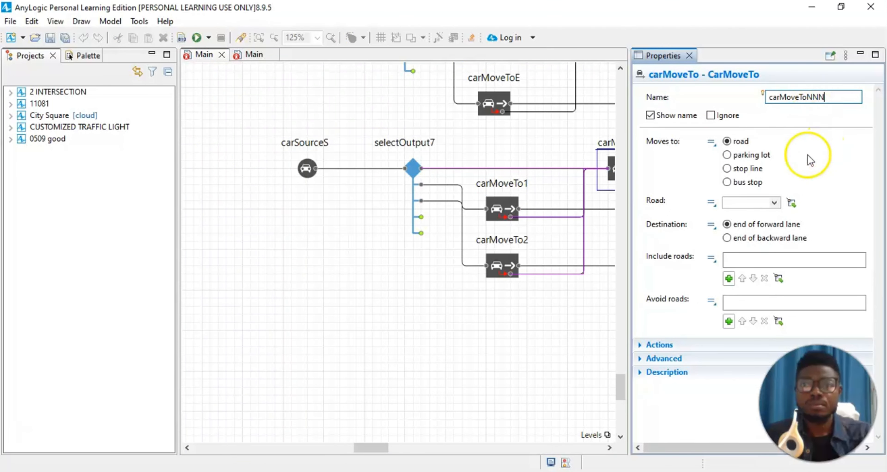
# Step: Set the carMoveToNNN block to move cars to the north road, ending at the end of the backward lane
pyautogui.click(777, 202)
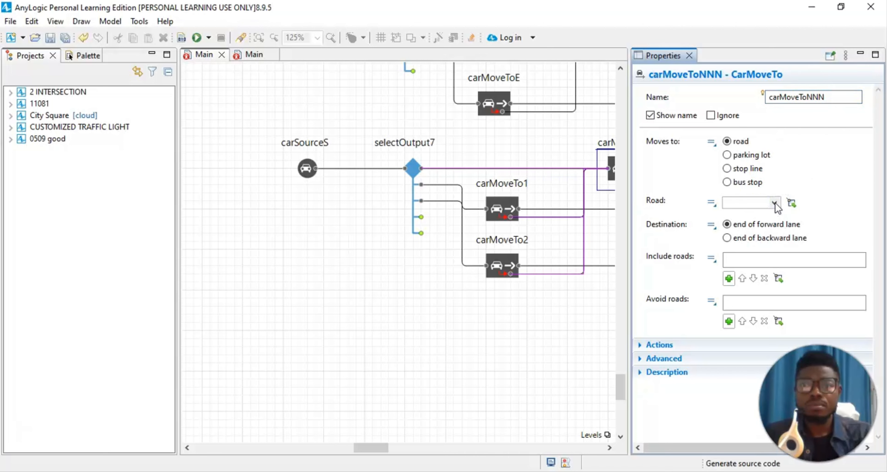
pyautogui.click(774, 203)
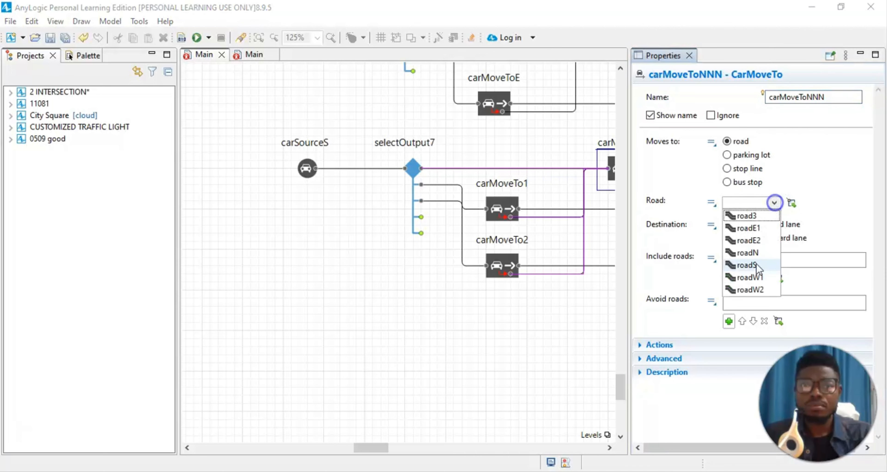
pyautogui.click(778, 239)
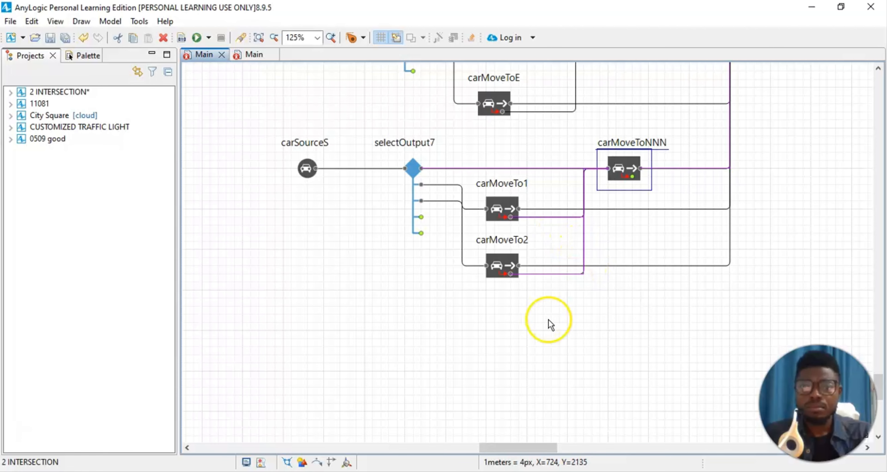
# Step: Rename the carMoveTo1 block on selectOutput7's second output as carMoveToWW
pyautogui.moveTo(518, 448)
pyautogui.mouseDown()
pyautogui.moveTo(547, 448)
pyautogui.moveTo(525, 448)
pyautogui.mouseUp()
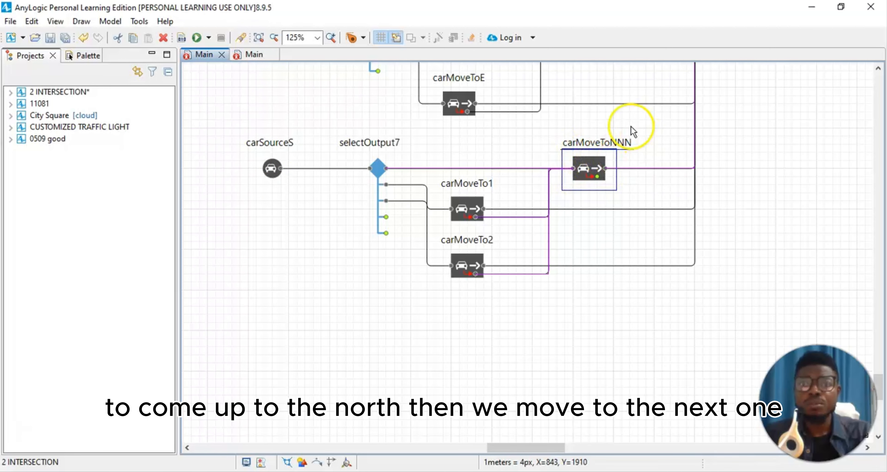
pyautogui.click(474, 212)
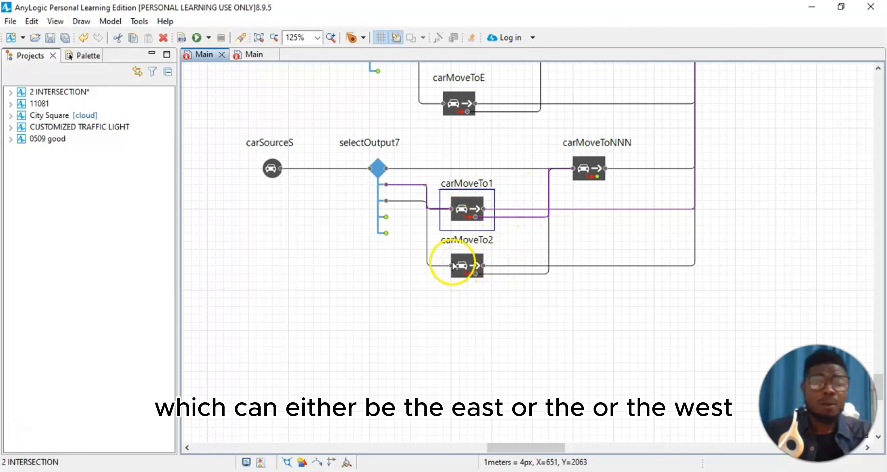
pyautogui.click(55, 21)
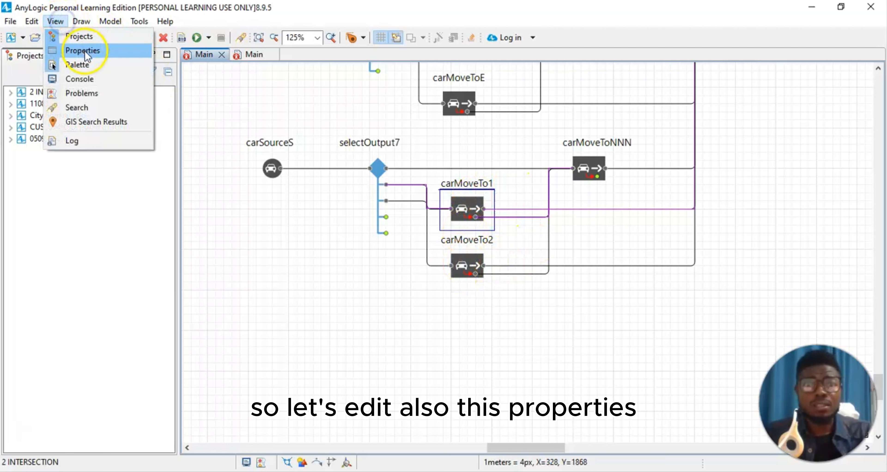
pyautogui.click(100, 51)
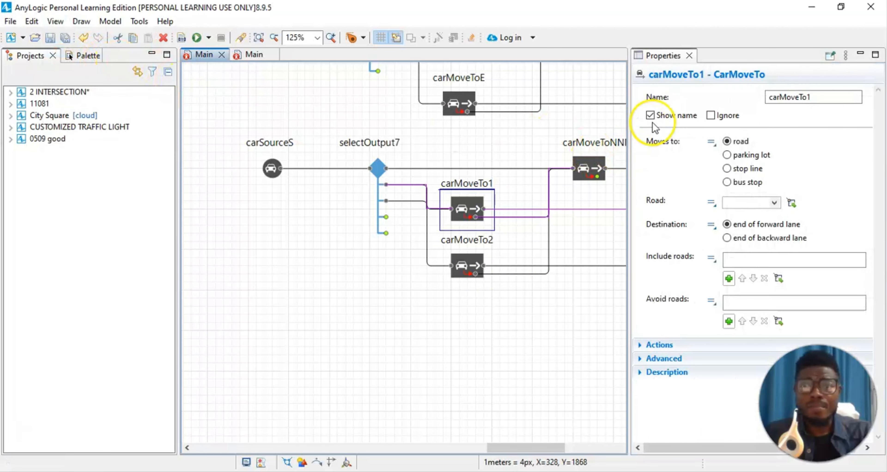
pyautogui.click(819, 96)
pyautogui.press('BackSpace')
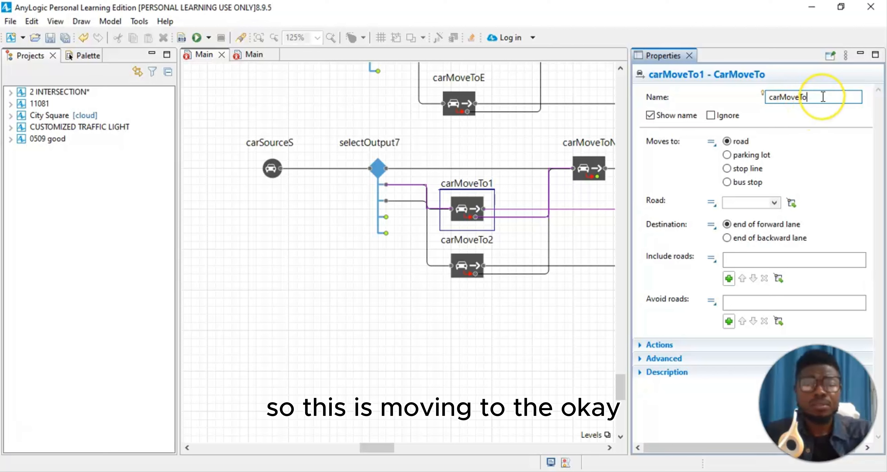
pyautogui.write('WW')
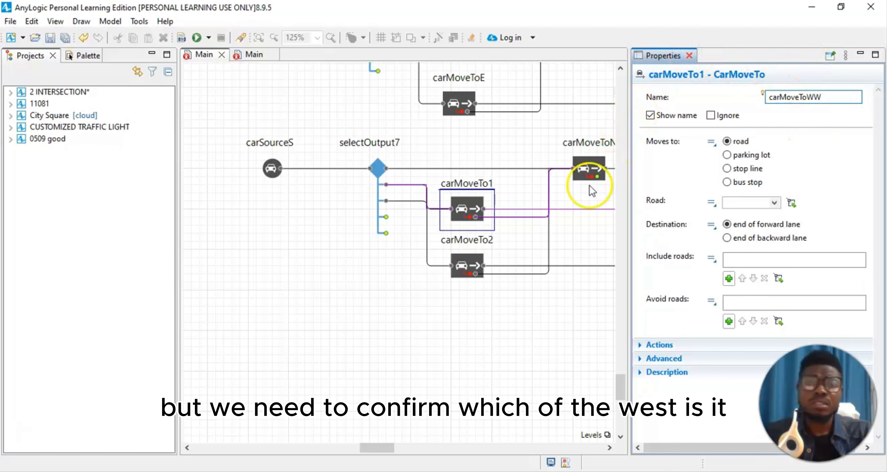
pyautogui.click(547, 312)
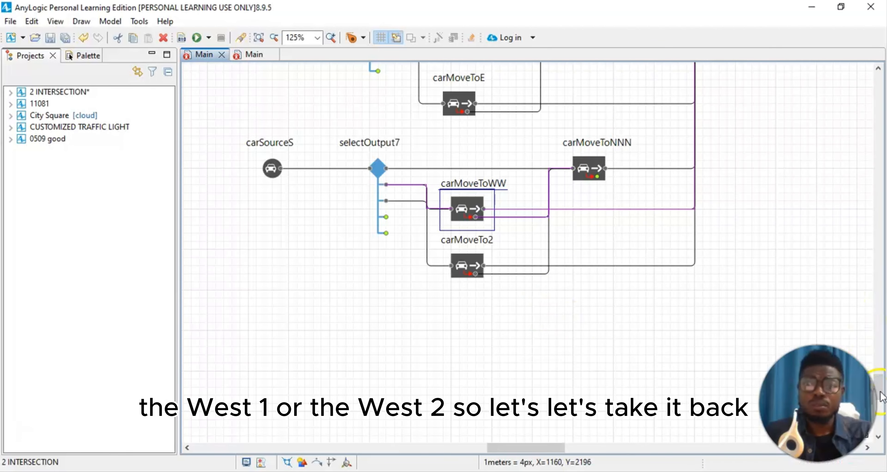
# Step: Examine the lane connections at both intersections to determine which west road cars coming from the south can reach
pyautogui.moveTo(881, 396); pyautogui.dragTo(883, 238)
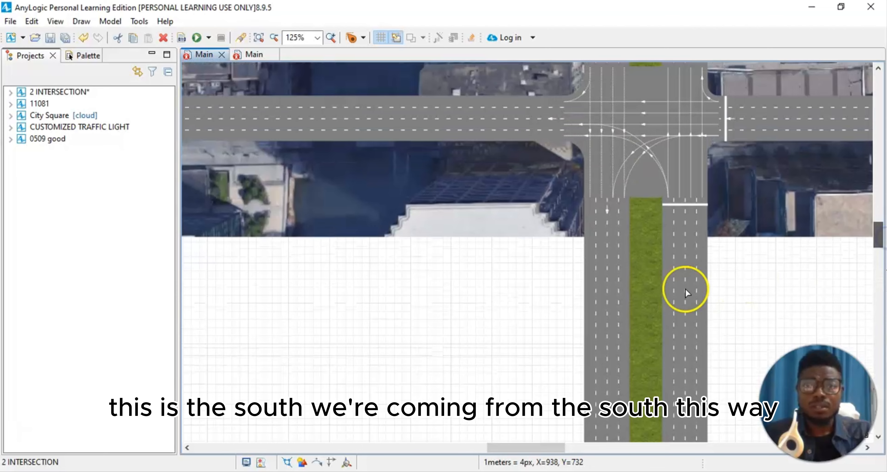
pyautogui.scroll(3, 687, 275)
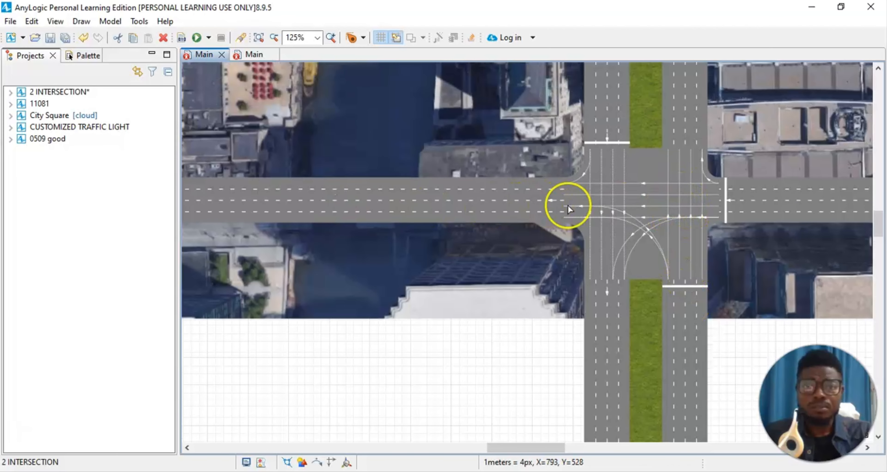
pyautogui.scroll(1, 568, 206)
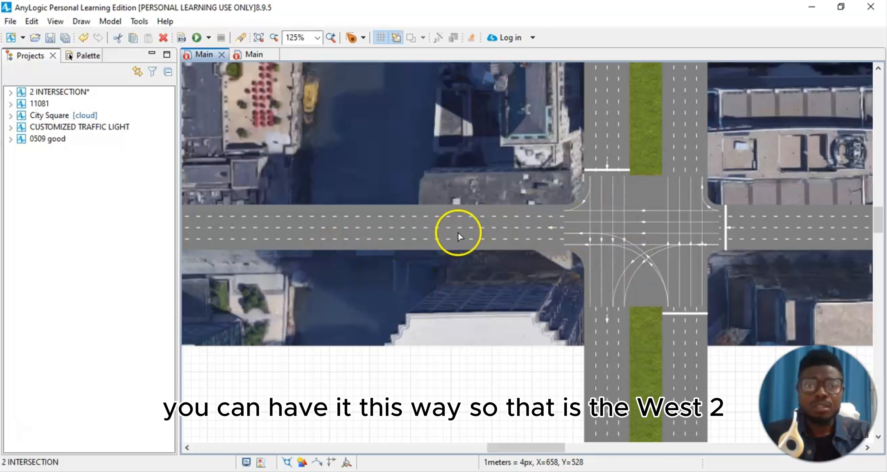
pyautogui.scroll(11, 533, 202)
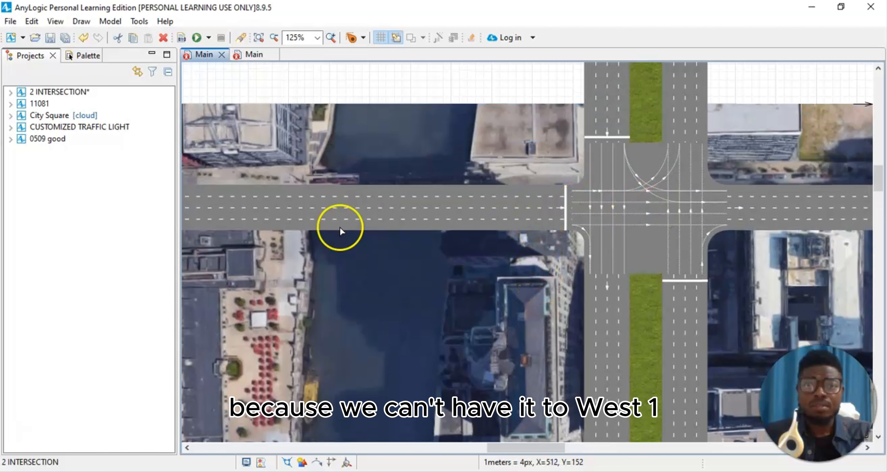
pyautogui.scroll(2, 513, 215)
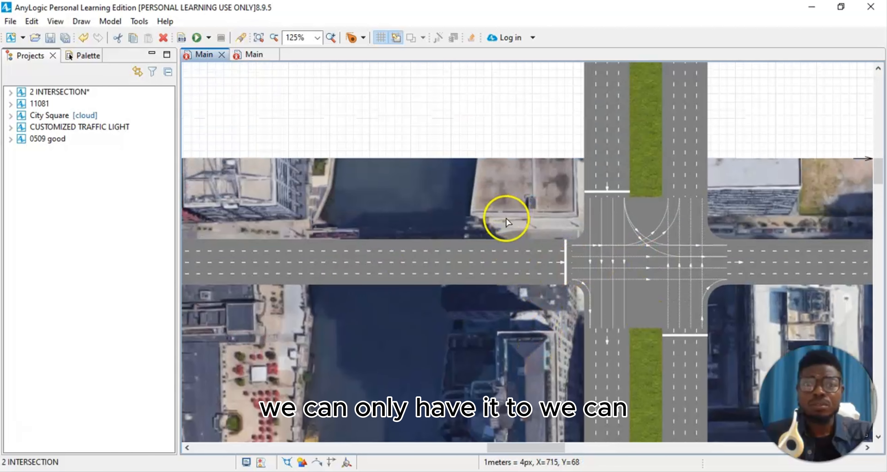
pyautogui.scroll(-2, 505, 220)
pyautogui.scroll(-1, 574, 336)
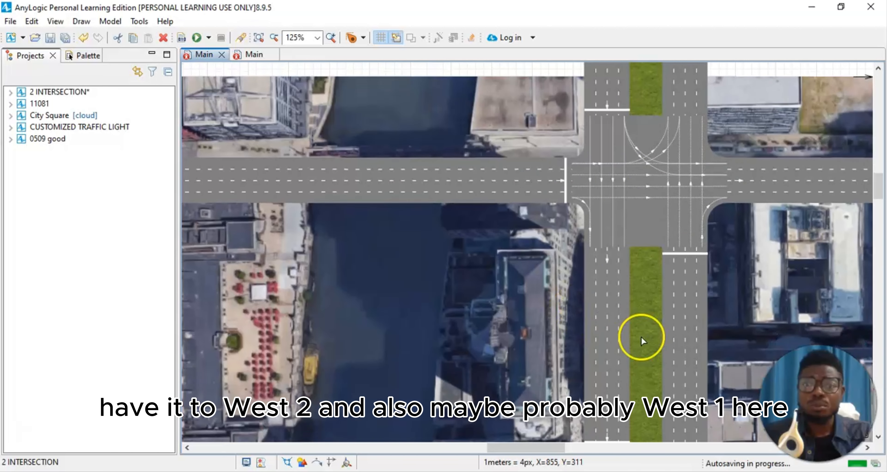
pyautogui.scroll(-2, 641, 336)
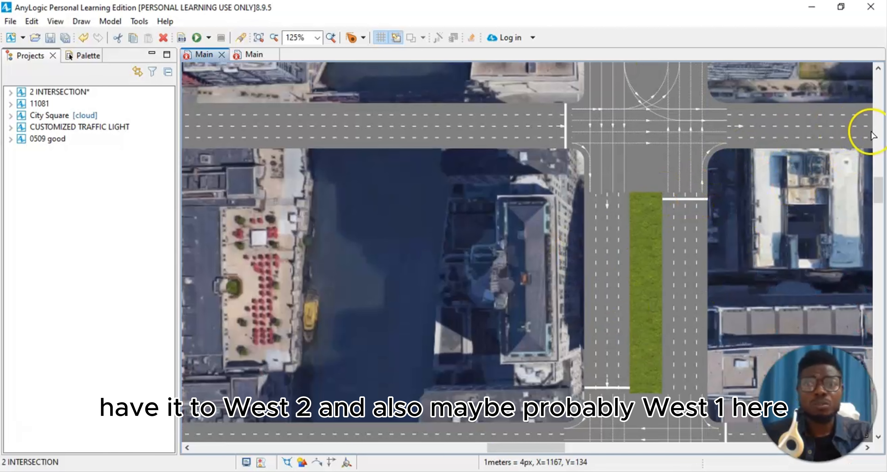
pyautogui.scroll(-11, 680, 198)
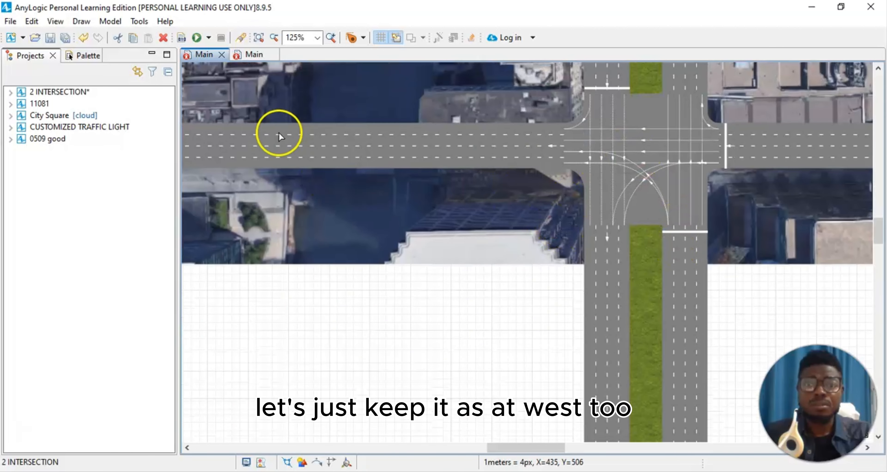
pyautogui.scroll(-7, 551, 296)
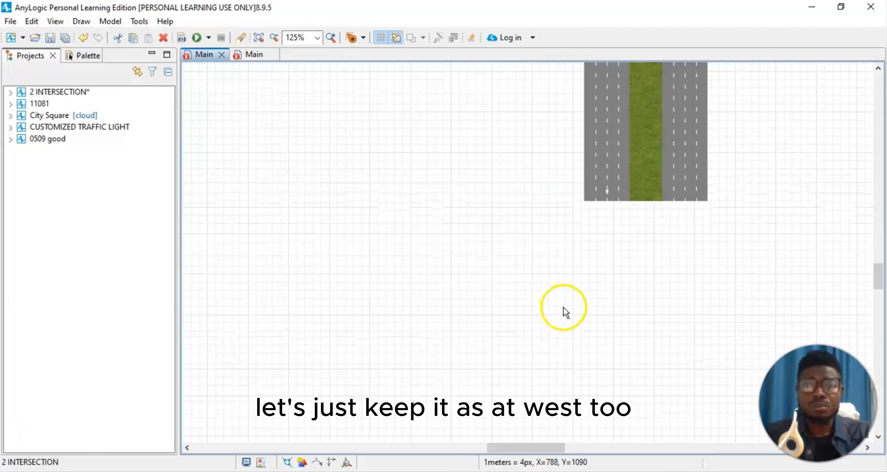
pyautogui.scroll(-13, 572, 310)
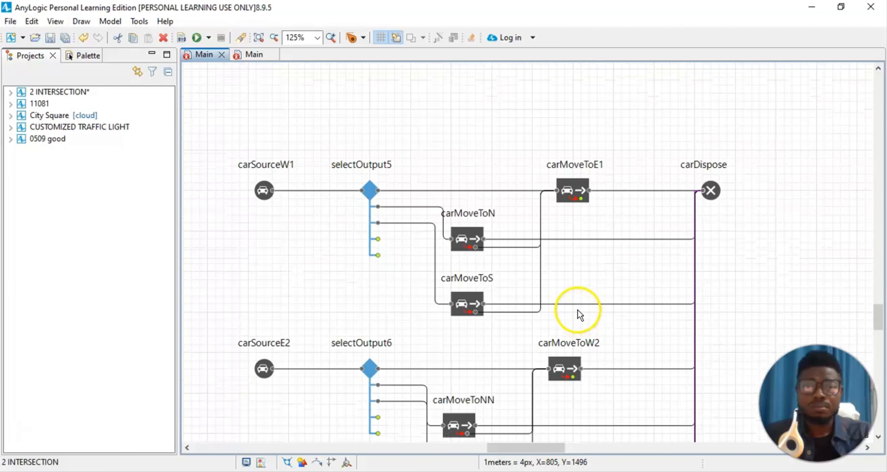
pyautogui.scroll(-13, 579, 319)
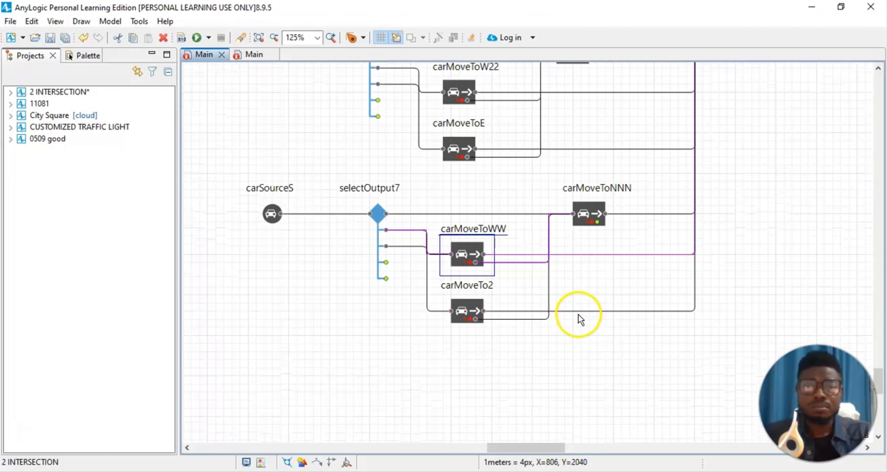
# Step: Set the destination road of the carMoveToWW block to roadW2
pyautogui.click(489, 264)
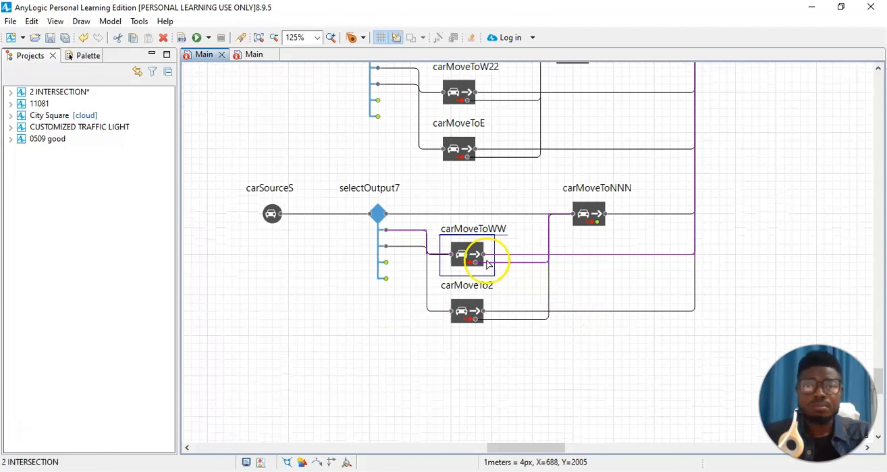
pyautogui.click(473, 251)
pyautogui.click(457, 315)
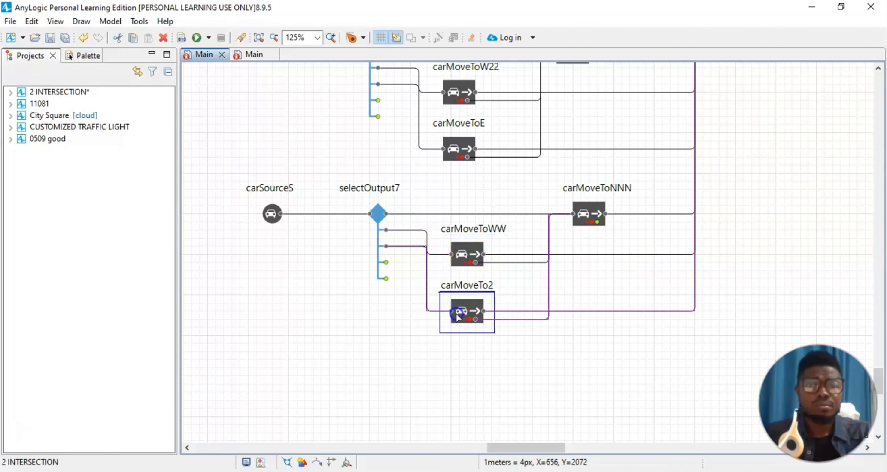
pyautogui.click(459, 243)
pyautogui.click(57, 23)
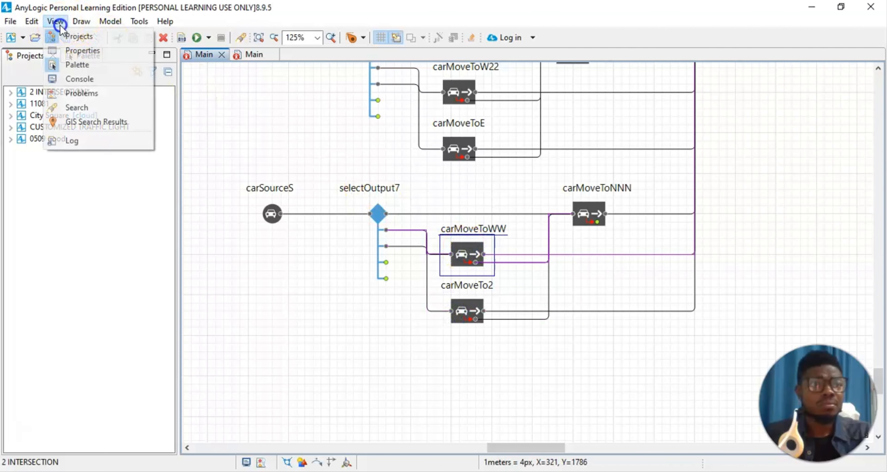
pyautogui.click(85, 55)
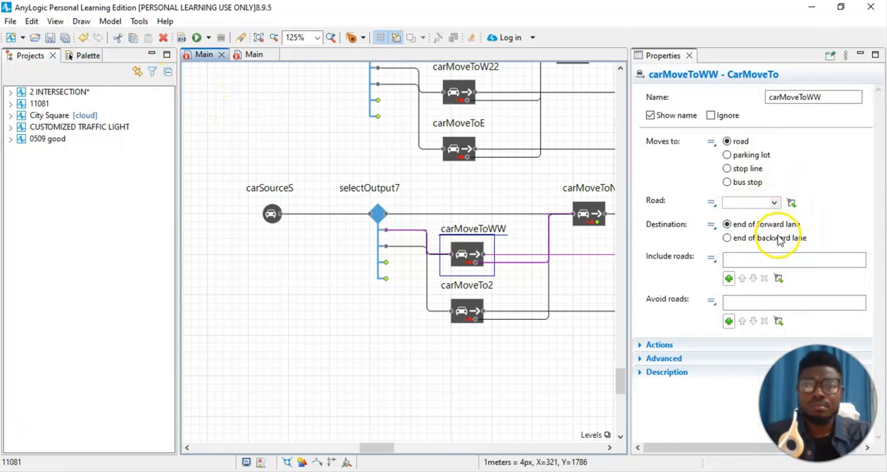
pyautogui.click(774, 206)
pyautogui.click(759, 290)
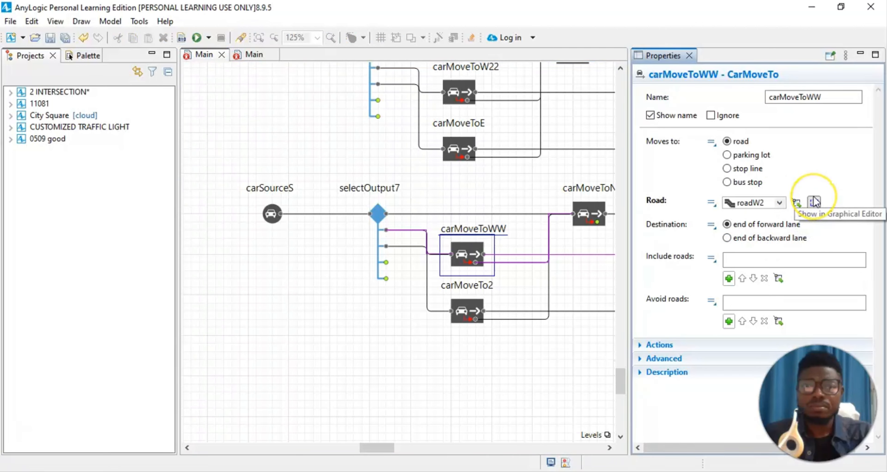
pyautogui.click(814, 176)
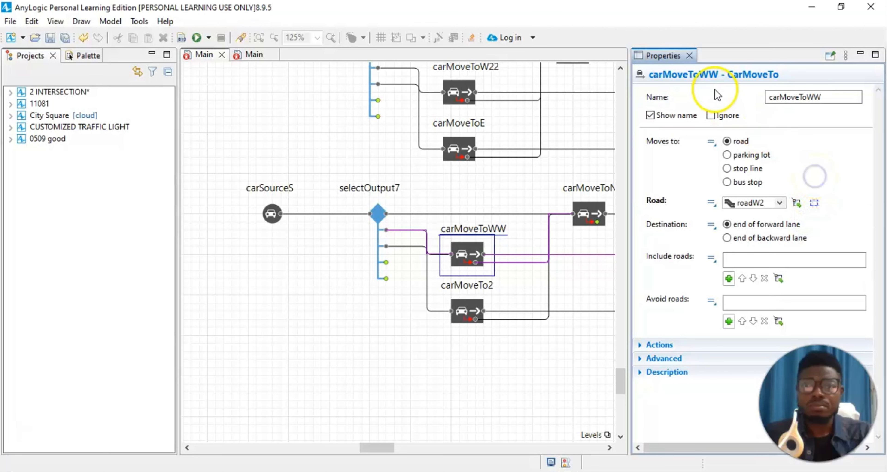
pyautogui.click(689, 56)
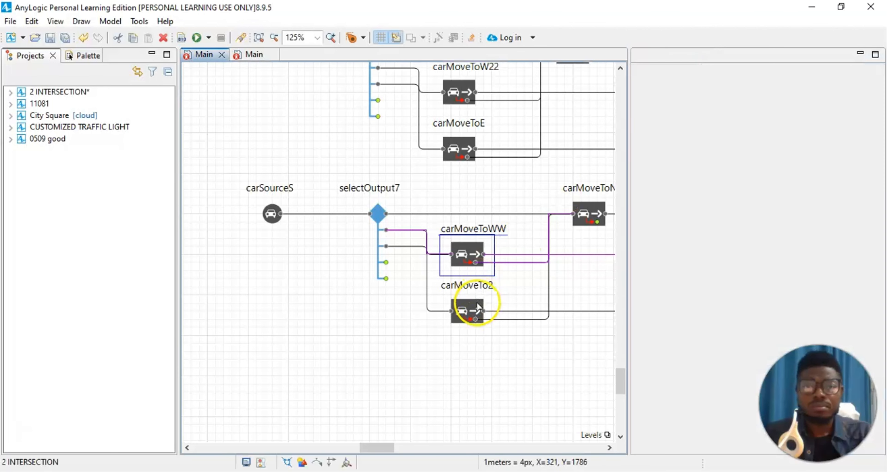
# Step: Rename the carMoveTo2 block on selectOutput7's third output as carMoveToE22
pyautogui.click(477, 307)
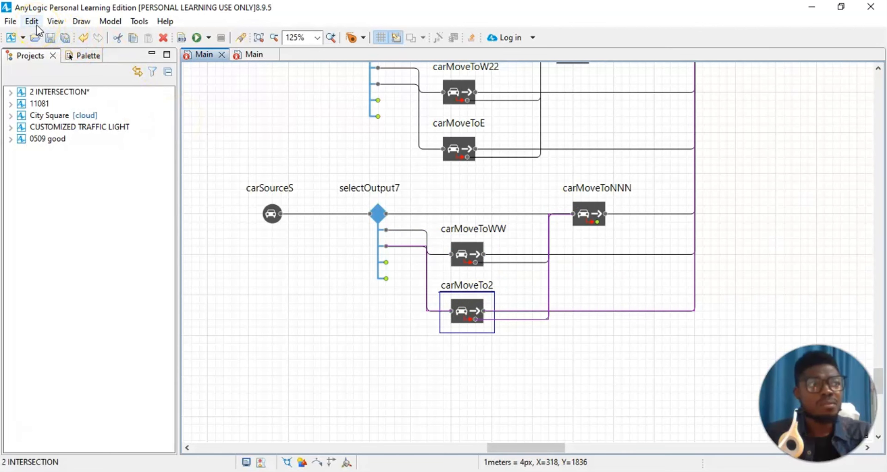
pyautogui.click(46, 22)
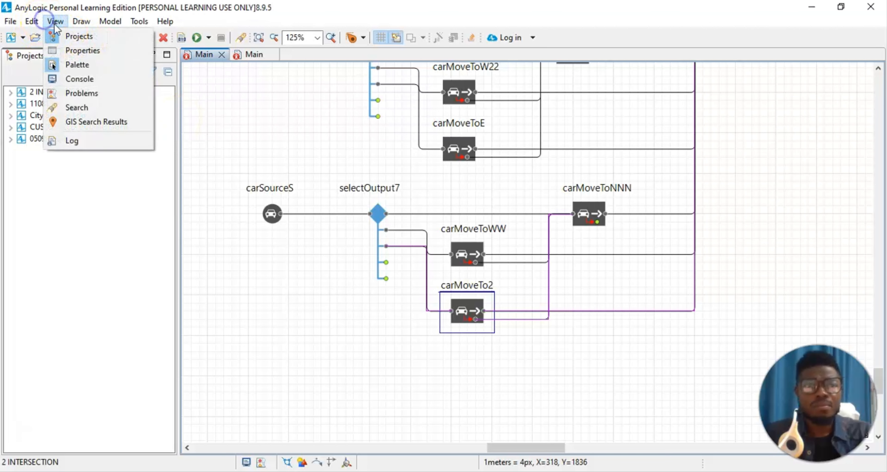
pyautogui.click(76, 51)
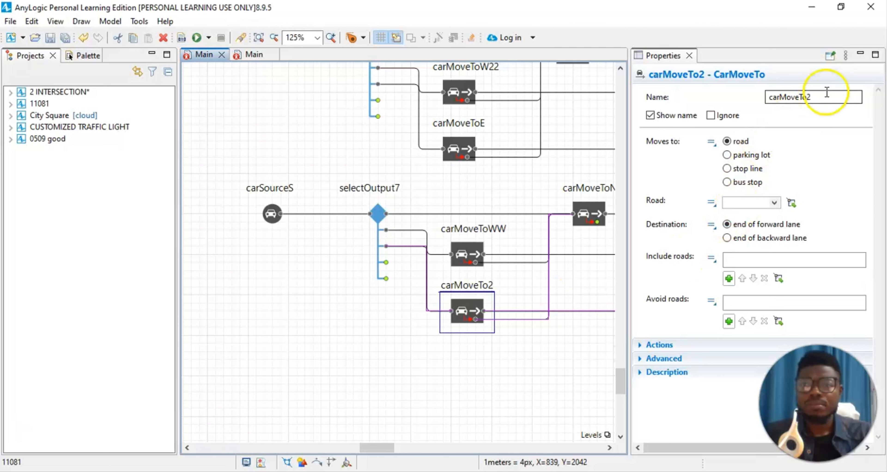
pyautogui.click(847, 97)
pyautogui.press('BackSpace')
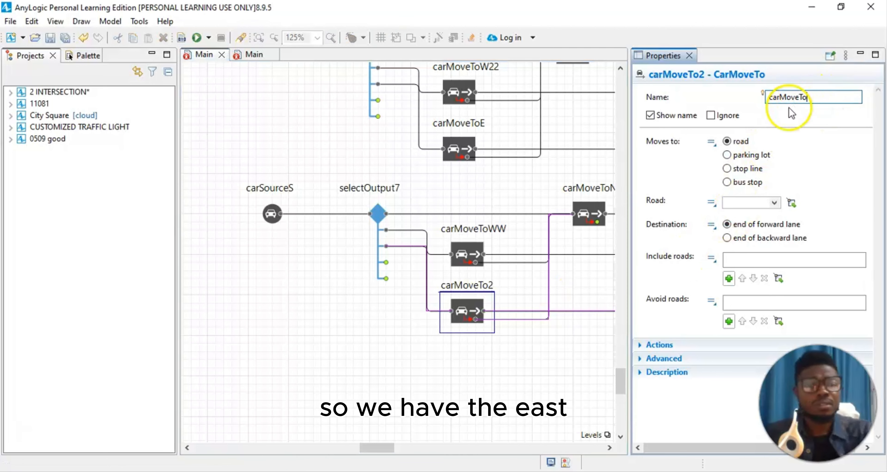
pyautogui.write('E22')
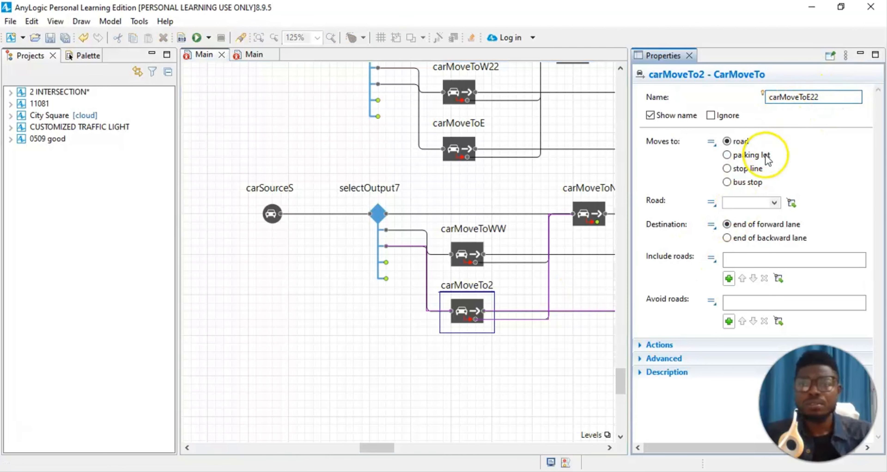
# Step: Set the destination road of the carMoveToE22 block to roadE1
pyautogui.click(778, 203)
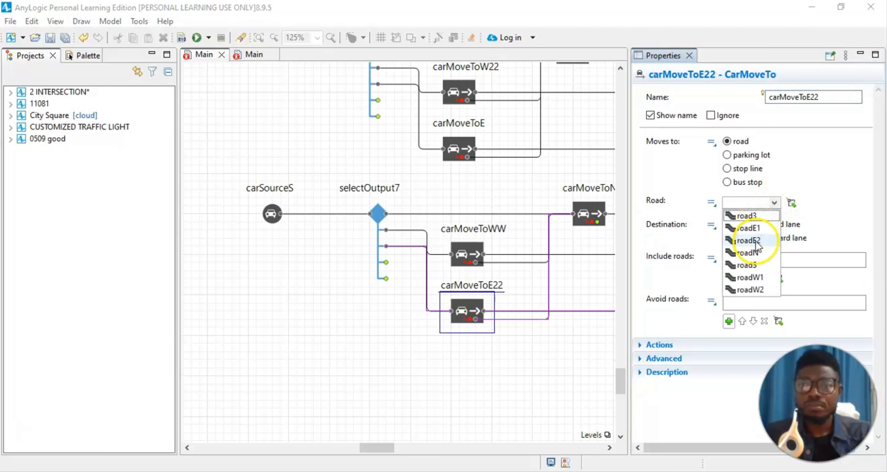
pyautogui.click(756, 230)
pyautogui.click(799, 196)
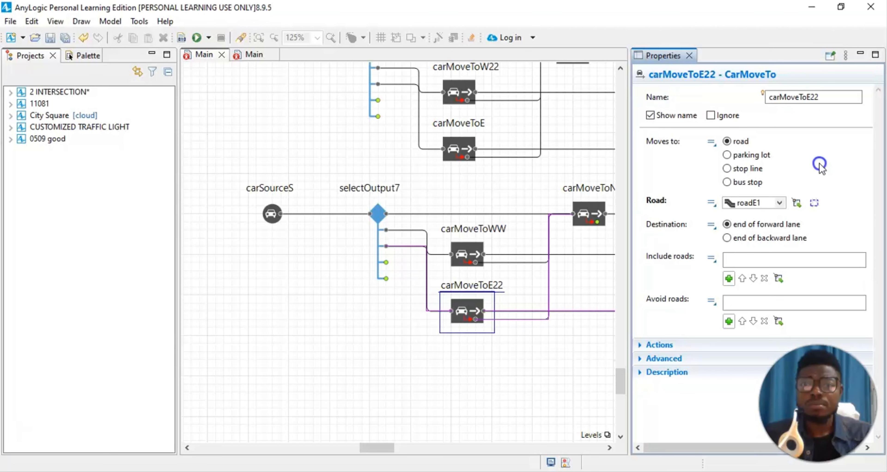
# Step: Close the block's properties, then run the simulation of the 2 INTERSECTION model
pyautogui.click(689, 56)
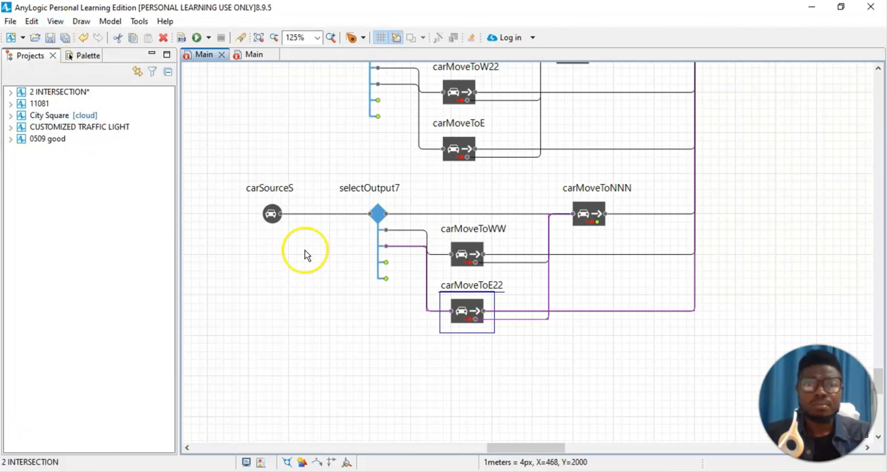
pyautogui.click(301, 317)
pyautogui.scroll(1, 788, 251)
pyautogui.scroll(15, 787, 251)
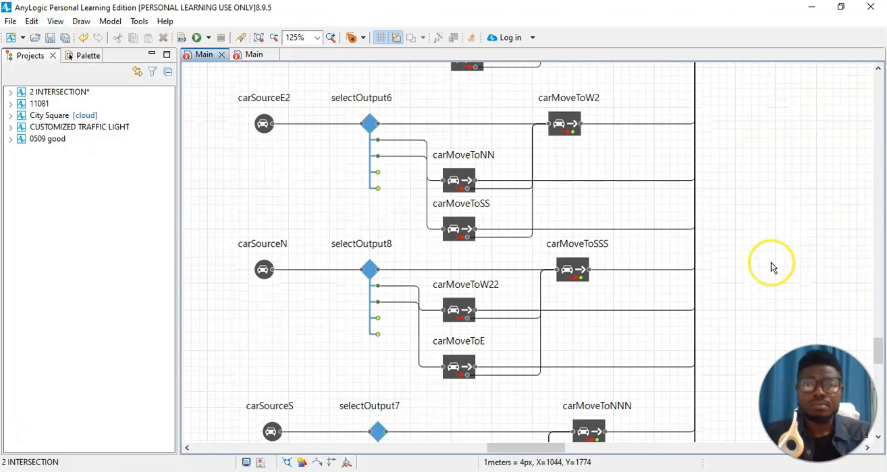
pyautogui.scroll(-10, 771, 268)
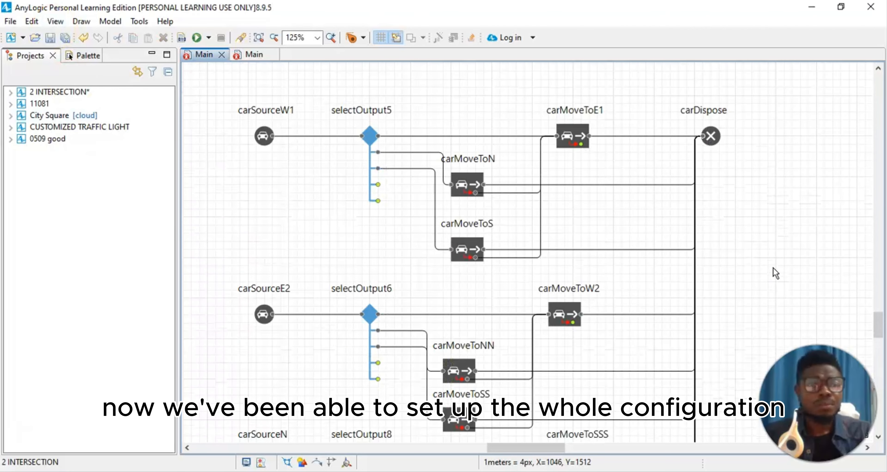
pyautogui.click(730, 296)
pyautogui.scroll(-8, 732, 301)
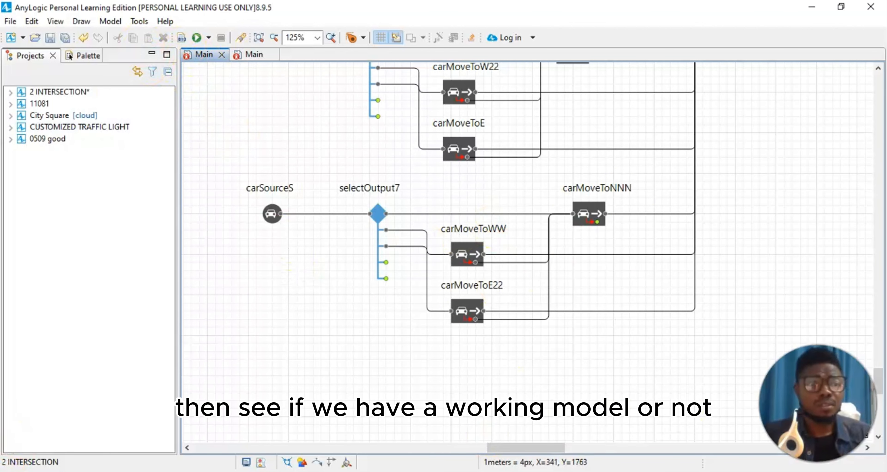
pyautogui.click(196, 38)
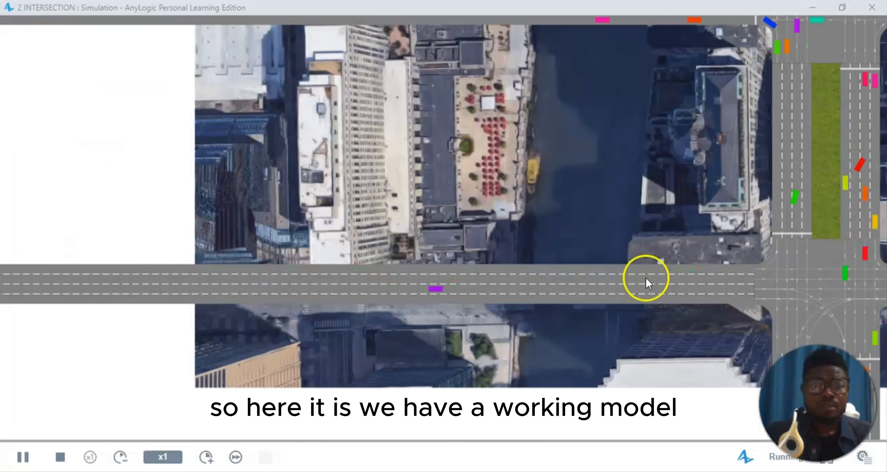
# Step: Examine the car movements through both intersections and along their approach roads in the running simulation
pyautogui.scroll(-2, 610, 283)
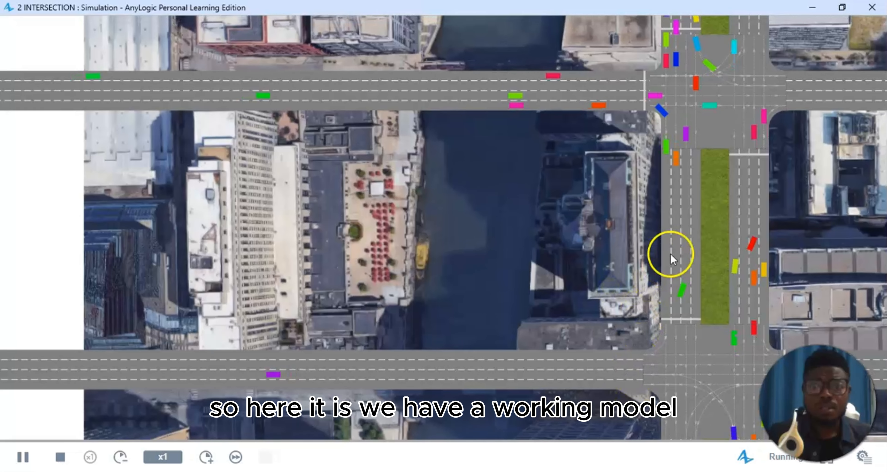
pyautogui.moveTo(670, 254); pyautogui.dragTo(645, 388)
pyautogui.moveTo(590, 381); pyautogui.dragTo(606, 339)
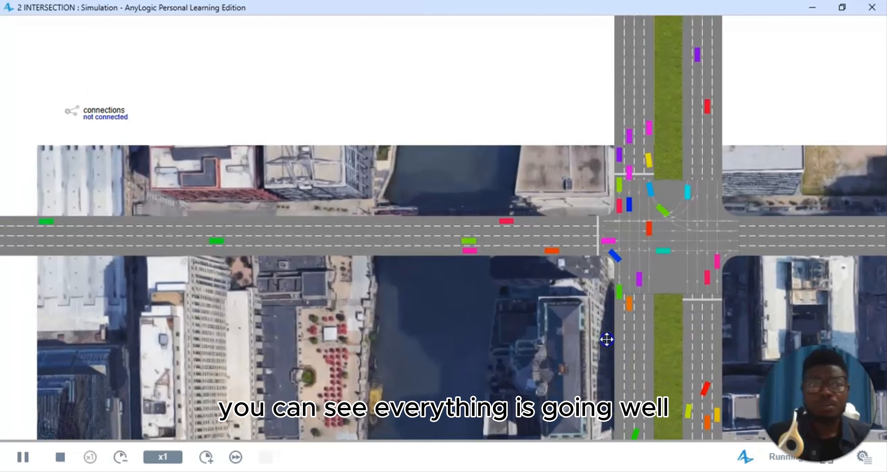
pyautogui.moveTo(242, 323); pyautogui.dragTo(299, 325)
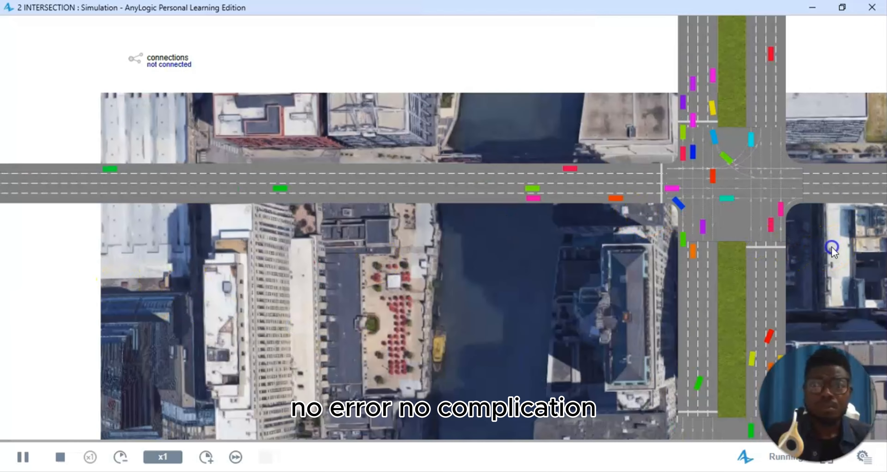
pyautogui.moveTo(809, 250); pyautogui.dragTo(484, 255)
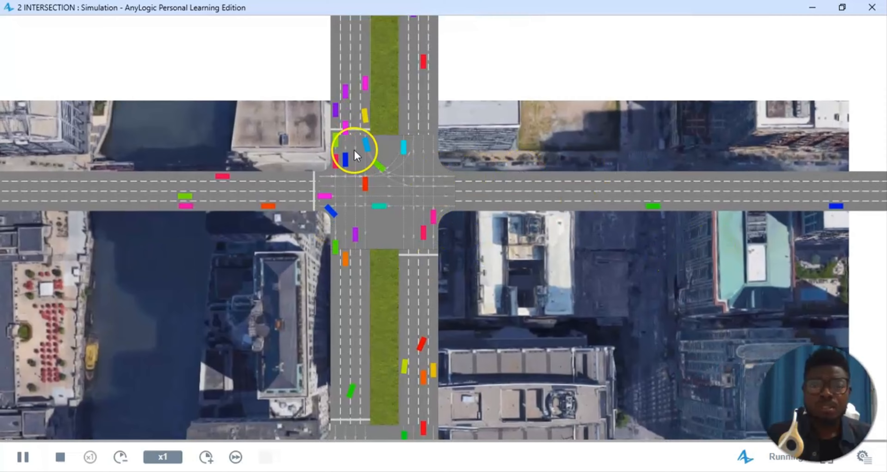
pyautogui.moveTo(625, 266); pyautogui.dragTo(690, 200)
pyautogui.scroll(-3, 546, 282)
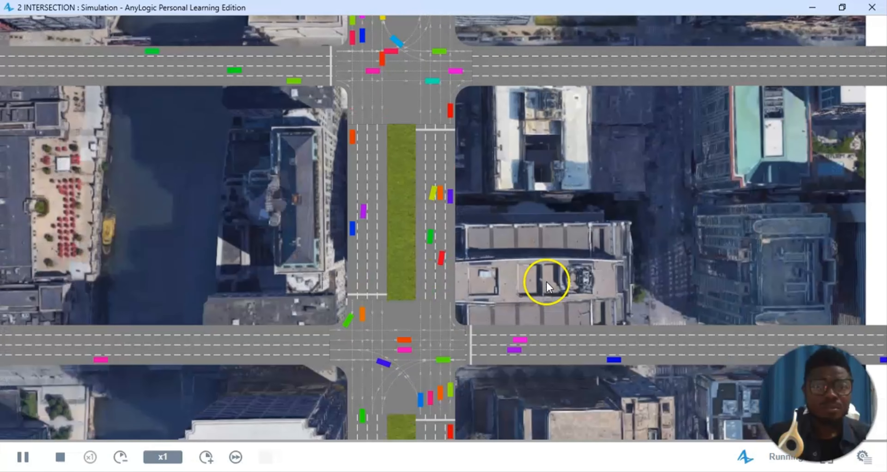
pyautogui.scroll(-7, 546, 282)
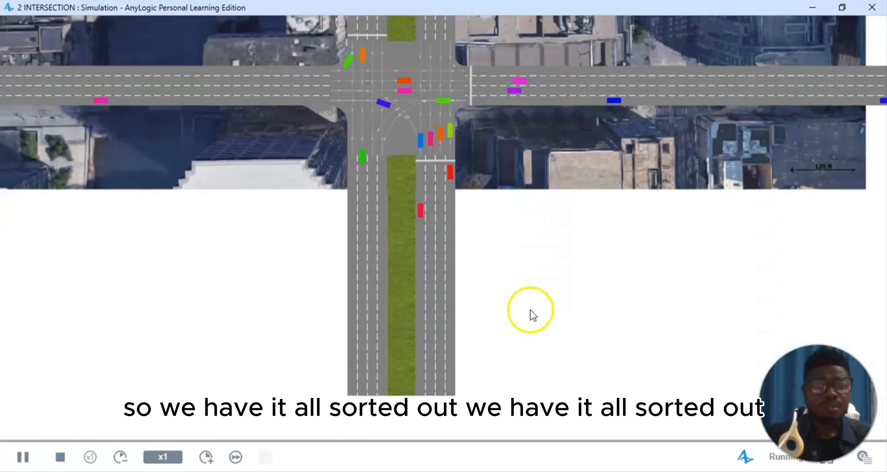
pyautogui.scroll(3, 515, 270)
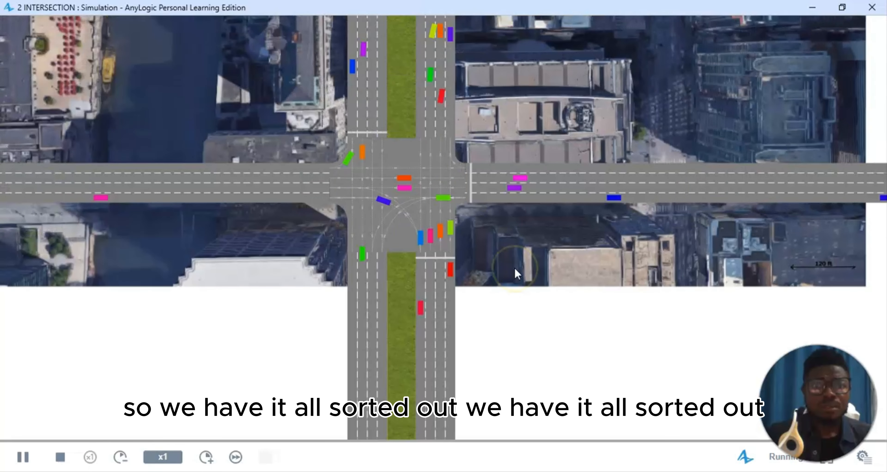
pyautogui.scroll(3, 516, 274)
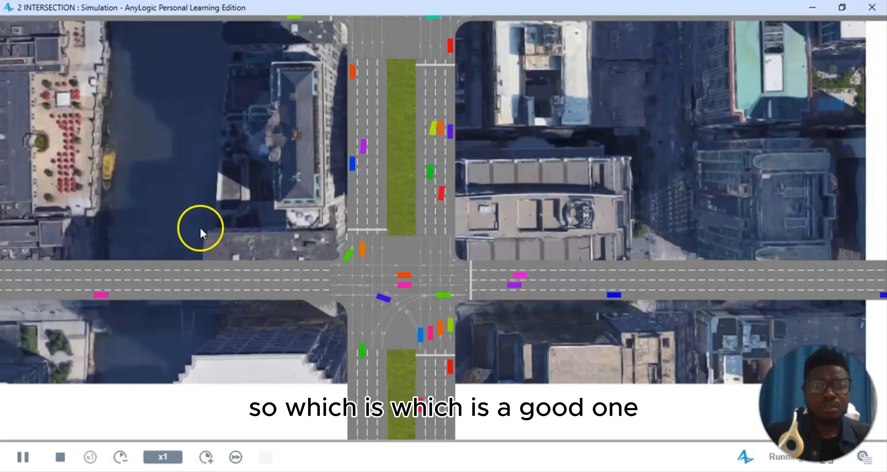
pyautogui.click(417, 234)
pyautogui.moveTo(149, 341); pyautogui.dragTo(301, 345)
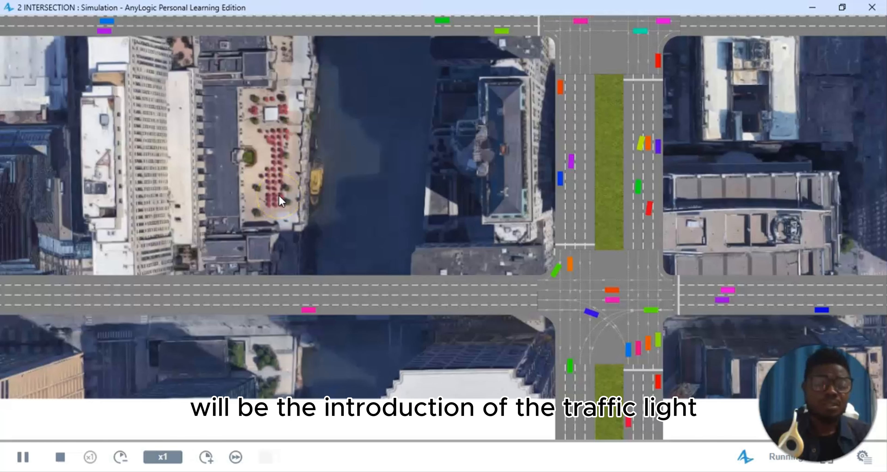
pyautogui.scroll(4, 678, 254)
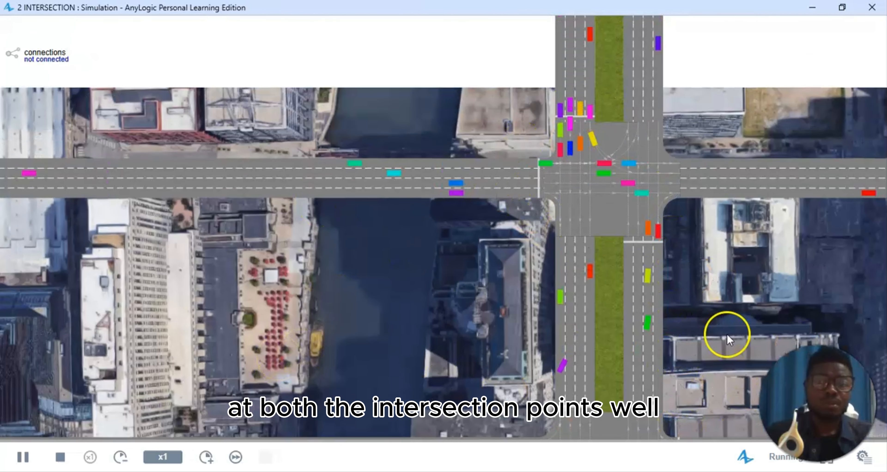
pyautogui.scroll(-1, 723, 330)
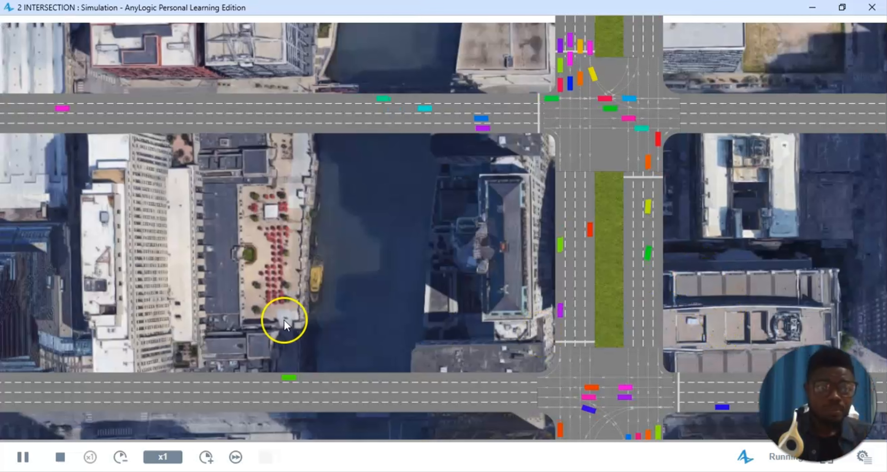
pyautogui.scroll(-5, 590, 302)
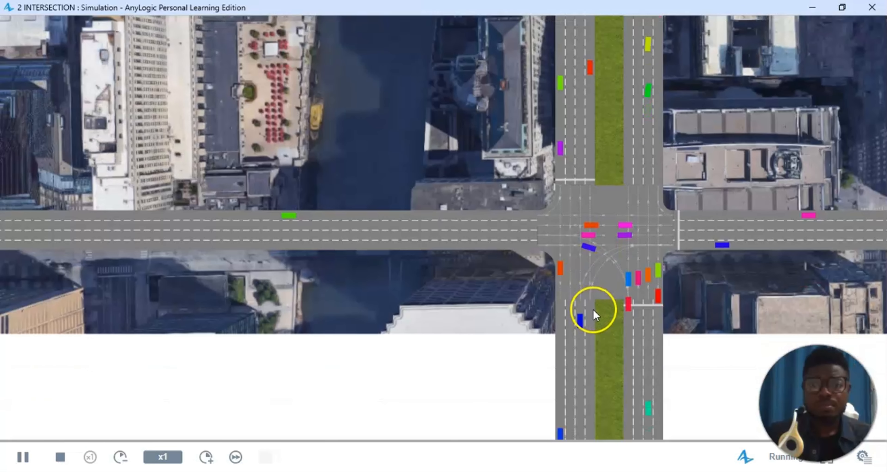